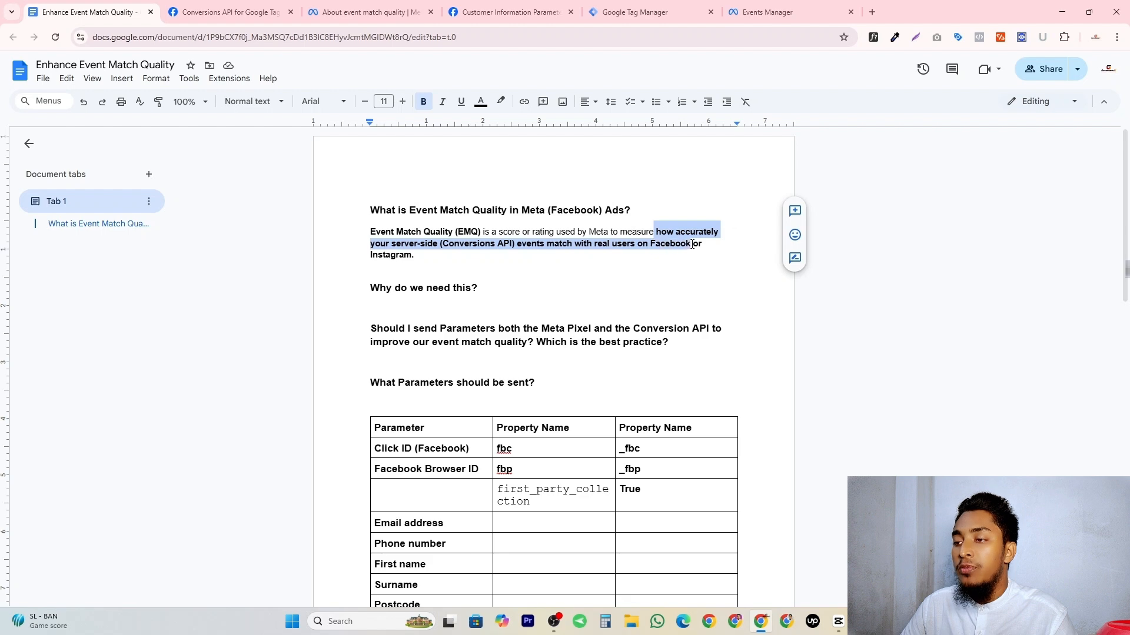
Consult the Meta help article on event match quality for how matched events affect conversions, ad performance and cost per action.
{"action": "left_click_drag", "start_coordinate": [370, 288], "coordinate": [492, 287]}
{"action": "left_click", "coordinate": [485, 287]}
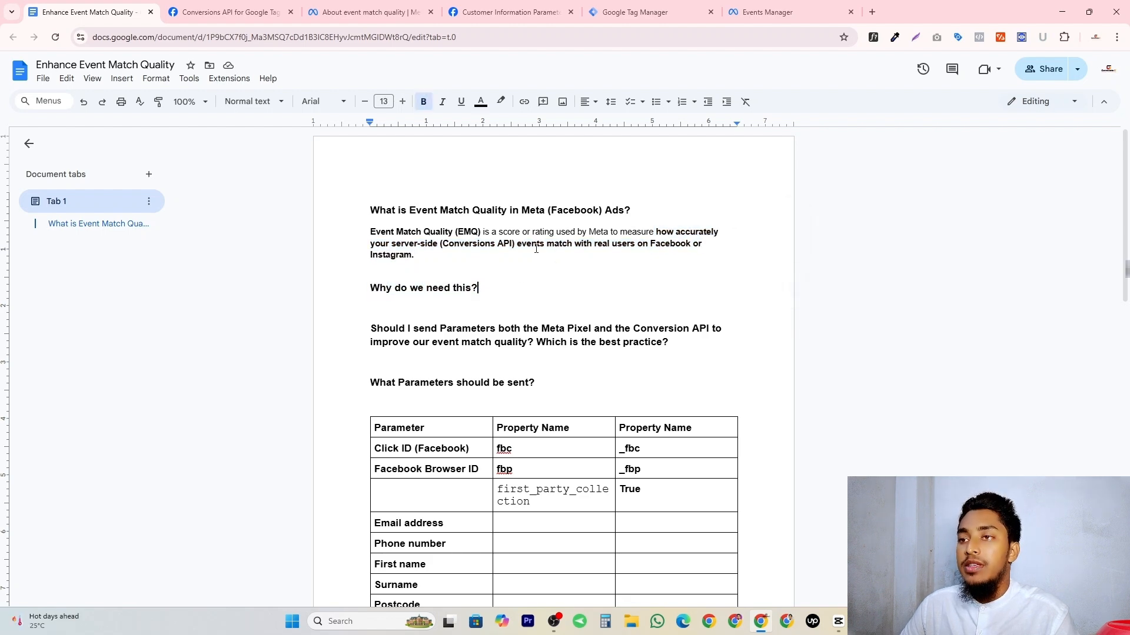
{"action": "left_click", "coordinate": [239, 7]}
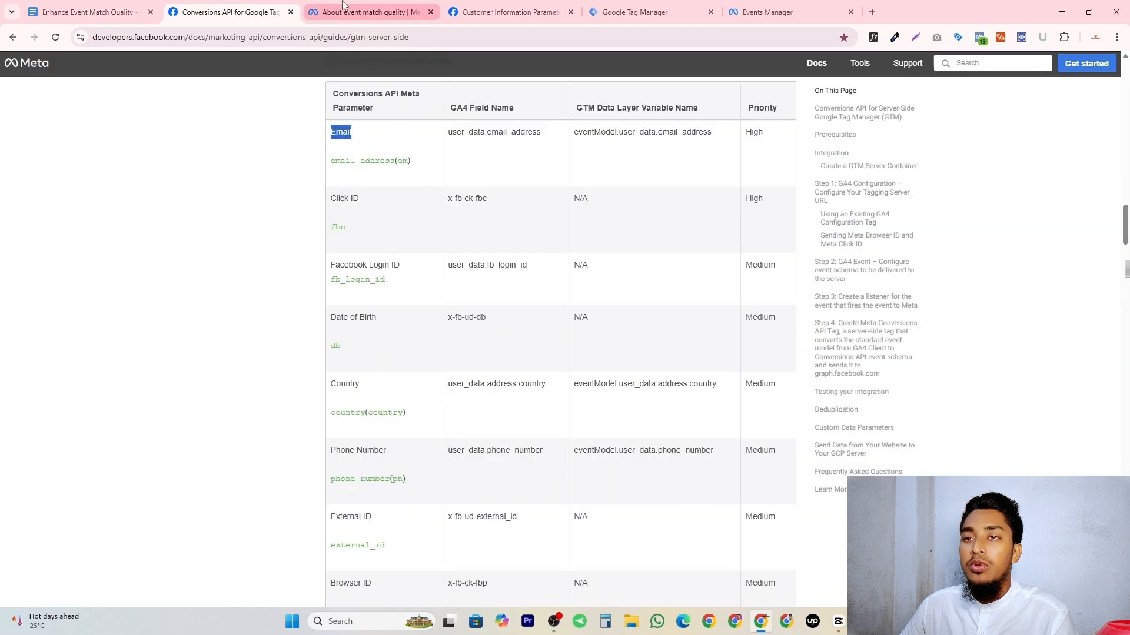
{"action": "left_click", "coordinate": [370, 11]}
{"action": "left_click_drag", "start_coordinate": [518, 210], "coordinate": [647, 214]}
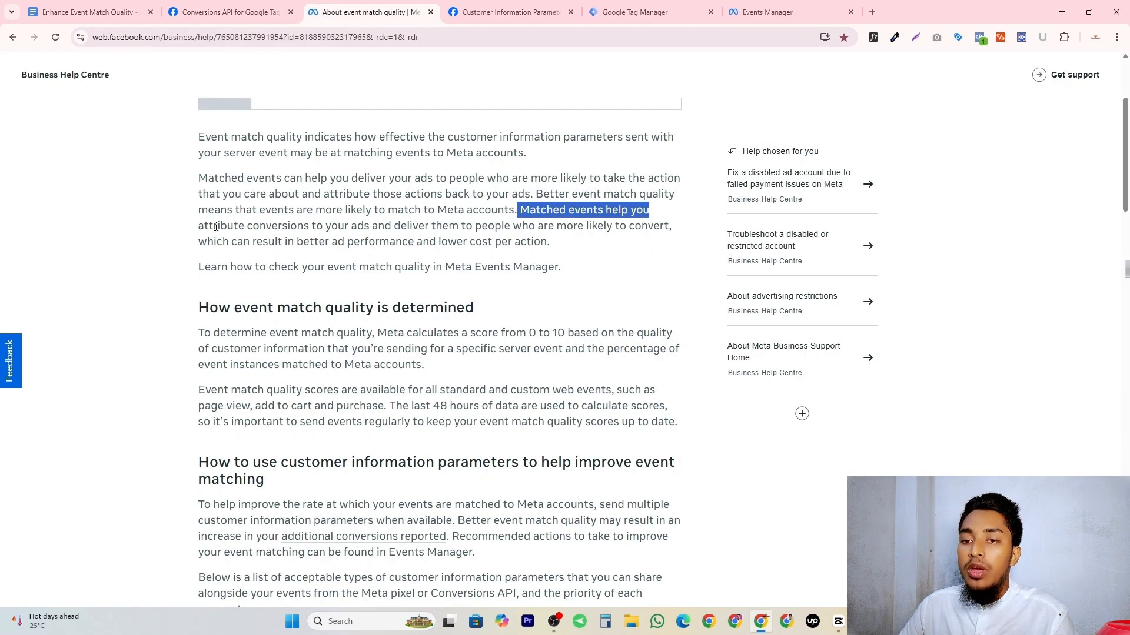
{"action": "left_click_drag", "start_coordinate": [204, 226], "coordinate": [572, 230]}
{"action": "left_click_drag", "start_coordinate": [558, 228], "coordinate": [674, 230]}
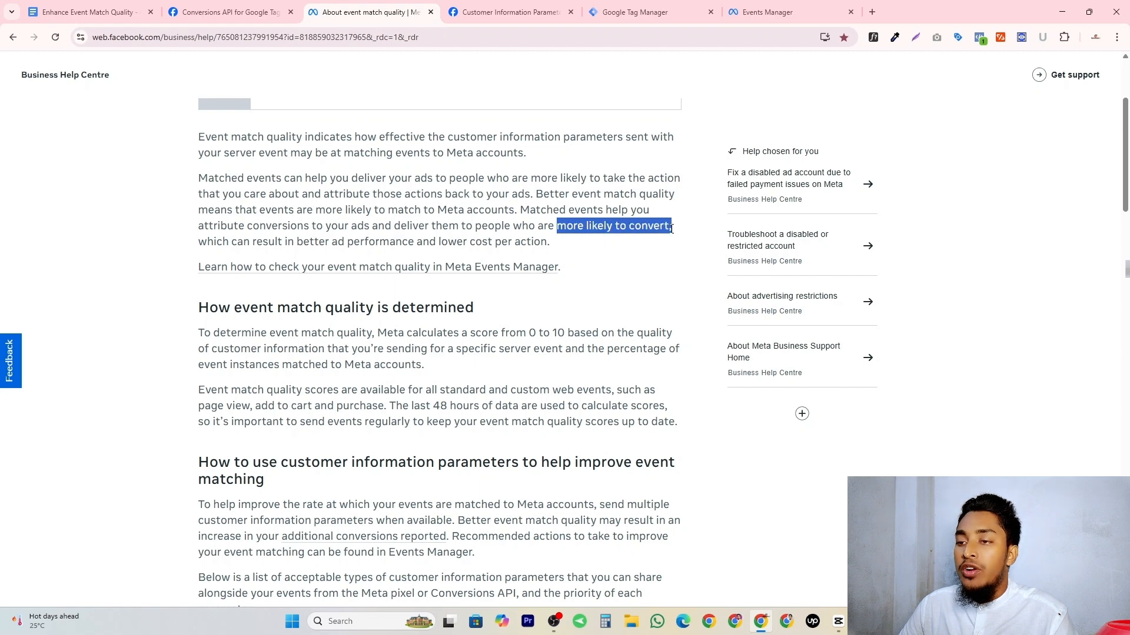
{"action": "left_click_drag", "start_coordinate": [198, 242], "coordinate": [558, 250]}
{"action": "left_click", "coordinate": [450, 231]}
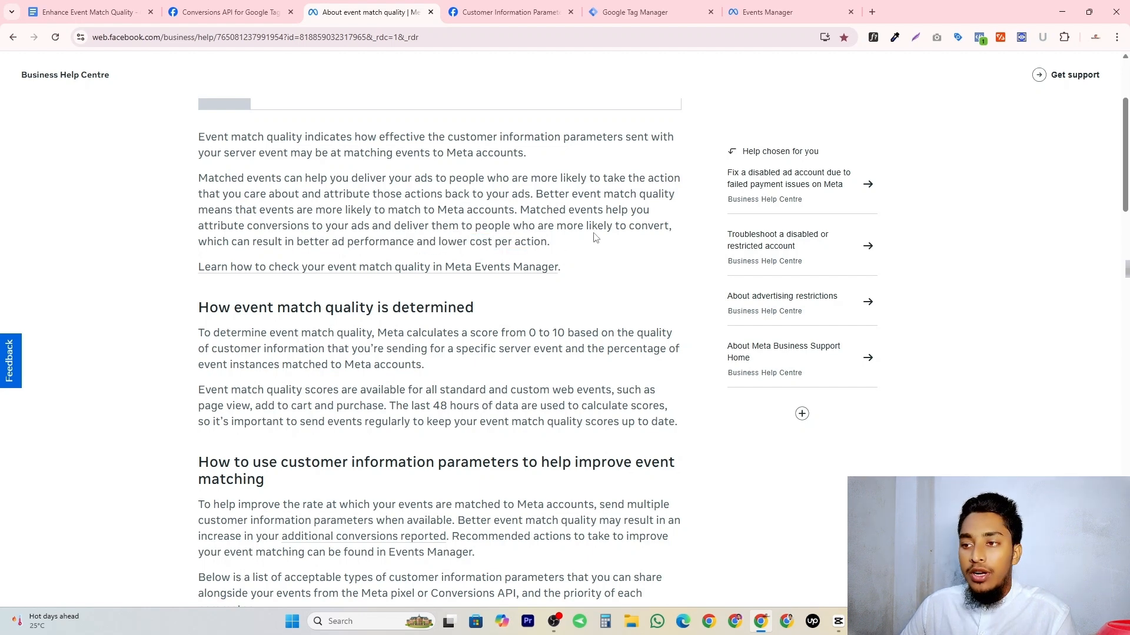
{"action": "left_click_drag", "start_coordinate": [513, 227], "coordinate": [674, 232]}
{"action": "left_click", "coordinate": [647, 229]}
{"action": "left_click_drag", "start_coordinate": [297, 245], "coordinate": [559, 246]}
{"action": "left_click", "coordinate": [446, 245]}
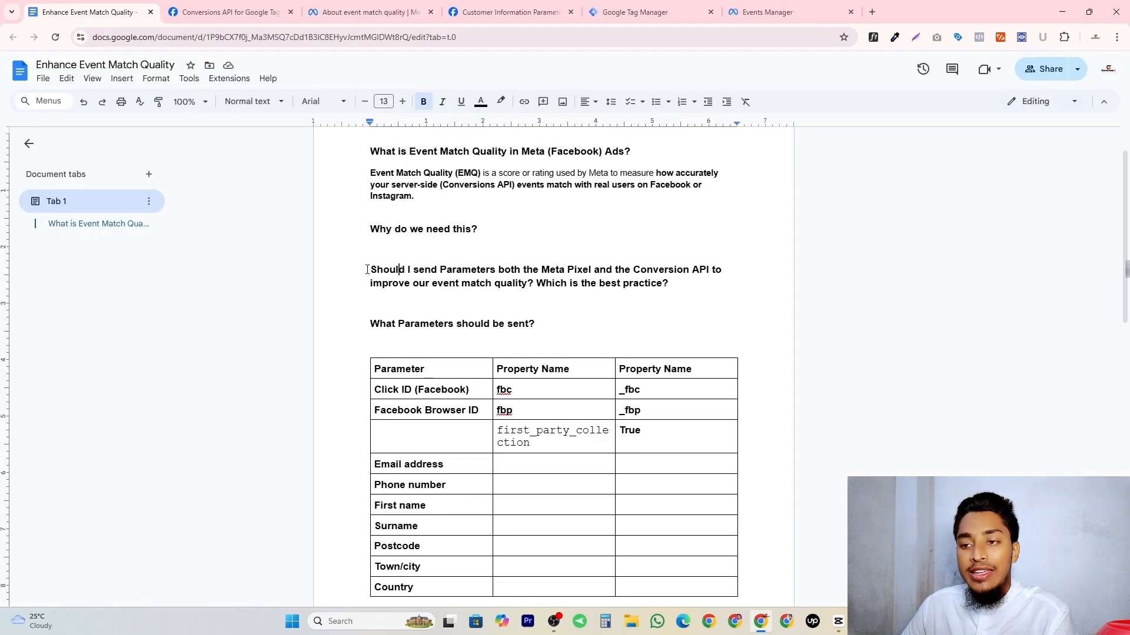
Review the document's question on sending parameters through both the Meta Pixel and the Conversion API.
{"action": "left_click_drag", "start_coordinate": [372, 270], "coordinate": [655, 275]}
{"action": "left_click_drag", "start_coordinate": [348, 286], "coordinate": [671, 285]}
{"action": "left_click", "coordinate": [674, 289]}
{"action": "scroll", "coordinate": [461, 273], "scroll_direction": "down", "scroll_amount": 2}
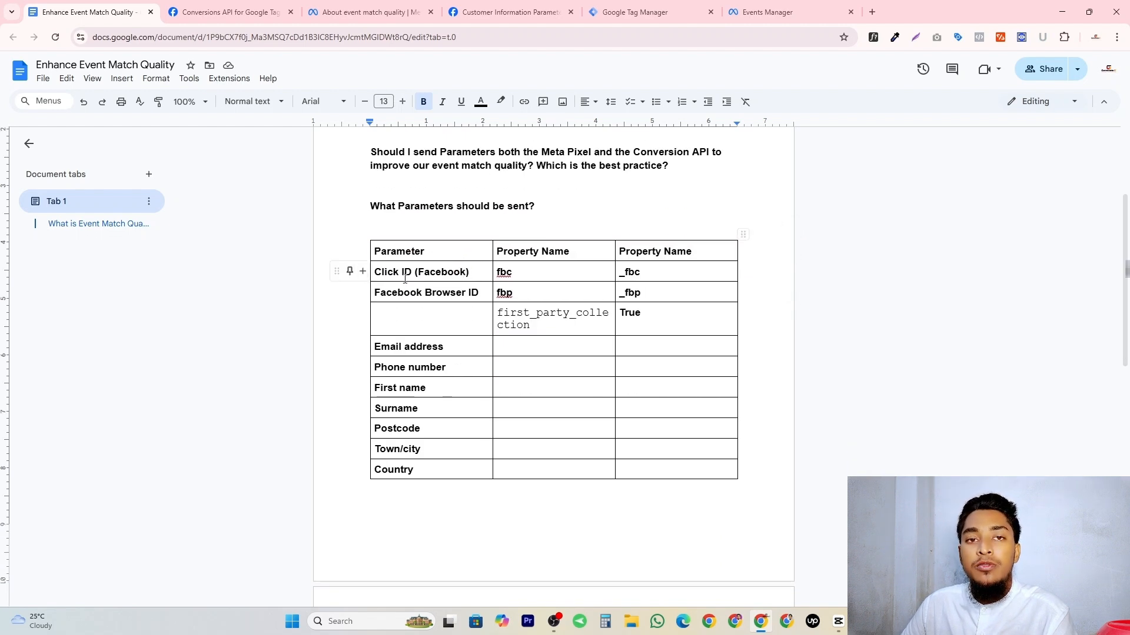
{"action": "scroll", "coordinate": [528, 298], "scroll_direction": "up", "scroll_amount": 2}
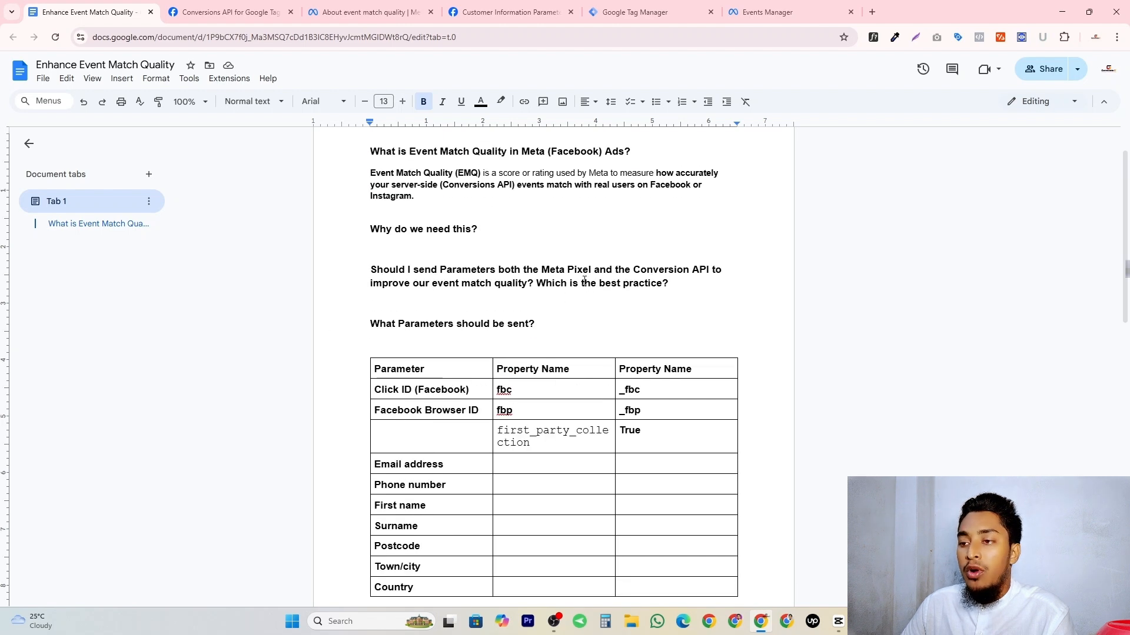
{"action": "left_click_drag", "start_coordinate": [542, 271], "coordinate": [710, 270]}
{"action": "left_click", "coordinate": [538, 266]}
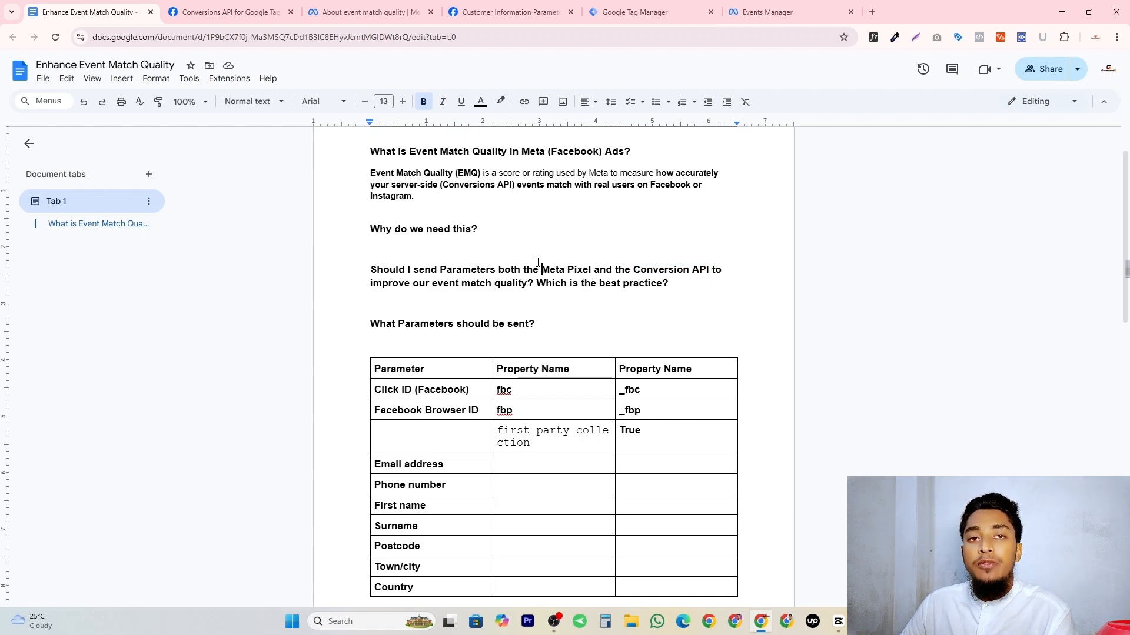
{"action": "left_click_drag", "start_coordinate": [546, 271], "coordinate": [710, 271]}
{"action": "left_click", "coordinate": [710, 271]}
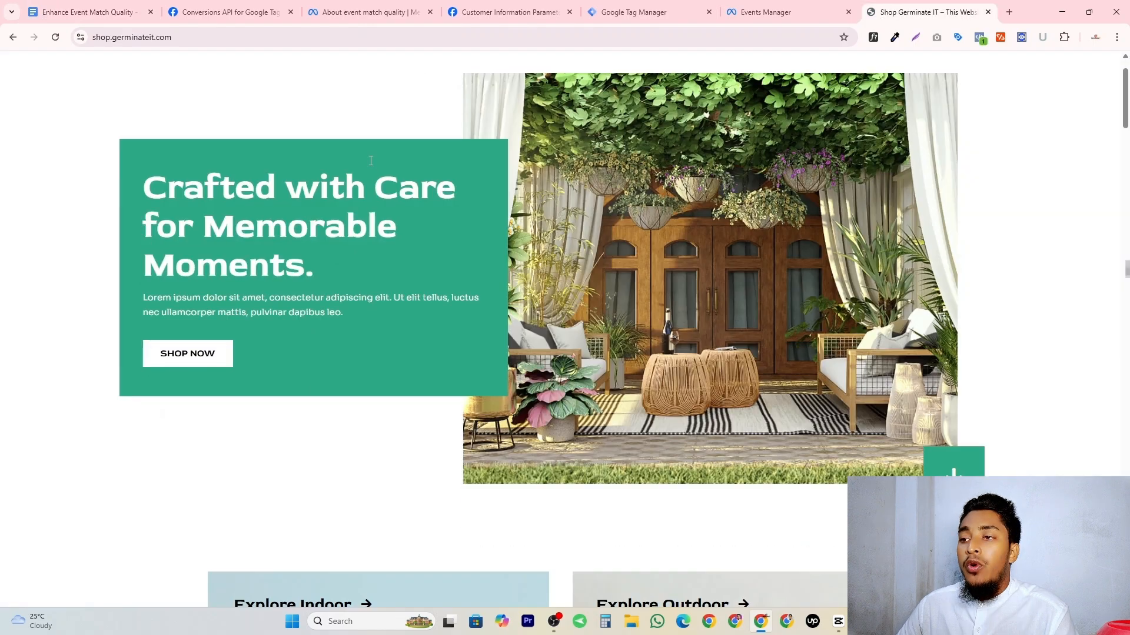
Examine the document's table of parameters to send, including the email, phone, name and address rows.
{"action": "scroll", "coordinate": [372, 161], "scroll_direction": "down", "scroll_amount": 20}
{"action": "scroll", "coordinate": [387, 183], "scroll_direction": "down", "scroll_amount": 15}
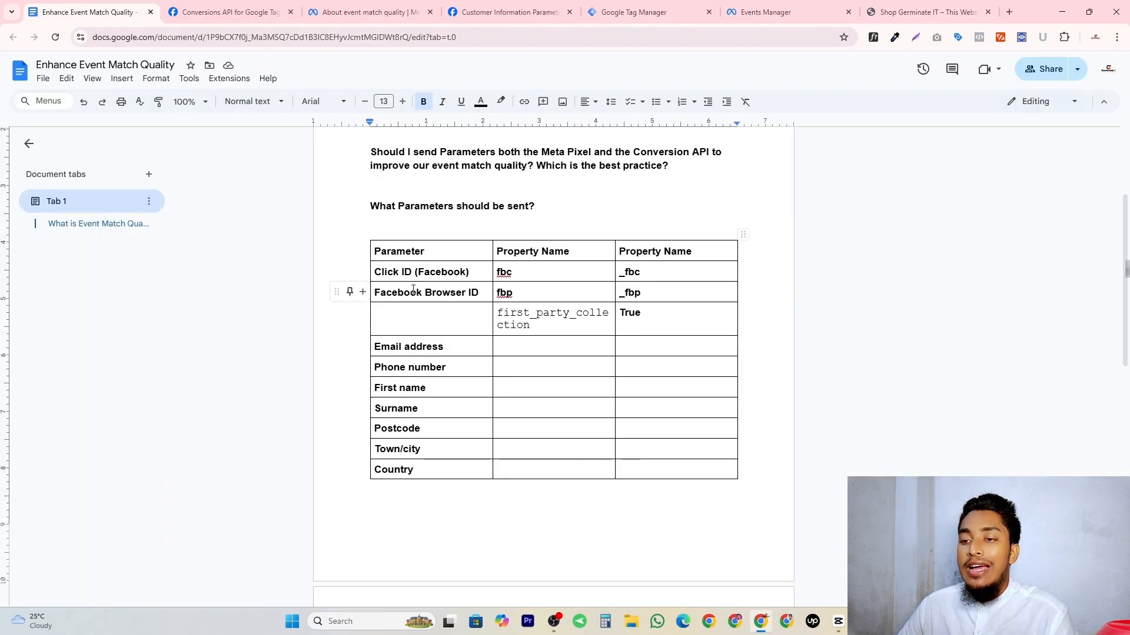
{"action": "scroll", "coordinate": [459, 297], "scroll_direction": "down", "scroll_amount": 1}
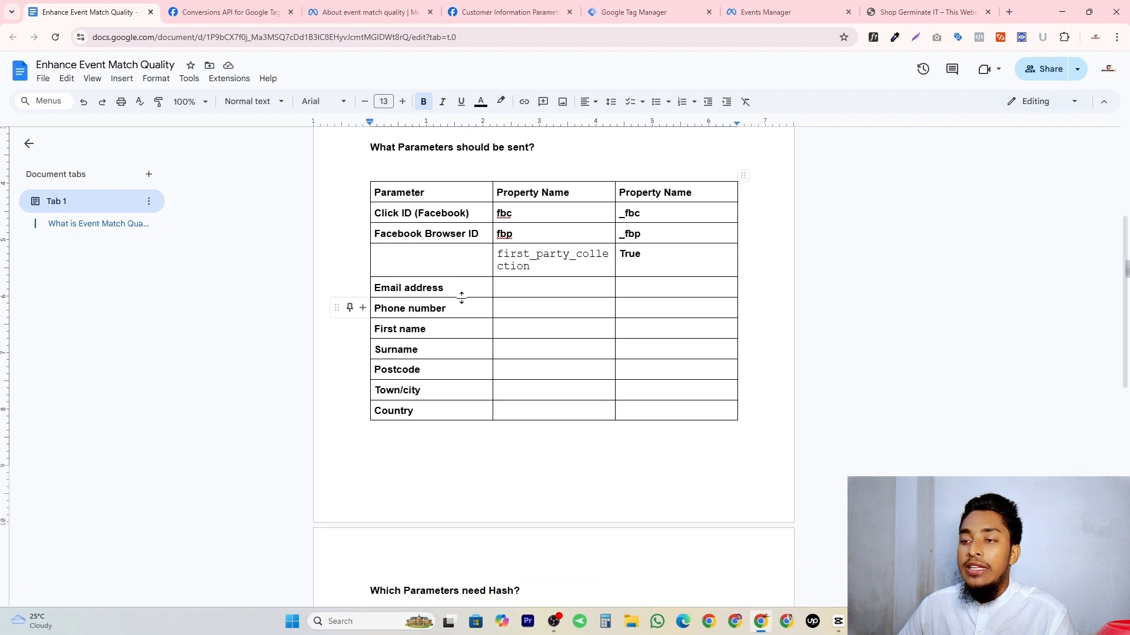
{"action": "triple_click", "coordinate": [403, 288]}
{"action": "double_click", "coordinate": [396, 307]}
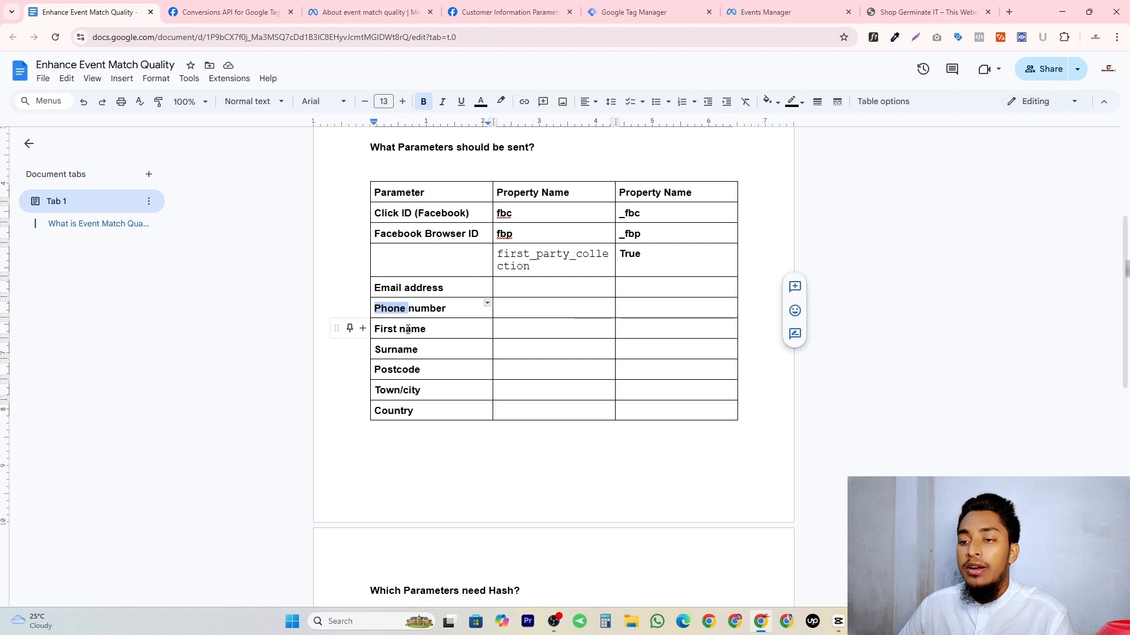
{"action": "double_click", "coordinate": [406, 329]}
{"action": "left_click", "coordinate": [395, 359]}
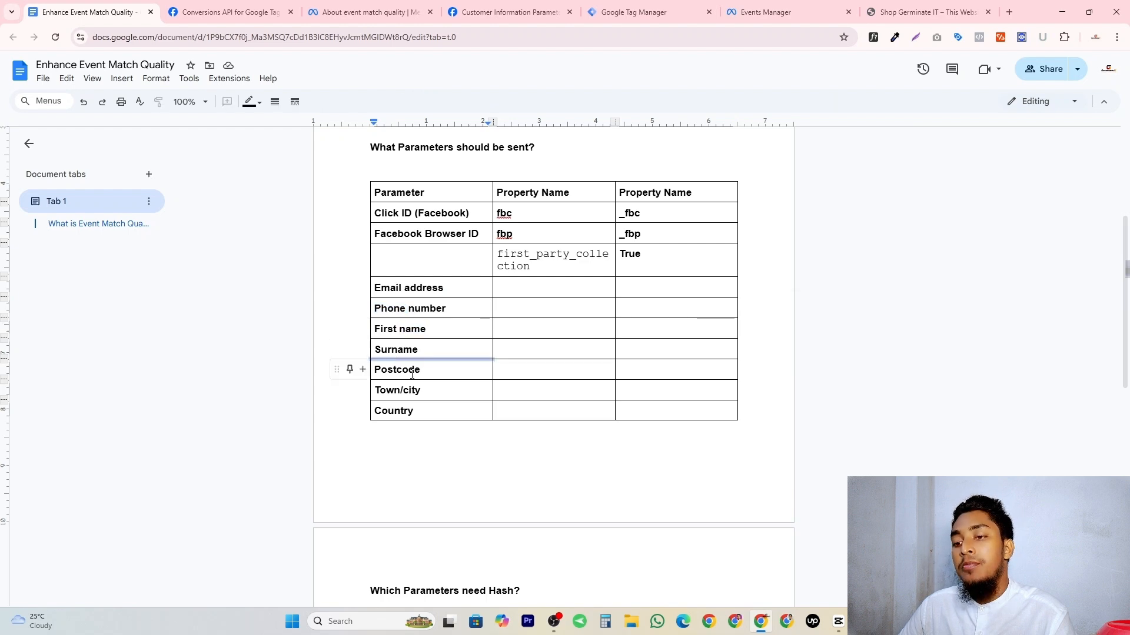
{"action": "left_click", "coordinate": [412, 374]}
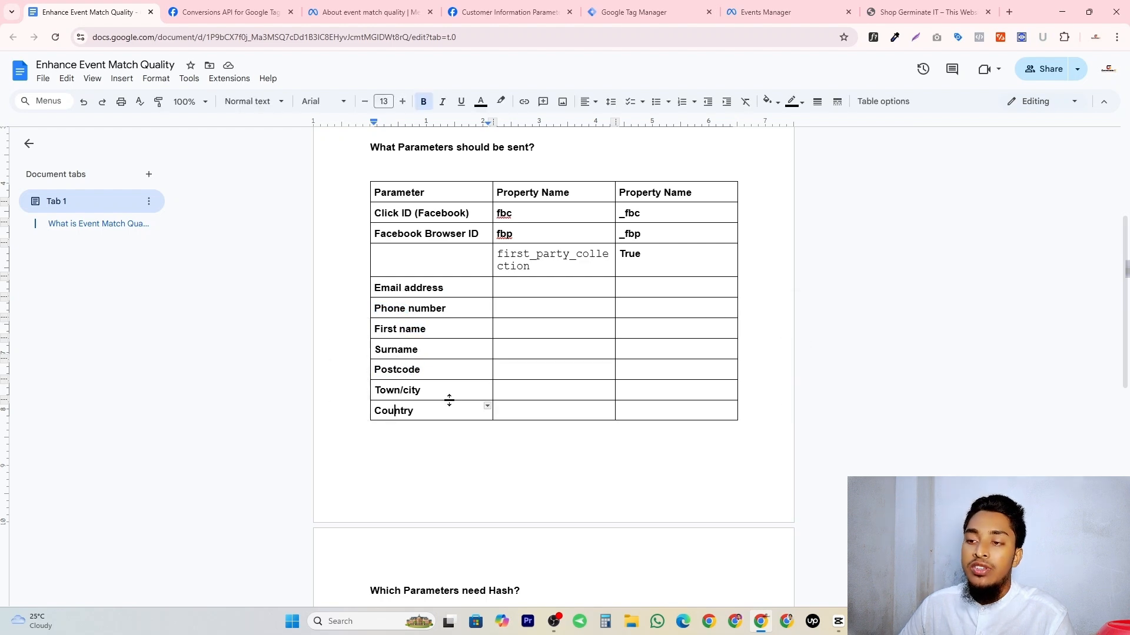
{"action": "left_click_drag", "start_coordinate": [389, 440], "coordinate": [339, 251]}
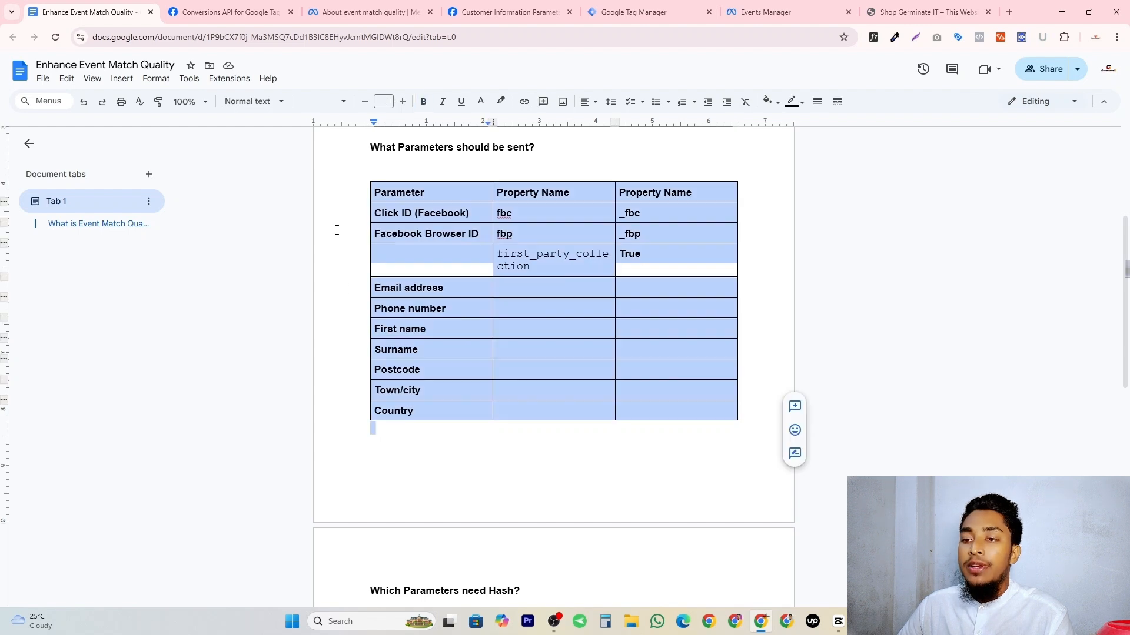
{"action": "scroll", "coordinate": [365, 235], "scroll_direction": "up", "scroll_amount": 1}
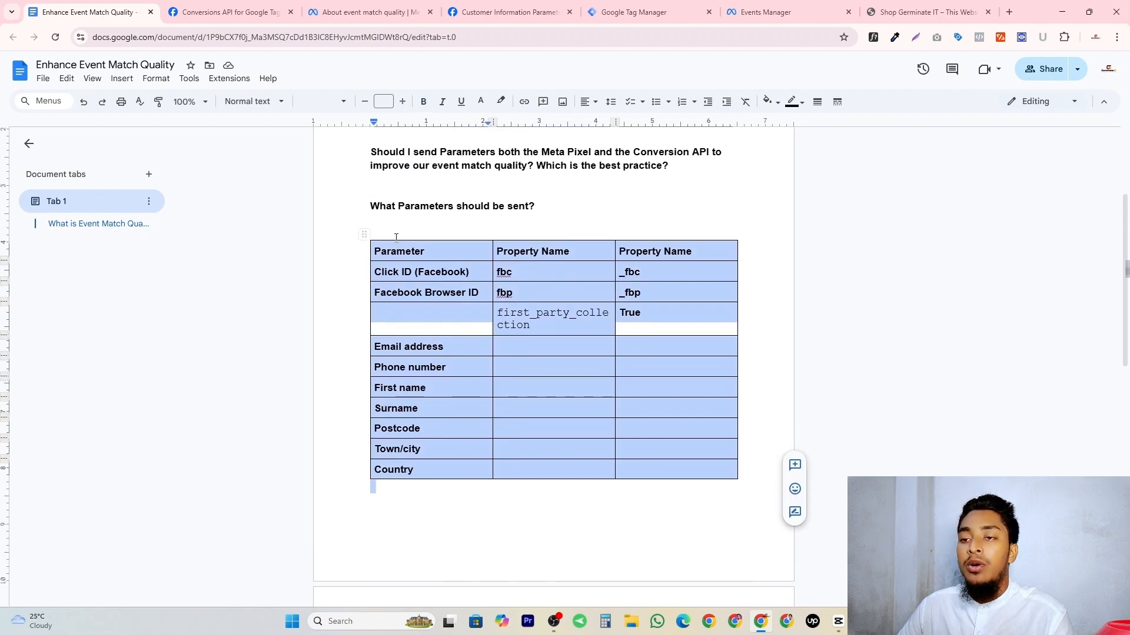
{"action": "scroll", "coordinate": [397, 241], "scroll_direction": "down", "scroll_amount": 8}
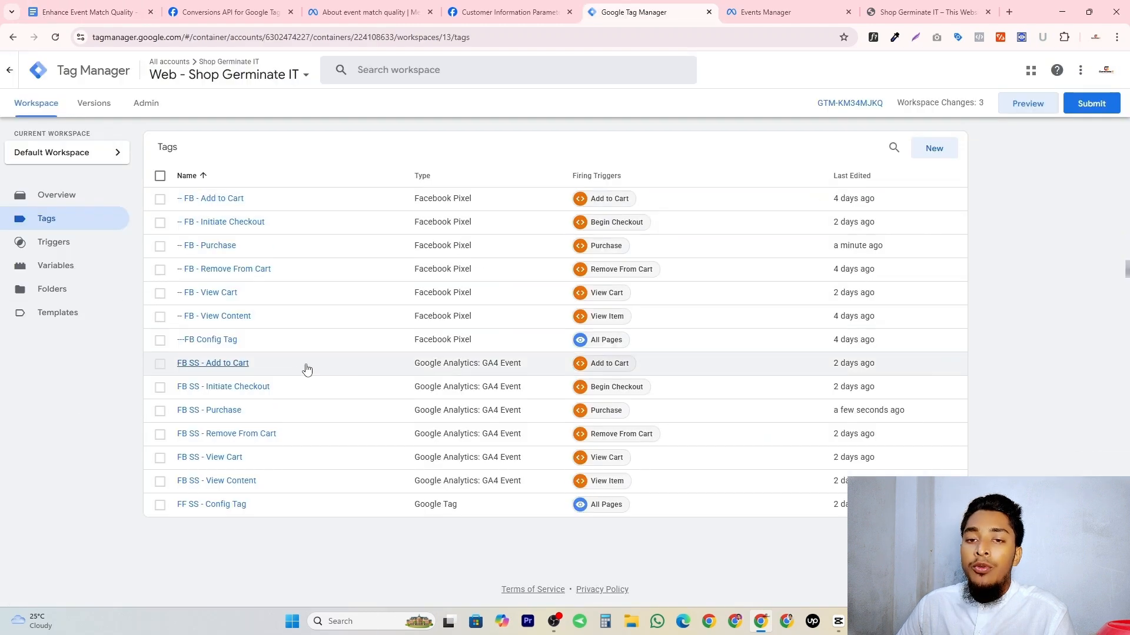
{"action": "left_click", "coordinate": [89, 12]}
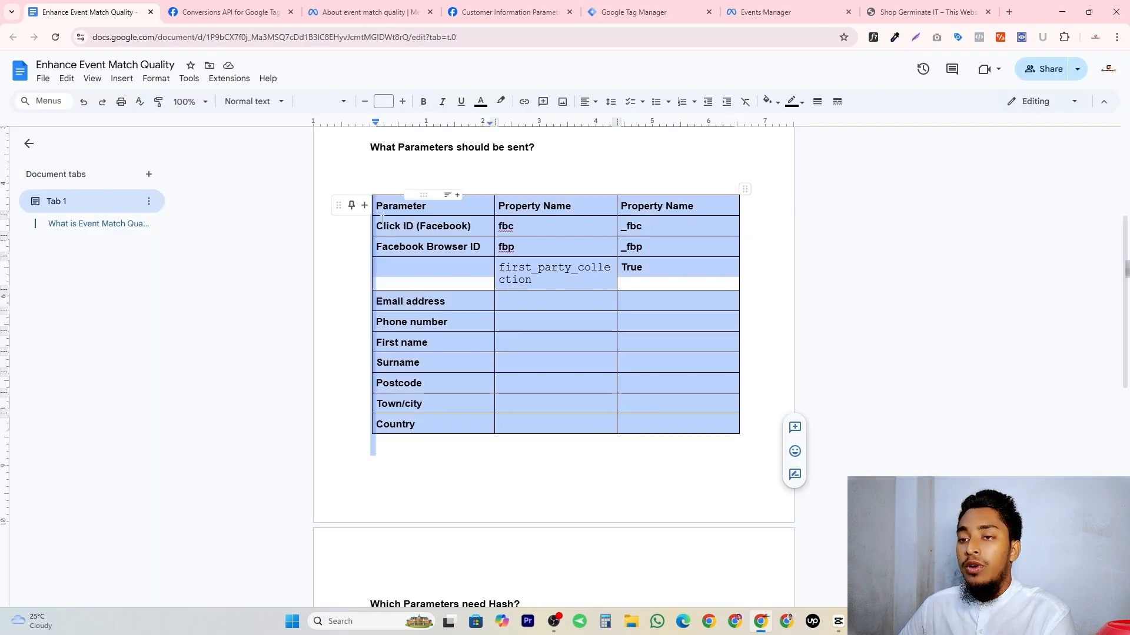
In Google Tag Manager's web container, create and save a 1st Party Cookie variable named fbc for the cookie _fbc.
{"action": "left_click", "coordinate": [674, 8]}
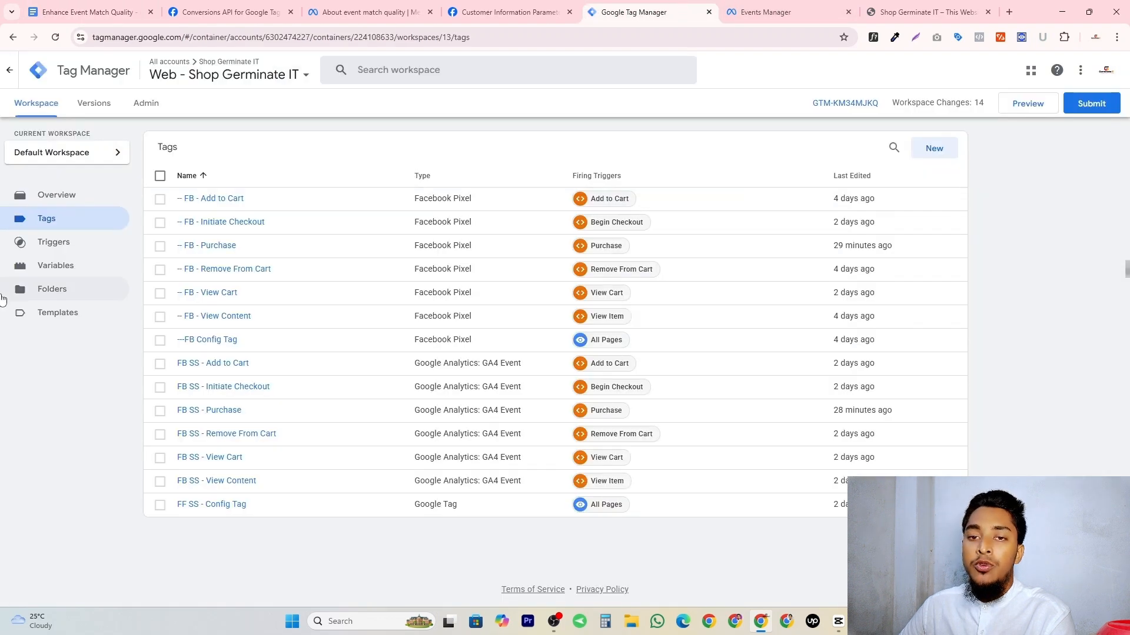
{"action": "left_click", "coordinate": [66, 265]}
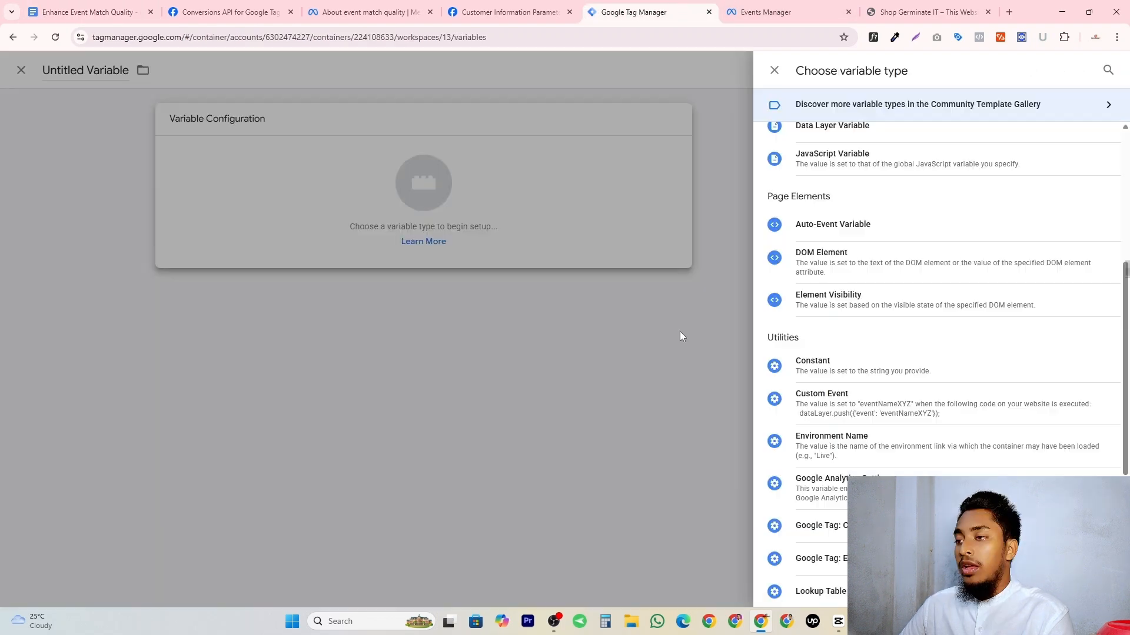
{"action": "scroll", "coordinate": [807, 259], "scroll_direction": "up", "scroll_amount": 4}
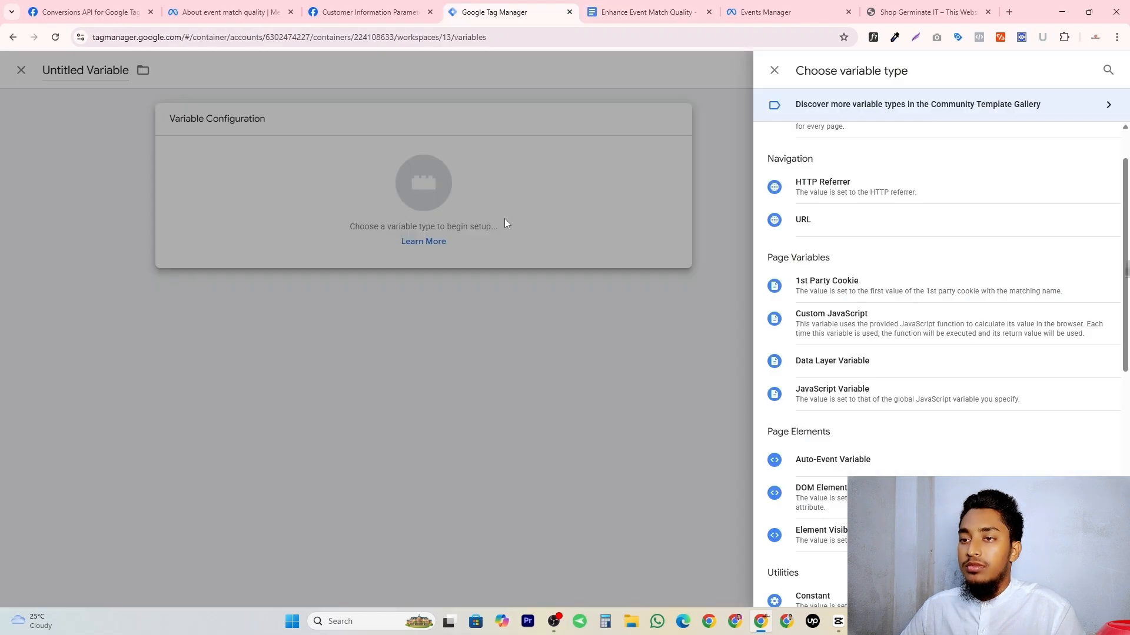
{"action": "left_click", "coordinate": [500, 12]}
{"action": "left_click", "coordinate": [805, 286]}
{"action": "left_click", "coordinate": [514, 230]}
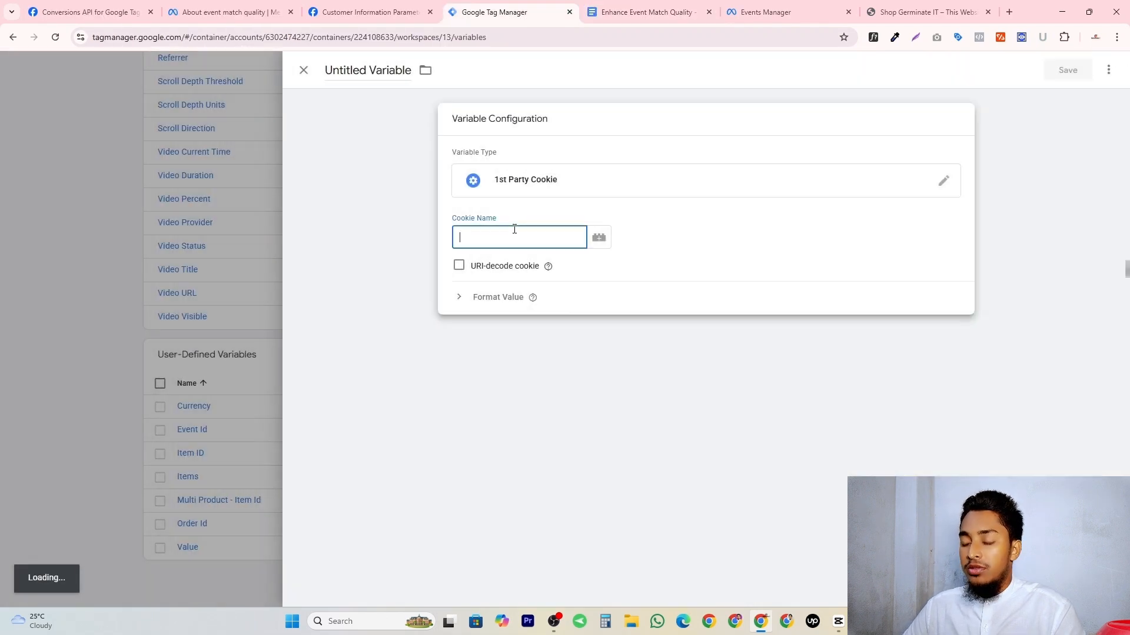
{"action": "type", "text": "_fbc"}
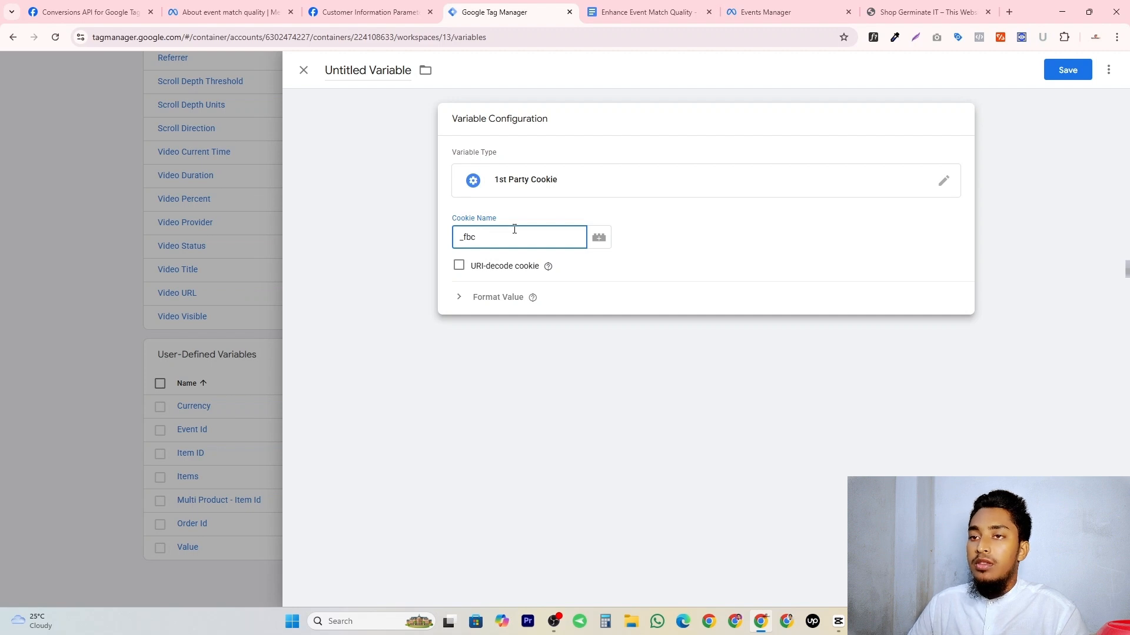
{"action": "left_click", "coordinate": [350, 70]}
{"action": "type", "text": "fbc"}
{"action": "left_click", "coordinate": [1074, 69]}
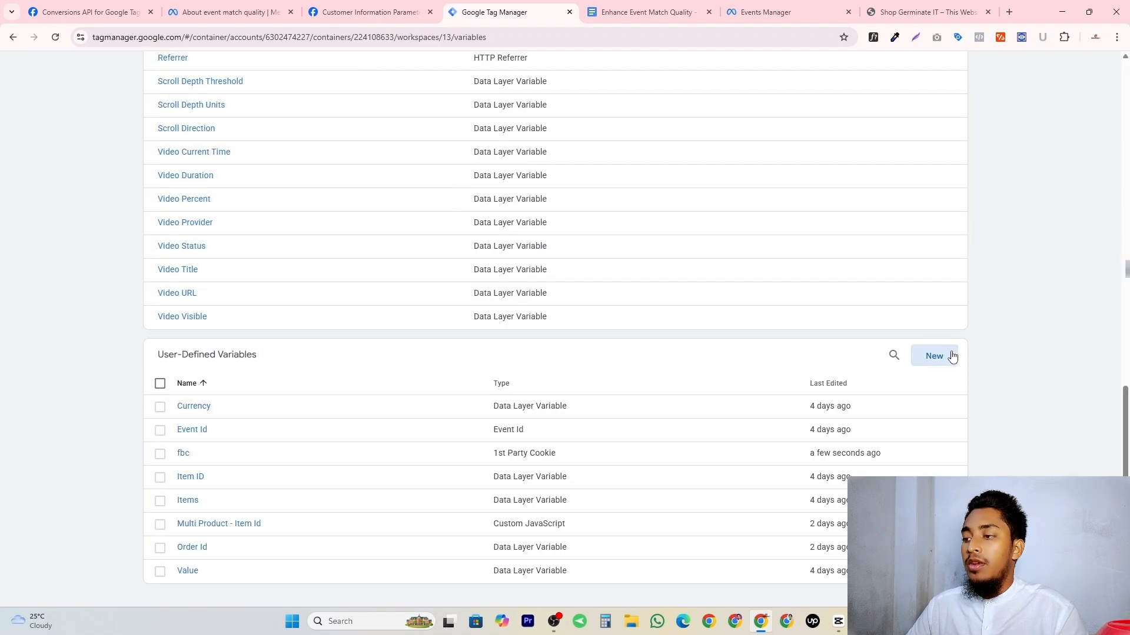
Create and save another 1st Party Cookie variable named fbp for the cookie _fbp.
{"action": "left_click", "coordinate": [953, 356]}
{"action": "left_click", "coordinate": [748, 242]}
{"action": "left_click", "coordinate": [786, 343]}
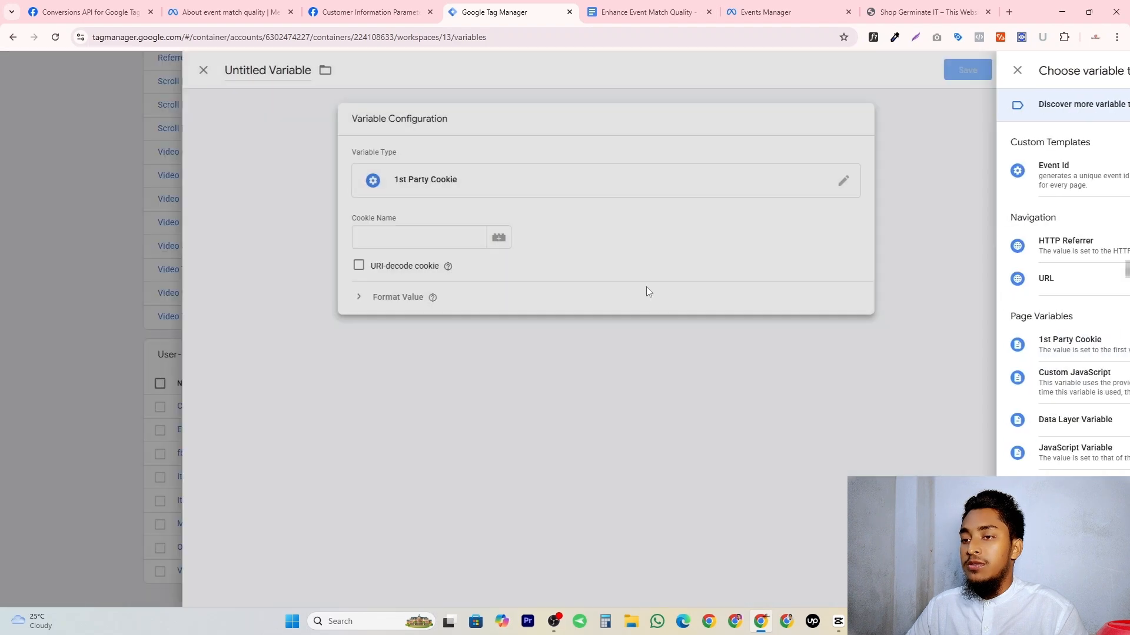
{"action": "left_click", "coordinate": [494, 230]}
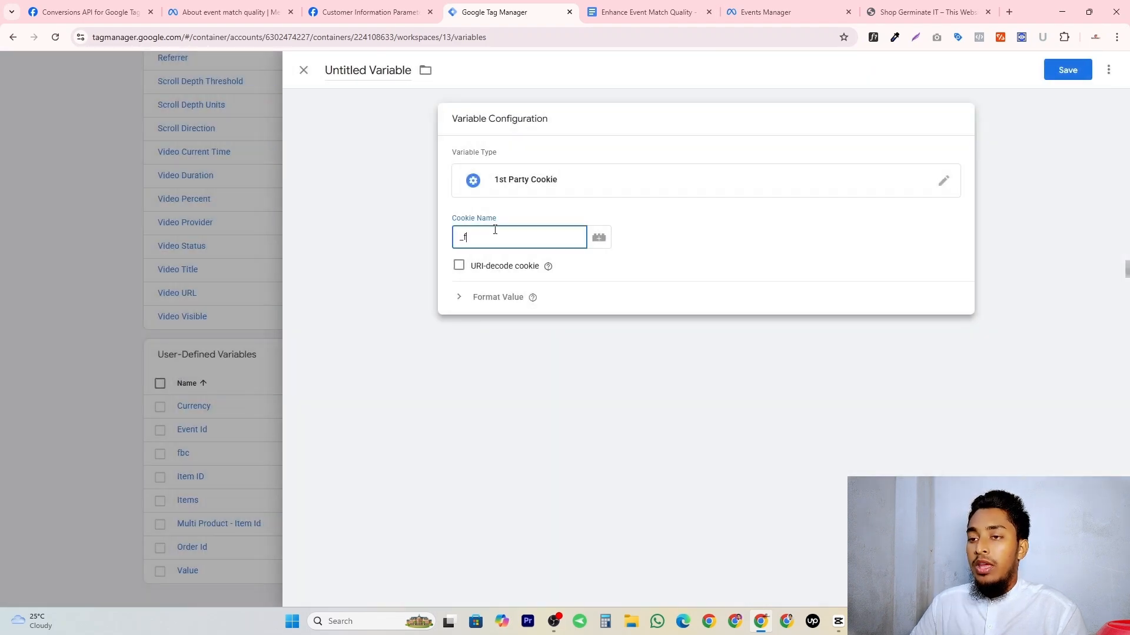
{"action": "type", "text": "_fbp"}
{"action": "left_click", "coordinate": [371, 71]}
{"action": "type", "text": "fbp"}
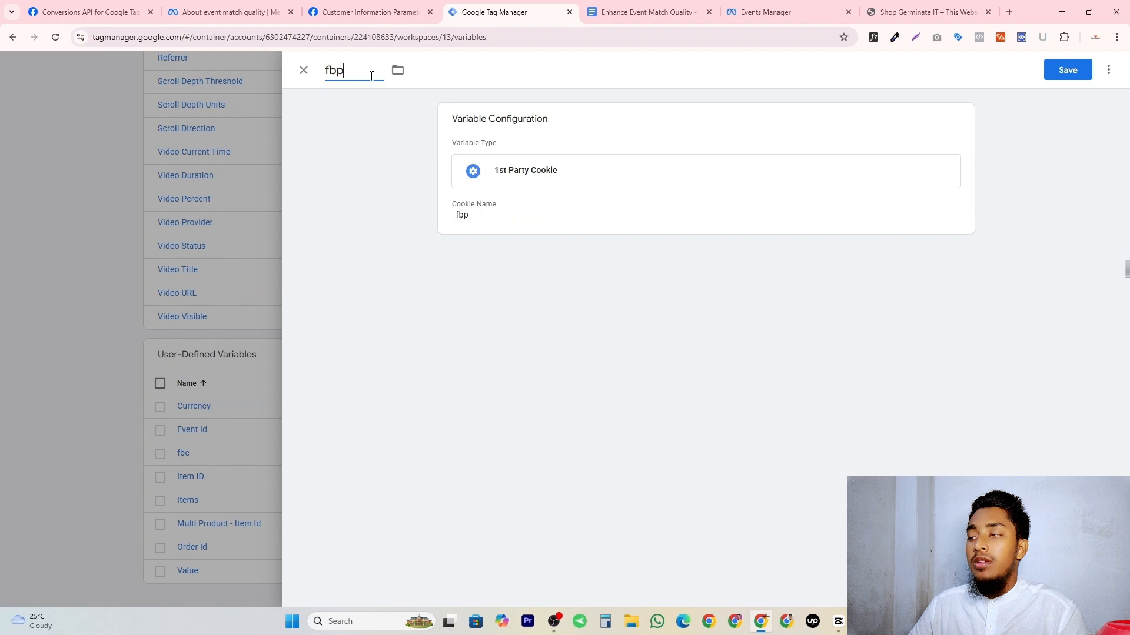
{"action": "left_click", "coordinate": [1067, 70]}
Check the email address row in the parameter document, and start a preview of the web container in Tag Manager.
{"action": "left_click", "coordinate": [646, 12]}
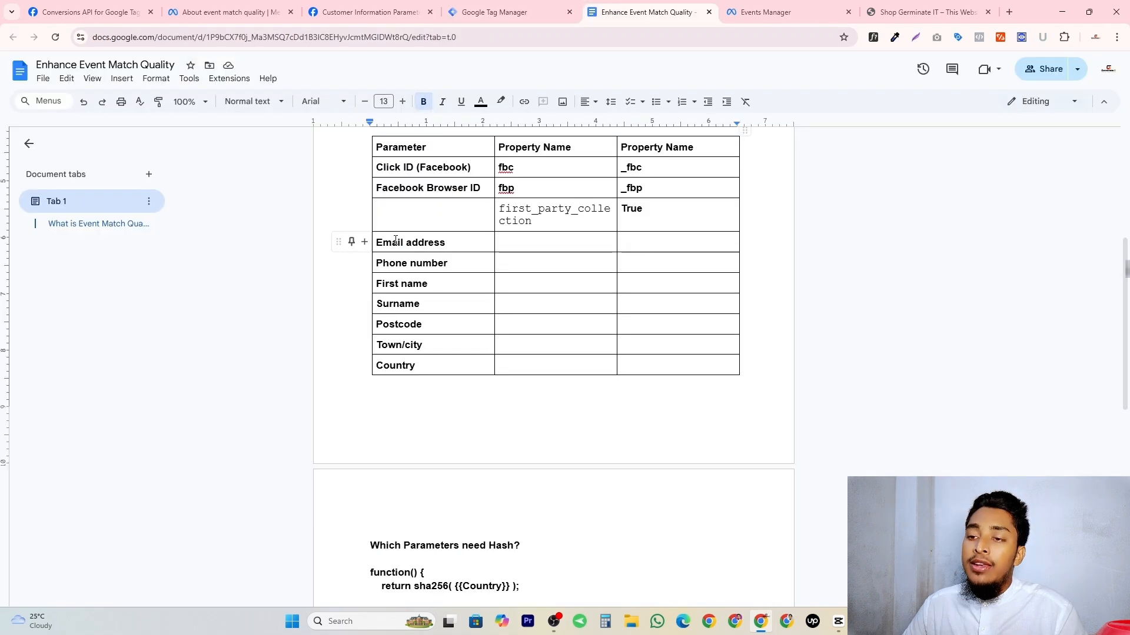
{"action": "triple_click", "coordinate": [395, 241]}
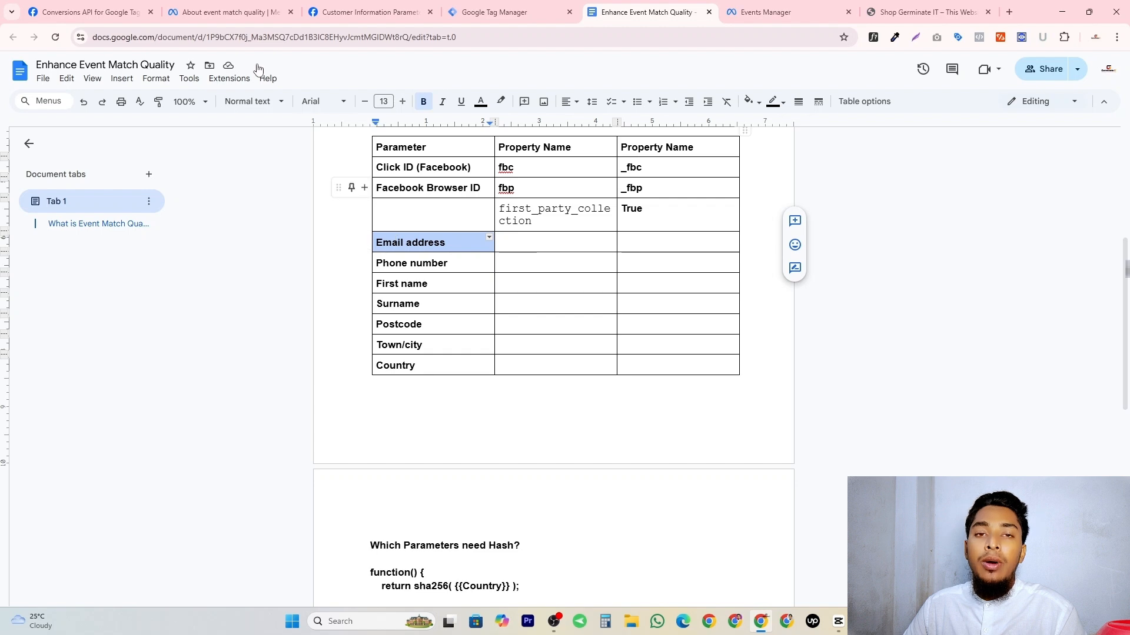
{"action": "left_click", "coordinate": [495, 12]}
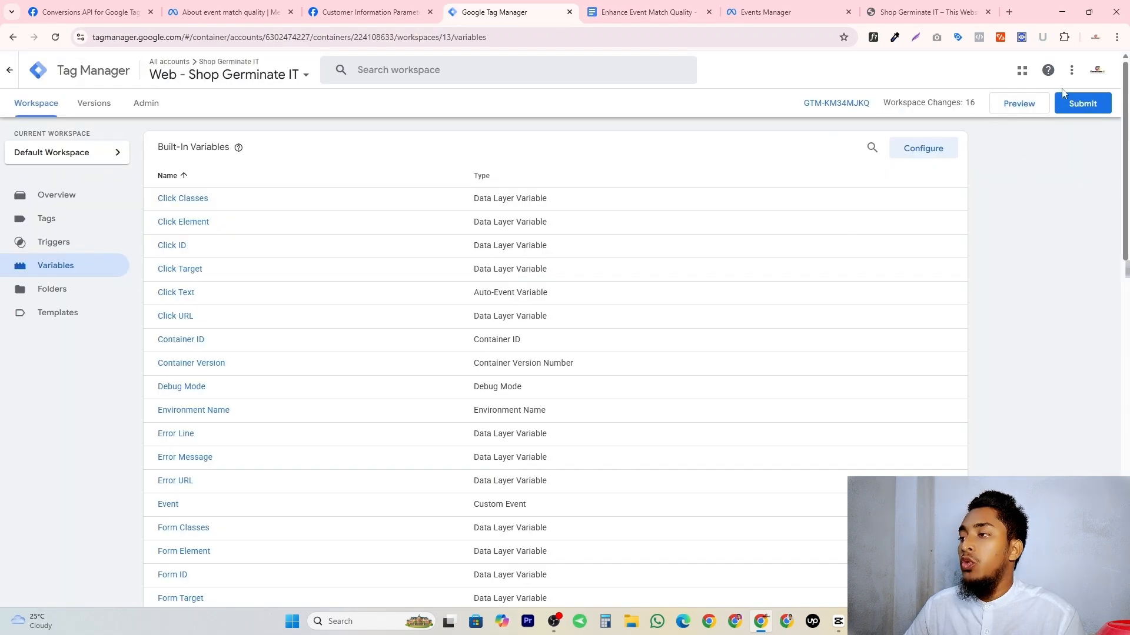
{"action": "left_click", "coordinate": [1015, 109]}
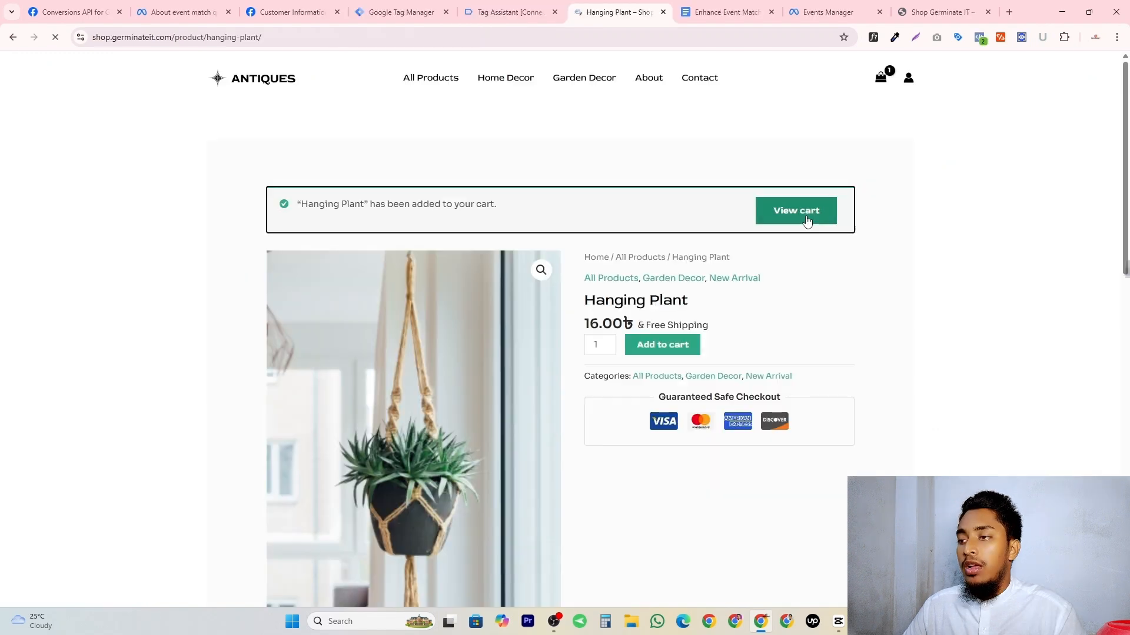
Place a test order for the Hanging Plant in the shop and open its purchase event in Tag Assistant.
{"action": "left_click", "coordinate": [811, 212]}
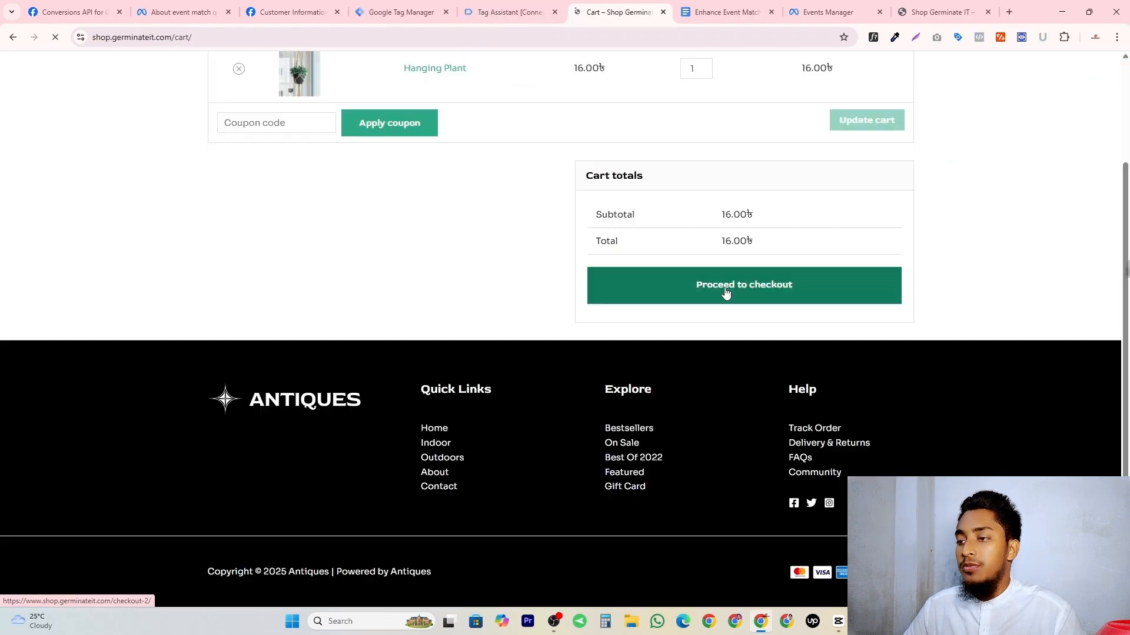
{"action": "left_click", "coordinate": [726, 293]}
{"action": "left_click", "coordinate": [749, 330]}
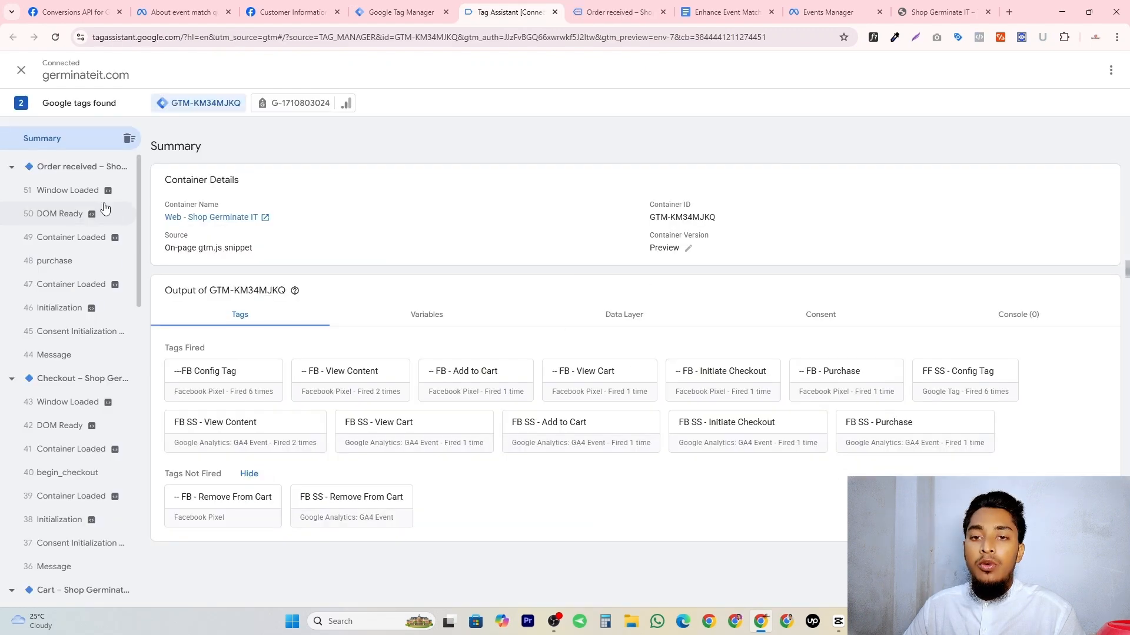
{"action": "left_click", "coordinate": [61, 262]}
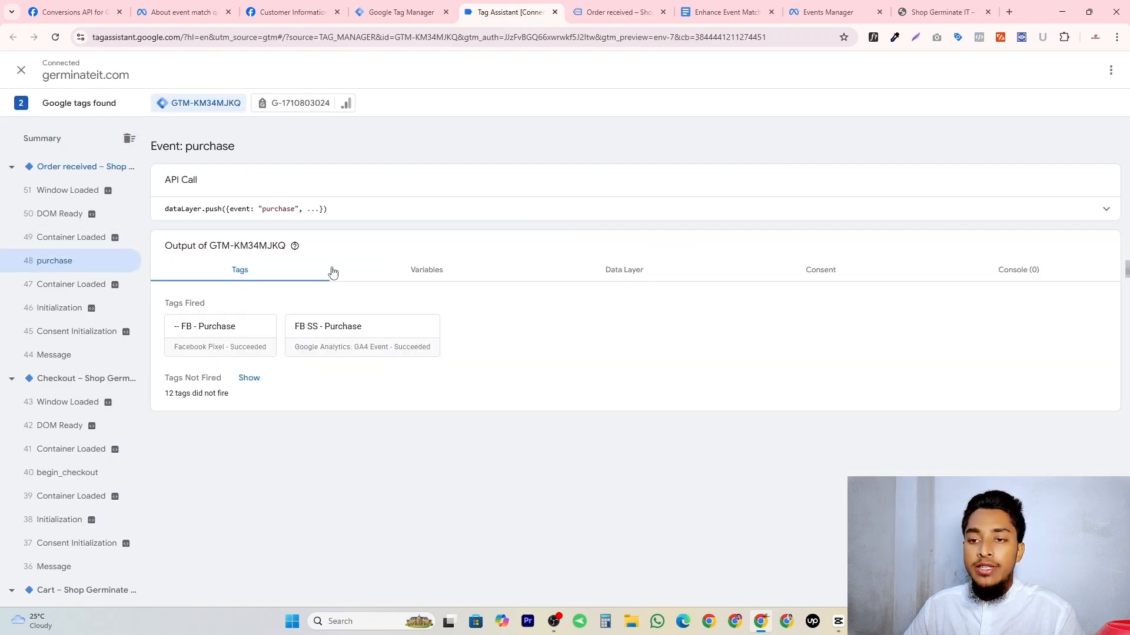
Examine the purchase event's data layer against the document's email address row and locate the email_hash key under customer billing.
{"action": "left_click", "coordinate": [610, 269]}
{"action": "scroll", "coordinate": [384, 282], "scroll_direction": "down", "scroll_amount": 10}
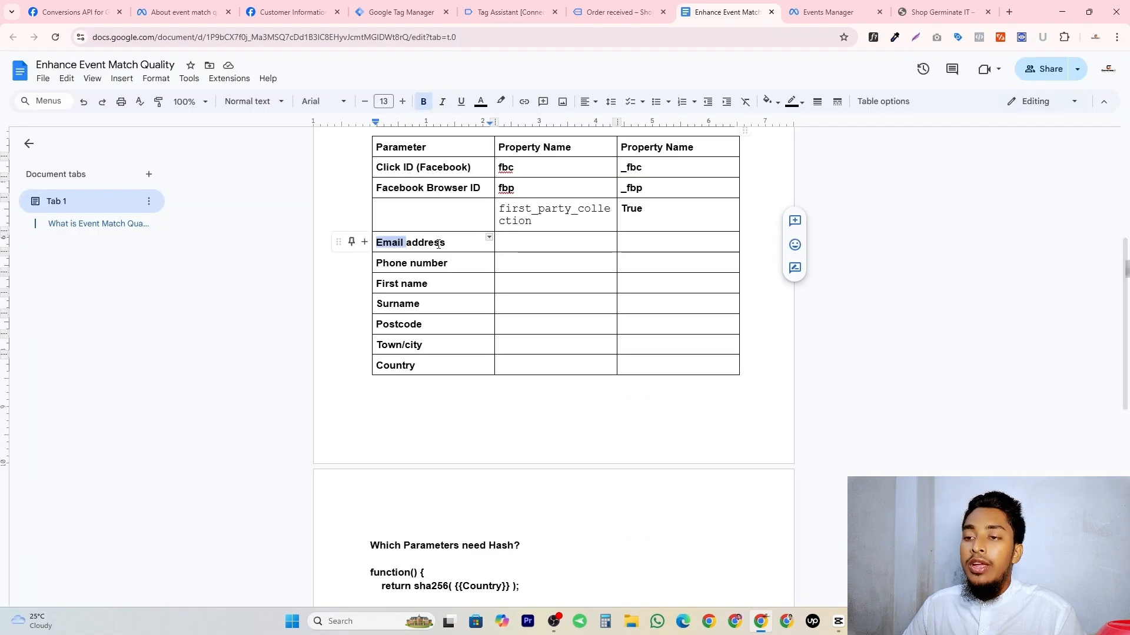
{"action": "triple_click", "coordinate": [438, 244]}
{"action": "left_click", "coordinate": [596, 7]}
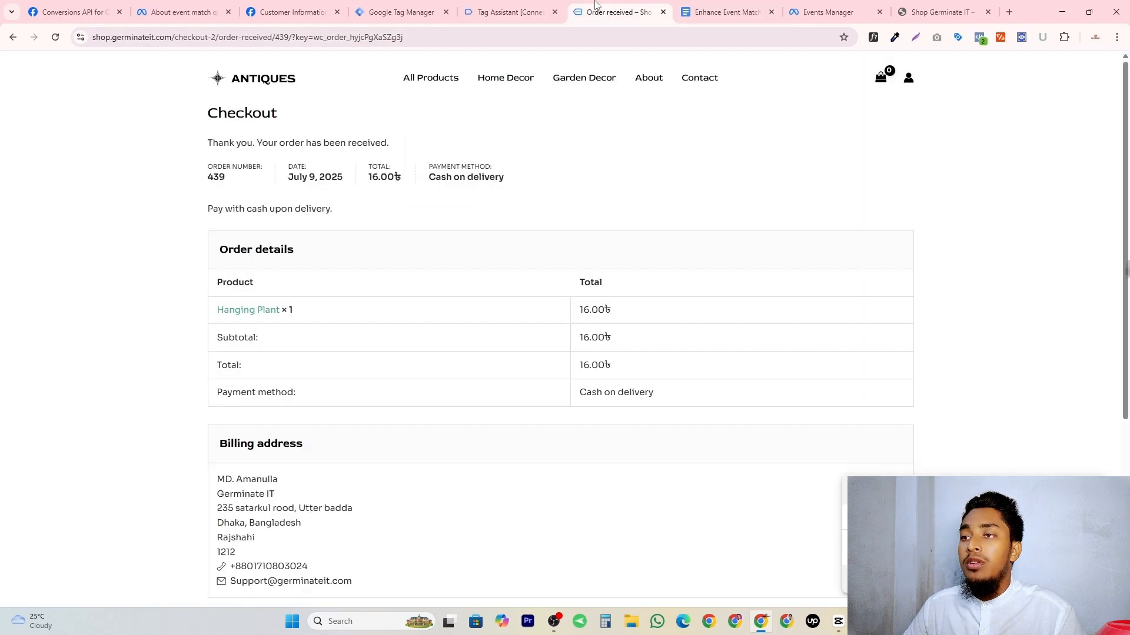
{"action": "left_click", "coordinate": [509, 12]}
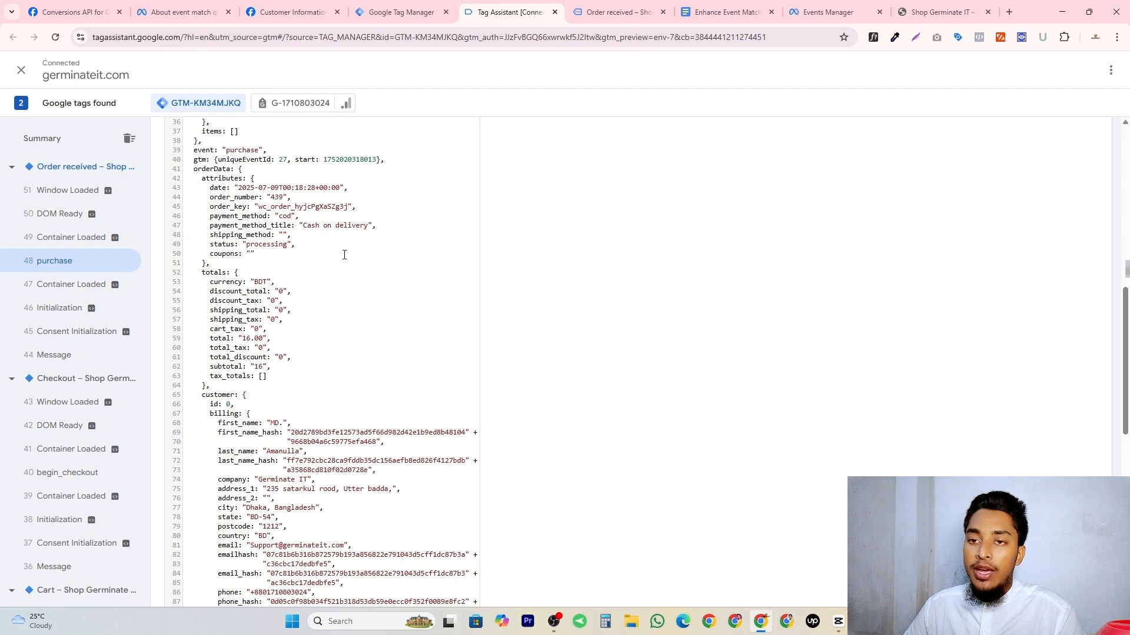
{"action": "scroll", "coordinate": [344, 254], "scroll_direction": "down", "scroll_amount": 4}
{"action": "scroll", "coordinate": [233, 337], "scroll_direction": "up", "scroll_amount": 2}
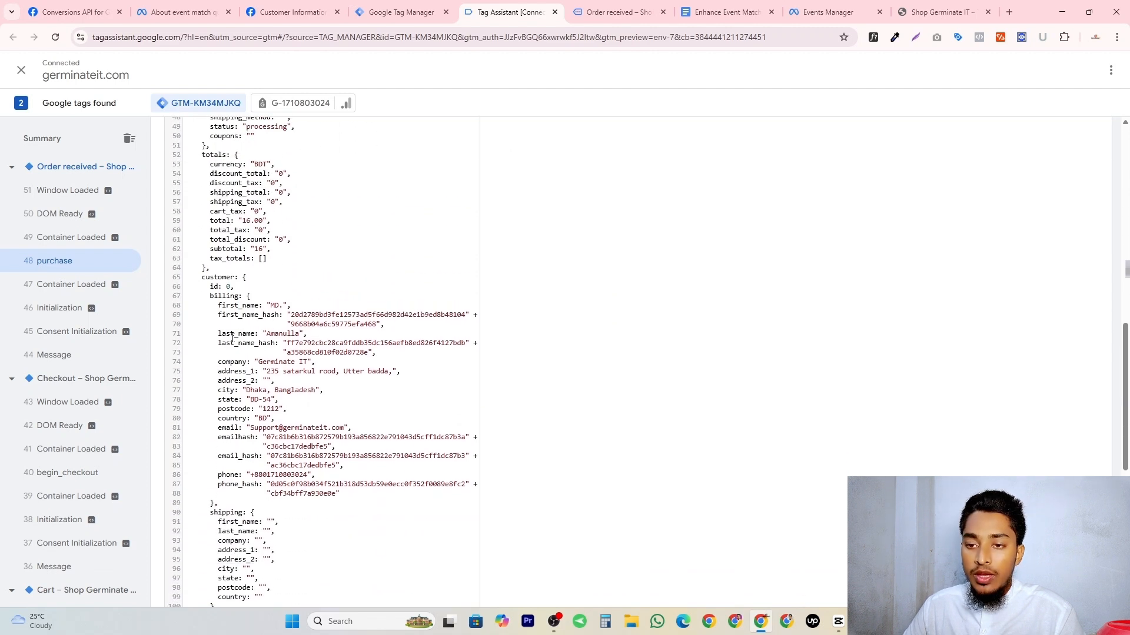
{"action": "triple_click", "coordinate": [231, 458]}
{"action": "double_click", "coordinate": [233, 460]}
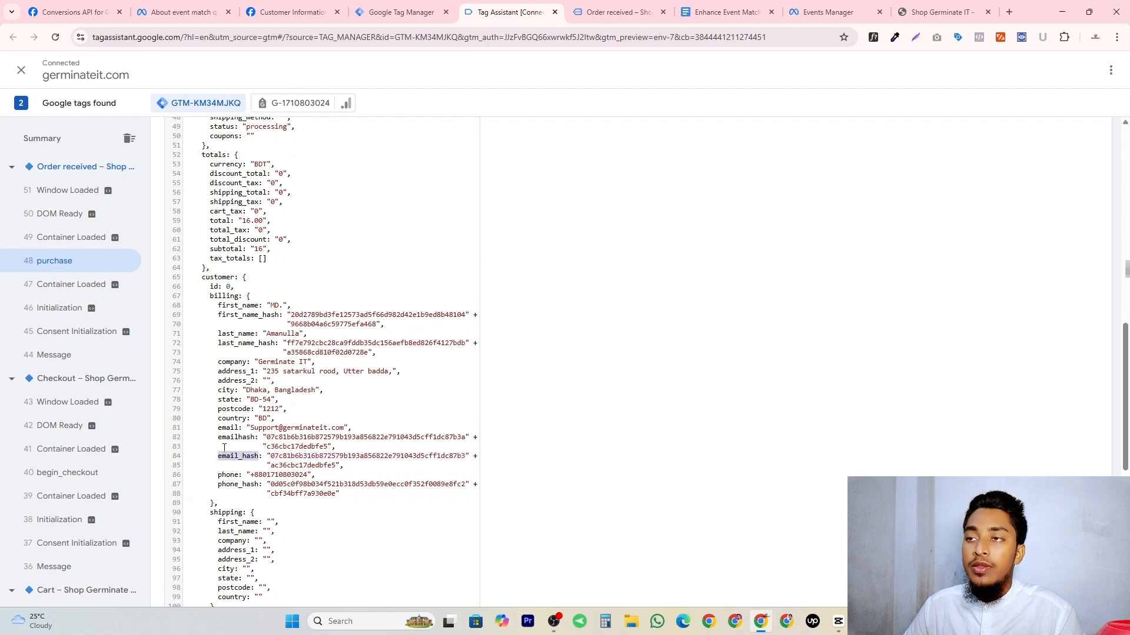
{"action": "scroll", "coordinate": [240, 403], "scroll_direction": "up", "scroll_amount": 3}
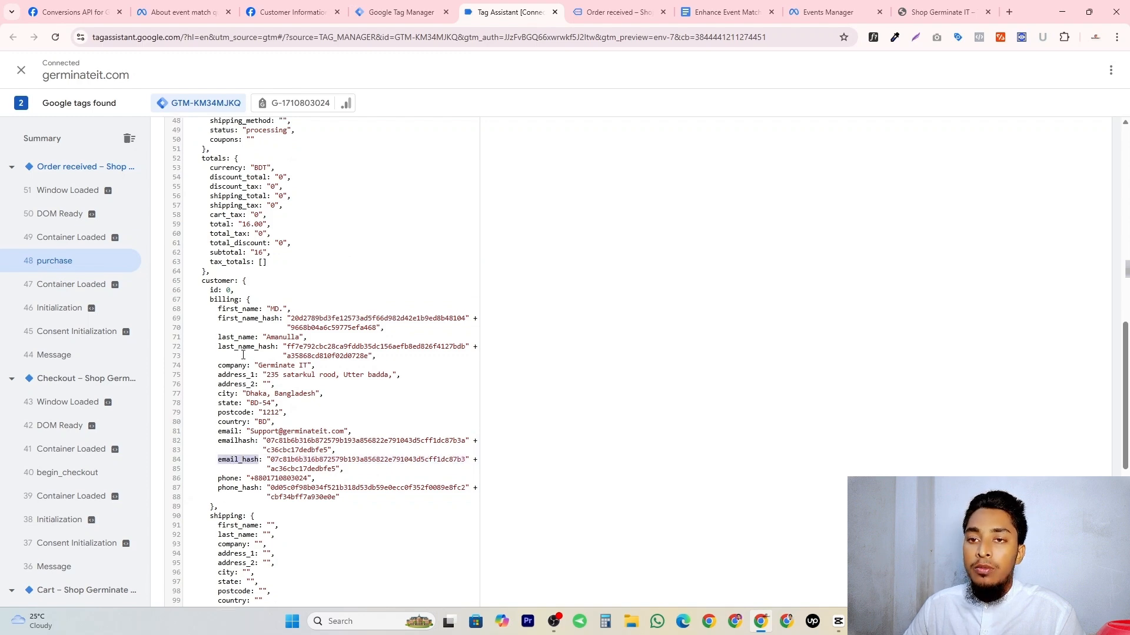
{"action": "scroll", "coordinate": [266, 321], "scroll_direction": "down", "scroll_amount": 5}
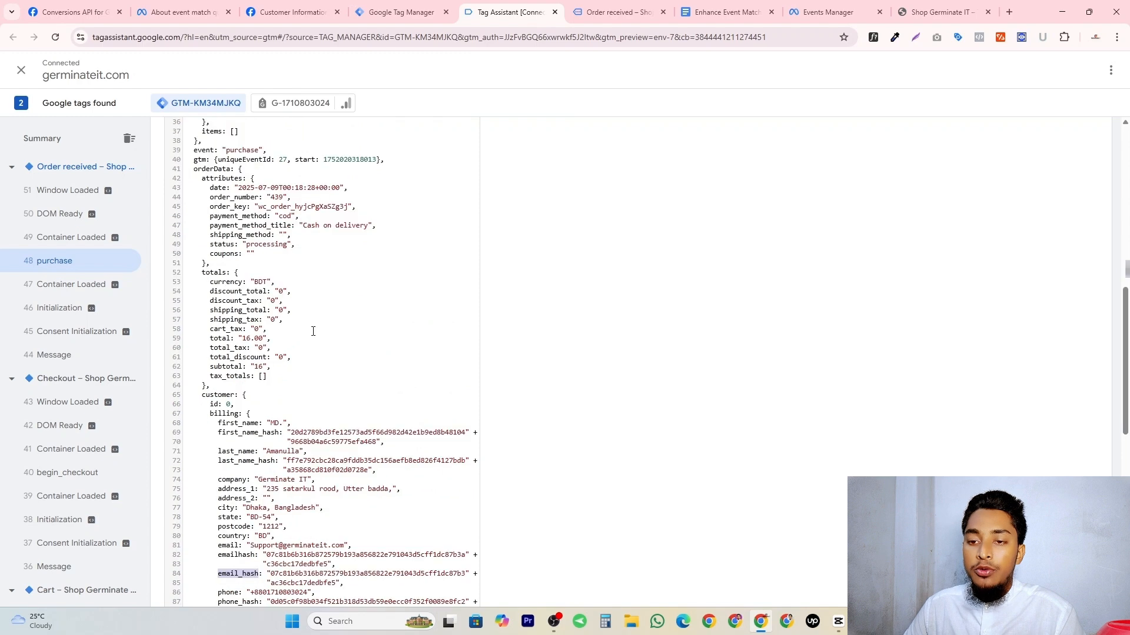
Copy the orderData key from the purchase data and start a Data Layer Variable in Tag Manager with the path "orderData.".
{"action": "scroll", "coordinate": [236, 265], "scroll_direction": "up", "scroll_amount": 5}
{"action": "double_click", "coordinate": [206, 229]}
{"action": "key", "text": "ctrl+c"}
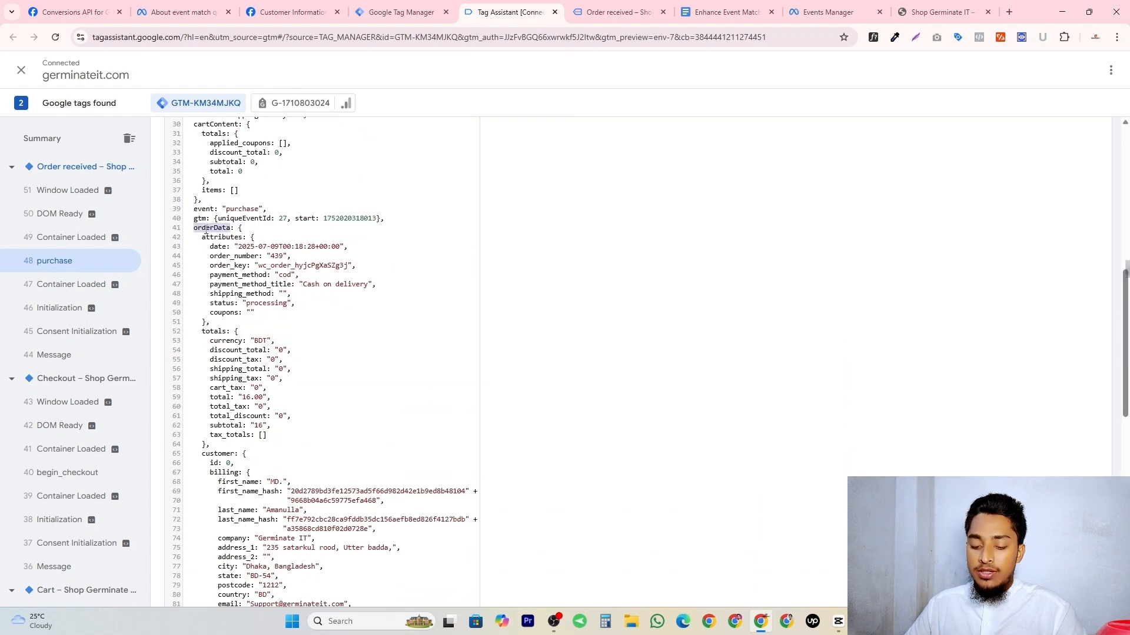
{"action": "left_click", "coordinate": [401, 11]}
{"action": "left_click", "coordinate": [955, 312]}
{"action": "left_click", "coordinate": [712, 194]}
{"action": "left_click", "coordinate": [902, 248]}
{"action": "left_click", "coordinate": [475, 243]}
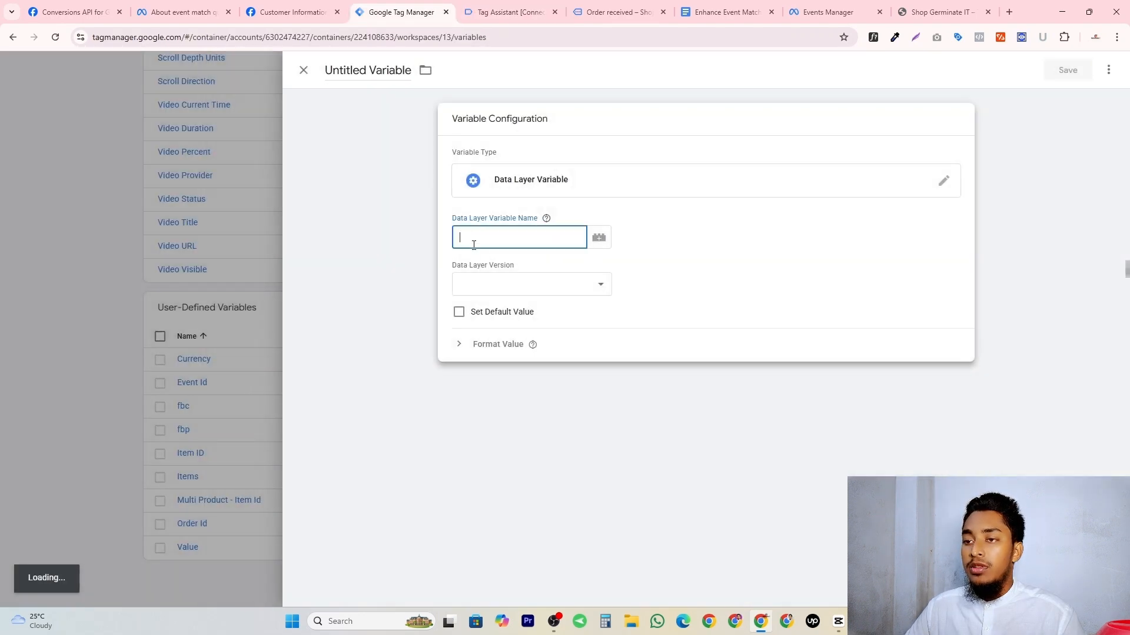
{"action": "key", "text": "ctrl+v"}
{"action": "type", "text": "."}
Extend the data layer variable path to "orderData.customer.billing." and select the email_hash key in the purchase data.
{"action": "key", "text": "ctrl+Tab"}
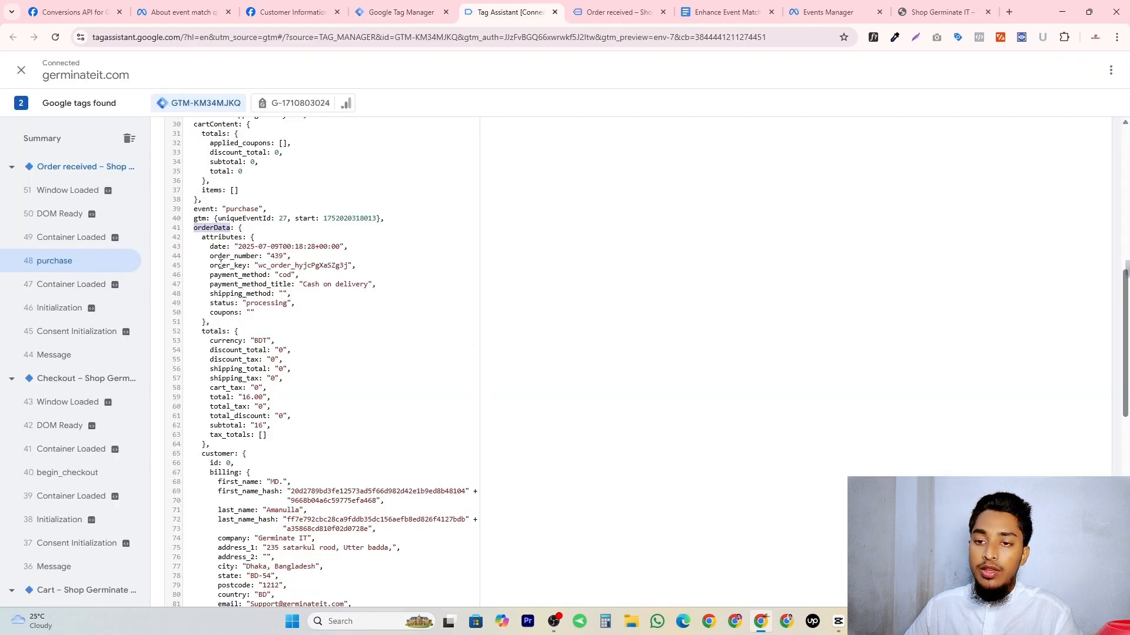
{"action": "left_click", "coordinate": [379, 5]}
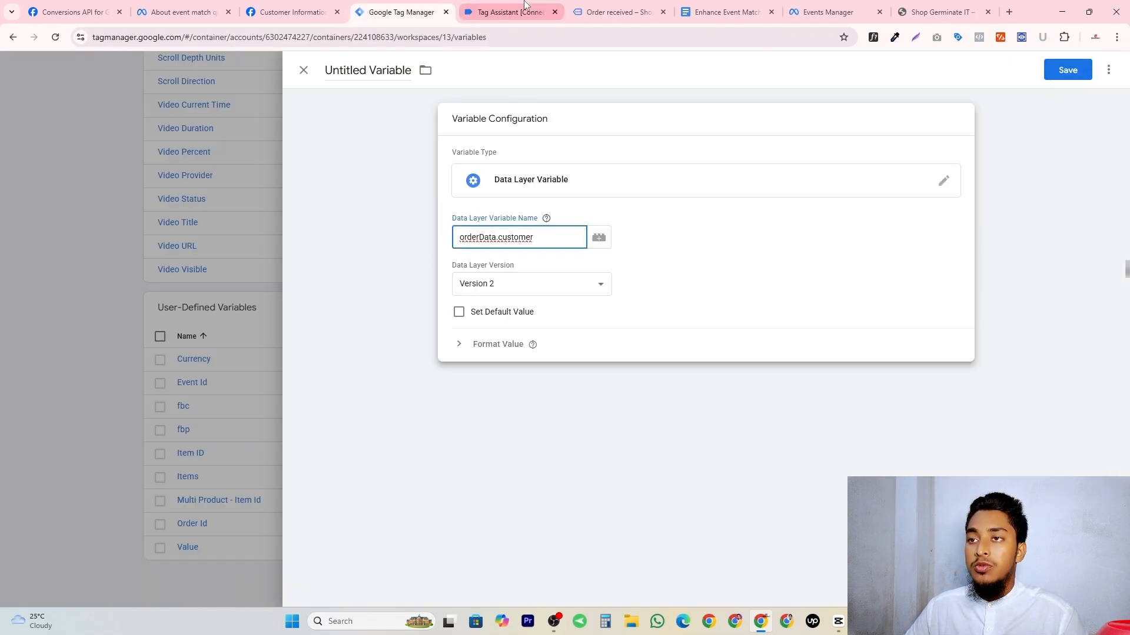
{"action": "key", "text": "ctrl+Tab"}
{"action": "scroll", "coordinate": [250, 347], "scroll_direction": "down", "scroll_amount": 1}
{"action": "double_click", "coordinate": [224, 297]}
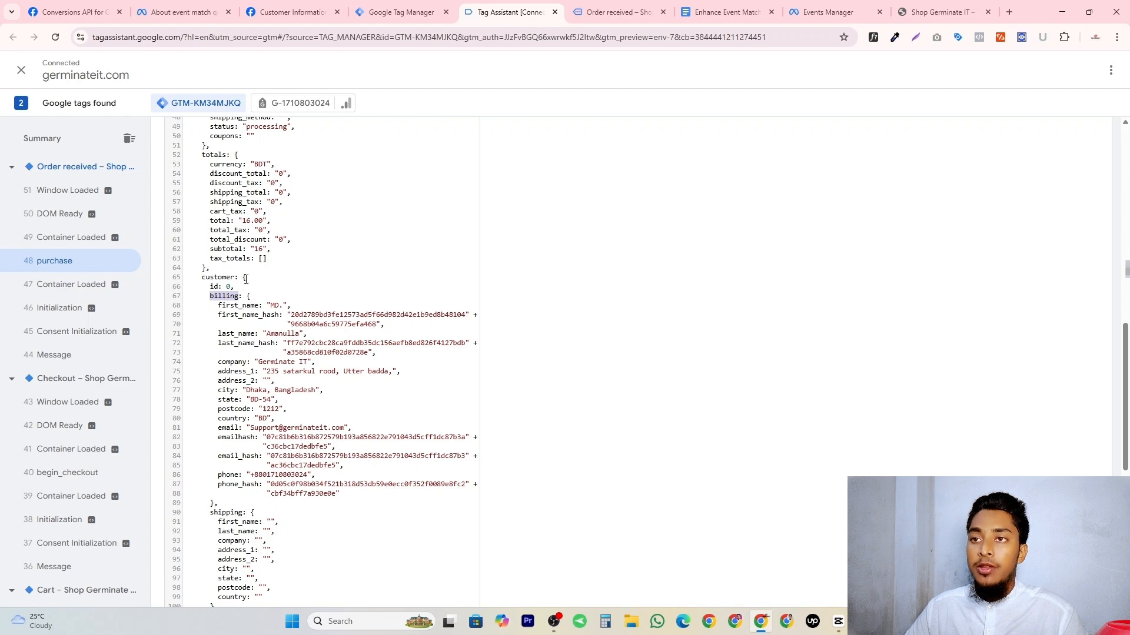
{"action": "key", "text": "ctrl+shift+Tab"}
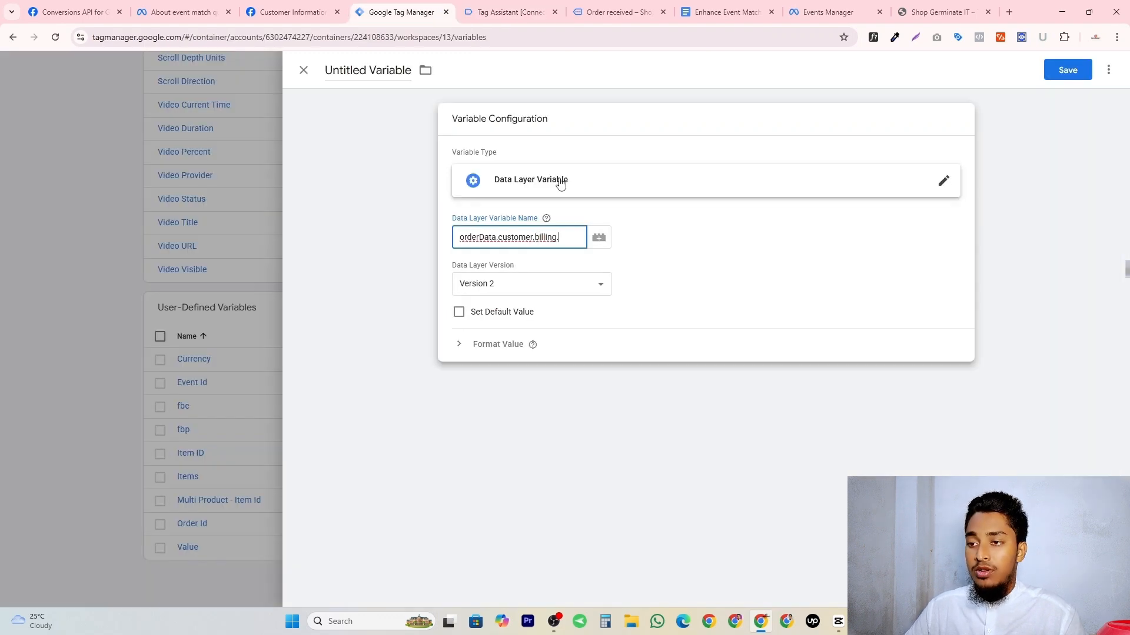
{"action": "key", "text": "ctrl+Tab"}
{"action": "left_click_drag", "start_coordinate": [217, 457], "coordinate": [252, 460]}
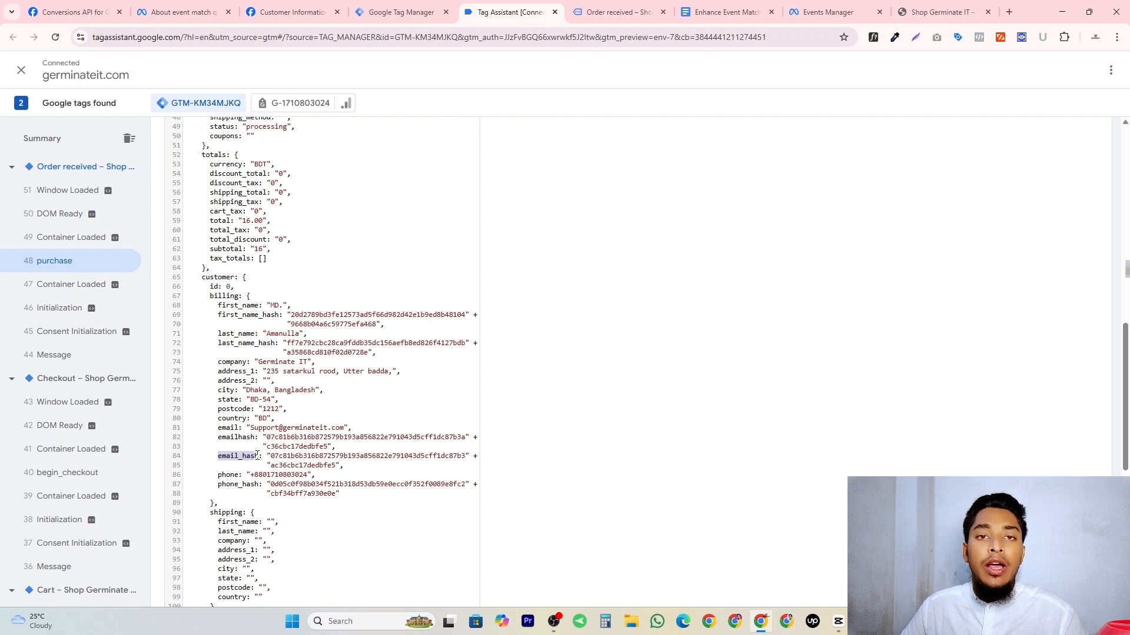
Review the hashing requirements for the email, phone, name, city, state, zip code and country parameters in Meta's Customer Information Parameters documentation.
{"action": "left_click_drag", "start_coordinate": [326, 131], "coordinate": [775, 153]}
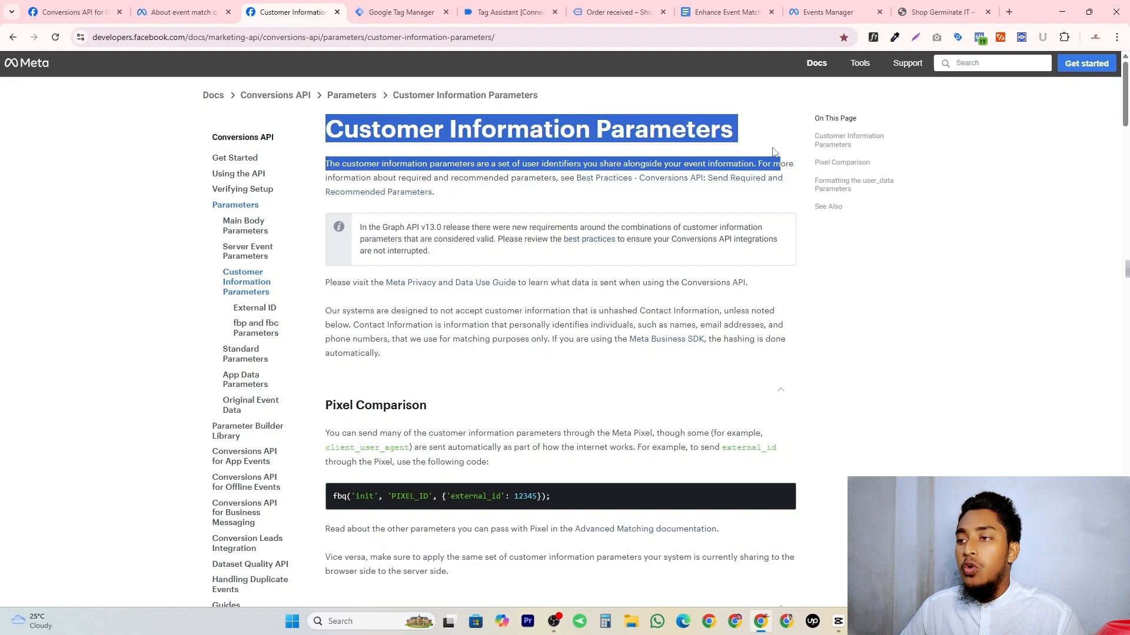
{"action": "left_click", "coordinate": [741, 141]}
{"action": "scroll", "coordinate": [614, 220], "scroll_direction": "down", "scroll_amount": 5}
{"action": "scroll", "coordinate": [614, 222], "scroll_direction": "down", "scroll_amount": 6}
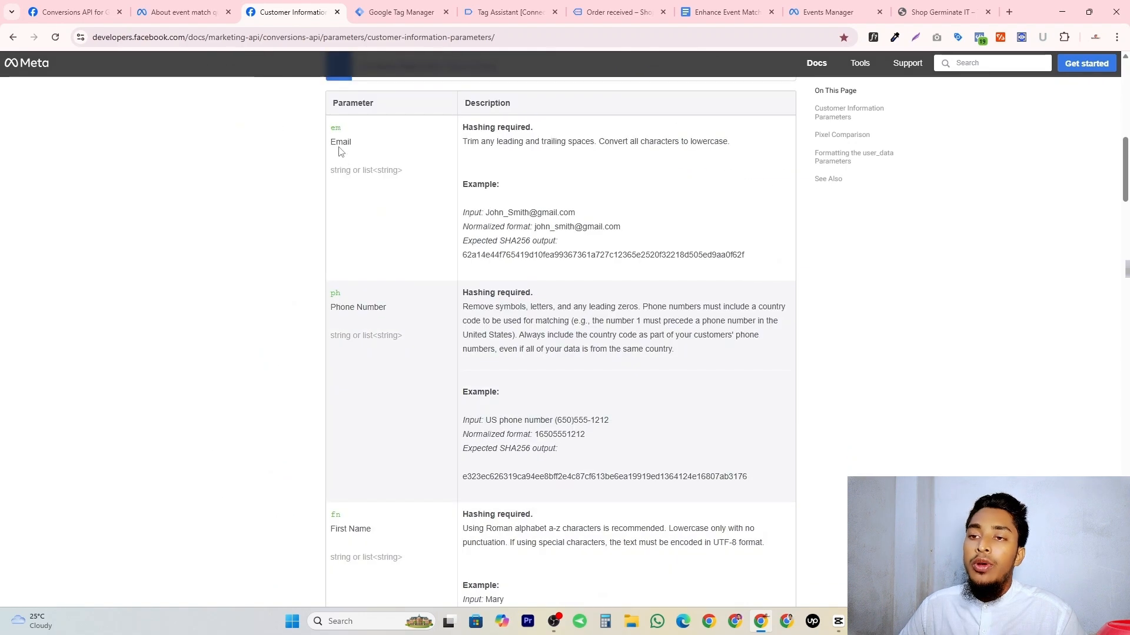
{"action": "double_click", "coordinate": [339, 144]}
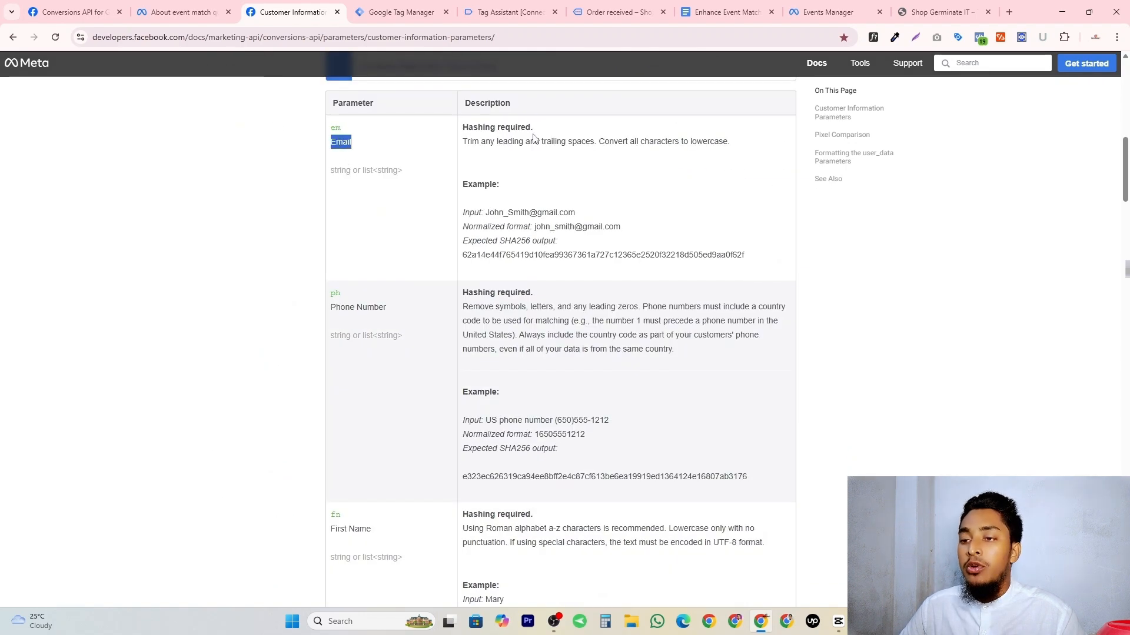
{"action": "scroll", "coordinate": [449, 302], "scroll_direction": "down", "scroll_amount": 3}
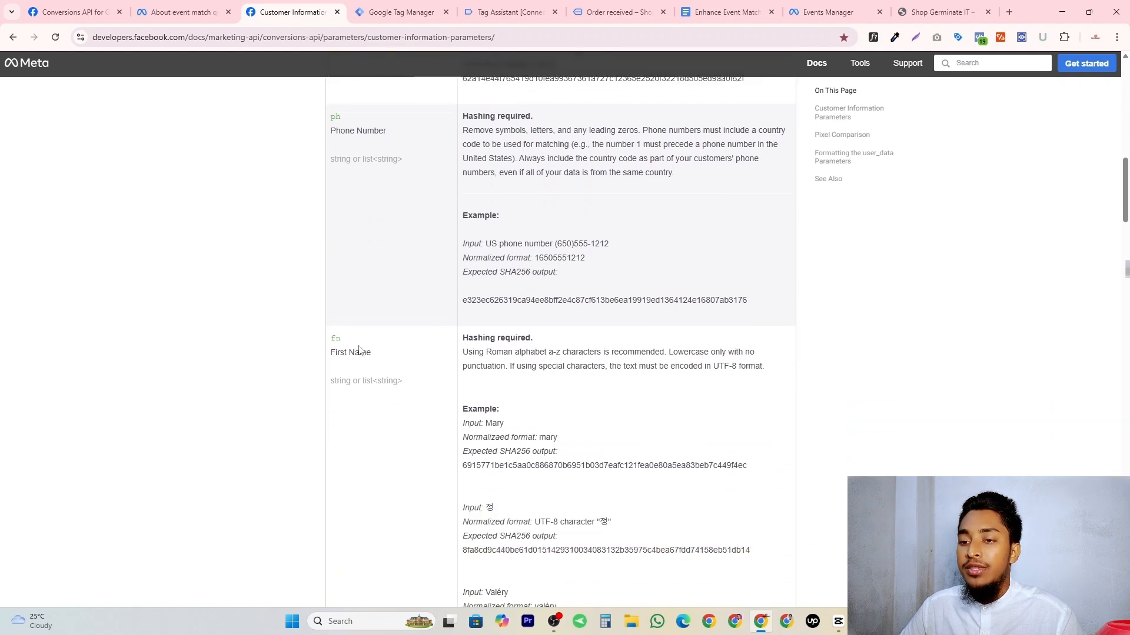
{"action": "scroll", "coordinate": [360, 353], "scroll_direction": "down", "scroll_amount": 6}
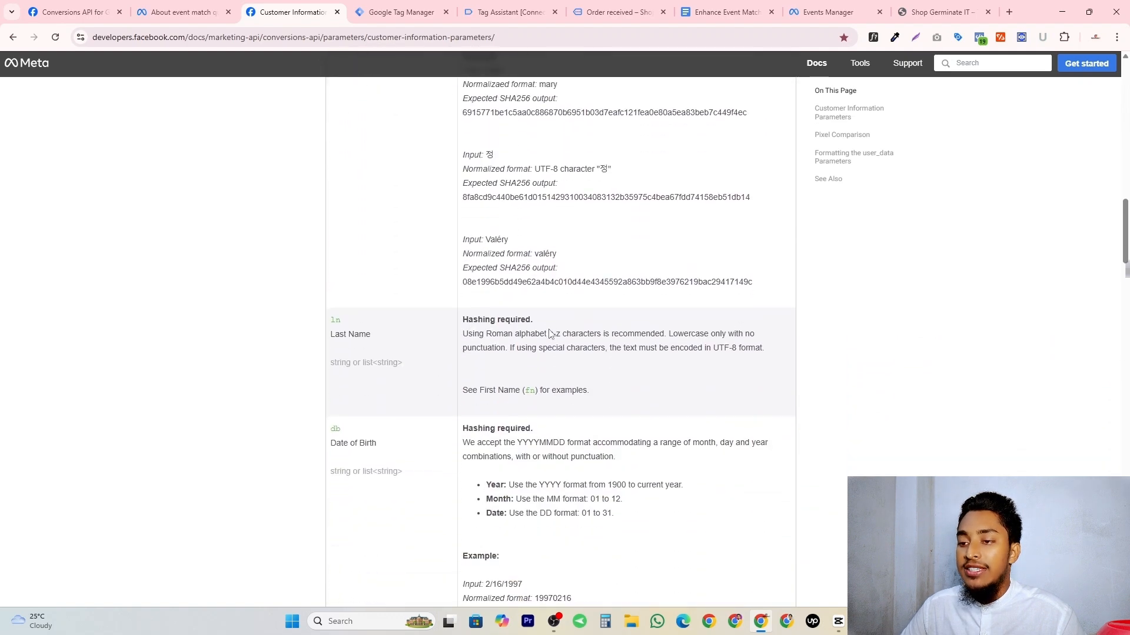
{"action": "scroll", "coordinate": [468, 420], "scroll_direction": "down", "scroll_amount": 2}
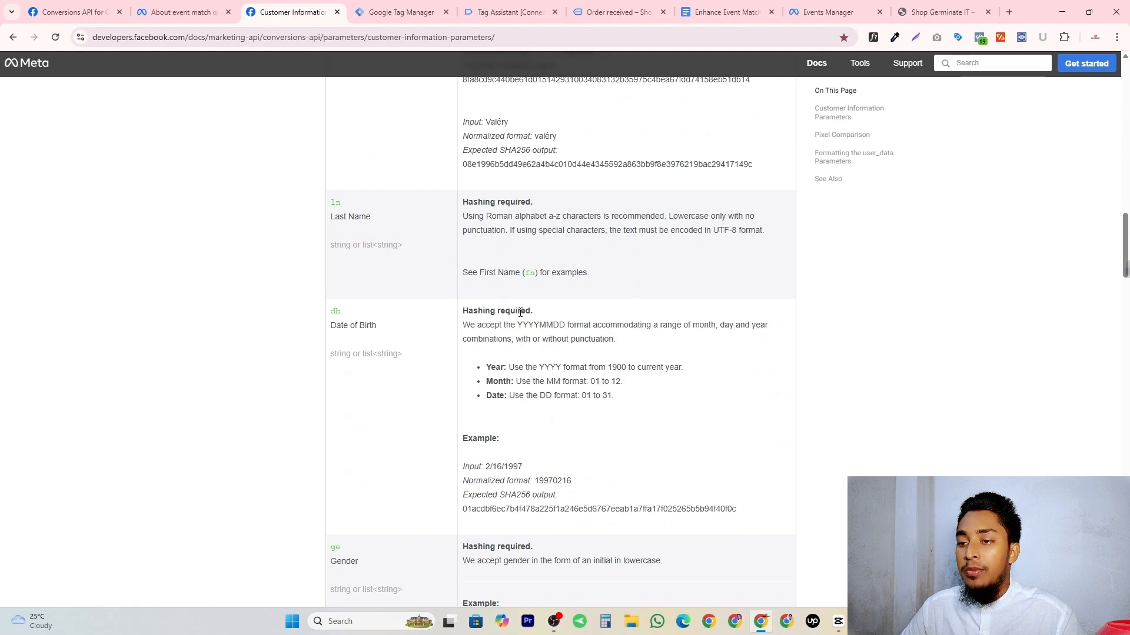
{"action": "scroll", "coordinate": [537, 320], "scroll_direction": "down", "scroll_amount": 1}
{"action": "scroll", "coordinate": [537, 319], "scroll_direction": "down", "scroll_amount": 3}
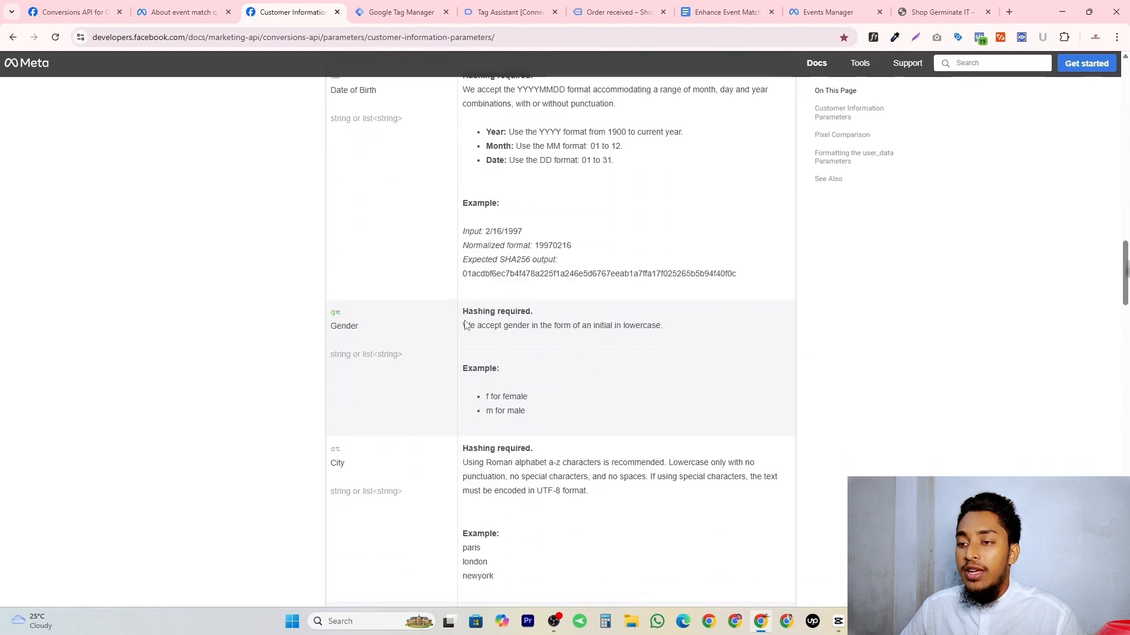
{"action": "scroll", "coordinate": [534, 317], "scroll_direction": "down", "scroll_amount": 2}
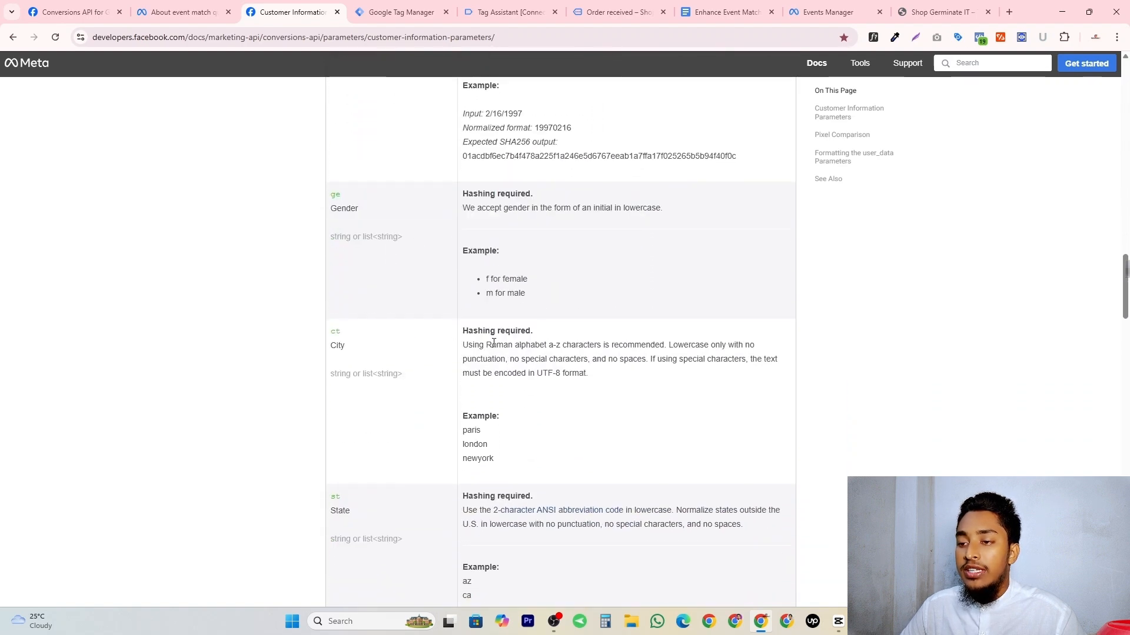
{"action": "scroll", "coordinate": [493, 342], "scroll_direction": "down", "scroll_amount": 2}
{"action": "scroll", "coordinate": [589, 241], "scroll_direction": "down", "scroll_amount": 1}
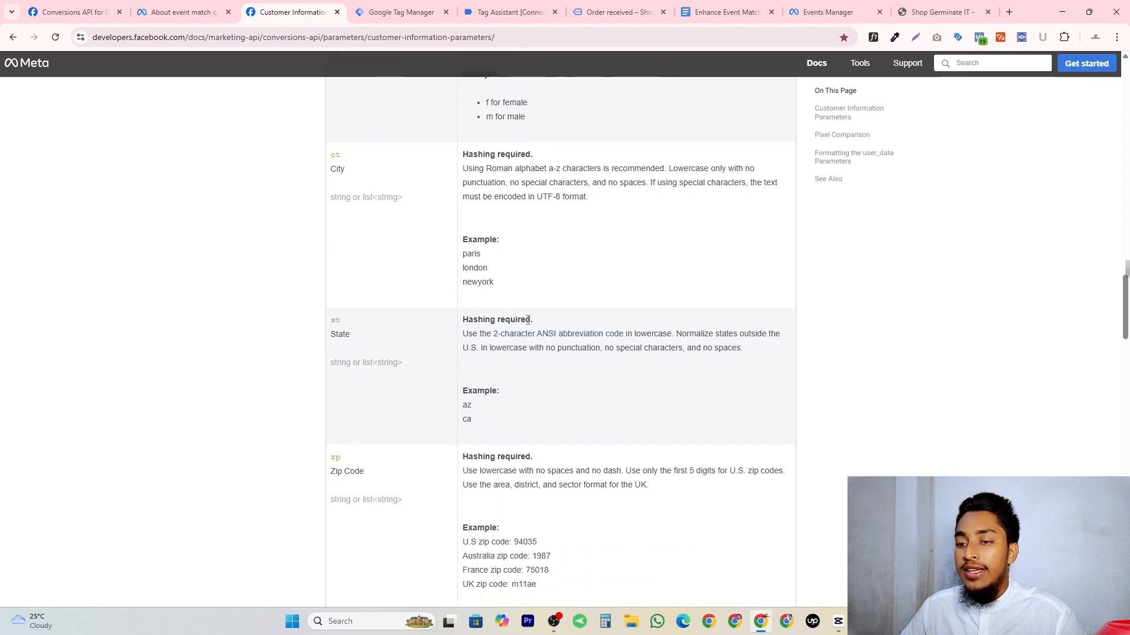
{"action": "scroll", "coordinate": [528, 319], "scroll_direction": "down", "scroll_amount": 3}
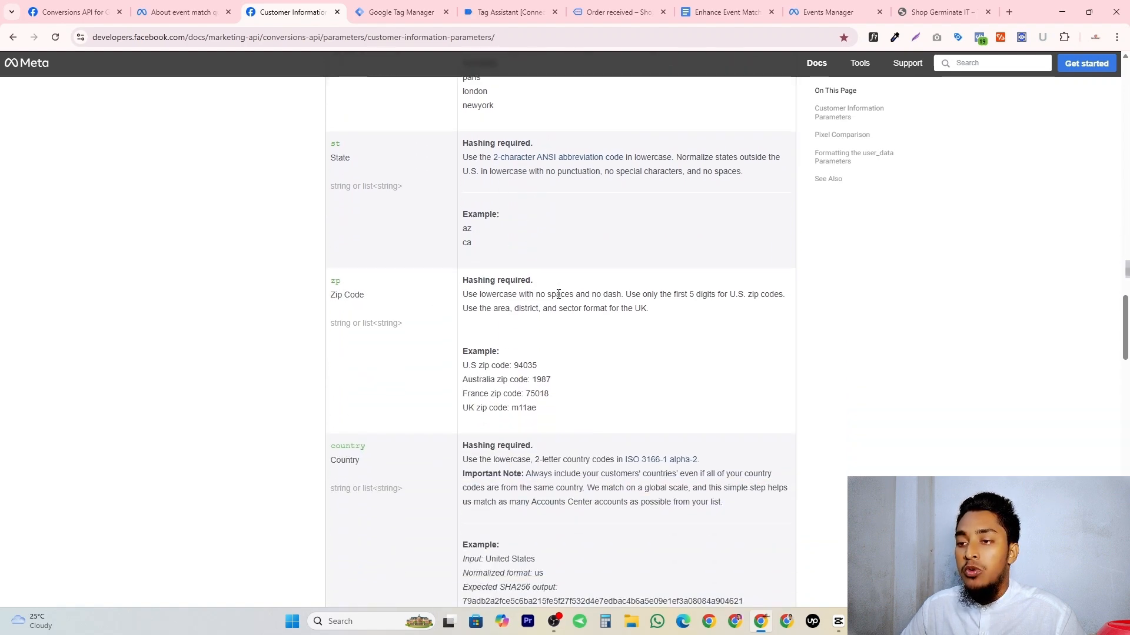
{"action": "scroll", "coordinate": [557, 294], "scroll_direction": "down", "scroll_amount": 2}
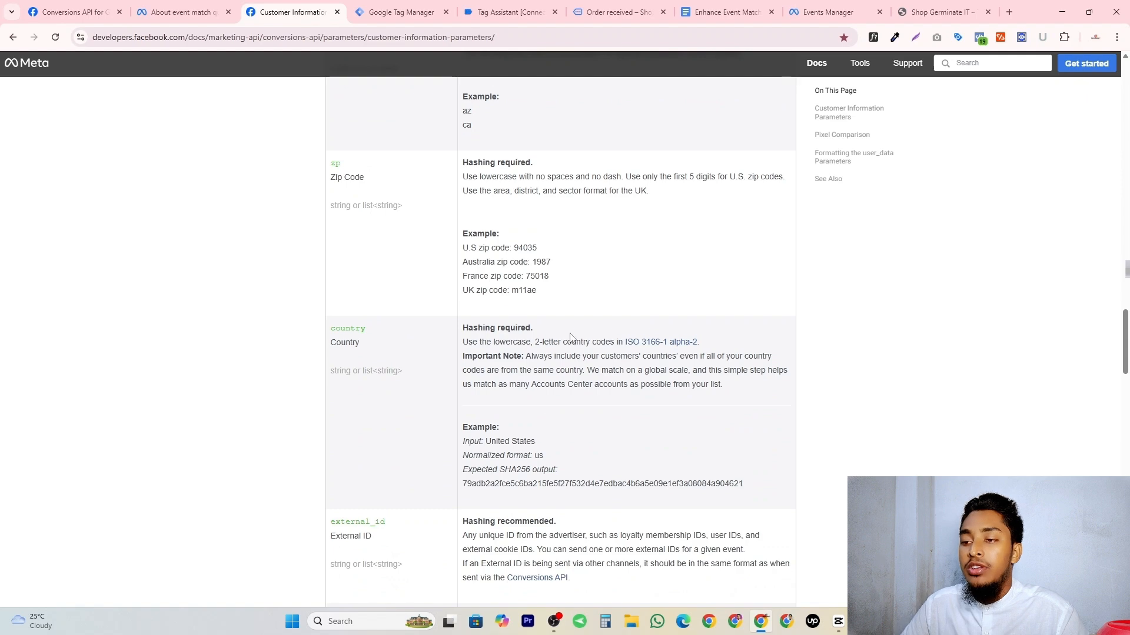
Check the hashing rules for the external ID, client IP address, user agent, click ID and browser ID parameters.
{"action": "scroll", "coordinate": [553, 339], "scroll_direction": "down", "scroll_amount": 2}
{"action": "triple_click", "coordinate": [507, 404]}
{"action": "scroll", "coordinate": [336, 334], "scroll_direction": "down", "scroll_amount": 3}
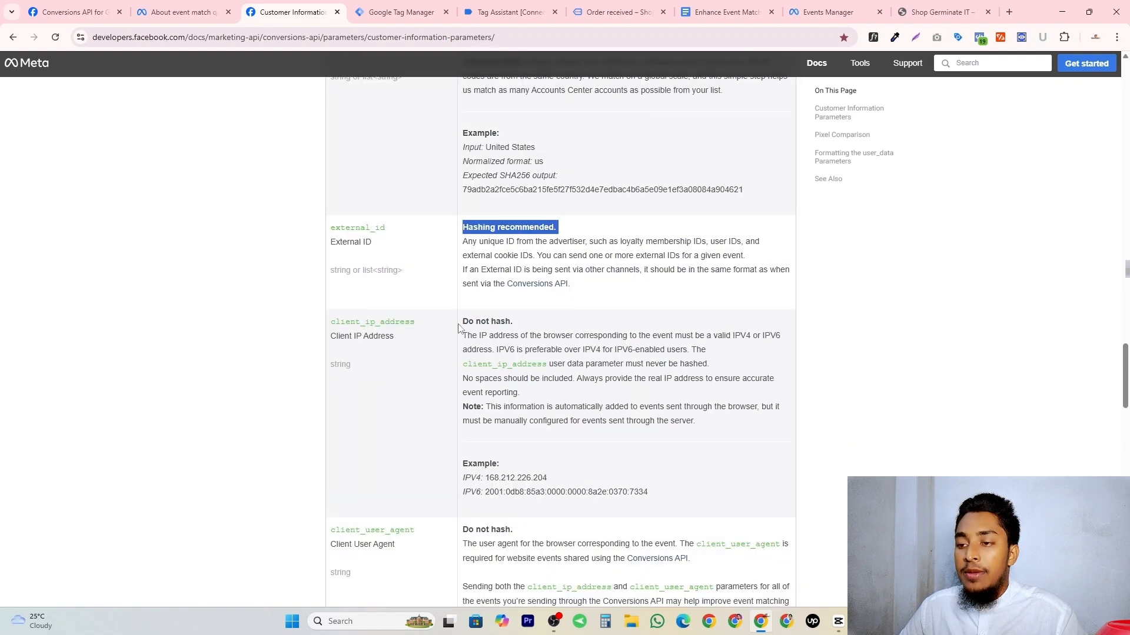
{"action": "scroll", "coordinate": [520, 324], "scroll_direction": "down", "scroll_amount": 2}
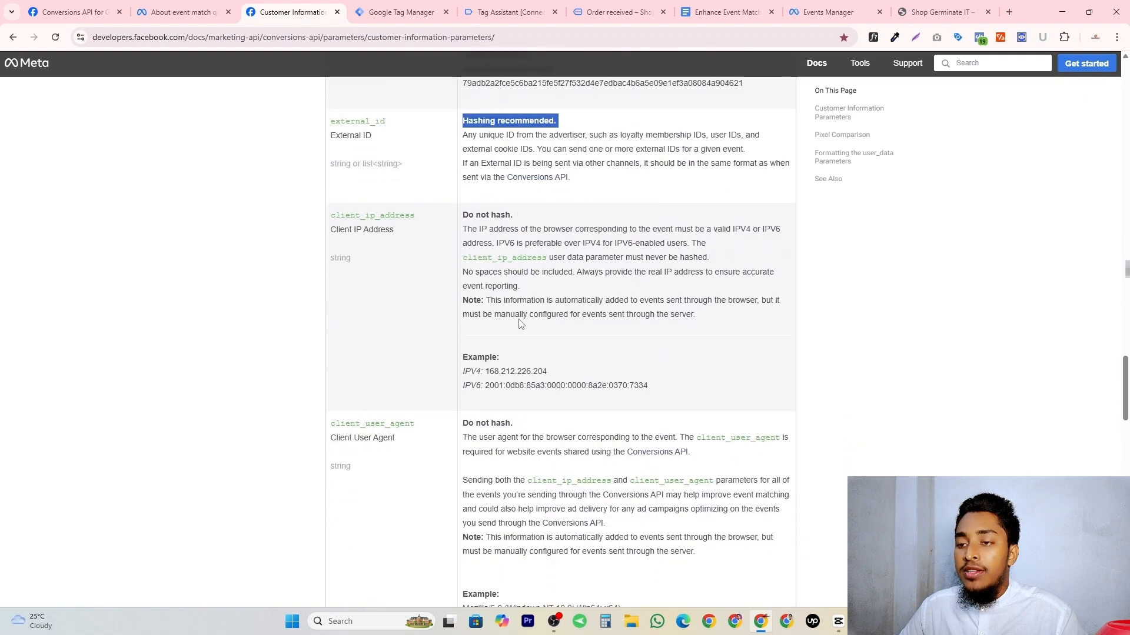
{"action": "scroll", "coordinate": [383, 406], "scroll_direction": "down", "scroll_amount": 1}
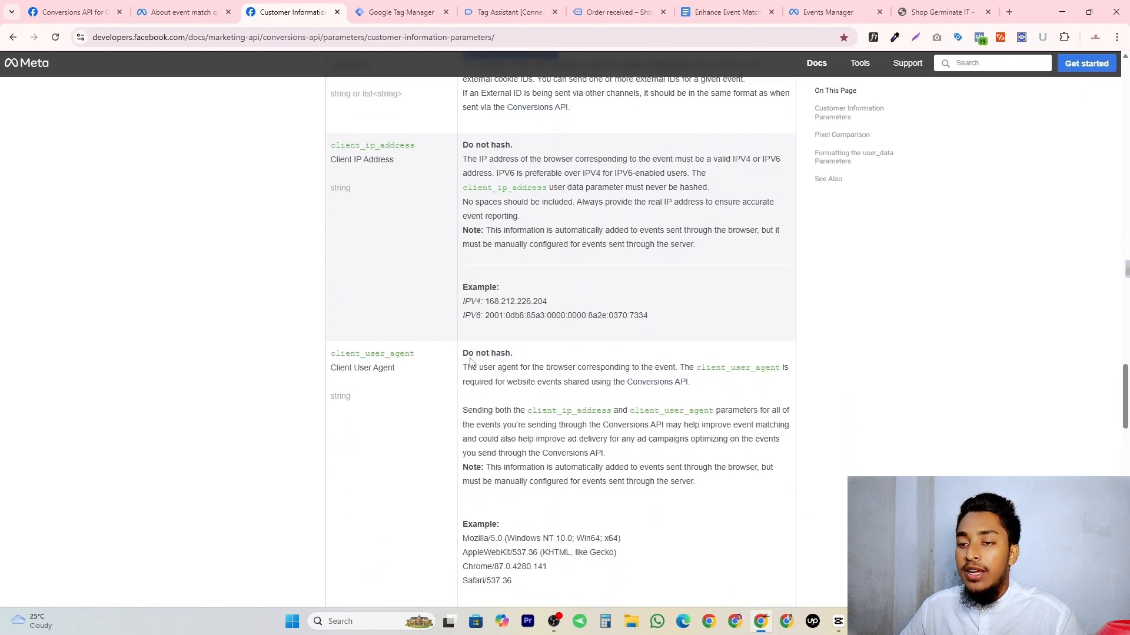
{"action": "scroll", "coordinate": [479, 362], "scroll_direction": "down", "scroll_amount": 4}
{"action": "scroll", "coordinate": [478, 362], "scroll_direction": "down", "scroll_amount": 12}
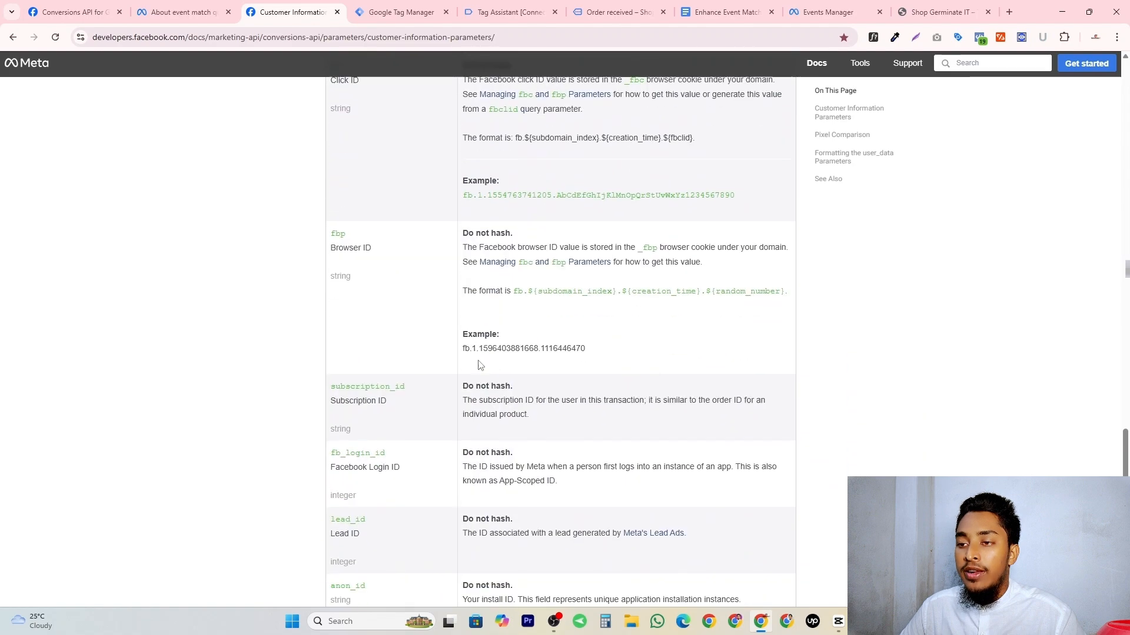
{"action": "scroll", "coordinate": [481, 366], "scroll_direction": "down", "scroll_amount": 2}
{"action": "scroll", "coordinate": [483, 367], "scroll_direction": "up", "scroll_amount": 13}
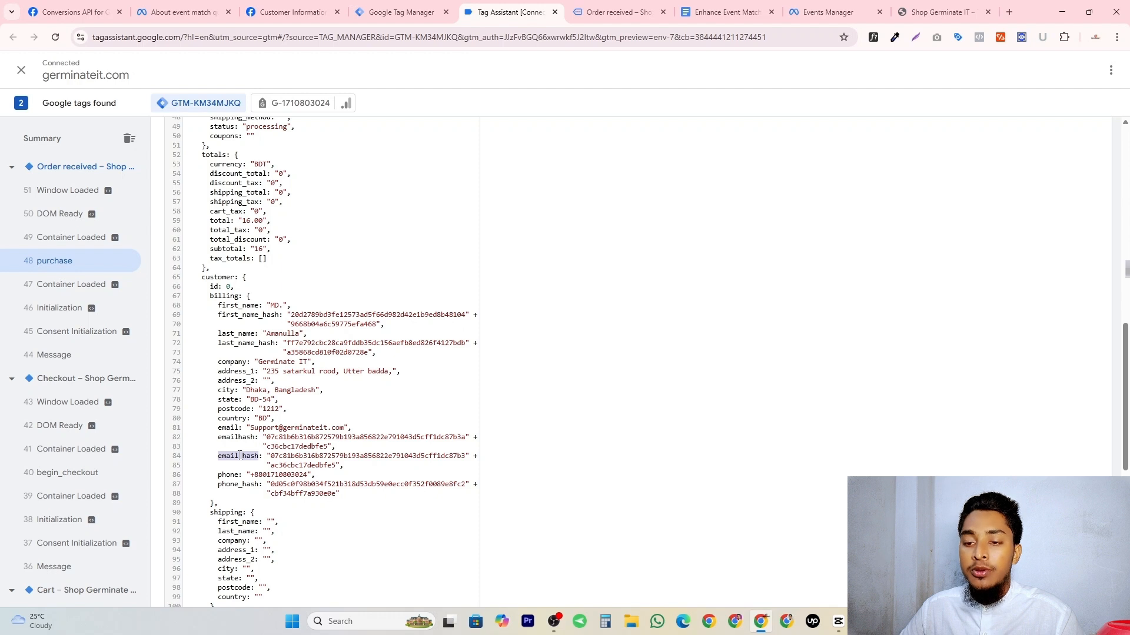
Complete the data layer path as orderData.customer.billing.email_hash with the copied key and name the variable Email Hash.
{"action": "right_click", "coordinate": [239, 456]}
{"action": "left_click", "coordinate": [253, 468]}
{"action": "key", "text": "ctrl+shift+Tab"}
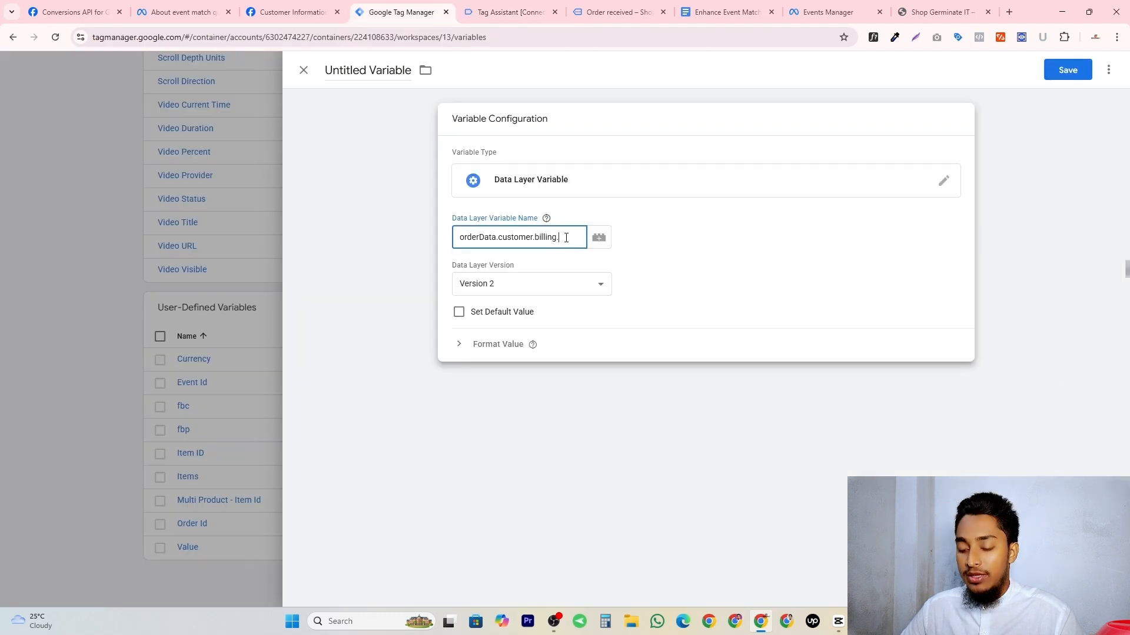
{"action": "key", "text": "ctrl+v"}
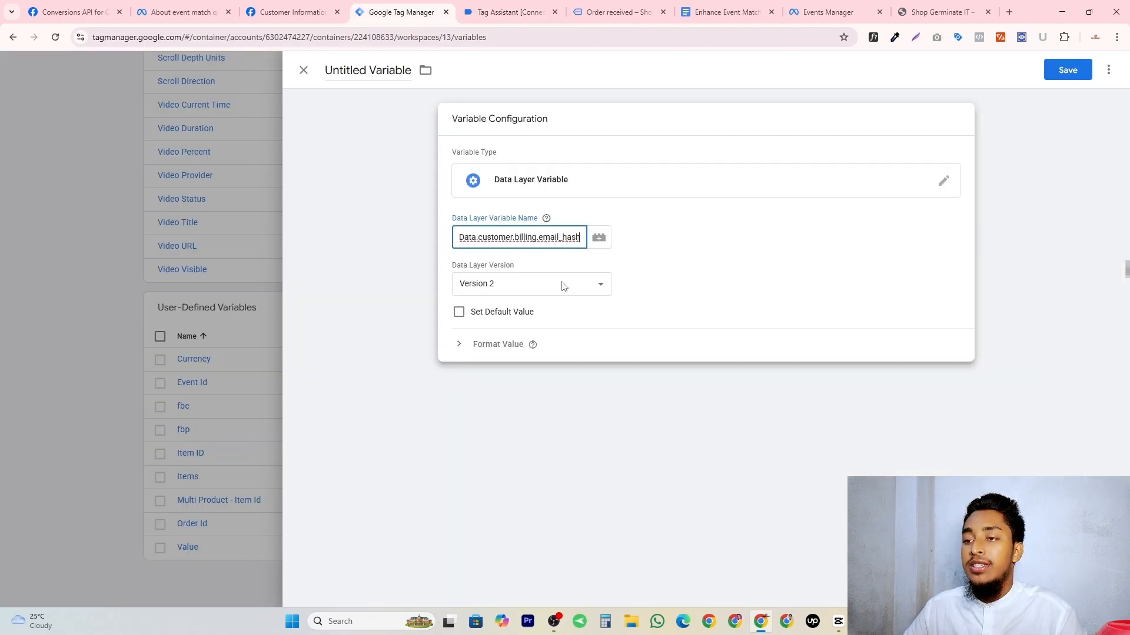
{"action": "left_click", "coordinate": [394, 67]}
{"action": "type", "text": "Emai"}
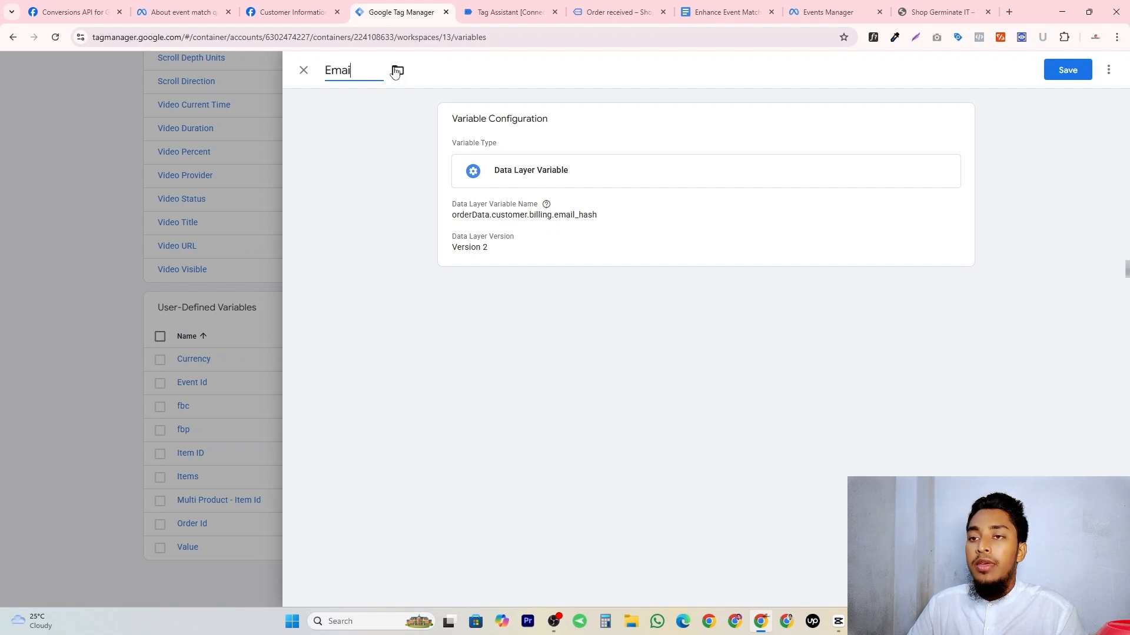
{"action": "type", "text": "l Hash"}
Check the phone number row in the parameter document, and copy the phone_hash key from the purchase event's billing data in Tag Assistant.
{"action": "key", "text": "ctrl+Tab"}
{"action": "key", "text": "ctrl+Tab"}
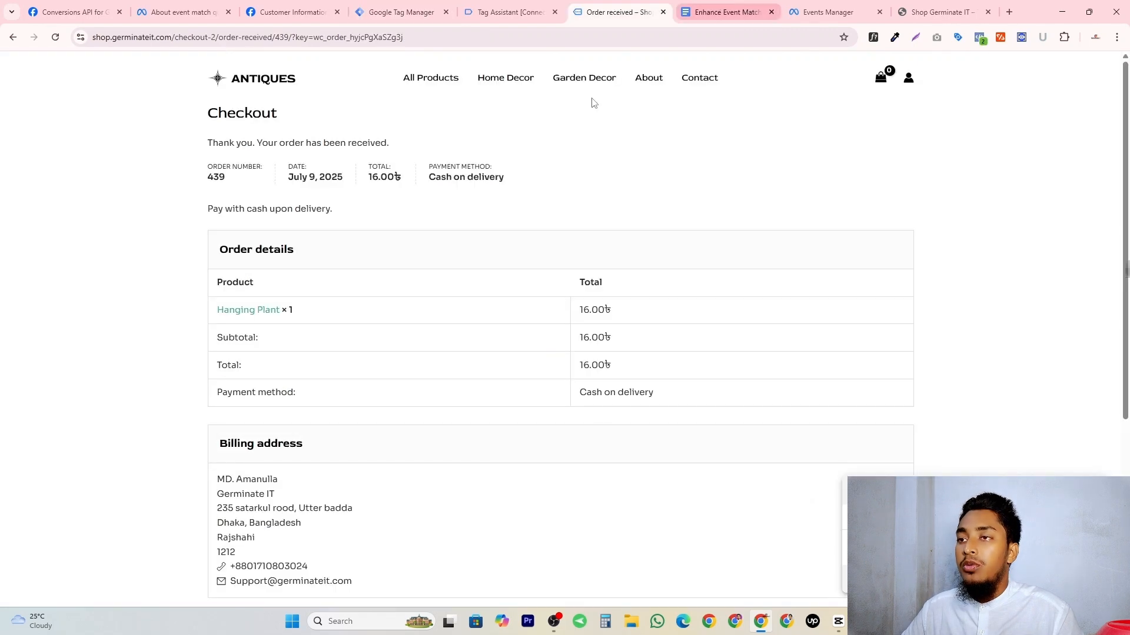
{"action": "key", "text": "ctrl+Tab"}
{"action": "left_click", "coordinate": [419, 263]}
{"action": "key", "text": "ctrl+shift+Tab"}
{"action": "key", "text": "ctrl+shift+Tab"}
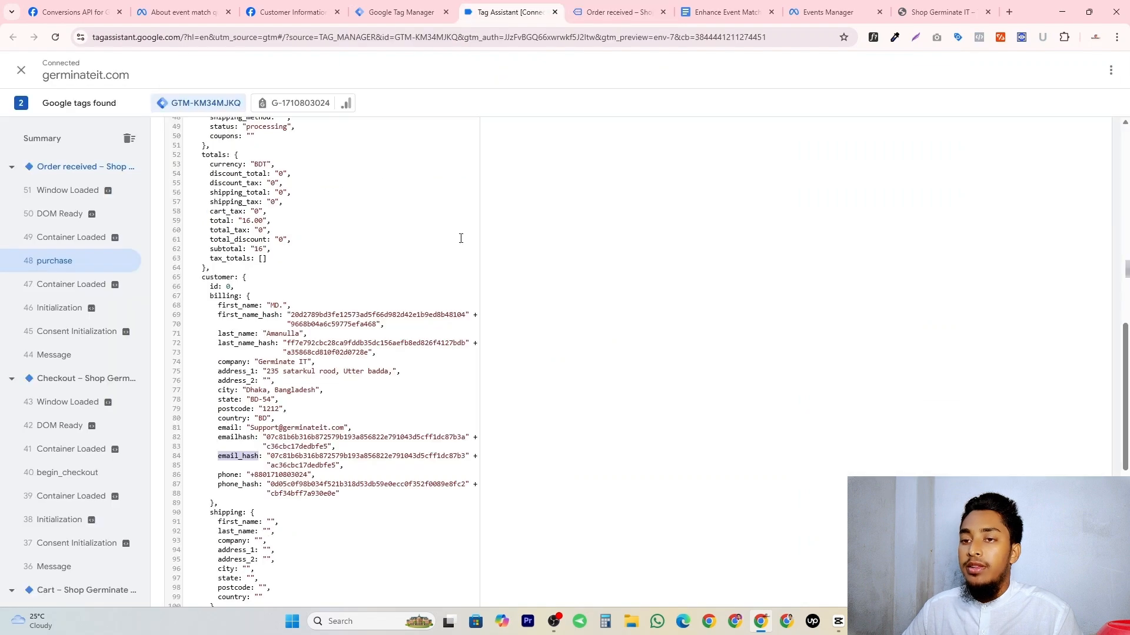
{"action": "scroll", "coordinate": [284, 334], "scroll_direction": "up", "scroll_amount": 1}
{"action": "scroll", "coordinate": [300, 317], "scroll_direction": "down", "scroll_amount": 1}
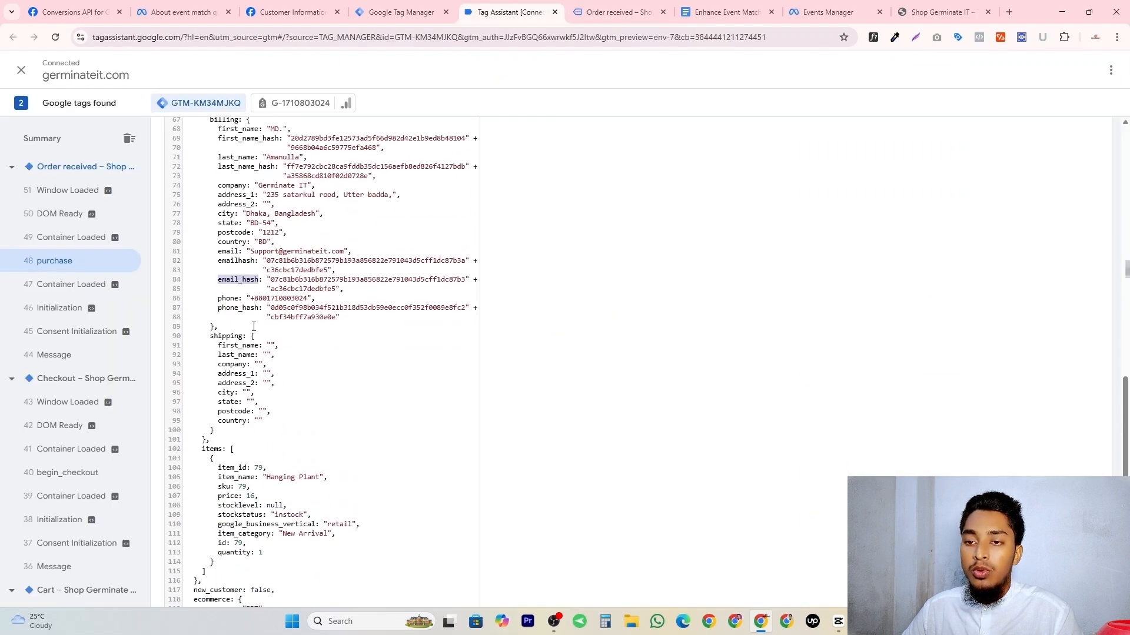
{"action": "double_click", "coordinate": [240, 308]}
{"action": "right_click", "coordinate": [240, 311]}
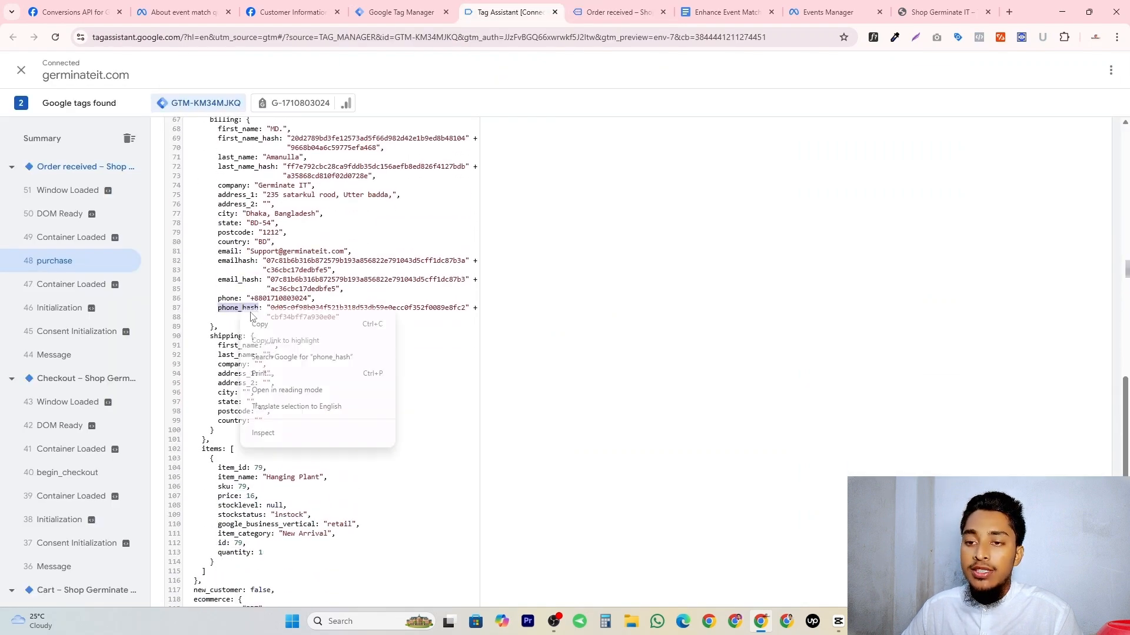
{"action": "left_click", "coordinate": [259, 322]}
Duplicate the Email Hash variable in Google Tag Manager and name the copy Phone Hash.
{"action": "key", "text": "ctrl+shift+Tab"}
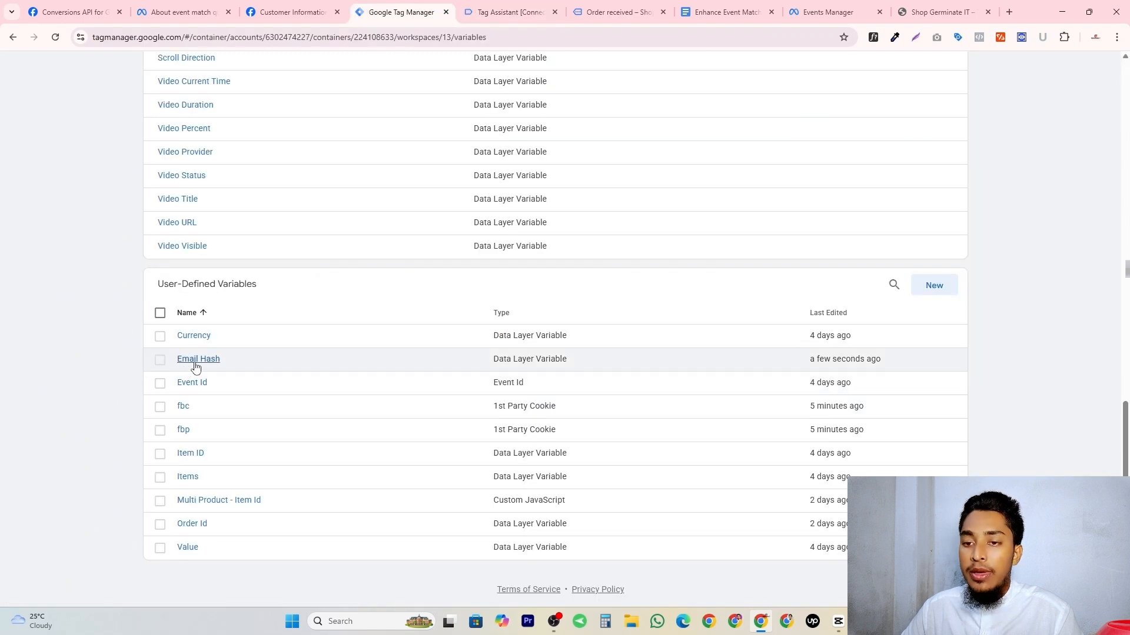
{"action": "left_click", "coordinate": [193, 361]}
{"action": "left_click", "coordinate": [1108, 70]}
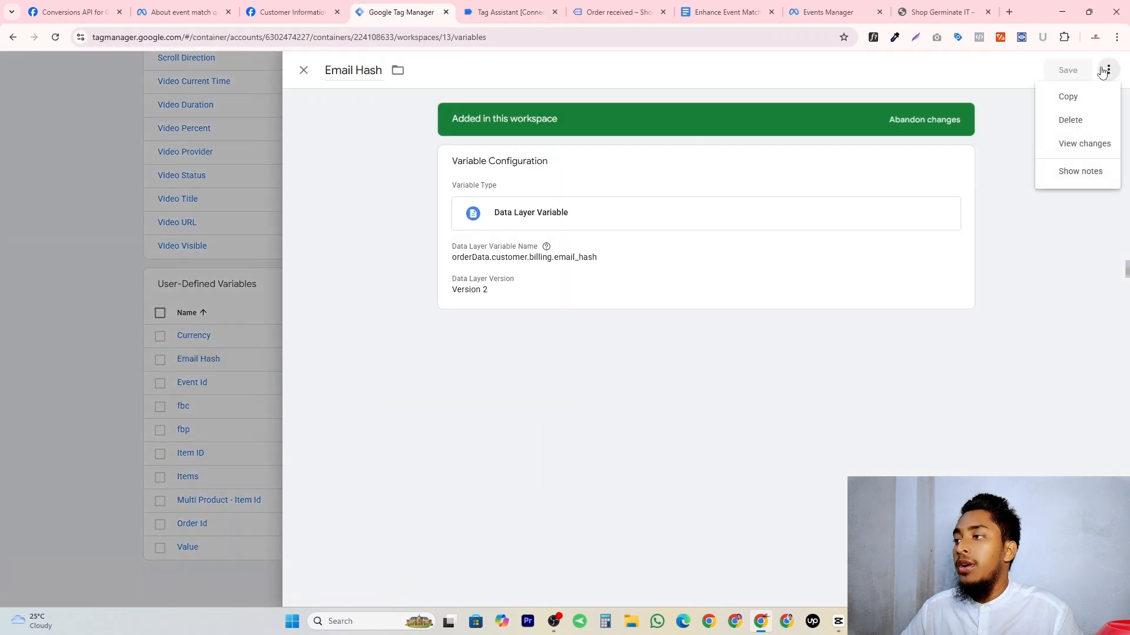
{"action": "left_click", "coordinate": [1068, 95]}
{"action": "left_click", "coordinate": [381, 72]}
{"action": "key", "text": "ctrl+a"}
{"action": "type", "text": "Phone "}
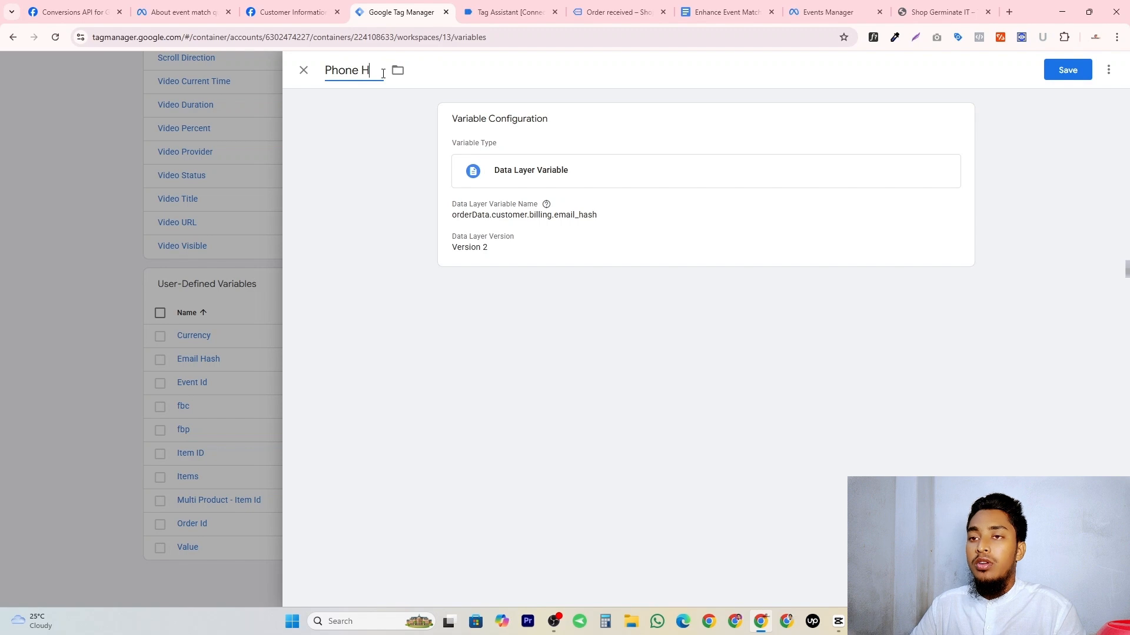
{"action": "type", "text": "Hash"}
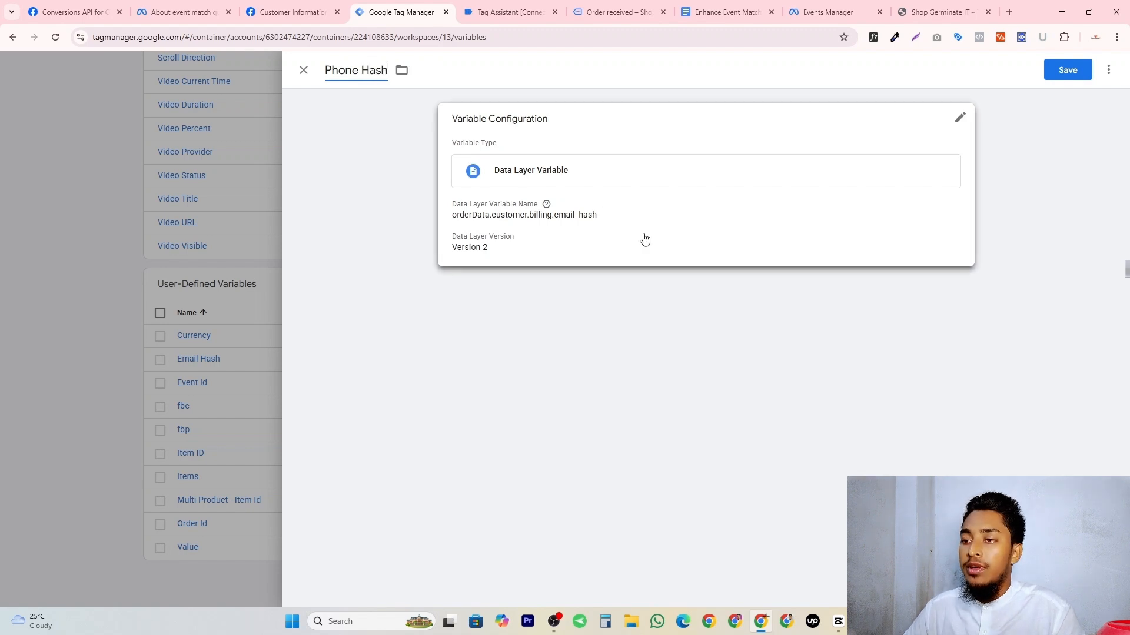
Set the Phone Hash data layer variable name to orderData.customer.billing.phone_hash and save the variable.
{"action": "left_click", "coordinate": [645, 240]}
{"action": "left_click", "coordinate": [582, 237]}
{"action": "type", "text": "_hash"}
{"action": "left_click_drag", "start_coordinate": [553, 237], "coordinate": [560, 237]}
{"action": "type", "text": "phone"}
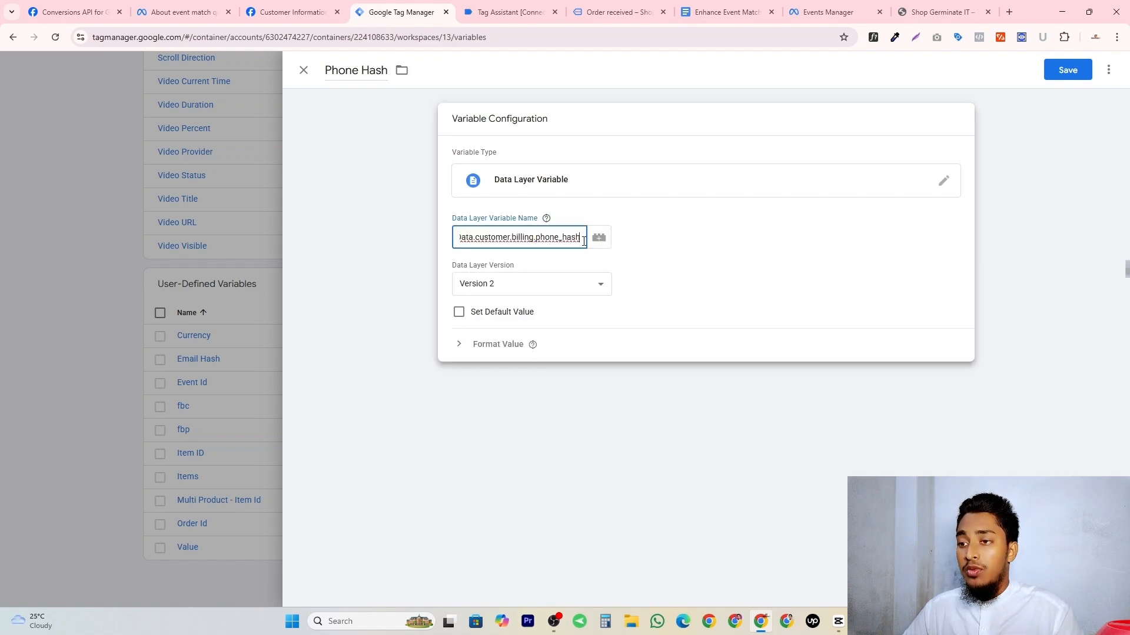
{"action": "left_click", "coordinate": [1082, 76]}
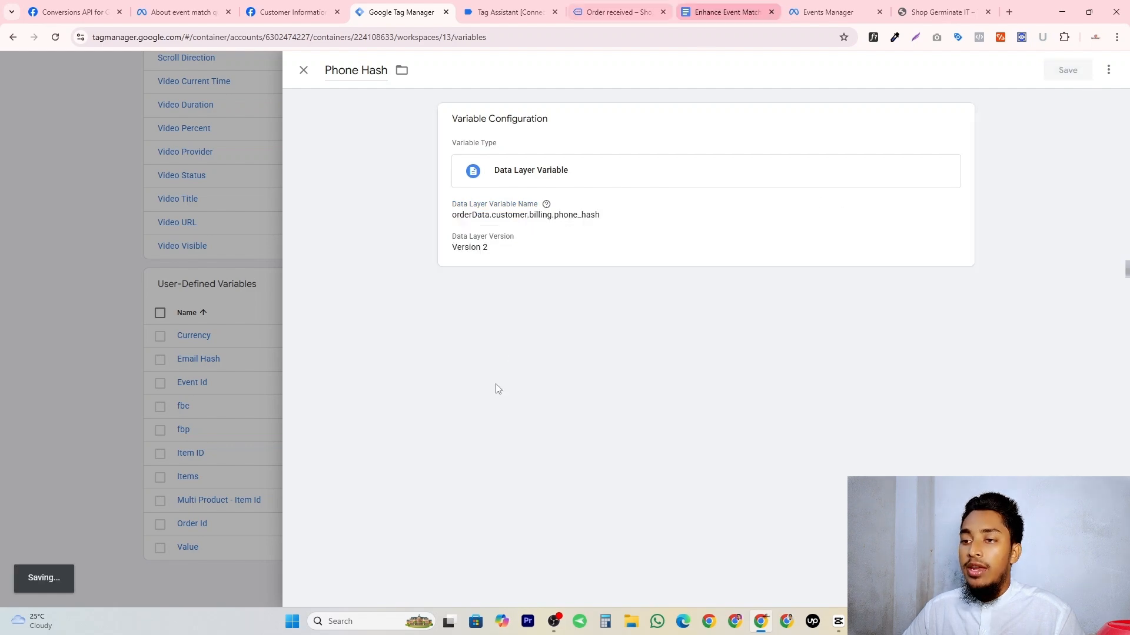
Copy the first_name_hash key from the purchase event's billing data in Tag Assistant.
{"action": "left_click", "coordinate": [743, 8]}
{"action": "left_click", "coordinate": [510, 8]}
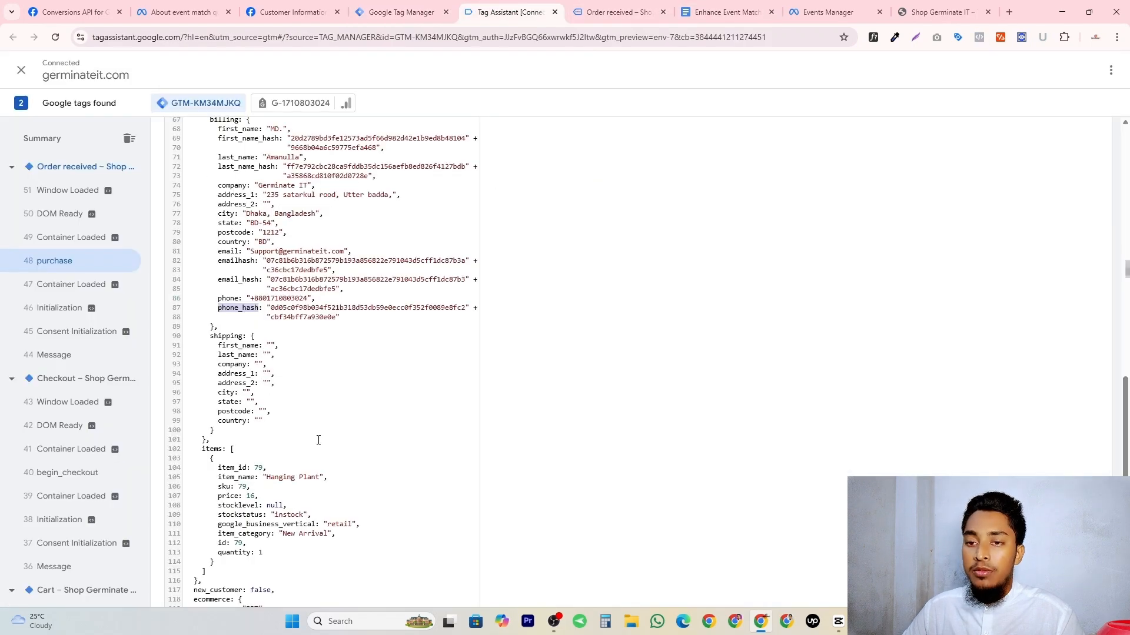
{"action": "scroll", "coordinate": [240, 272], "scroll_direction": "up", "scroll_amount": 2}
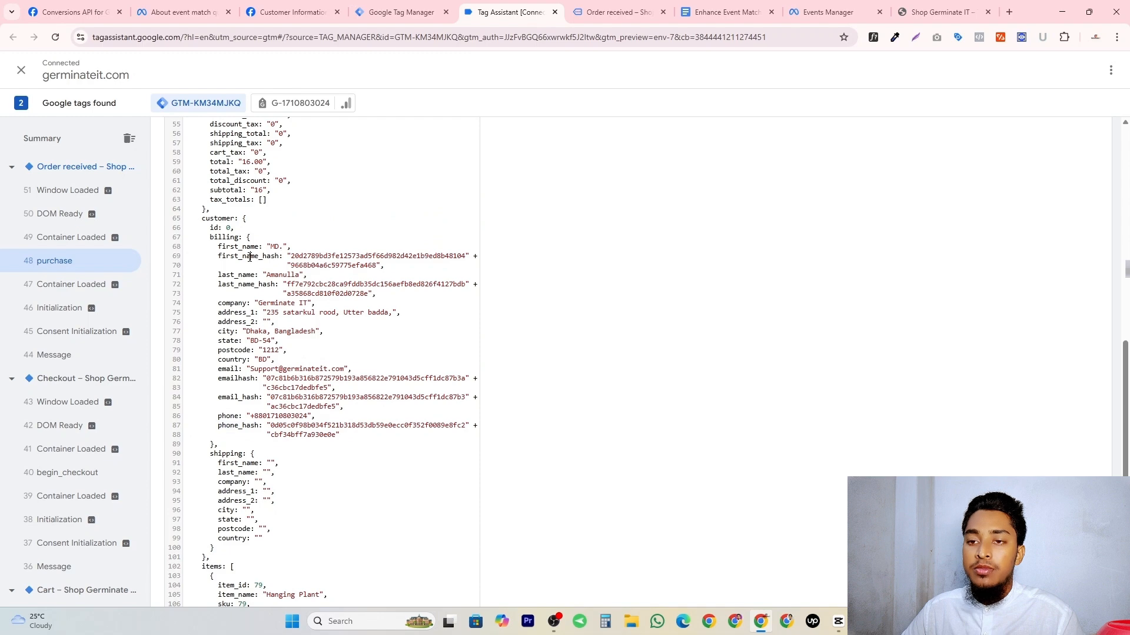
{"action": "double_click", "coordinate": [252, 256]}
{"action": "right_click", "coordinate": [244, 255]}
{"action": "left_click", "coordinate": [254, 263]}
Duplicate the Email Hash variable in Google Tag Manager and name the copy First Name hash.
{"action": "key", "text": "ctrl+shift+Tab"}
{"action": "scroll", "coordinate": [122, 523], "scroll_direction": "down", "scroll_amount": 1}
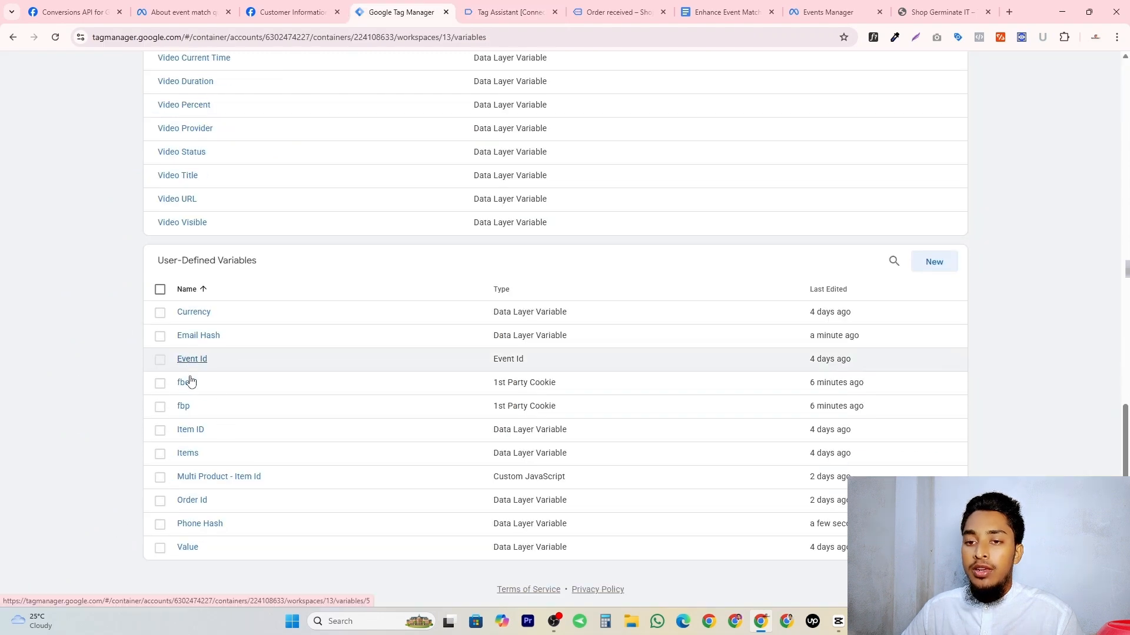
{"action": "left_click", "coordinate": [196, 337]}
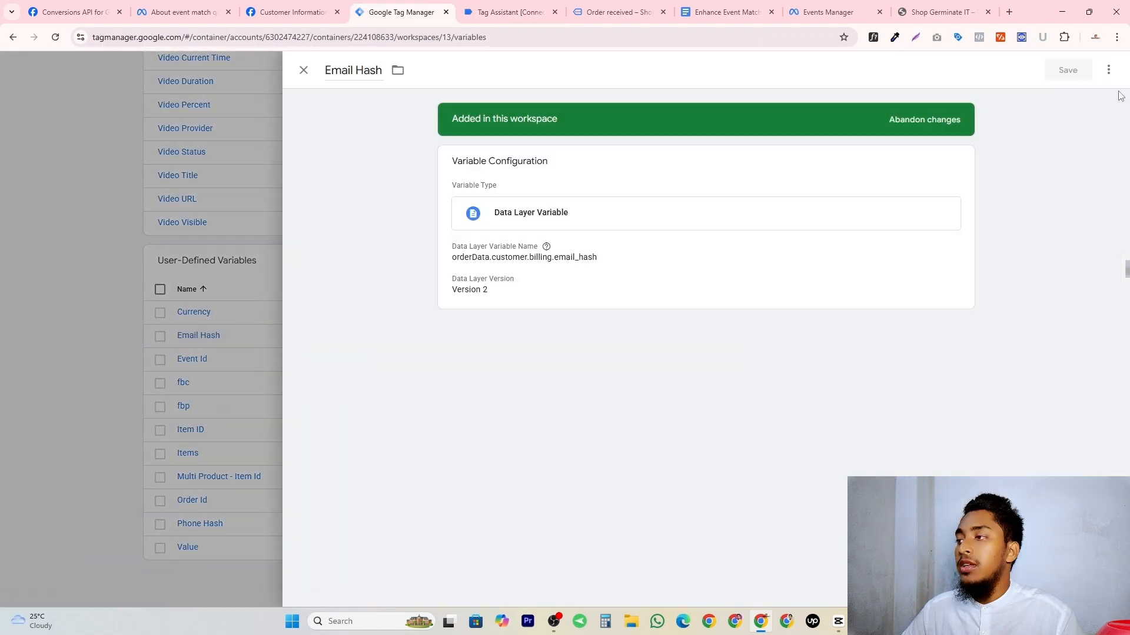
{"action": "left_click", "coordinate": [1108, 70]}
{"action": "left_click", "coordinate": [1095, 99]}
{"action": "left_click", "coordinate": [389, 72]}
{"action": "type", "text": "First Na"}
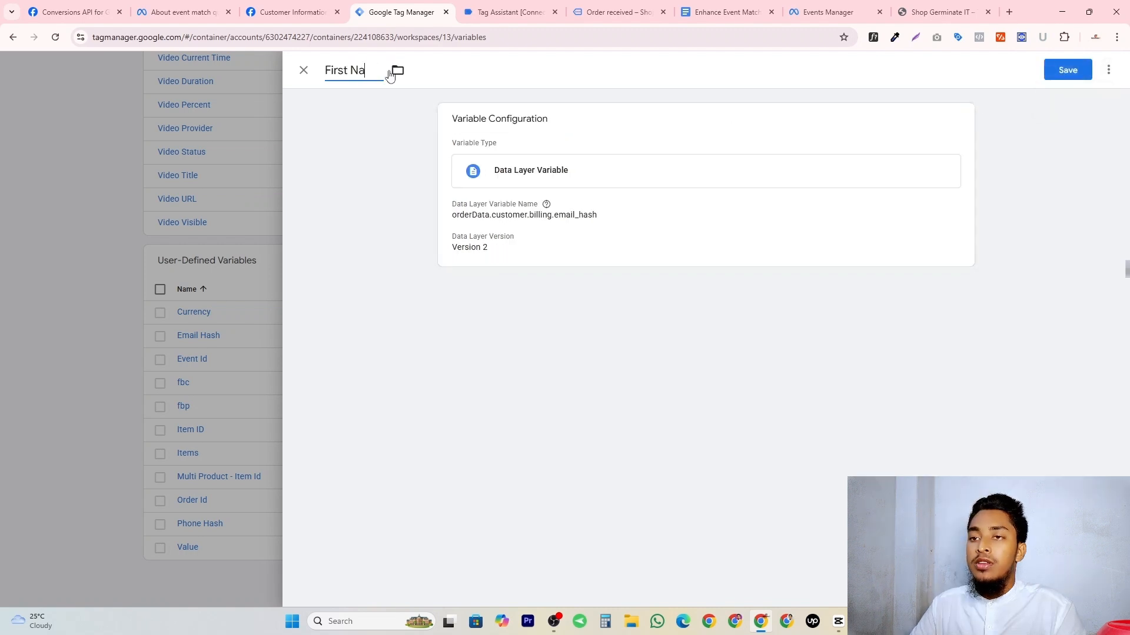
{"action": "type", "text": "me hash"}
Set the First Name hash data layer variable name to orderData.customer.billing.first_name_hash and save the variable.
{"action": "left_click", "coordinate": [564, 215]}
{"action": "double_click", "coordinate": [565, 237]}
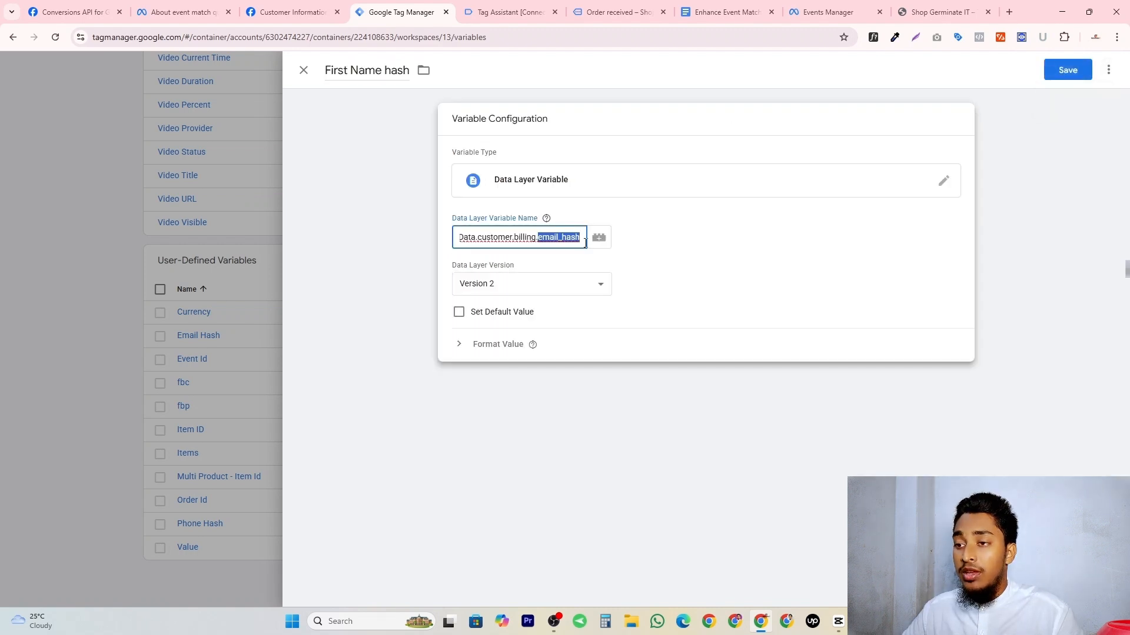
{"action": "key", "text": "ctrl+v"}
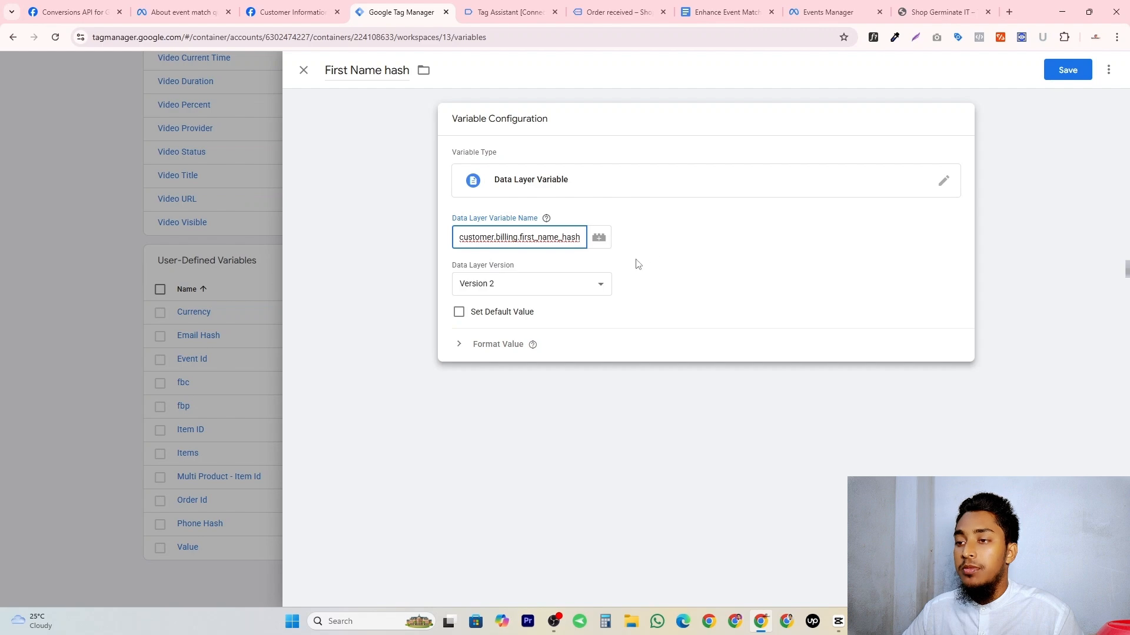
{"action": "left_click", "coordinate": [1074, 65]}
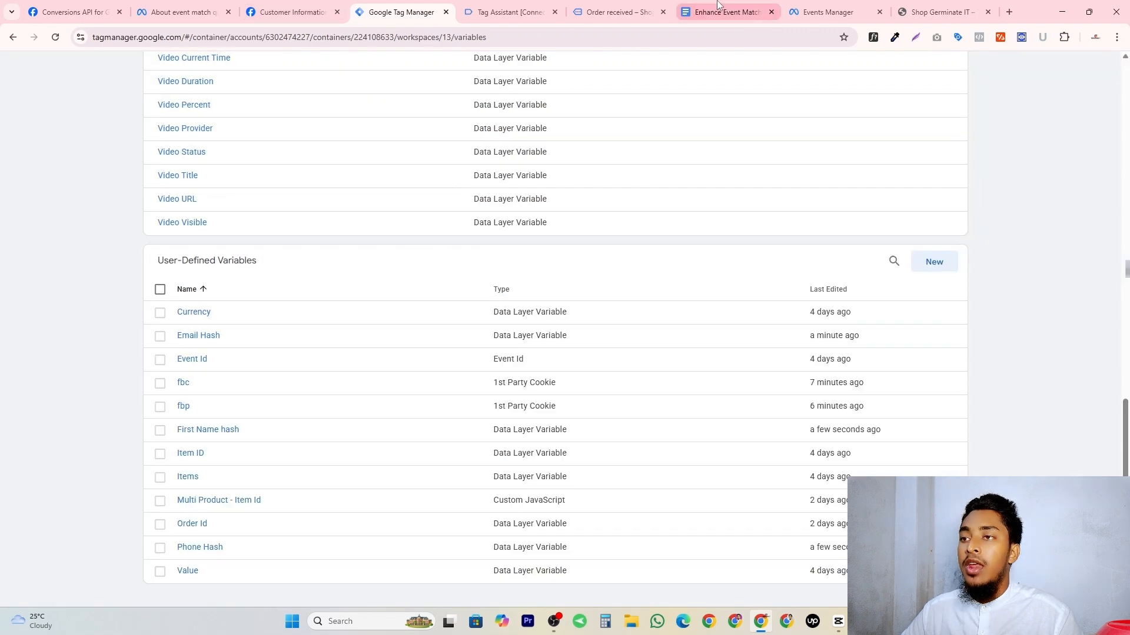
Check the Surname row in the parameter document, and copy the last_name_hash key from the purchase event's billing data in Tag Assistant.
{"action": "left_click", "coordinate": [727, 12]}
{"action": "double_click", "coordinate": [400, 305]}
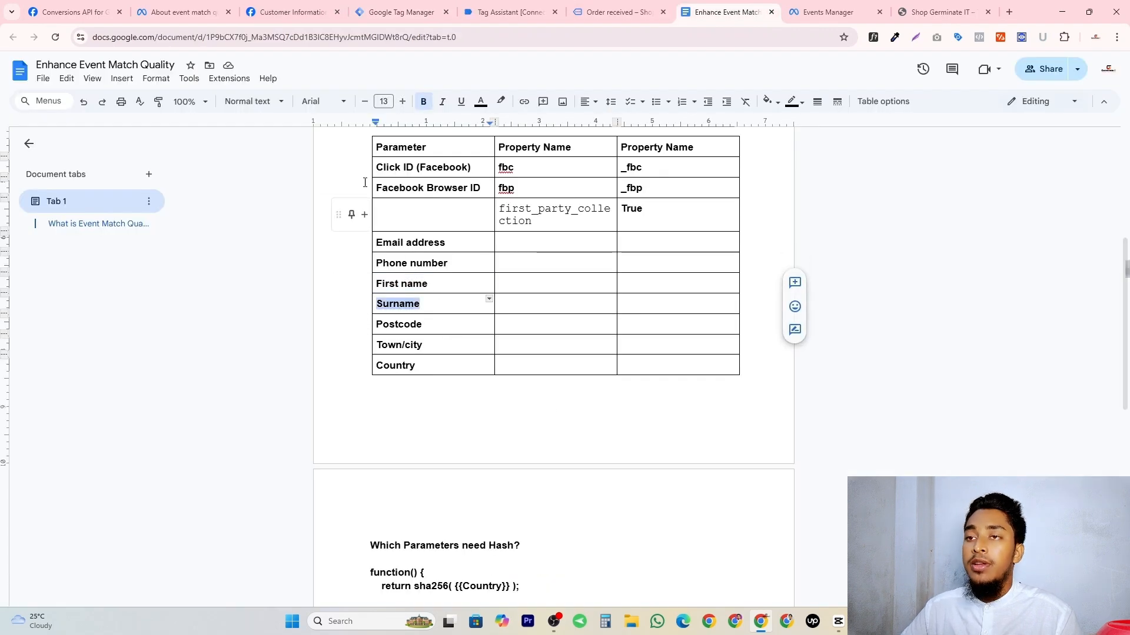
{"action": "left_click", "coordinate": [400, 12]}
{"action": "left_click", "coordinate": [550, 5]}
{"action": "scroll", "coordinate": [257, 225], "scroll_direction": "down", "scroll_amount": 3}
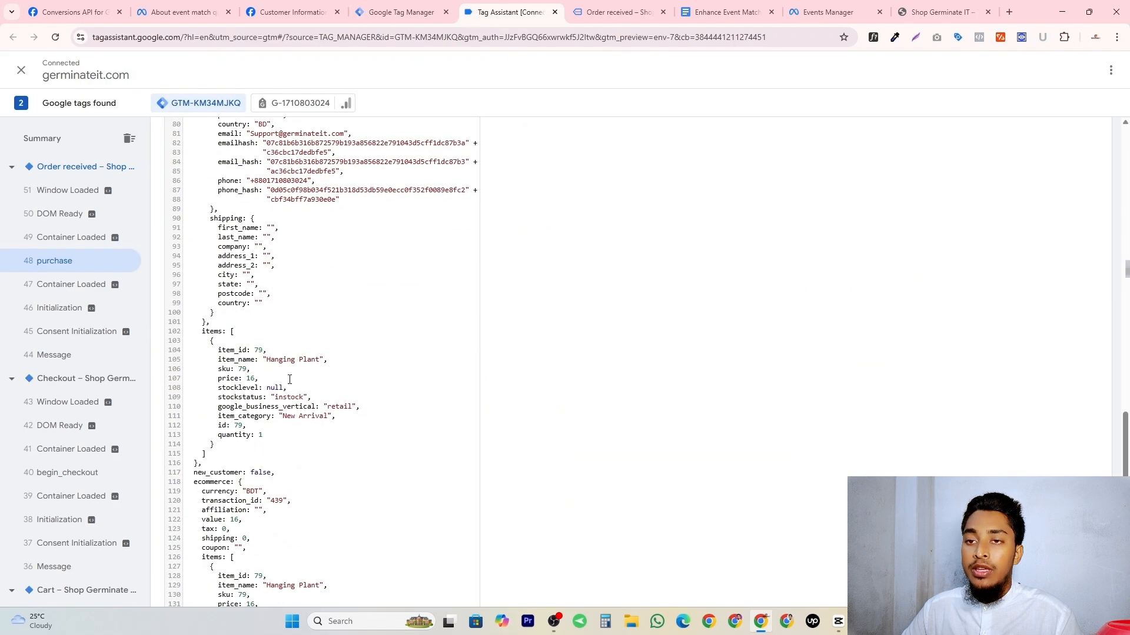
{"action": "scroll", "coordinate": [256, 226], "scroll_direction": "up", "scroll_amount": 3}
{"action": "double_click", "coordinate": [257, 228]}
{"action": "right_click", "coordinate": [258, 230]}
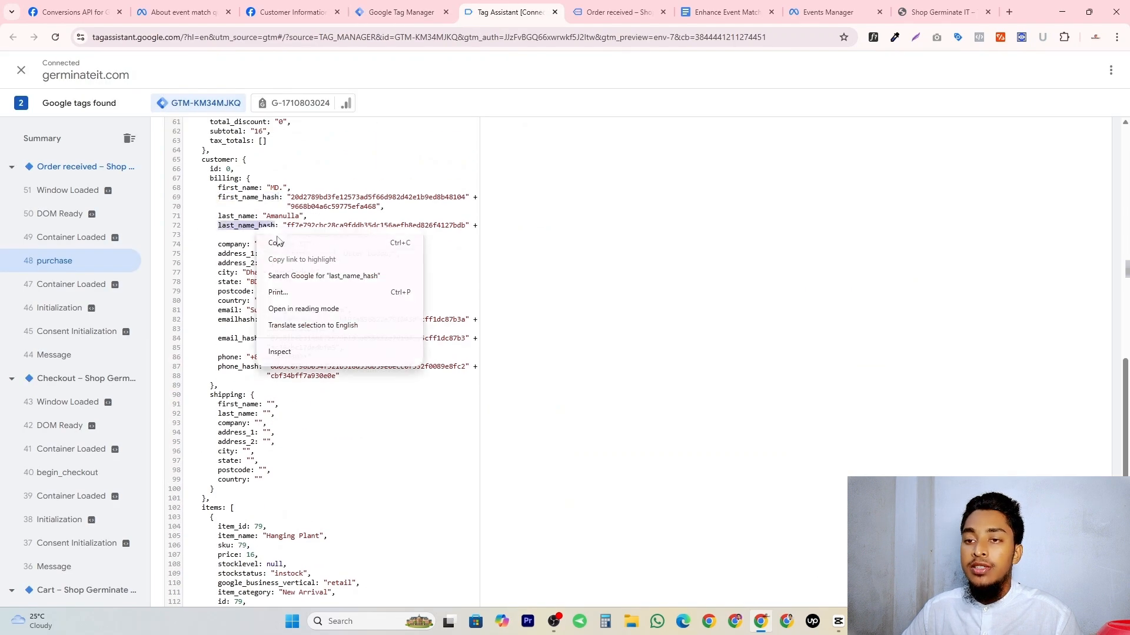
{"action": "left_click", "coordinate": [273, 241]}
Save a duplicate of the Email Hash variable as Last Name Hash with the data layer path orderData.customer.billing.last_name_hash.
{"action": "left_click", "coordinate": [300, 5]}
{"action": "left_click", "coordinate": [400, 11]}
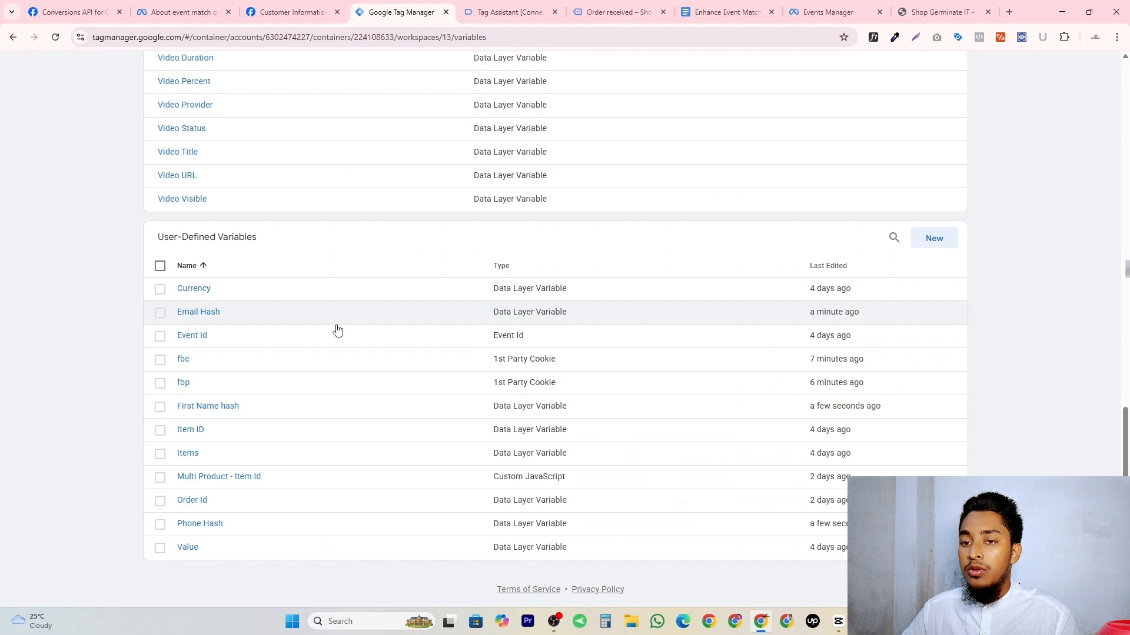
{"action": "left_click", "coordinate": [198, 311]}
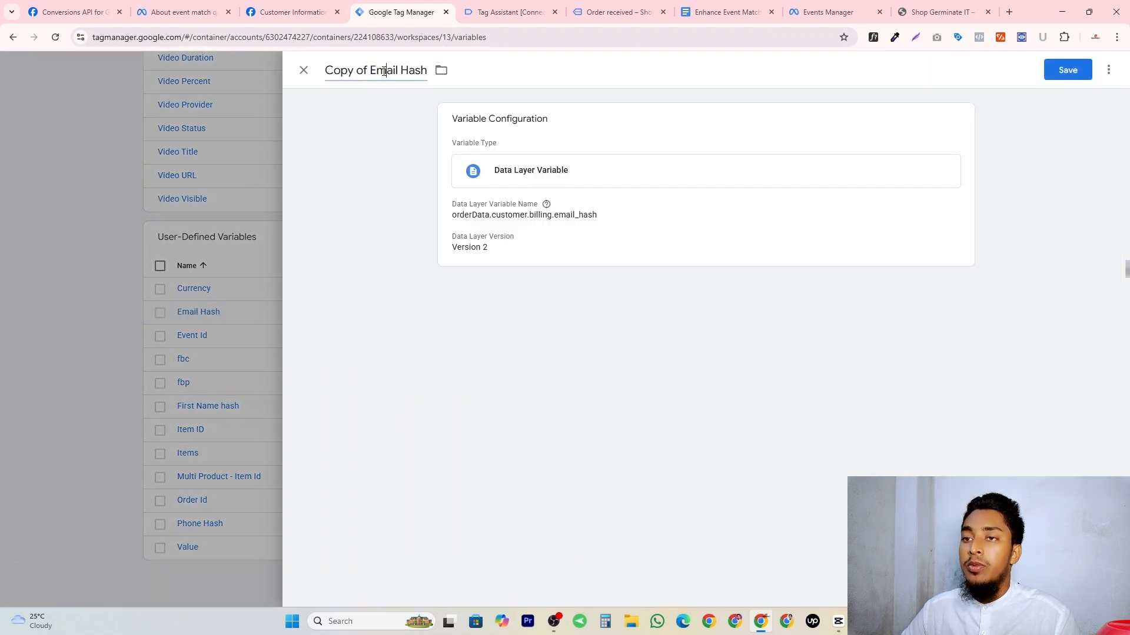
{"action": "triple_click", "coordinate": [383, 69]}
{"action": "type", "text": "Last Name Hash"}
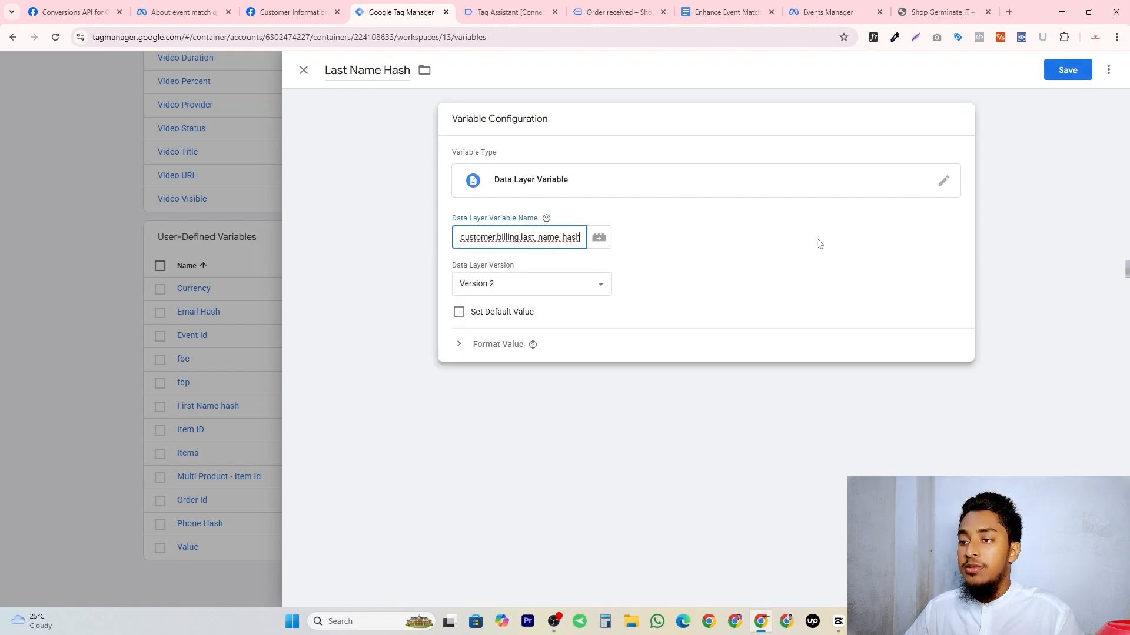
{"action": "left_click", "coordinate": [1068, 70]}
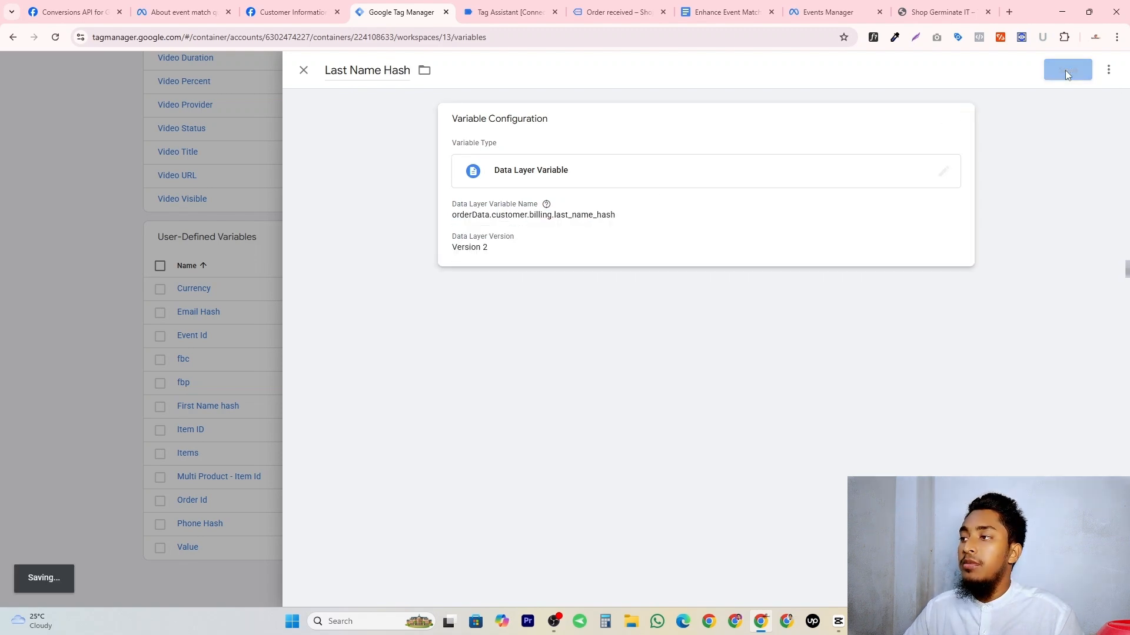
Check the Postcode row in the parameter document, and copy the postcode key from the purchase event's billing data in Tag Assistant.
{"action": "left_click", "coordinate": [728, 12]}
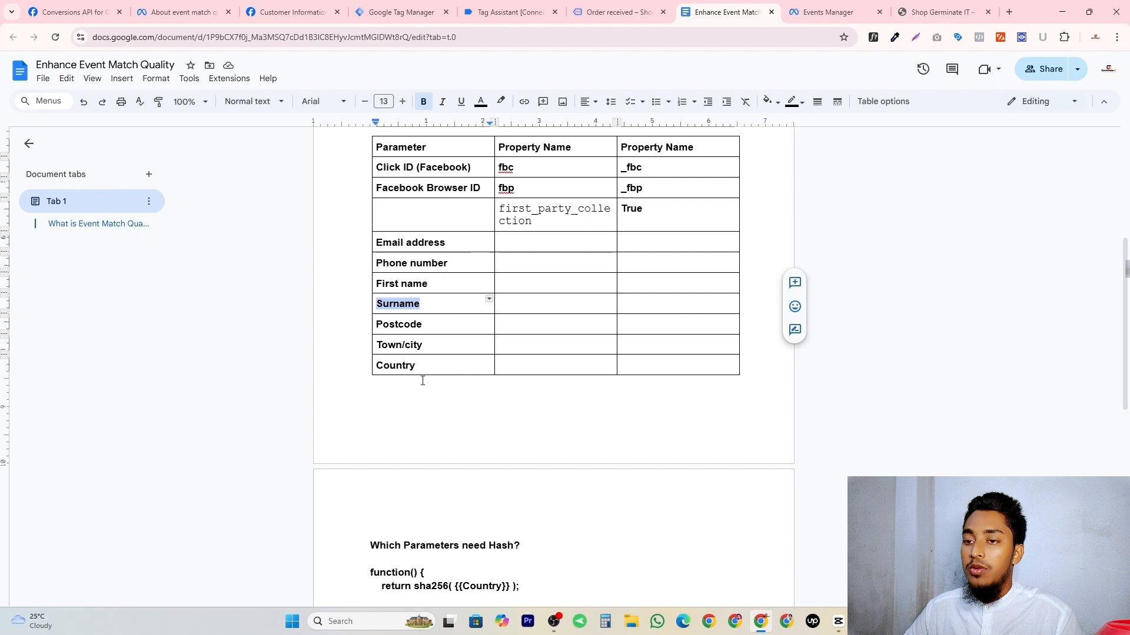
{"action": "double_click", "coordinate": [399, 324]}
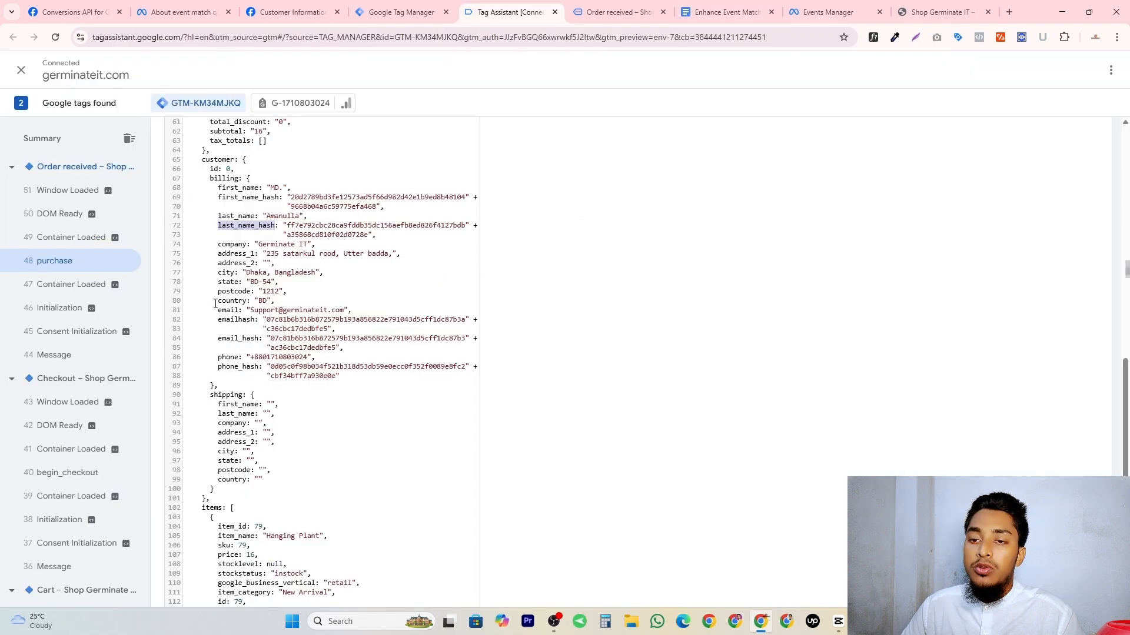
{"action": "scroll", "coordinate": [215, 304], "scroll_direction": "down", "scroll_amount": 1}
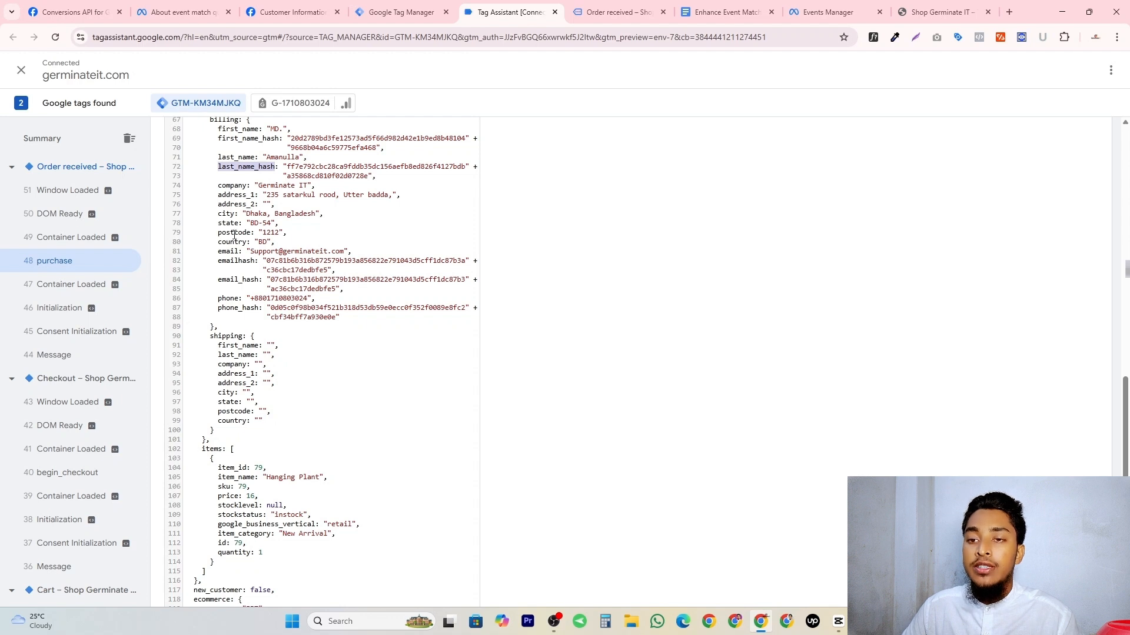
{"action": "double_click", "coordinate": [236, 233]}
{"action": "right_click", "coordinate": [236, 233]}
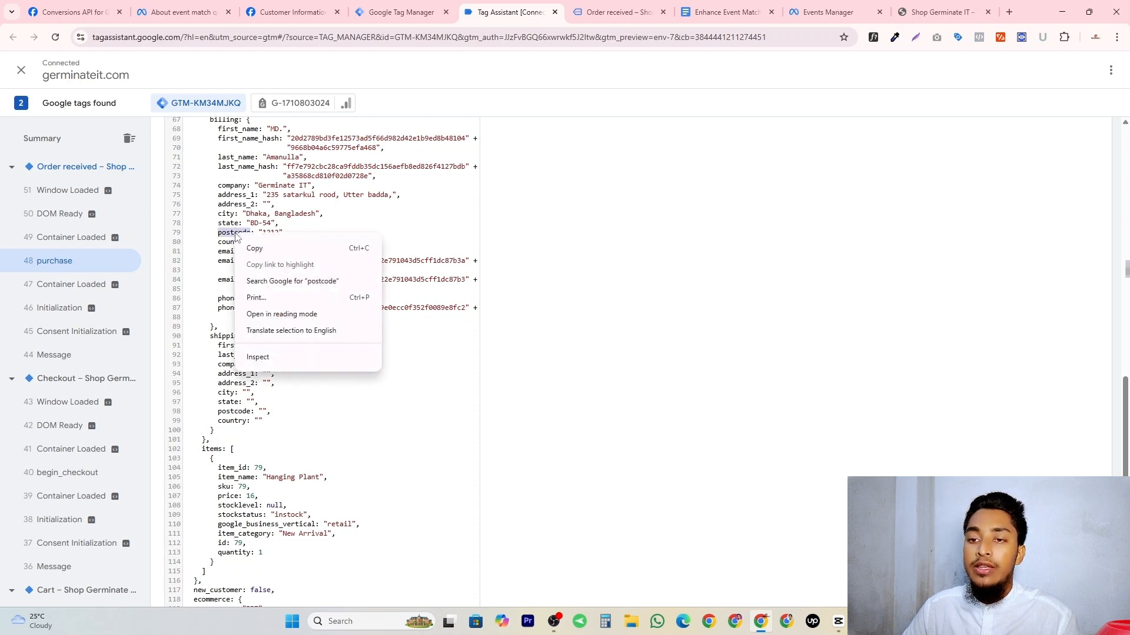
{"action": "left_click", "coordinate": [261, 246]}
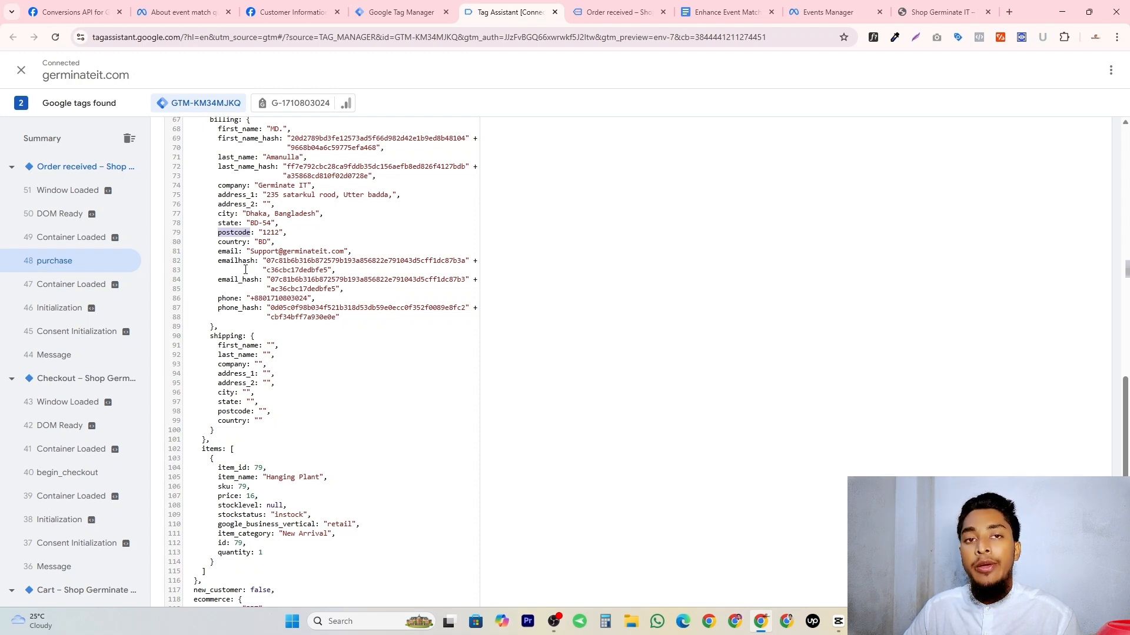
Save a duplicate of the Email Hash variable as Post Code with the data layer path orderData.customer.billing.postcode.
{"action": "key", "text": "ctrl+shift+Tab"}
{"action": "left_click", "coordinate": [199, 312]}
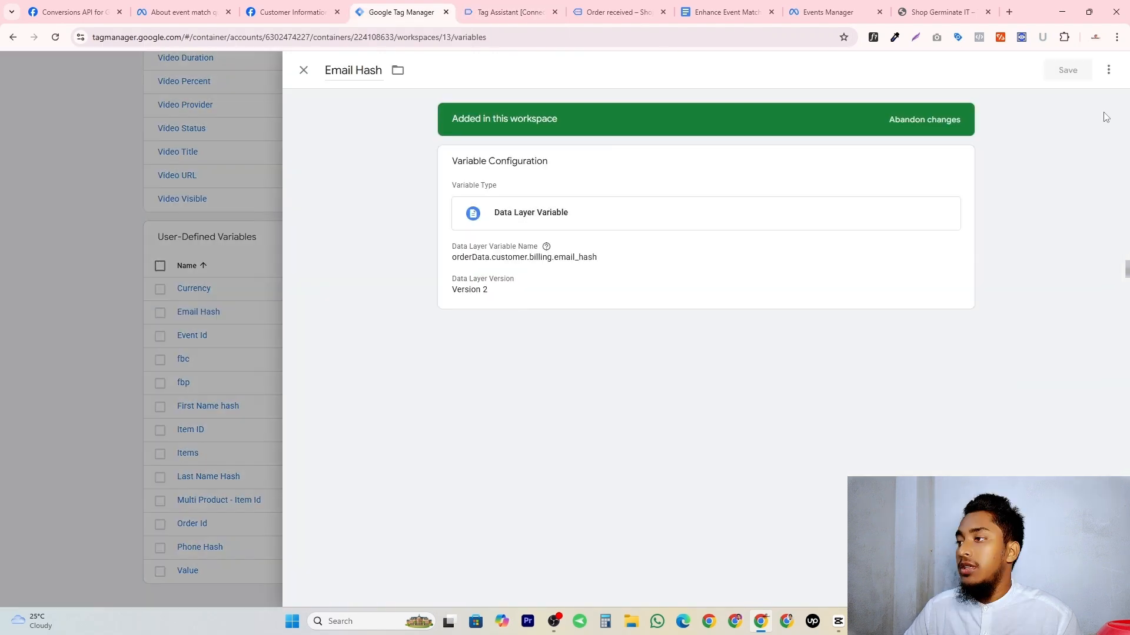
{"action": "left_click", "coordinate": [1109, 70]}
{"action": "left_click", "coordinate": [1069, 97]}
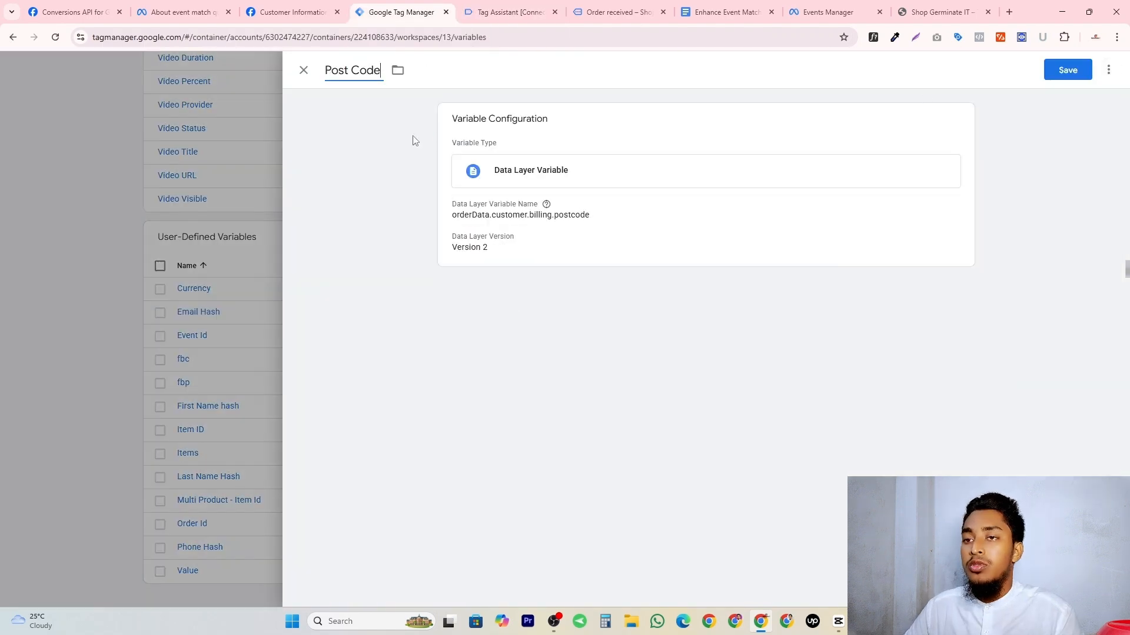
{"action": "left_click", "coordinate": [1068, 70]}
Copy the city key from the purchase event's billing data in Tag Assistant.
{"action": "key", "text": "ctrl+Tab"}
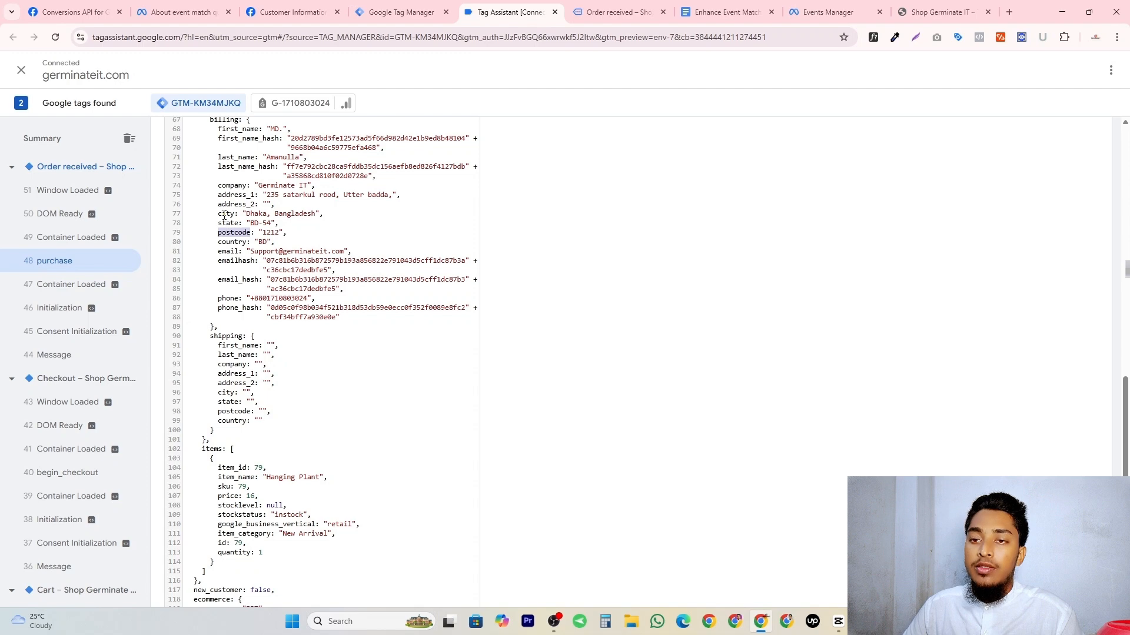
{"action": "double_click", "coordinate": [224, 215]}
{"action": "right_click", "coordinate": [224, 215]}
{"action": "left_click", "coordinate": [240, 229]}
Duplicate the Email Hash variable as City, replace email_hash with city in its data layer path, save it and return to Tag Assistant.
{"action": "key", "text": "ctrl+shift+Tab"}
{"action": "left_click", "coordinate": [213, 312]}
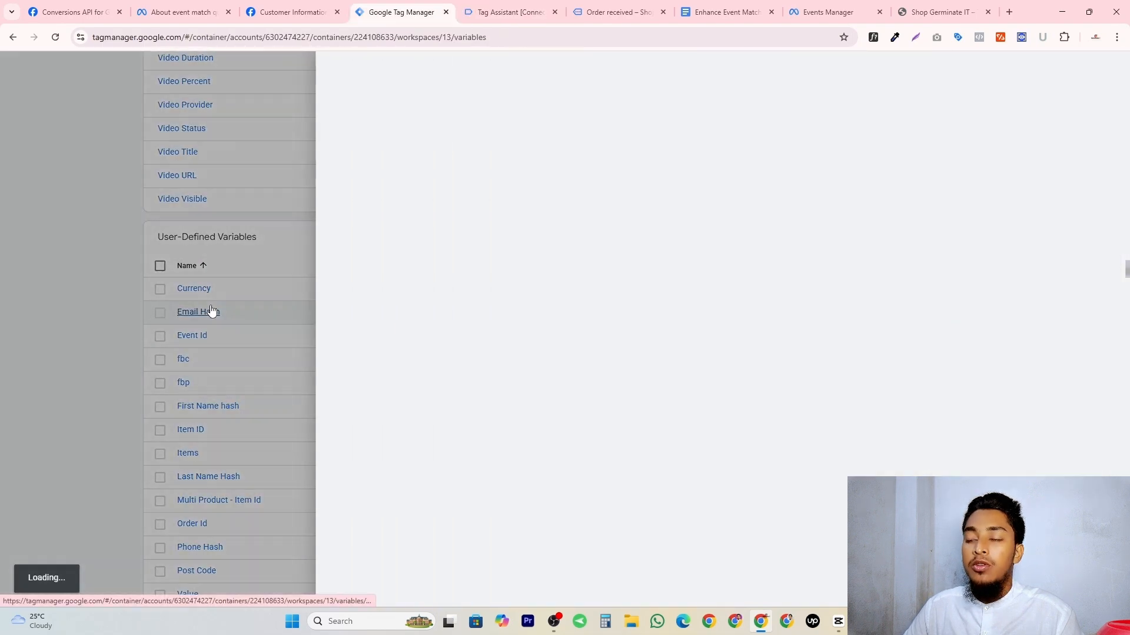
{"action": "left_click", "coordinate": [384, 75]}
{"action": "type", "text": "City"}
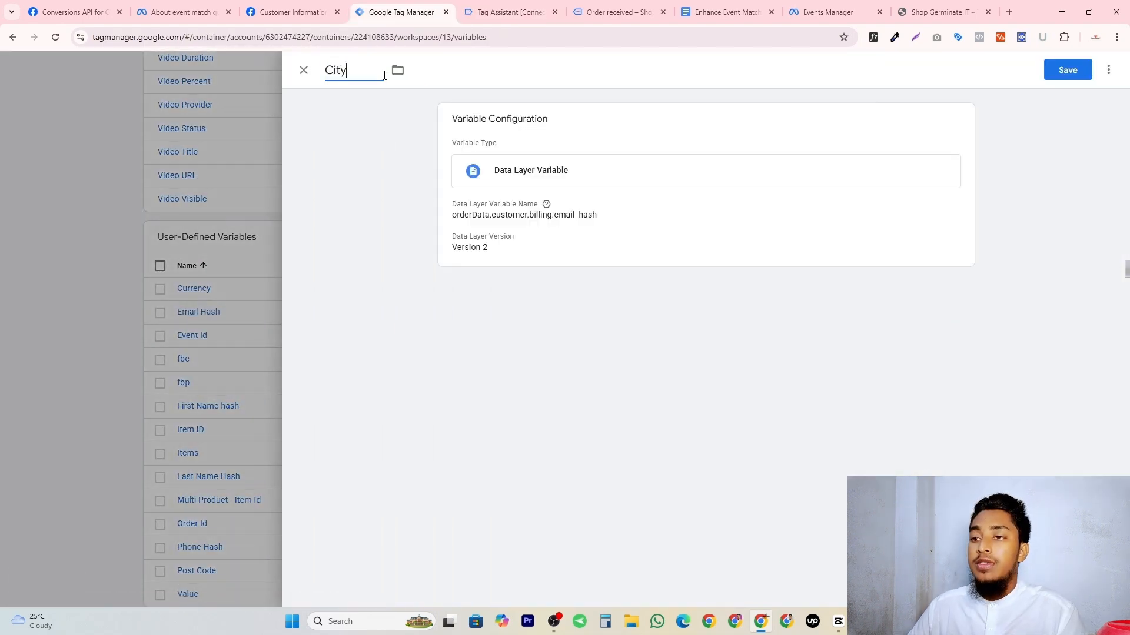
{"action": "left_click", "coordinate": [545, 234]}
{"action": "double_click", "coordinate": [545, 239]}
{"action": "key", "text": "ctrl+v"}
{"action": "left_click", "coordinate": [1071, 76]}
{"action": "key", "text": "ctrl+Tab"}
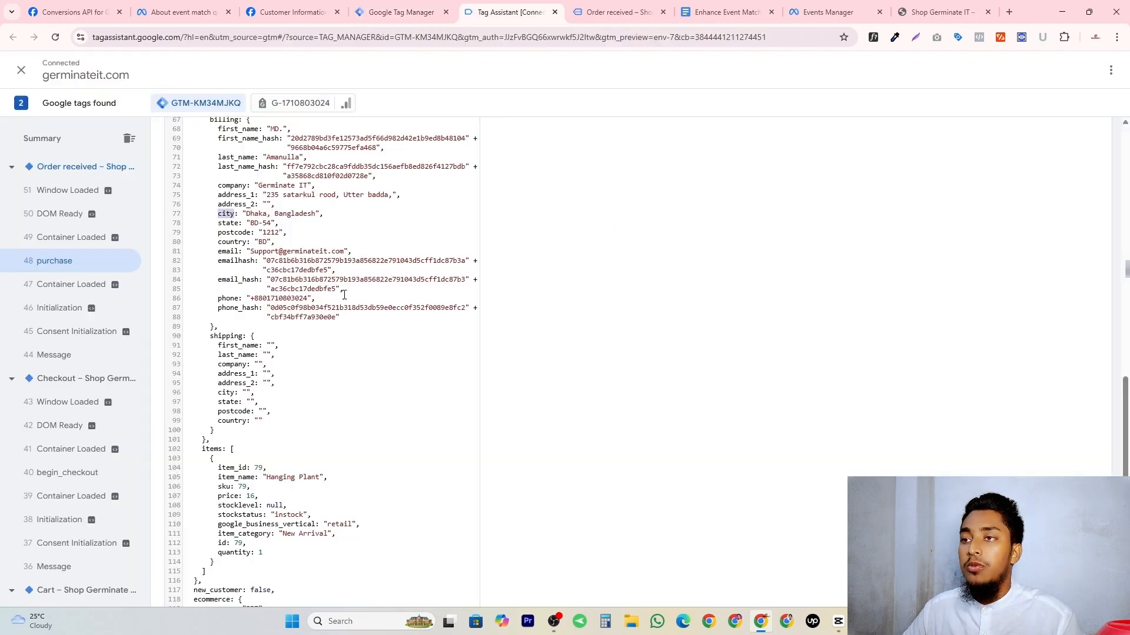
Check the Country row in the parameter document, and copy the country key from the purchase event's billing data in Tag Assistant.
{"action": "key", "text": "ctrl+Tab"}
{"action": "key", "text": "ctrl+Tab"}
{"action": "double_click", "coordinate": [396, 366]}
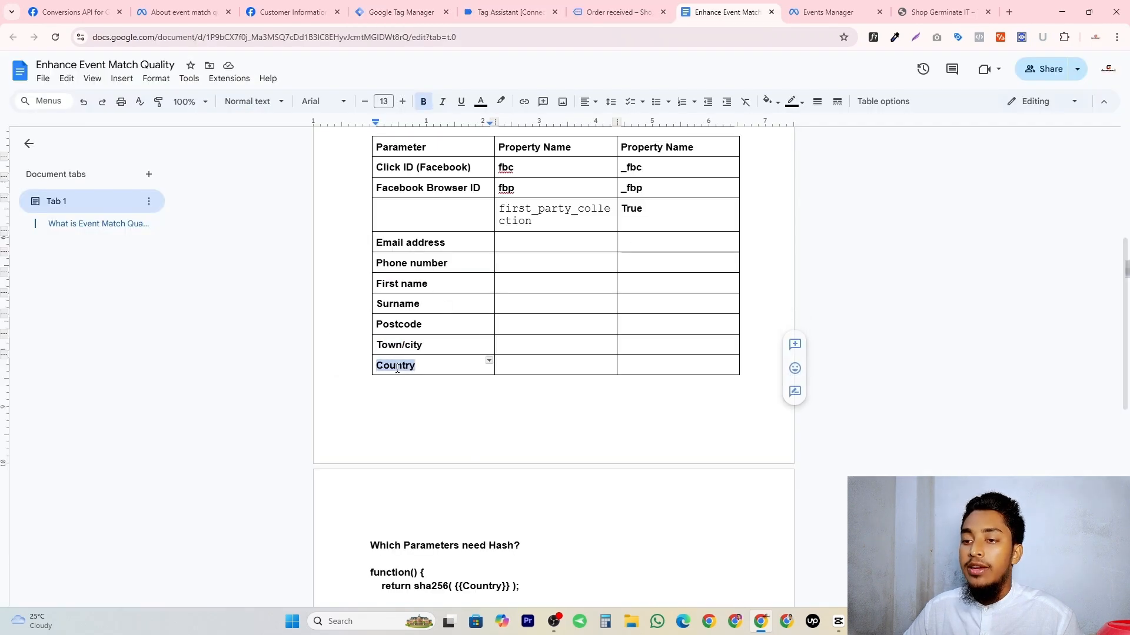
{"action": "key", "text": "ctrl+shift+Tab"}
{"action": "key", "text": "ctrl+shift+Tab"}
{"action": "double_click", "coordinate": [232, 183]}
Save a duplicate of the Email Hash variable as Country with the data layer path orderData.customer.billing.country.
{"action": "left_click", "coordinate": [400, 12]}
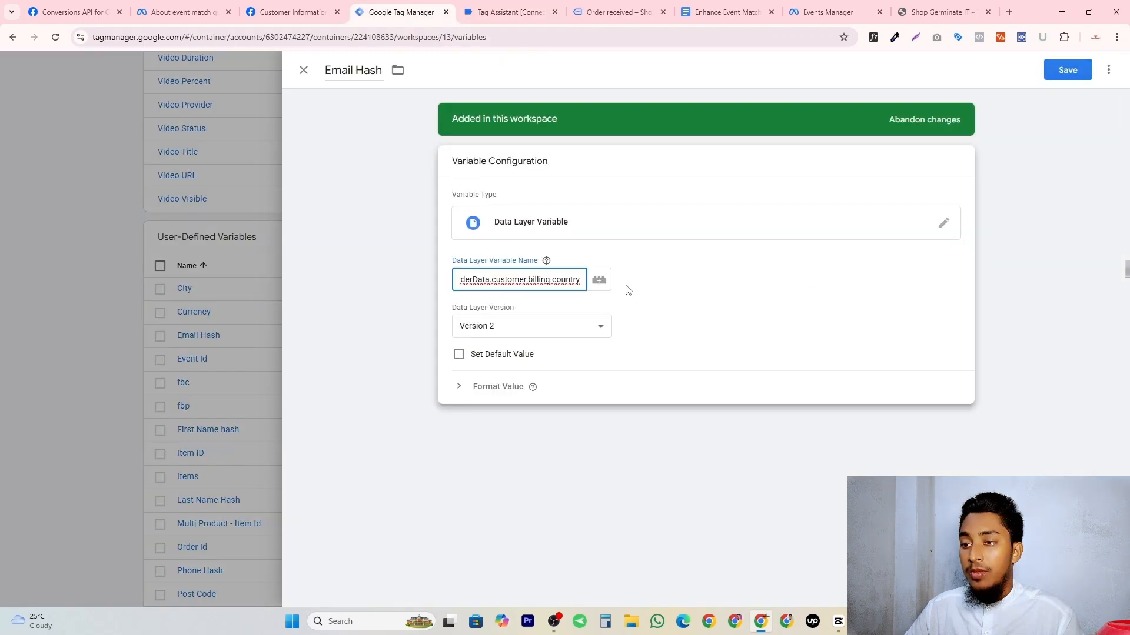
{"action": "left_click", "coordinate": [446, 142]}
{"action": "triple_click", "coordinate": [368, 69]}
{"action": "key", "text": "ctrl+v"}
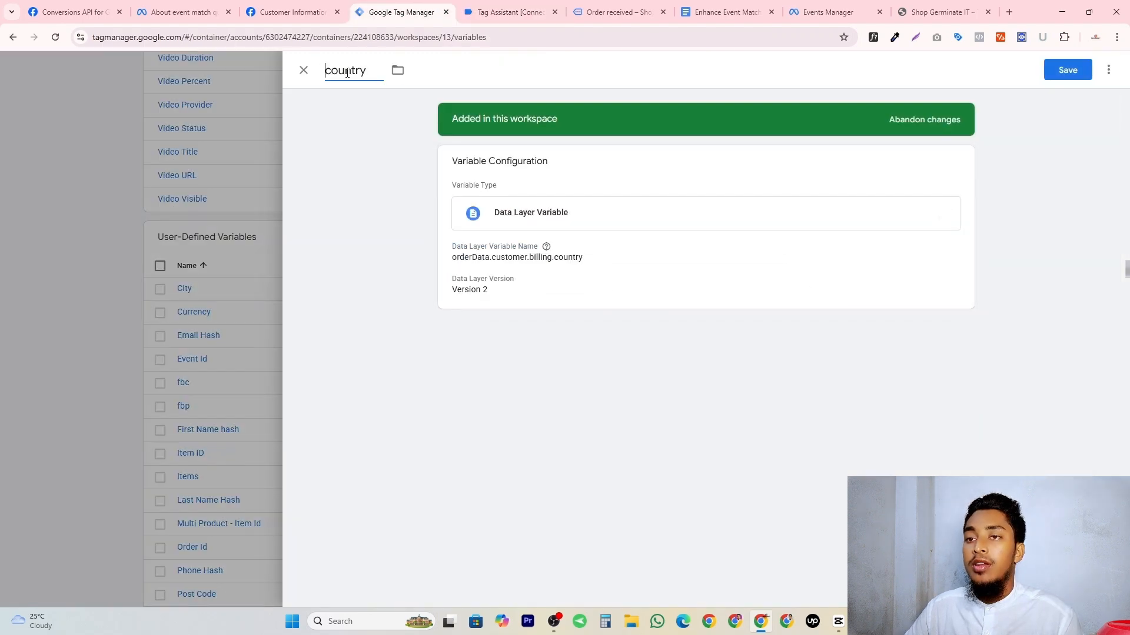
{"action": "left_click", "coordinate": [333, 70]}
{"action": "key", "text": "BackSpace"}
{"action": "type", "text": "C"}
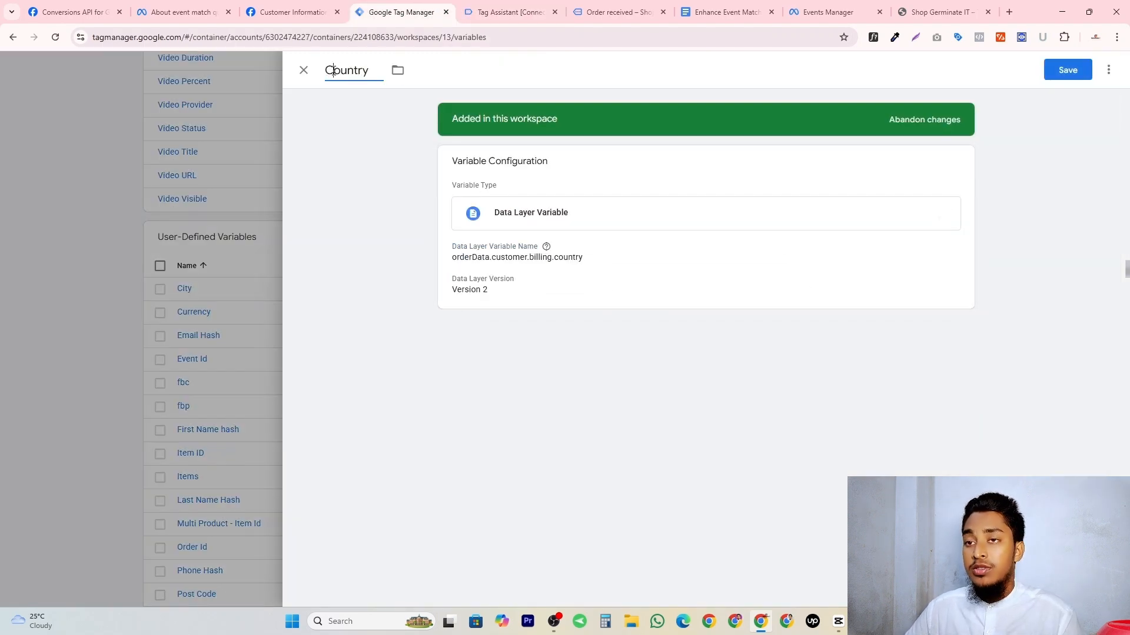
{"action": "left_click", "coordinate": [1054, 70]}
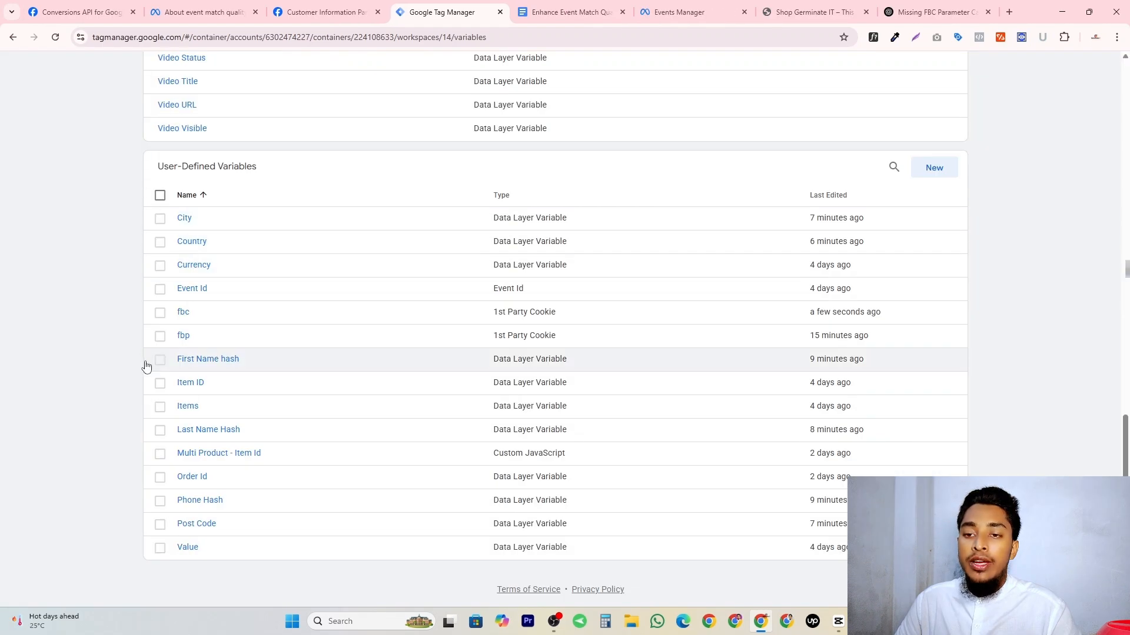
Copy the complete sha256 function under "Which Parameters need Hash?" in the Enhance Event Match Quality document.
{"action": "key", "text": "ctrl+Tab"}
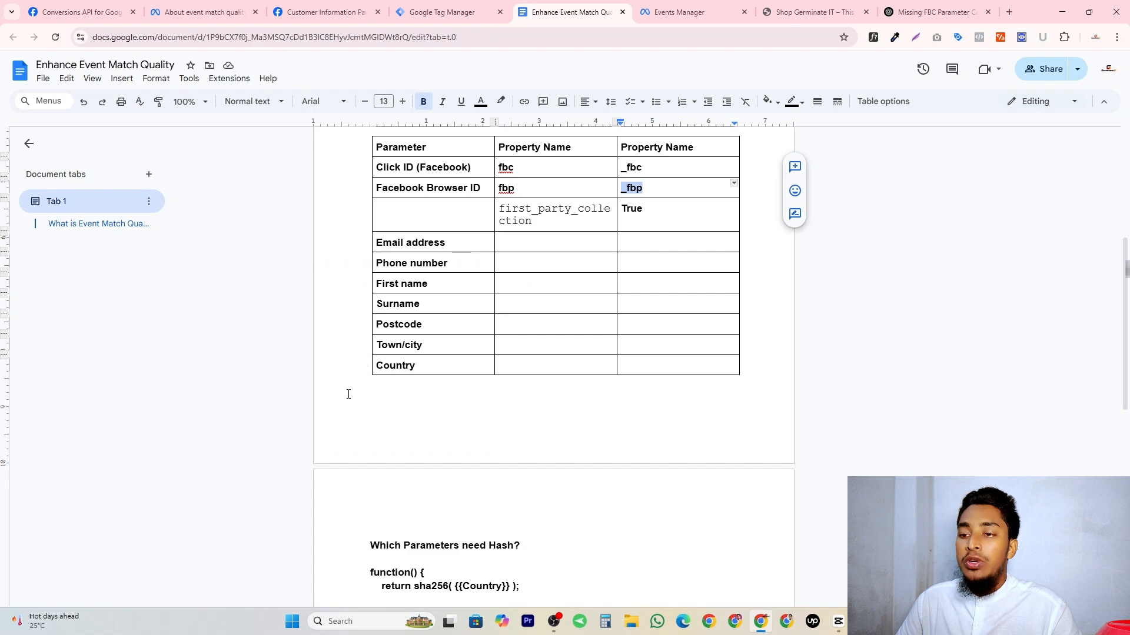
{"action": "left_click", "coordinate": [402, 363]}
{"action": "scroll", "coordinate": [474, 323], "scroll_direction": "down", "scroll_amount": 5}
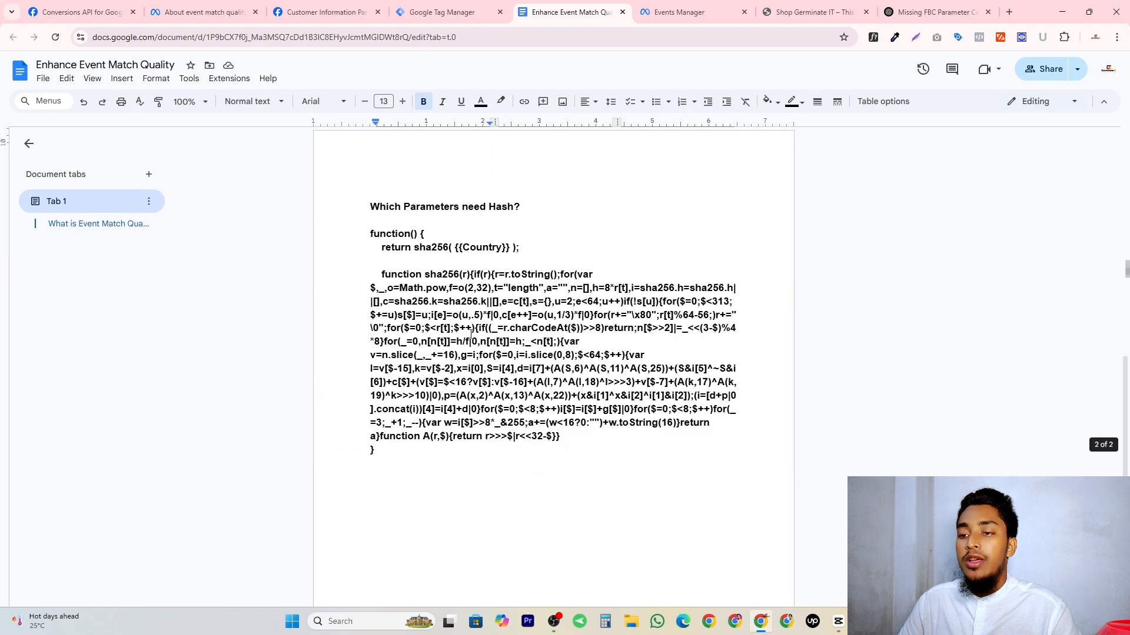
{"action": "left_click_drag", "start_coordinate": [371, 287], "coordinate": [375, 224]}
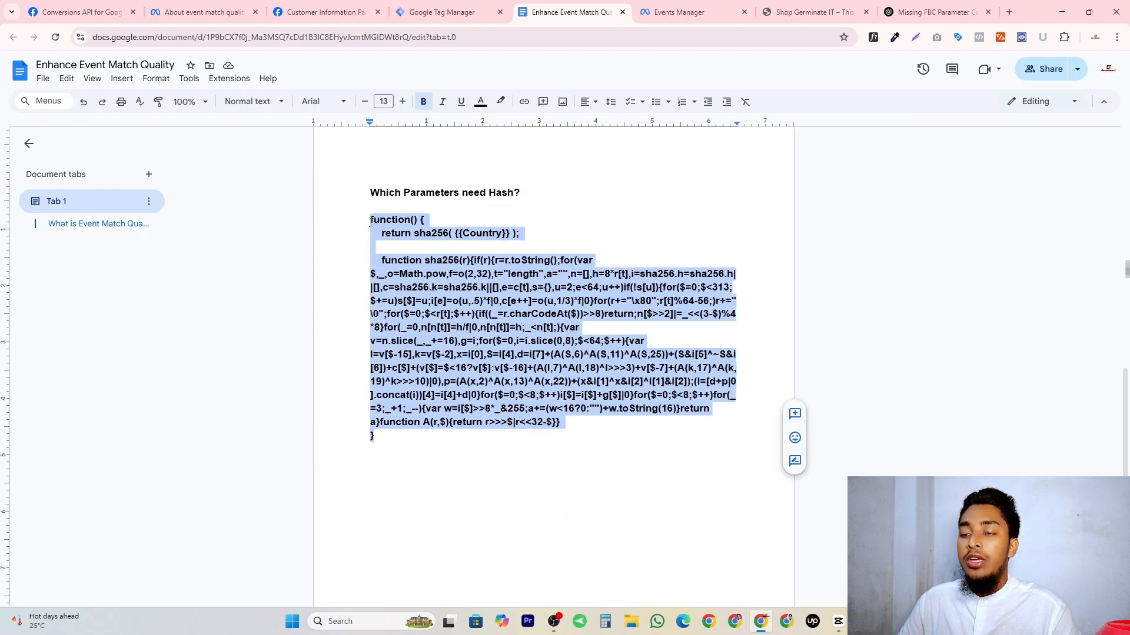
{"action": "right_click", "coordinate": [371, 222]}
{"action": "left_click", "coordinate": [395, 250]}
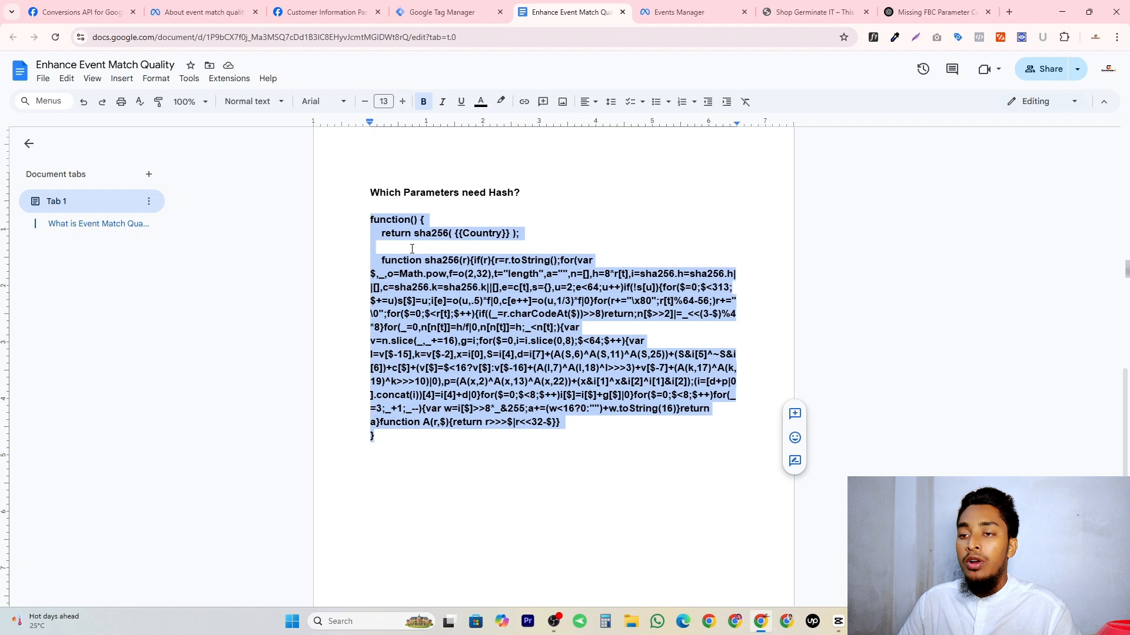
Create a new Custom JavaScript variable in Tag Manager and paste the sha256 function into its code.
{"action": "left_click", "coordinate": [433, 9]}
{"action": "left_click", "coordinate": [922, 168]}
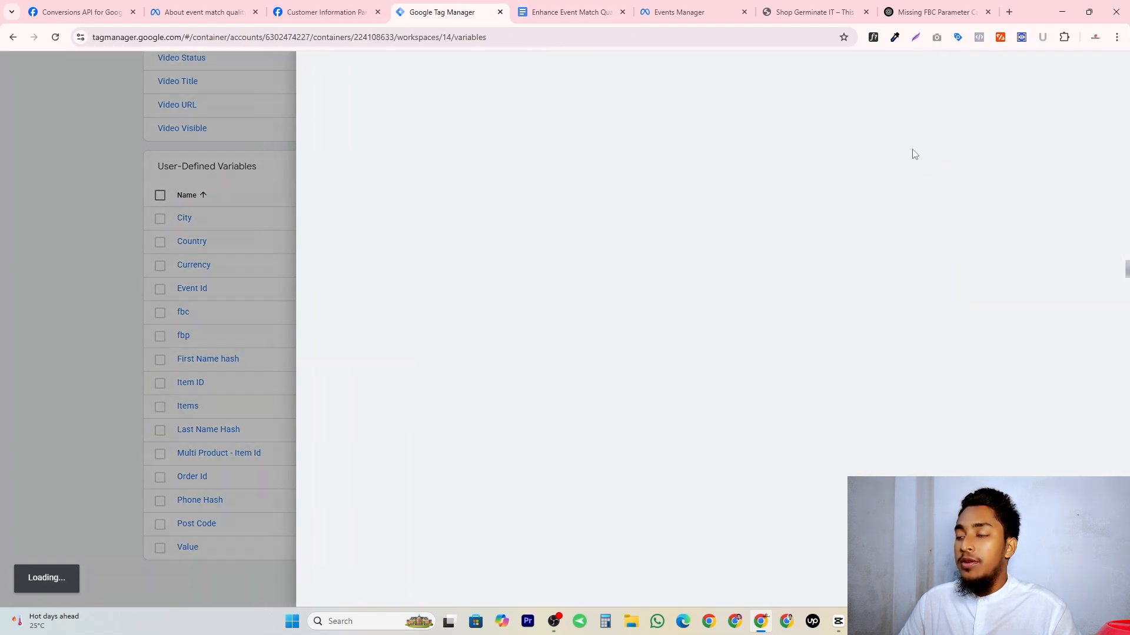
{"action": "left_click", "coordinate": [636, 218]}
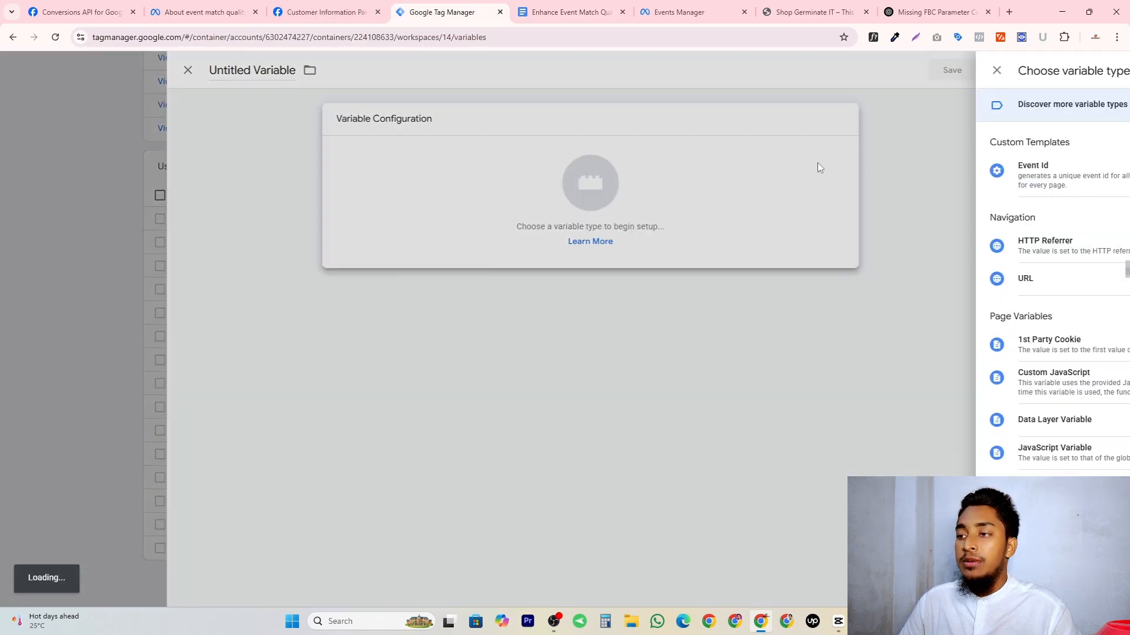
{"action": "left_click", "coordinate": [860, 393]}
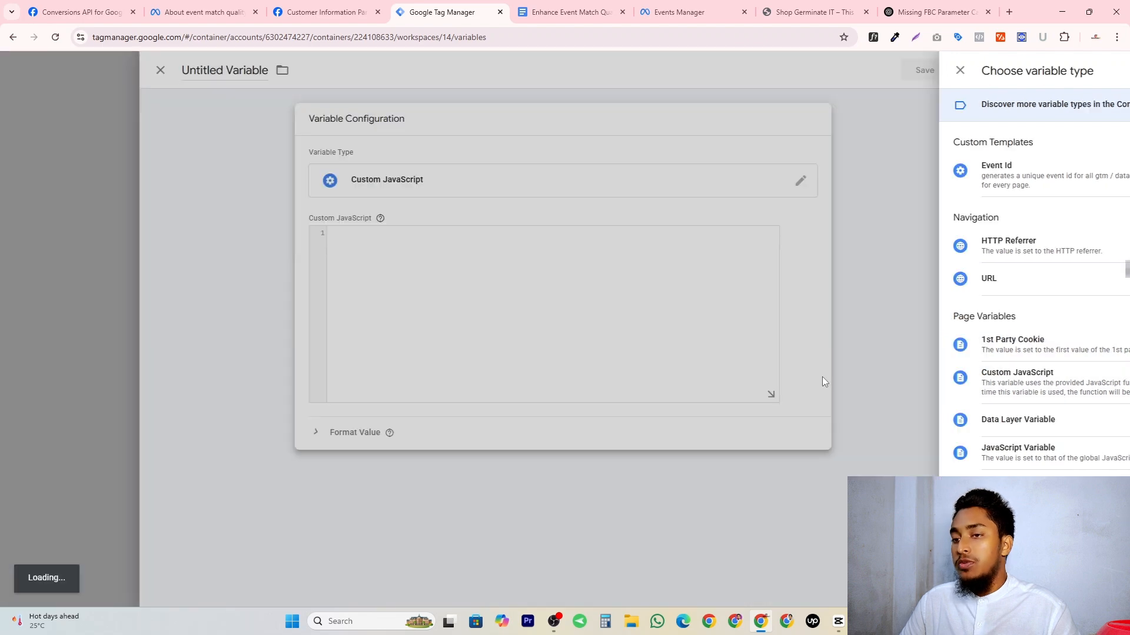
{"action": "left_click", "coordinate": [535, 282]}
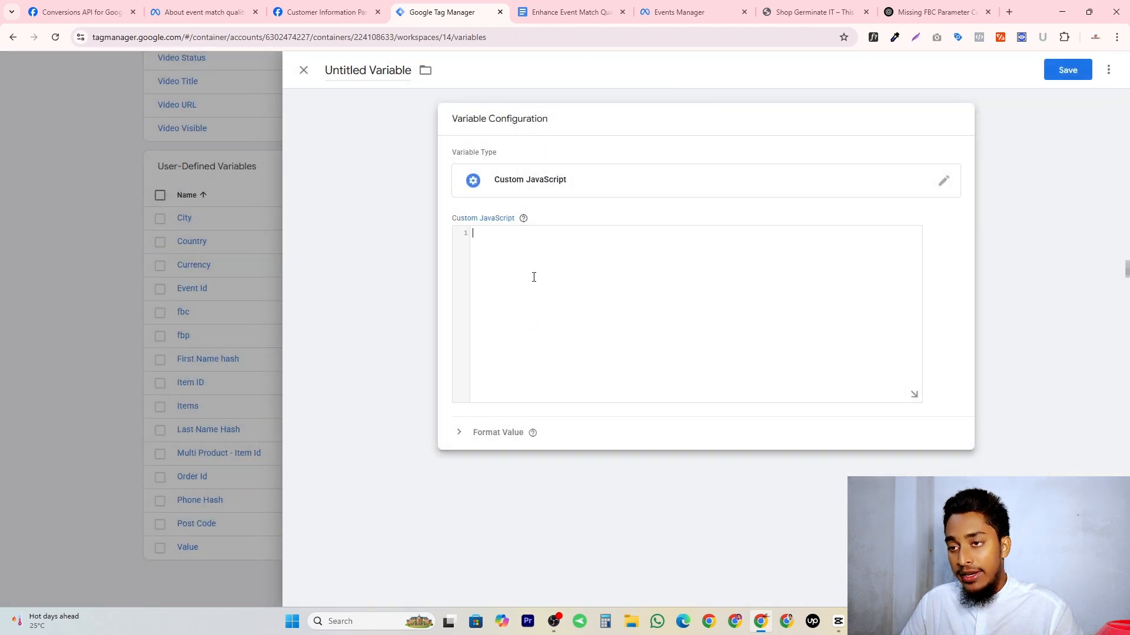
{"action": "key", "text": "ctrl+v"}
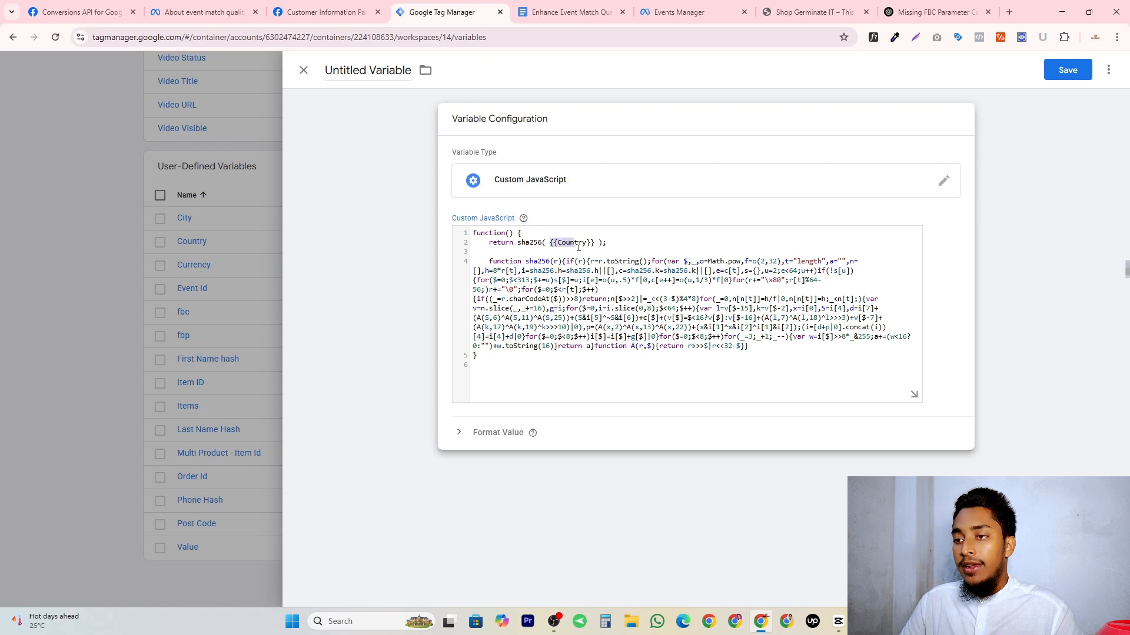
Re-enter the sha256 argument as the {{Country}} variable, name the variable Country Hash and save it.
{"action": "key", "text": "BackSpace"}
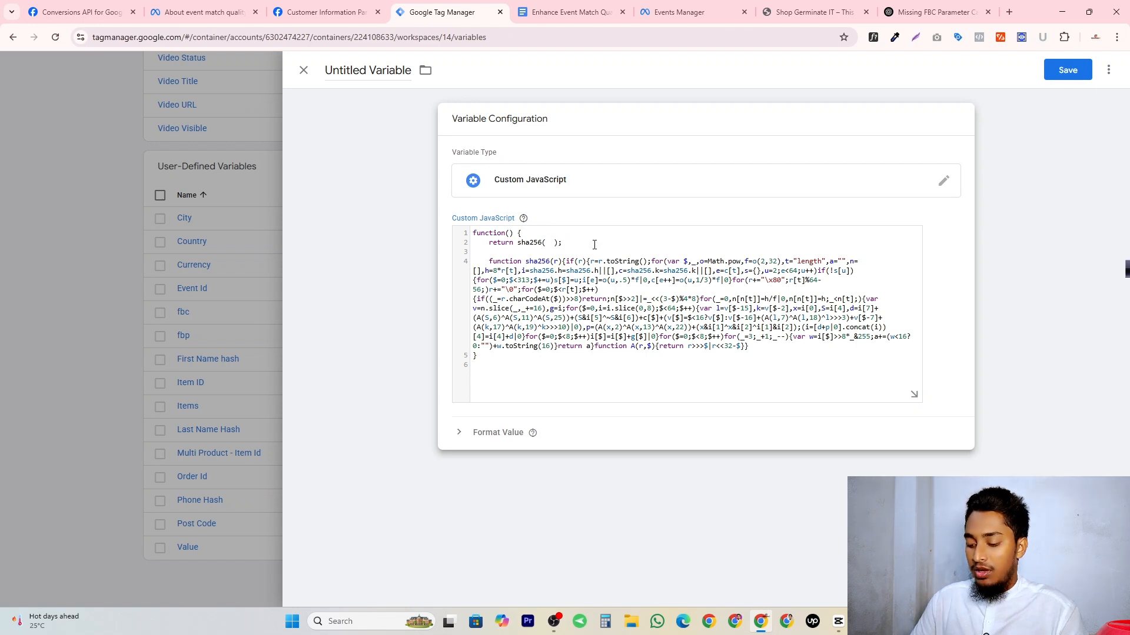
{"action": "type", "text": "{{cou"}
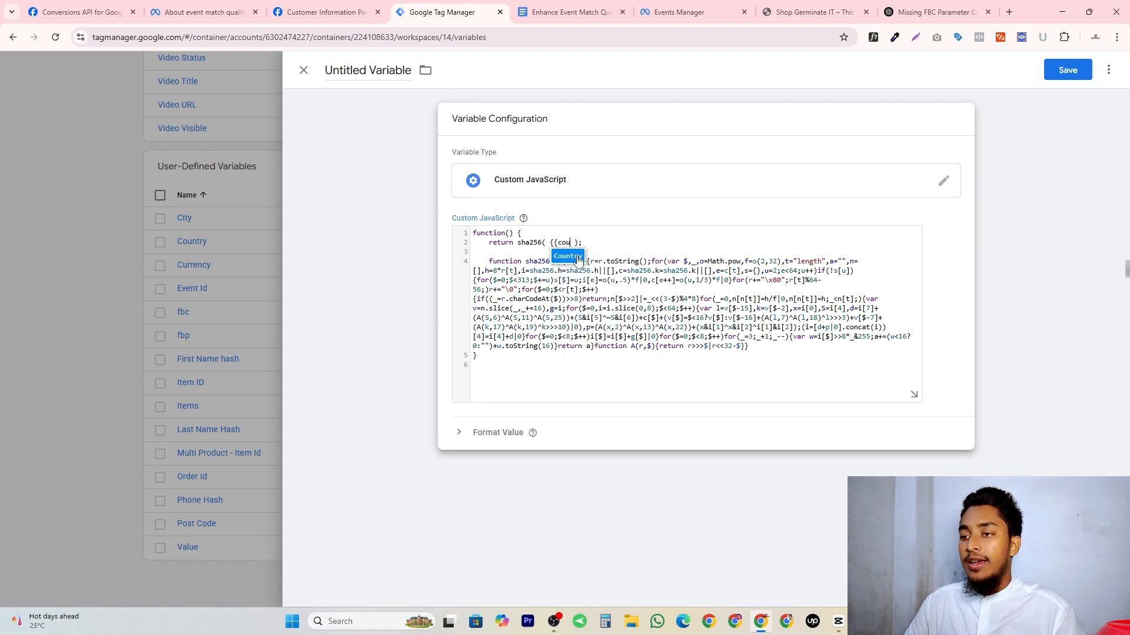
{"action": "left_click", "coordinate": [568, 255]}
{"action": "left_click", "coordinate": [384, 70]}
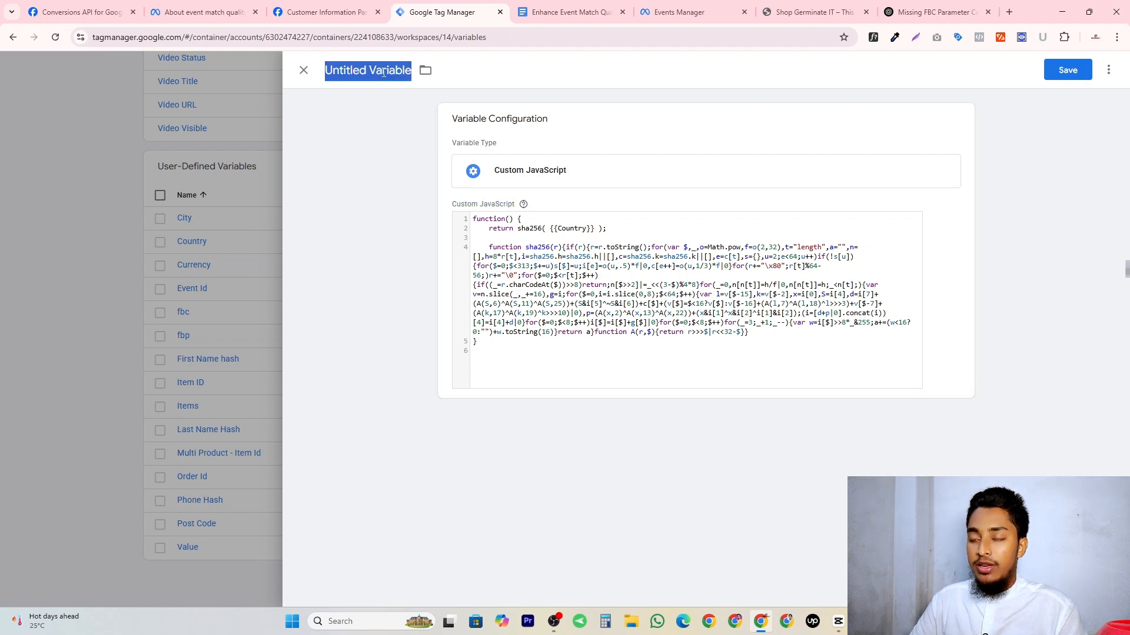
{"action": "type", "text": "Country Hash"}
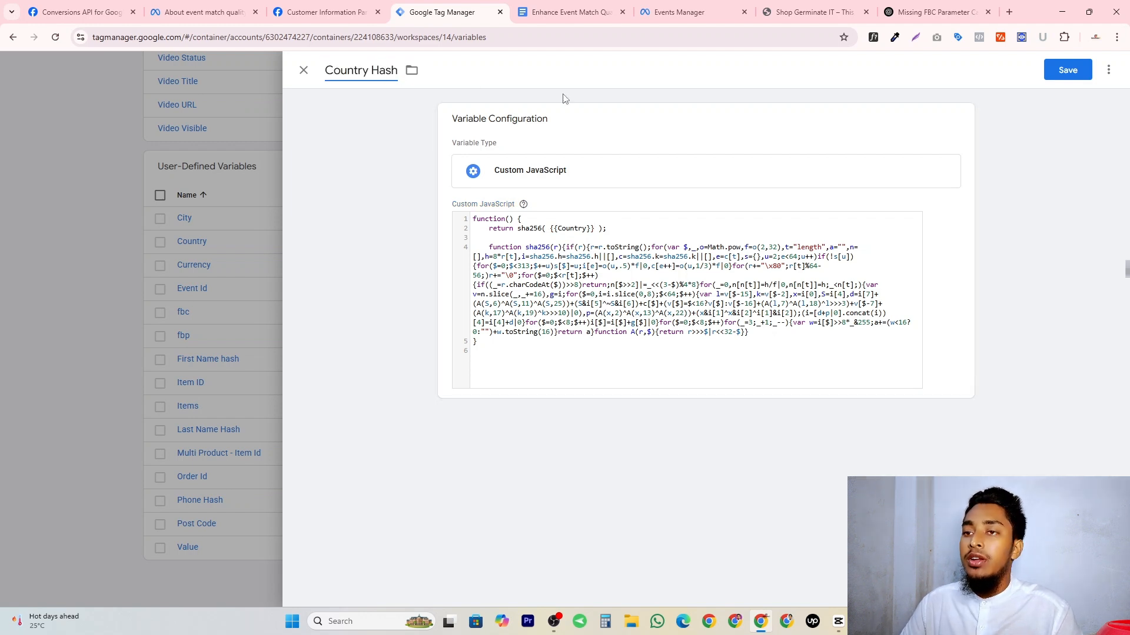
{"action": "left_click", "coordinate": [1068, 69]}
Create another Custom JavaScript variable from the copied sha256 function, replacing {{Country}} with {{City}}.
{"action": "left_click", "coordinate": [934, 168]}
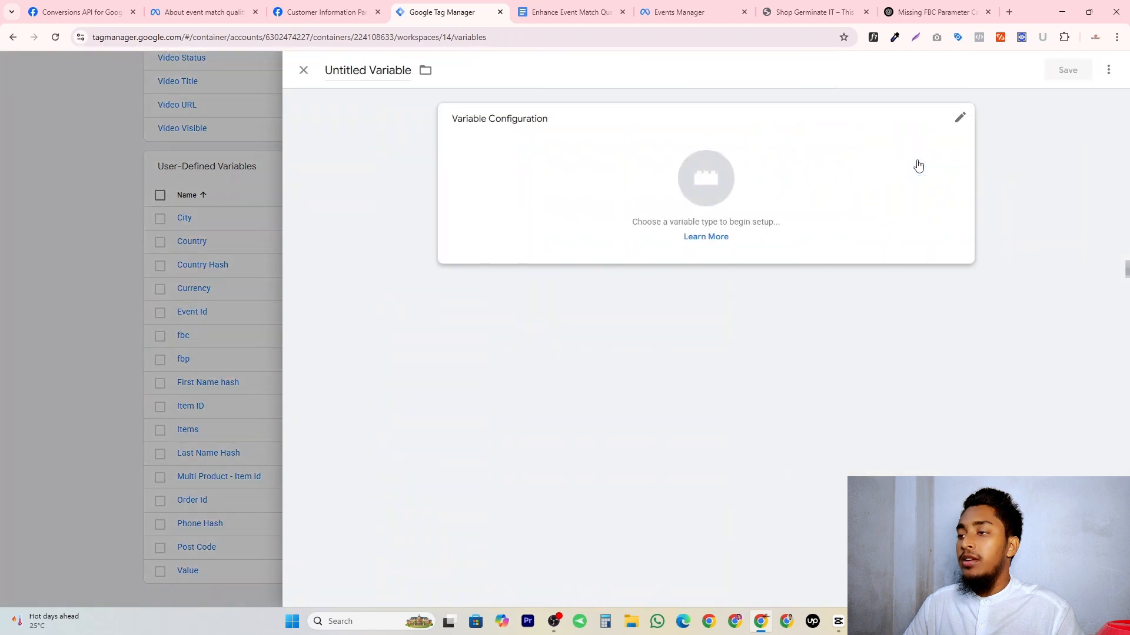
{"action": "left_click", "coordinate": [918, 165]}
{"action": "left_click", "coordinate": [559, 284]}
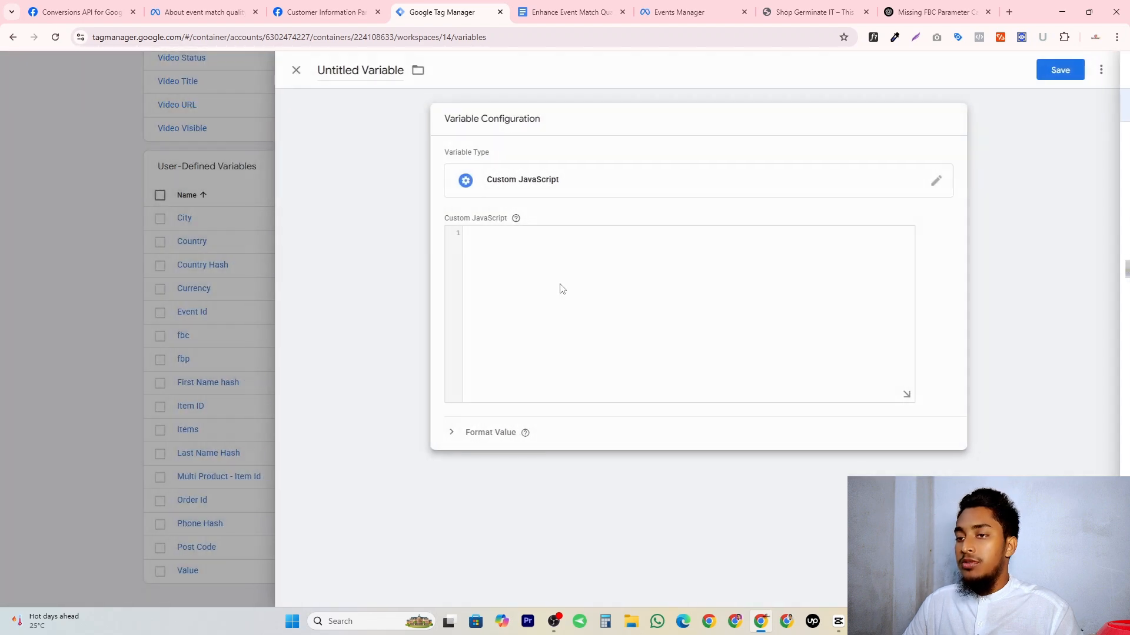
{"action": "left_click", "coordinate": [519, 248]}
{"action": "key", "text": "ctrl+v"}
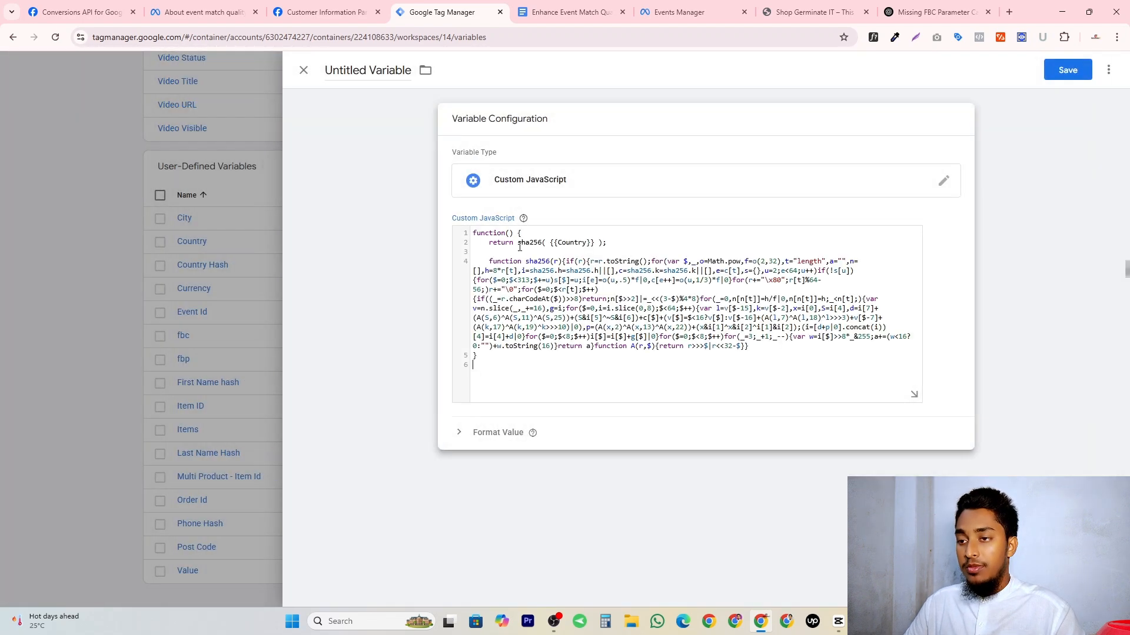
{"action": "left_click_drag", "start_coordinate": [549, 243], "coordinate": [595, 243]}
{"action": "type", "text": "{{City}}"}
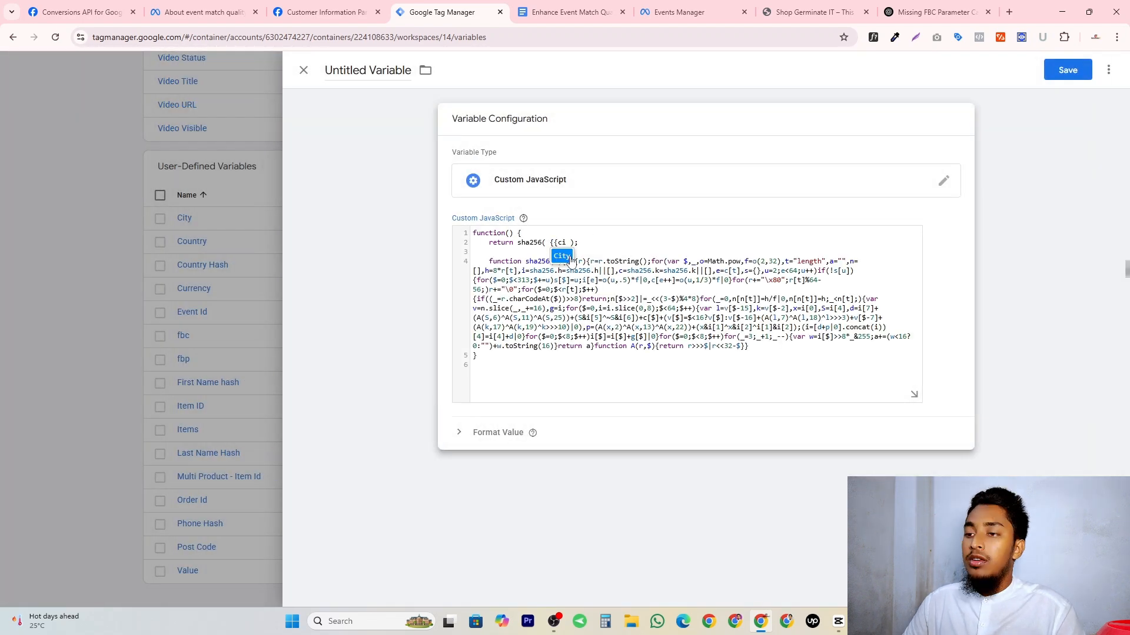
{"action": "left_click", "coordinate": [570, 257]}
Name the new city hashing variable City Hash and save it.
{"action": "left_click", "coordinate": [343, 69]}
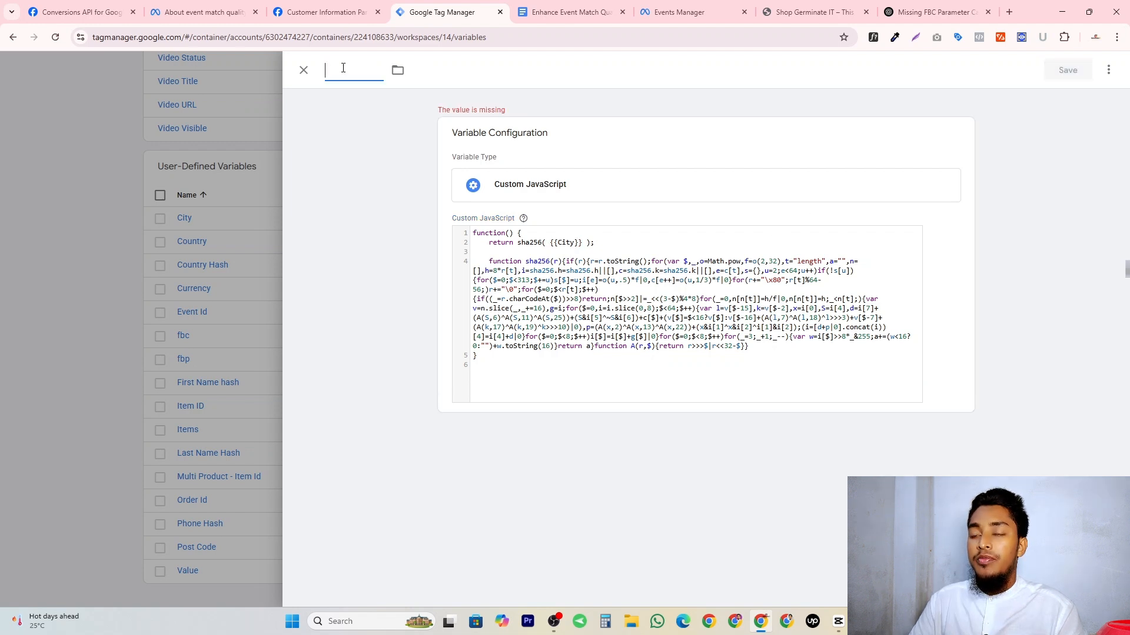
{"action": "type", "text": "City H"}
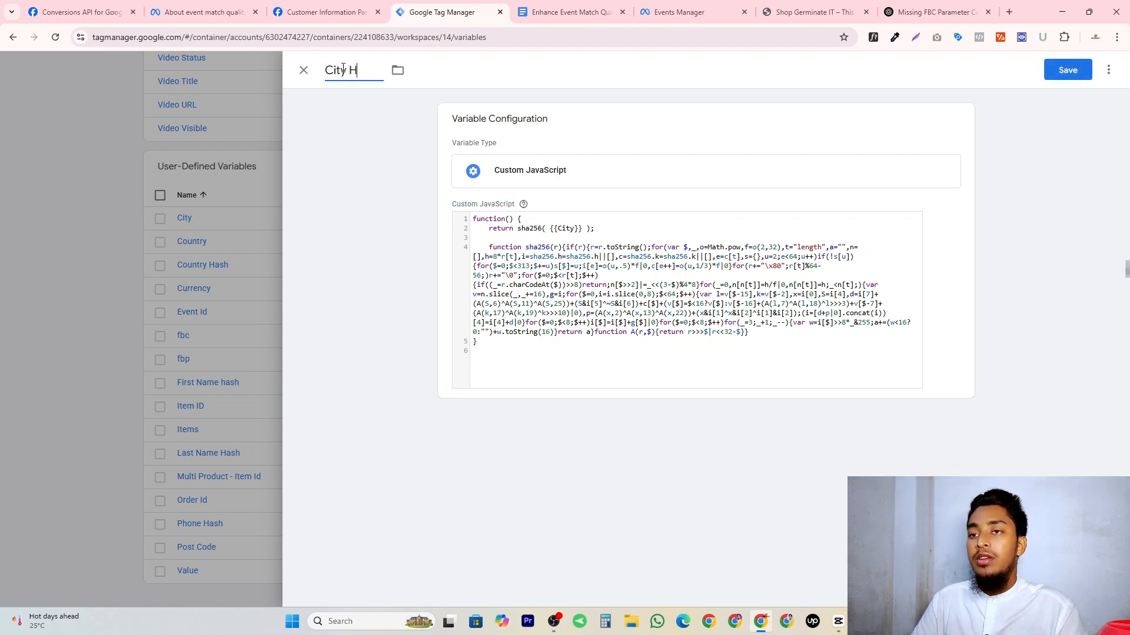
{"action": "type", "text": "ash"}
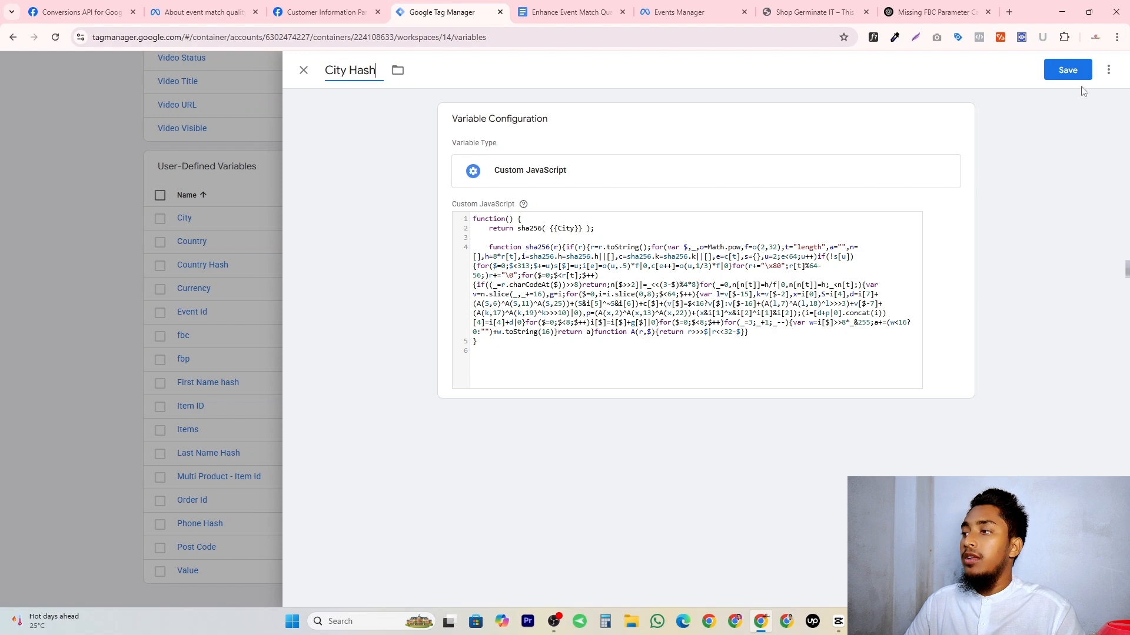
{"action": "left_click", "coordinate": [1068, 69]}
Save a Custom JavaScript variable named Post Code Hash using the copied sha256 function with {{Post Code}} as its argument.
{"action": "left_click", "coordinate": [931, 167]}
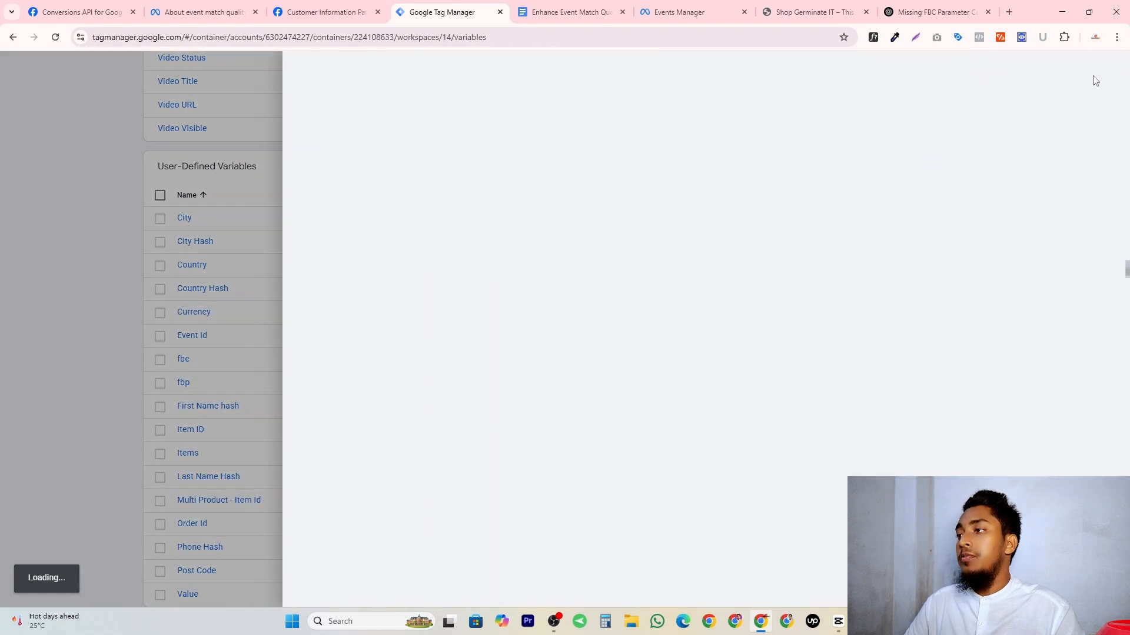
{"action": "left_click", "coordinate": [706, 176]}
{"action": "left_click", "coordinate": [829, 372]}
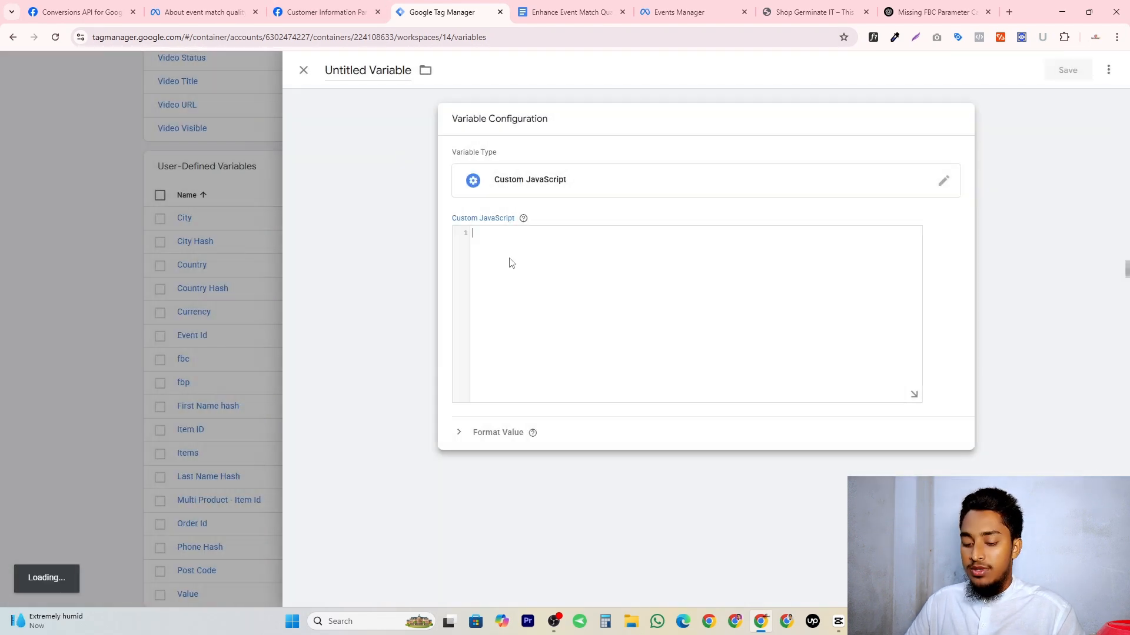
{"action": "key", "text": "ctrl+v"}
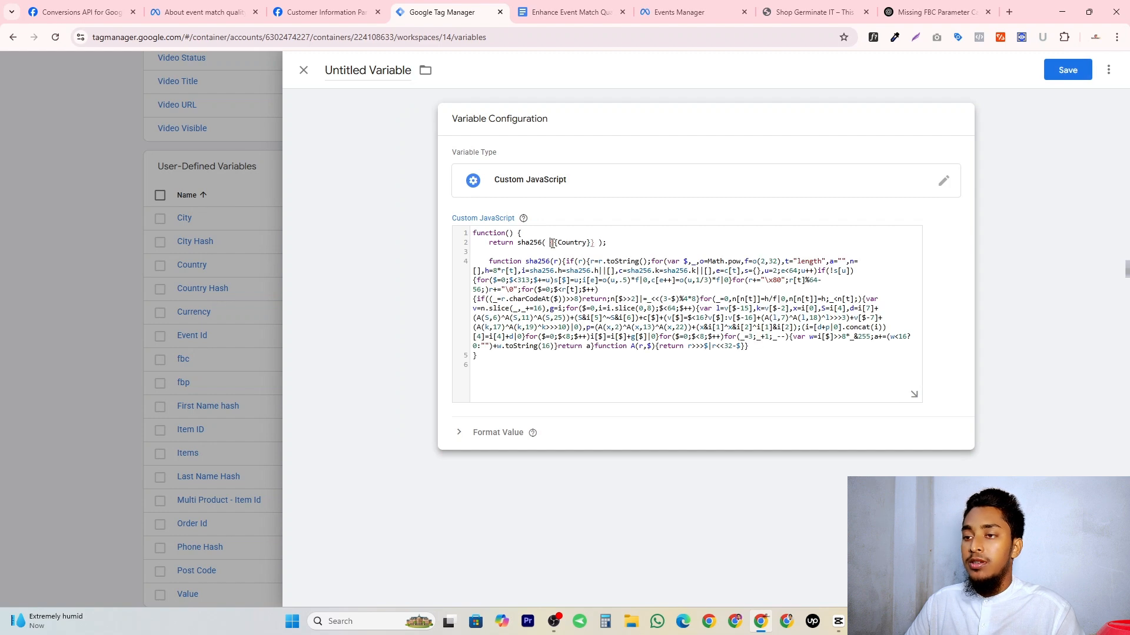
{"action": "left_click_drag", "start_coordinate": [552, 243], "coordinate": [595, 243]}
{"action": "type", "text": "{{pos"}
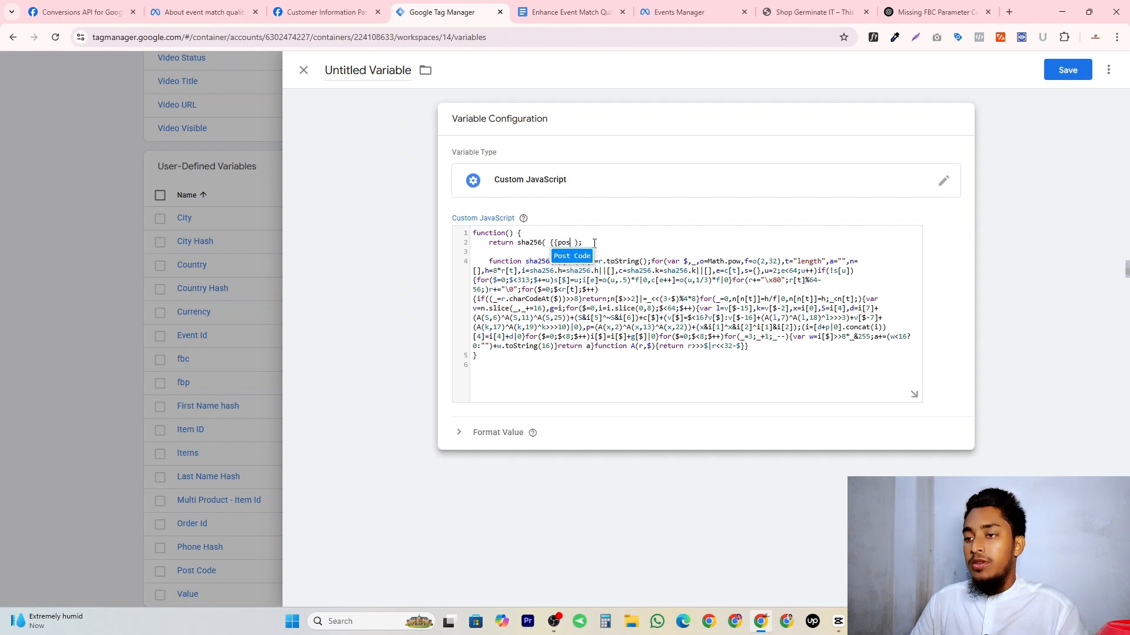
{"action": "left_click", "coordinate": [580, 258]}
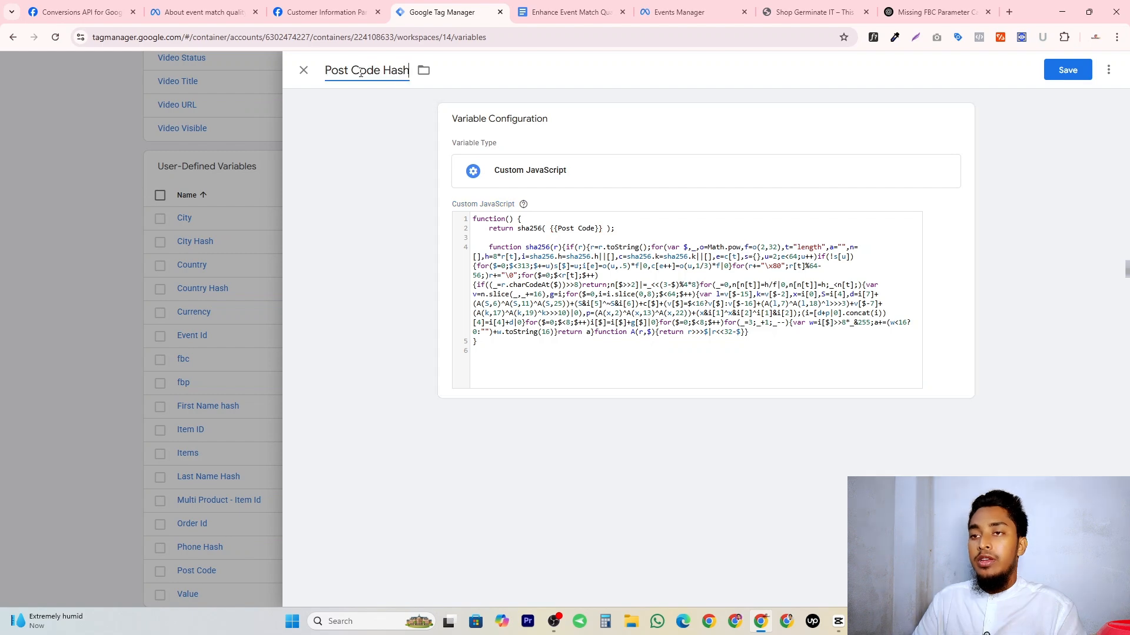
{"action": "left_click", "coordinate": [1067, 70]}
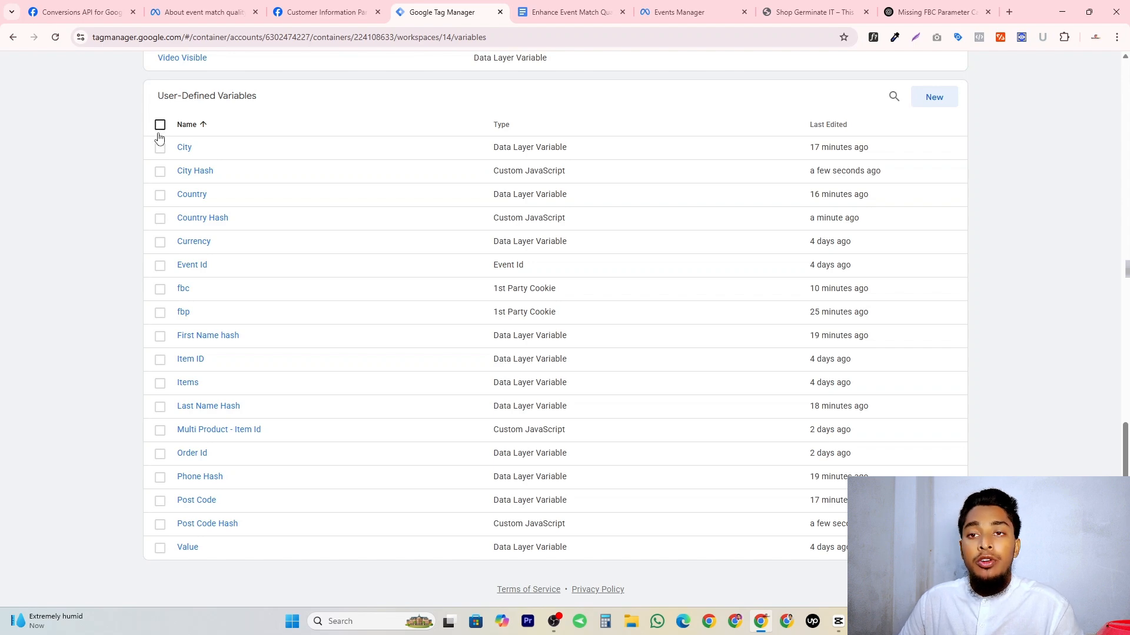
Start preview mode for the Web - Shop Germinate IT container.
{"action": "scroll", "coordinate": [159, 139], "scroll_direction": "up", "scroll_amount": 15}
{"action": "scroll", "coordinate": [1039, 91], "scroll_direction": "up", "scroll_amount": 2}
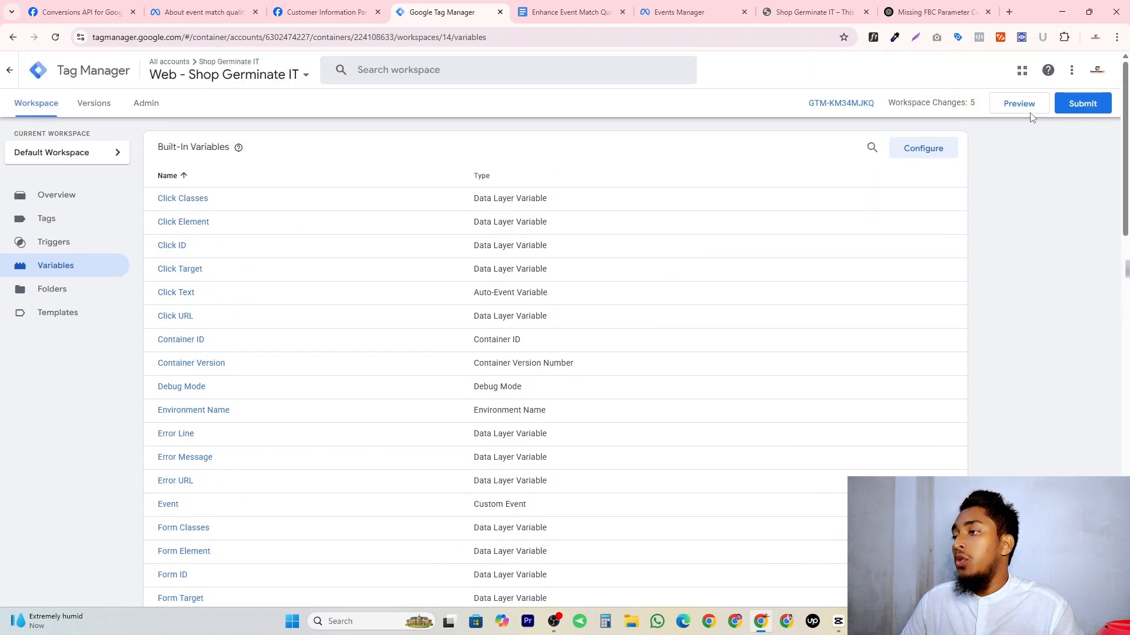
{"action": "left_click", "coordinate": [1023, 106]}
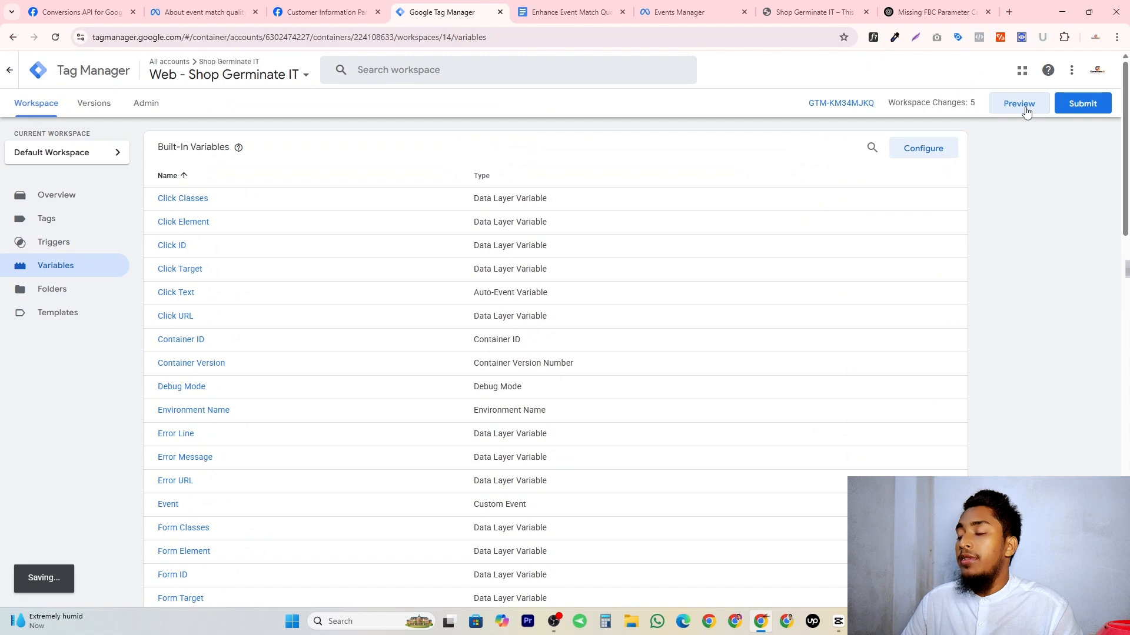
Open the Hanging Plant product from New Arrivals in the previewed shop and add one to the cart.
{"action": "scroll", "coordinate": [259, 171], "scroll_direction": "down", "scroll_amount": 7}
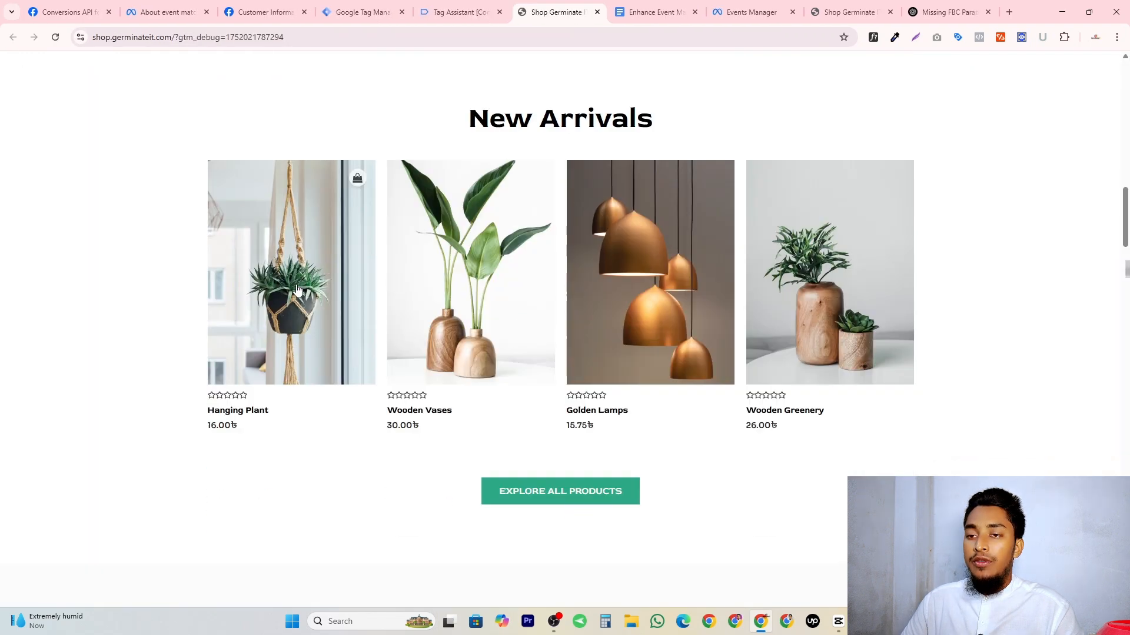
{"action": "left_click", "coordinate": [234, 107]}
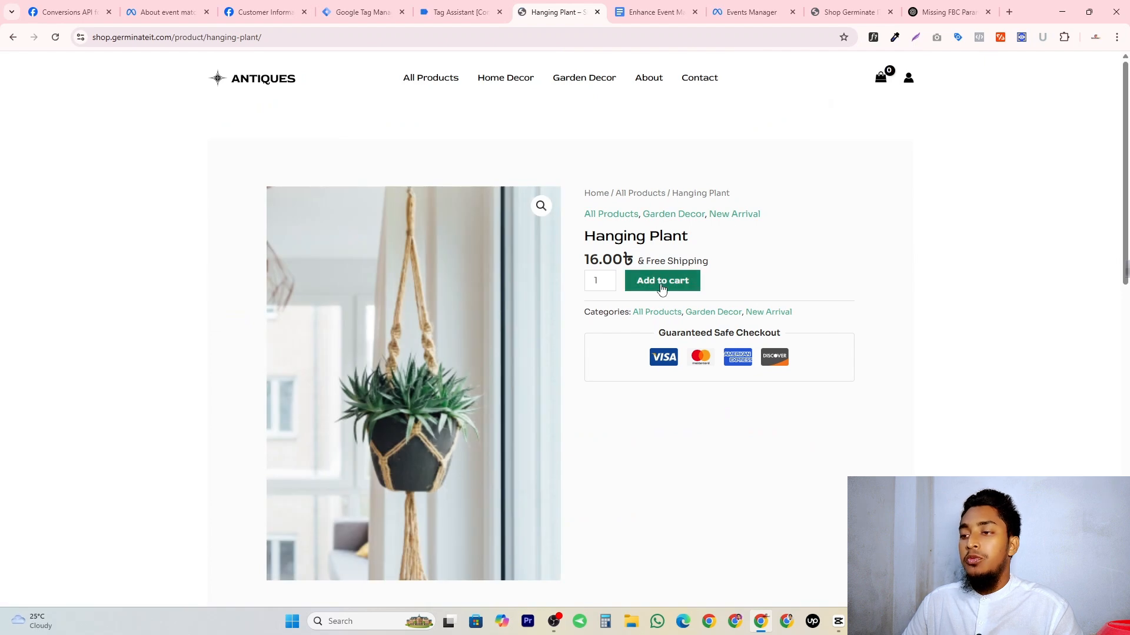
{"action": "left_click", "coordinate": [662, 287]}
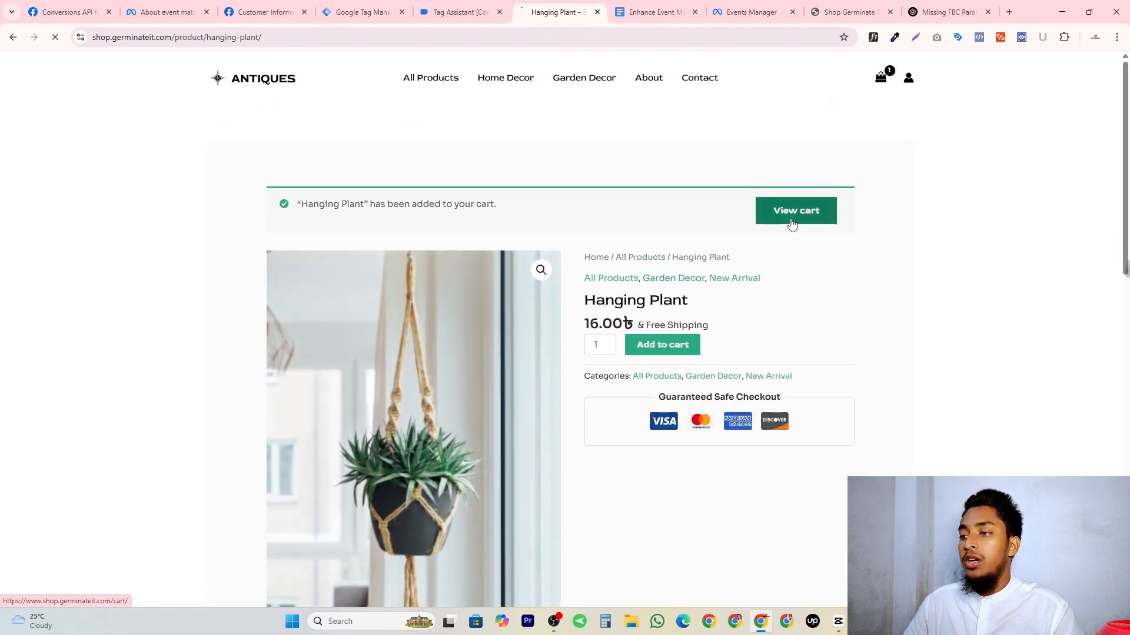
Proceed from the cart to checkout with the Hanging Plant and place the cash-on-delivery order using the existing billing details.
{"action": "left_click", "coordinate": [792, 224]}
{"action": "left_click", "coordinate": [696, 290]}
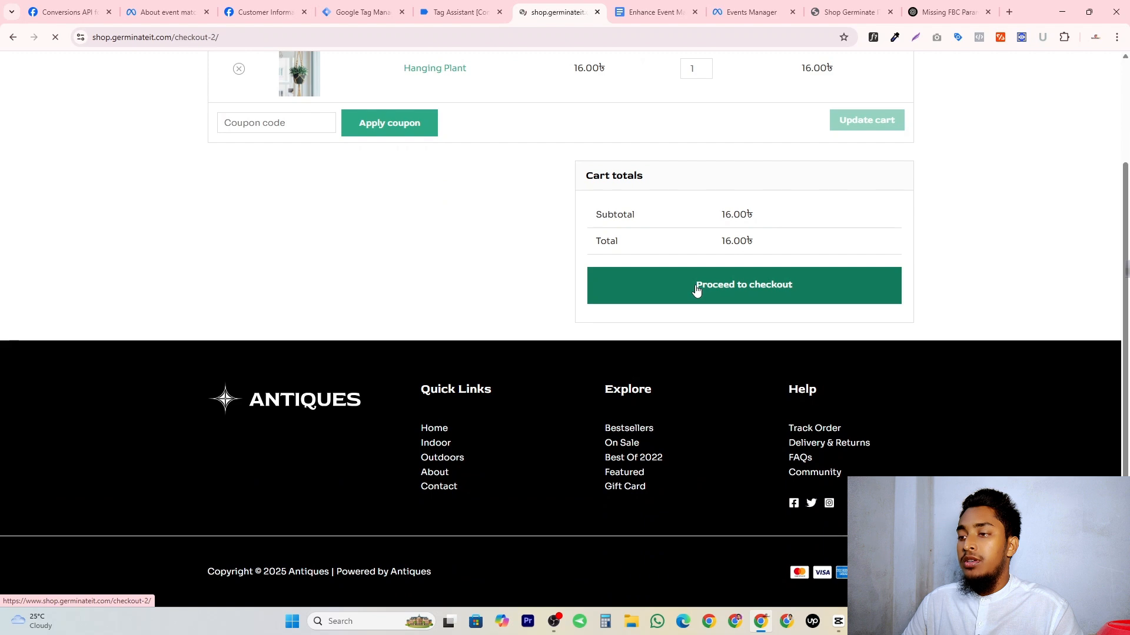
{"action": "left_click", "coordinate": [748, 513]}
{"action": "scroll", "coordinate": [741, 389], "scroll_direction": "down", "scroll_amount": 4}
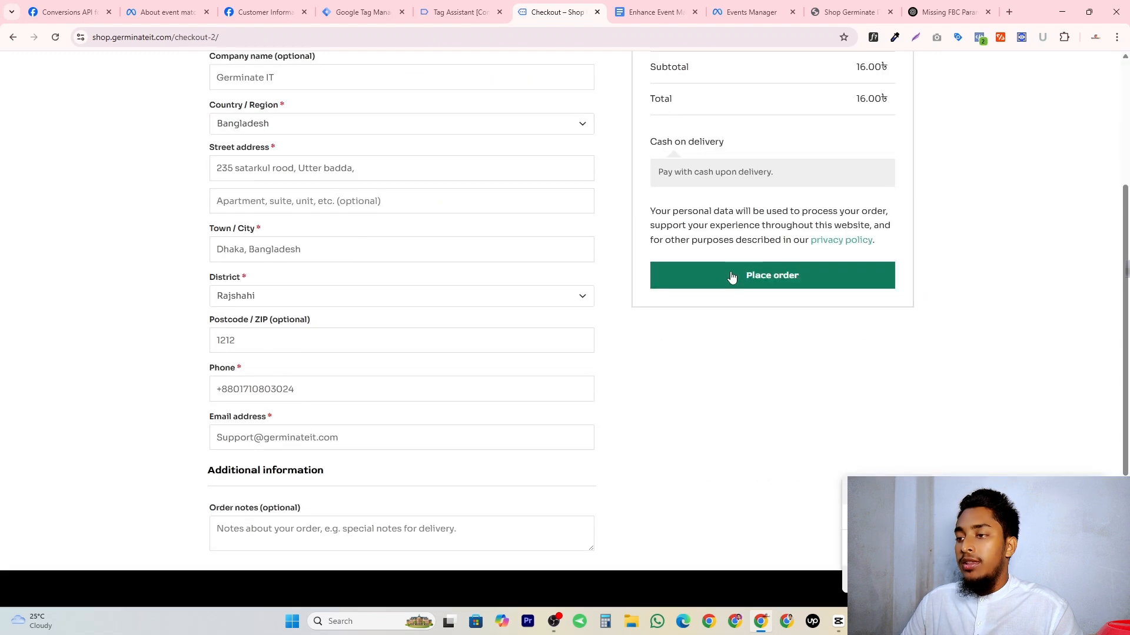
{"action": "left_click", "coordinate": [730, 273]}
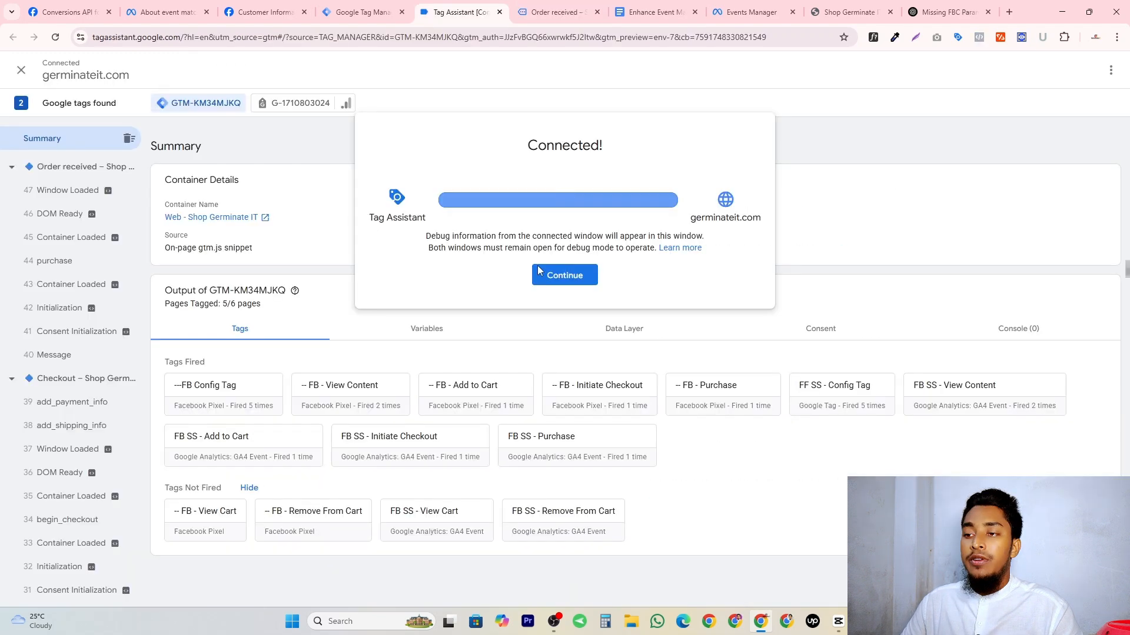
Show the variables of the purchase event in Tag Assistant and compare them with the parameter table in the Enhance Event Match Quality document.
{"action": "left_click", "coordinate": [546, 270]}
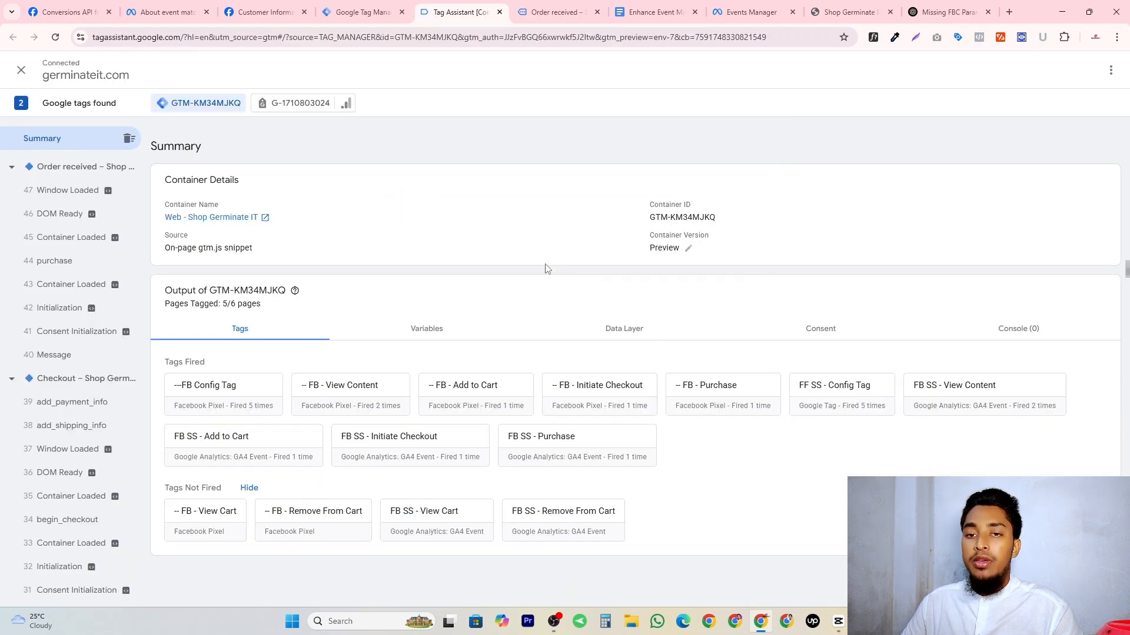
{"action": "left_click", "coordinate": [69, 261]}
{"action": "left_click", "coordinate": [404, 273]}
{"action": "scroll", "coordinate": [500, 264], "scroll_direction": "down", "scroll_amount": 5}
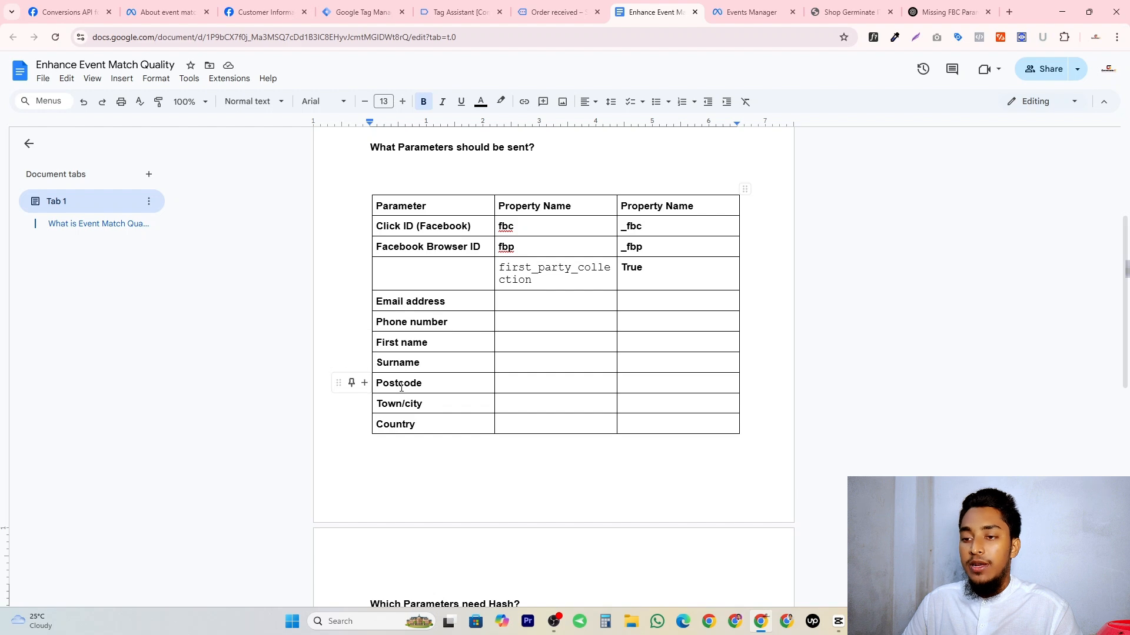
{"action": "left_click", "coordinate": [463, 8]}
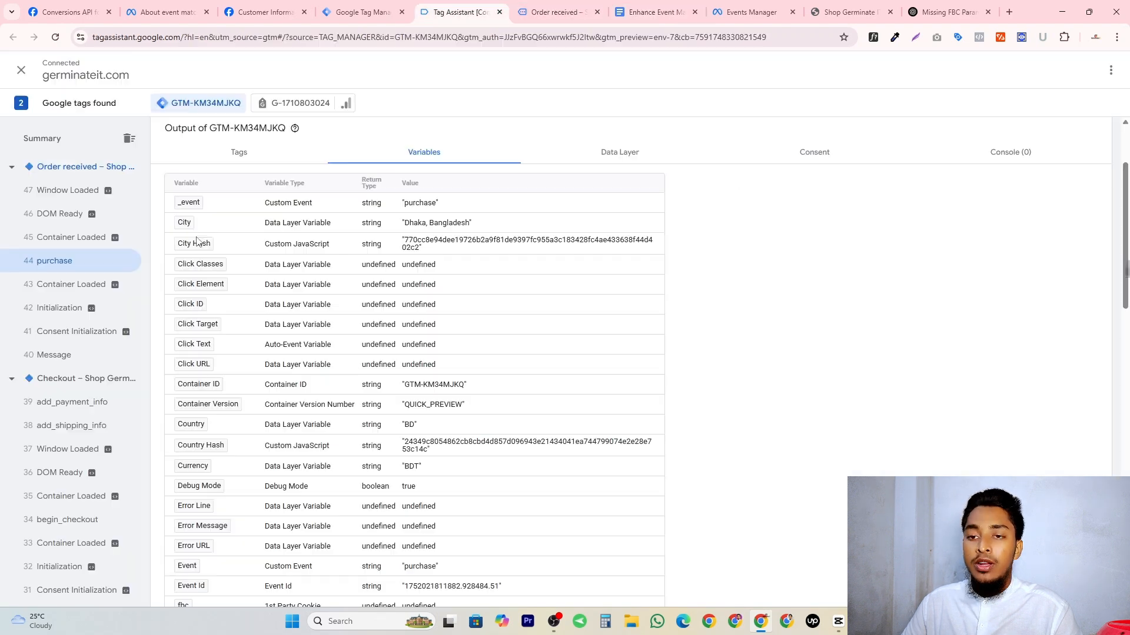
Examine the City Hash, Country Hash, fbc and fbp values recorded for the purchase event.
{"action": "scroll", "coordinate": [203, 315], "scroll_direction": "down", "scroll_amount": 2}
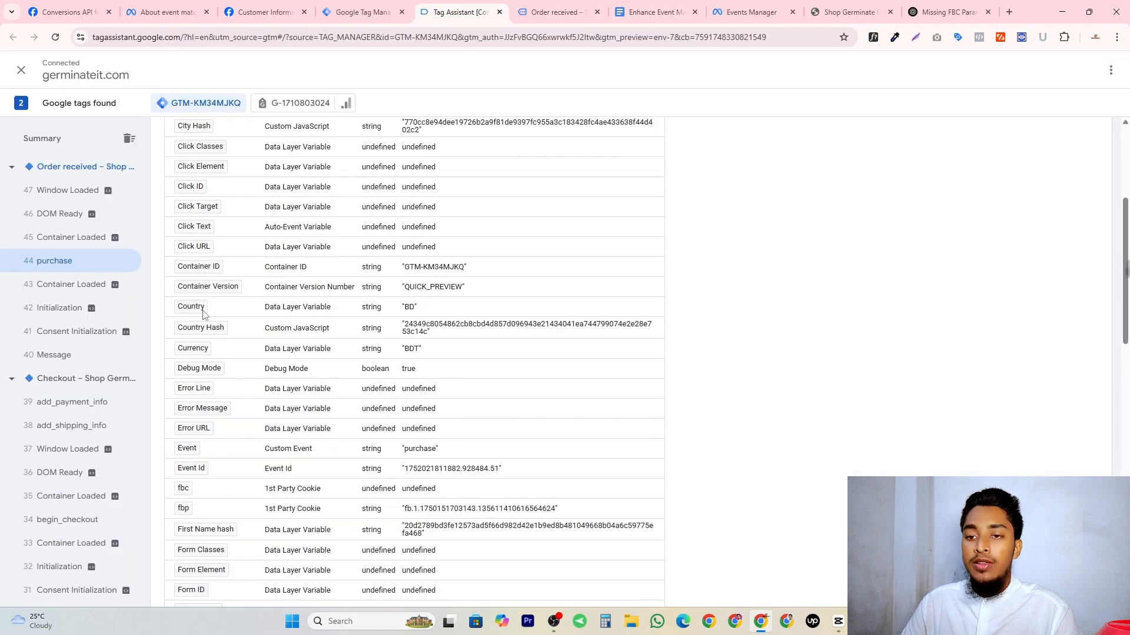
{"action": "double_click", "coordinate": [417, 331]}
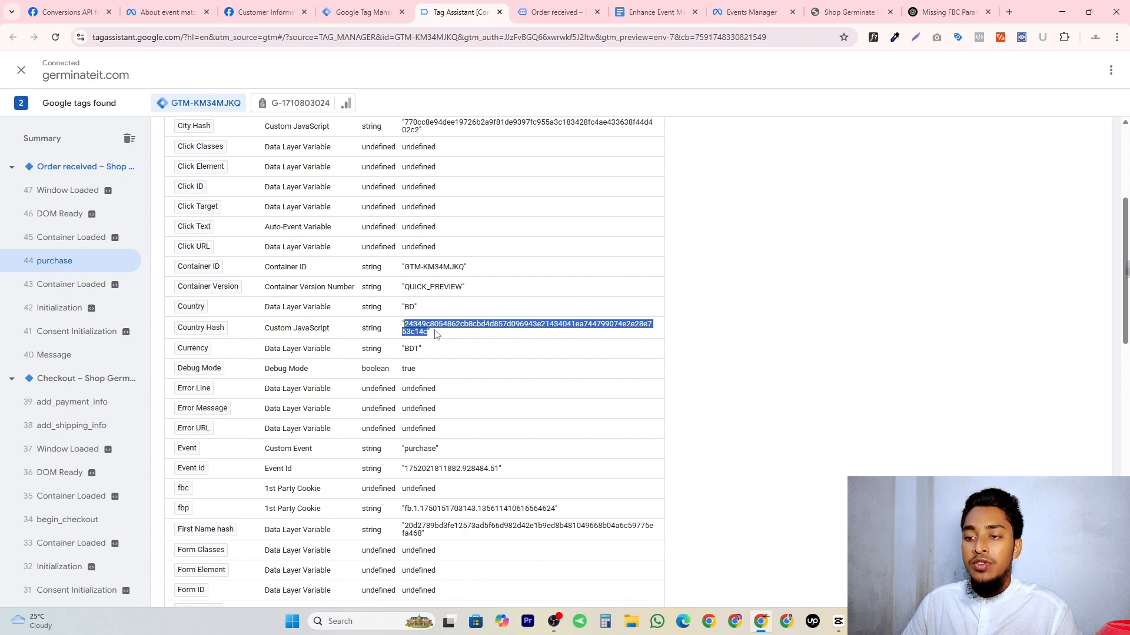
{"action": "scroll", "coordinate": [417, 331], "scroll_direction": "down", "scroll_amount": 3}
{"action": "left_click", "coordinate": [320, 321]}
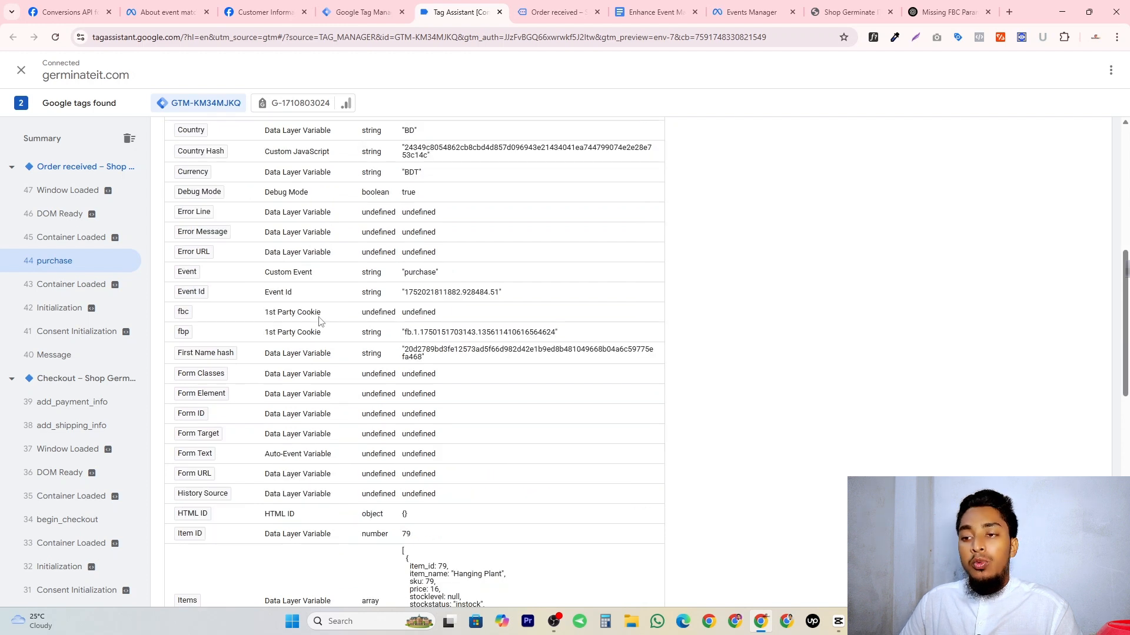
{"action": "double_click", "coordinate": [421, 312]}
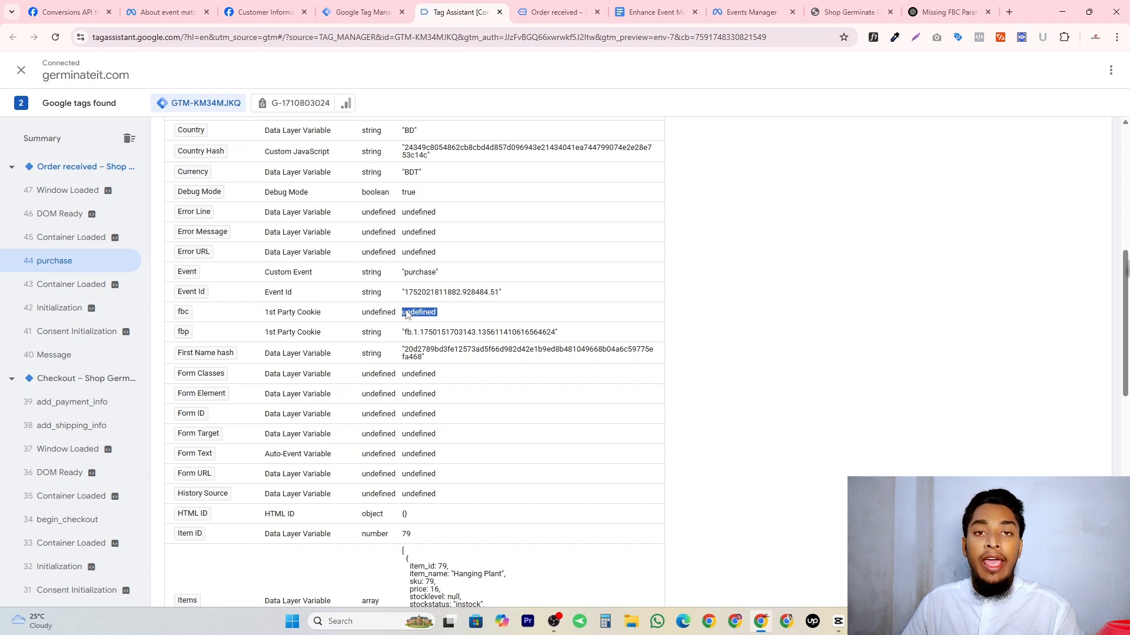
{"action": "left_click", "coordinate": [426, 322]}
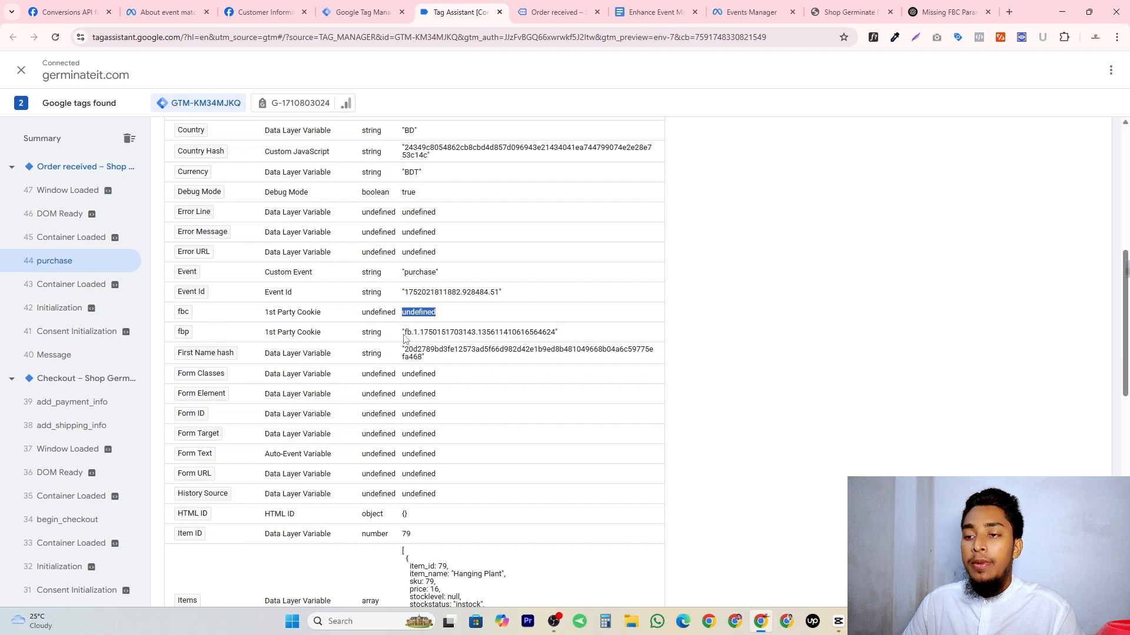
{"action": "triple_click", "coordinate": [404, 333]}
{"action": "scroll", "coordinate": [377, 326], "scroll_direction": "down", "scroll_amount": 1}
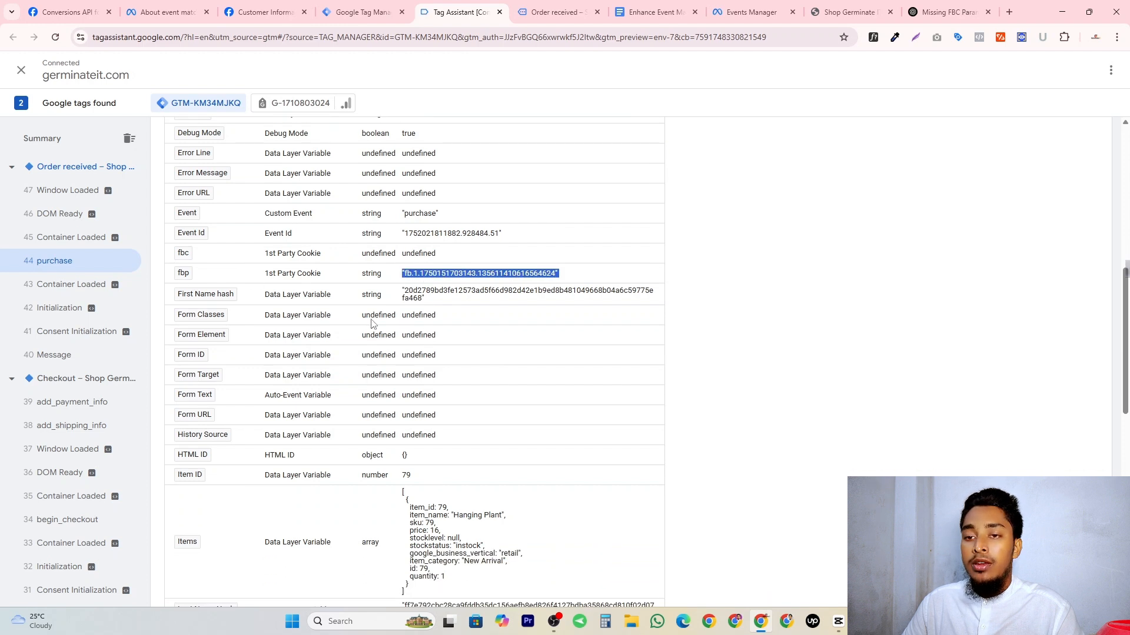
{"action": "left_click", "coordinate": [469, 279]}
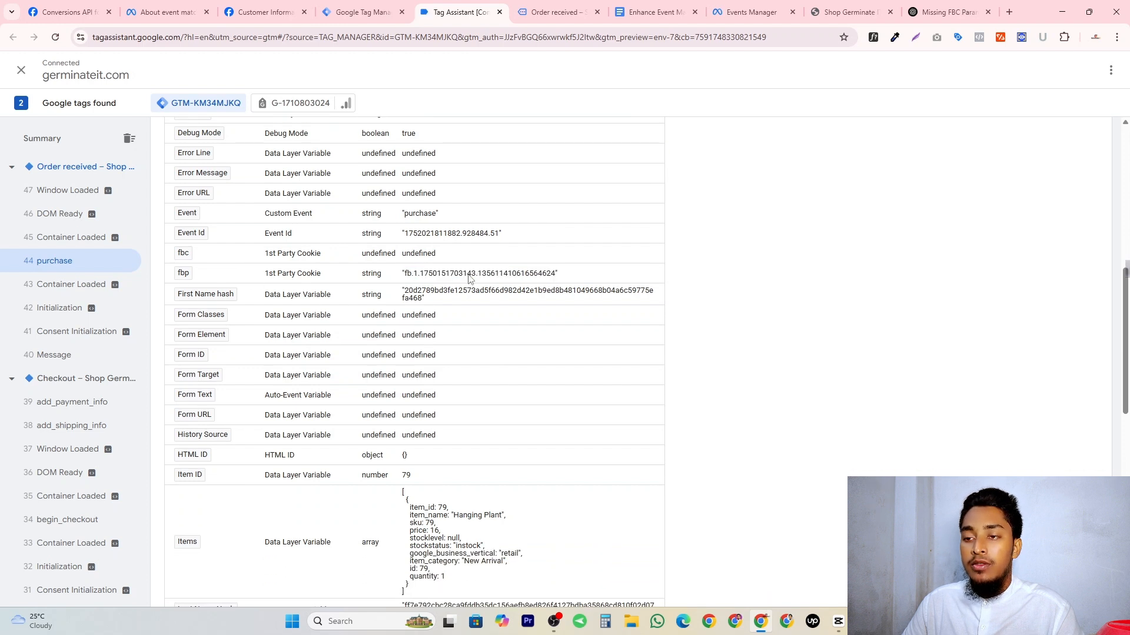
Examine the First Name hash, Last Name Hash, Phone Hash, Post Code Hash and Email Hash values of the purchase event.
{"action": "triple_click", "coordinate": [499, 294]}
{"action": "scroll", "coordinate": [471, 277], "scroll_direction": "down", "scroll_amount": 6}
{"action": "triple_click", "coordinate": [433, 258]}
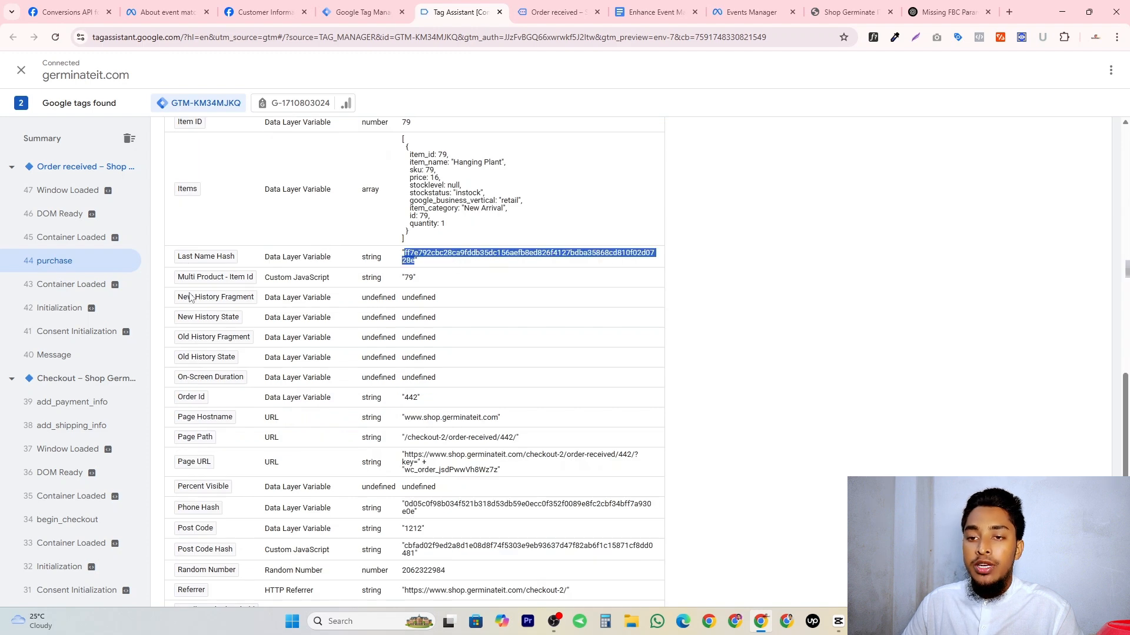
{"action": "scroll", "coordinate": [565, 203], "scroll_direction": "down", "scroll_amount": 4}
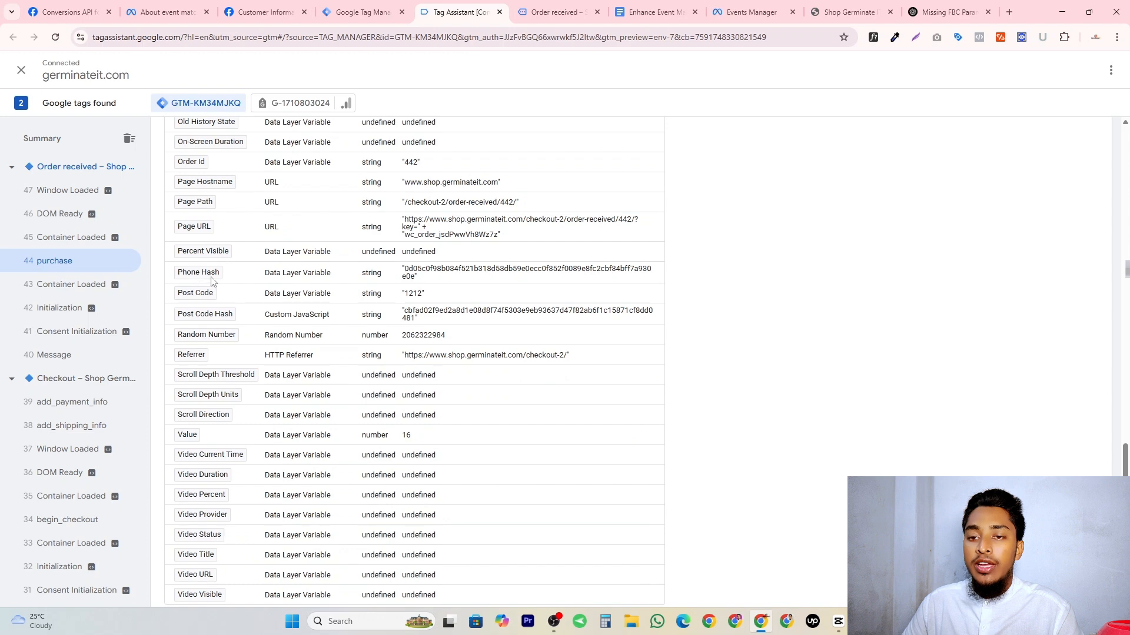
{"action": "triple_click", "coordinate": [418, 274]}
{"action": "triple_click", "coordinate": [422, 313]}
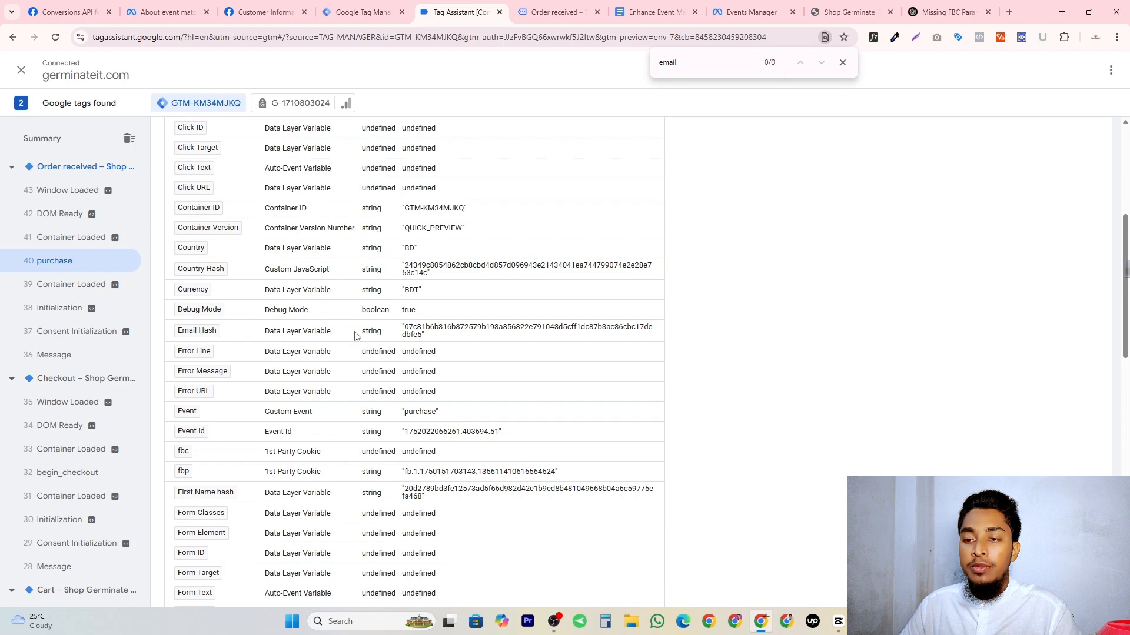
{"action": "double_click", "coordinate": [450, 329]}
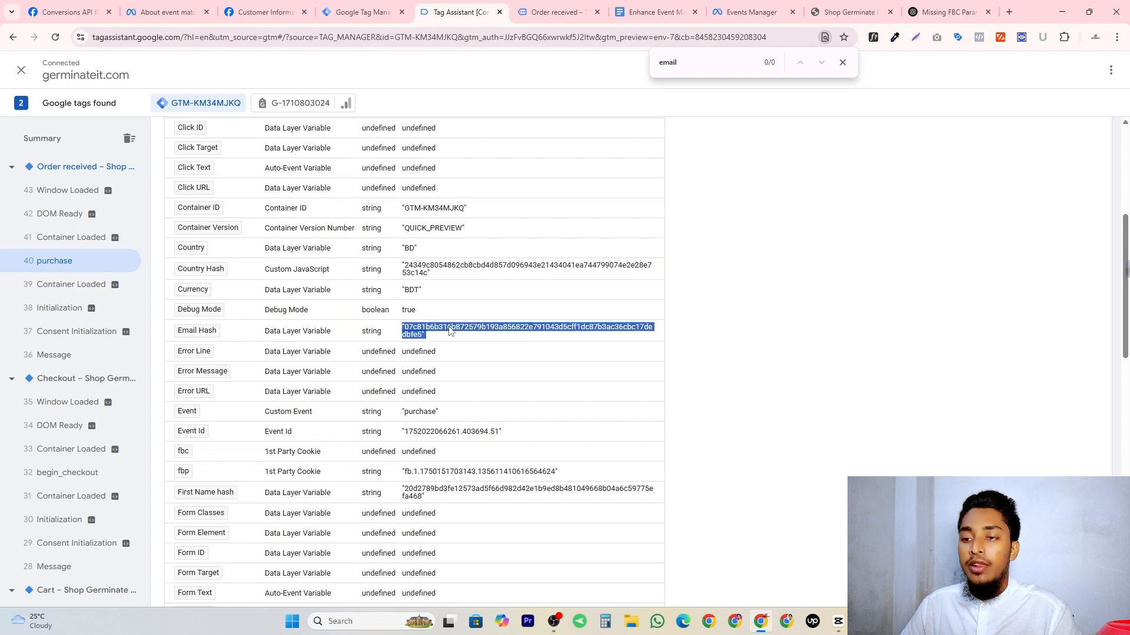
{"action": "double_click", "coordinate": [425, 330]}
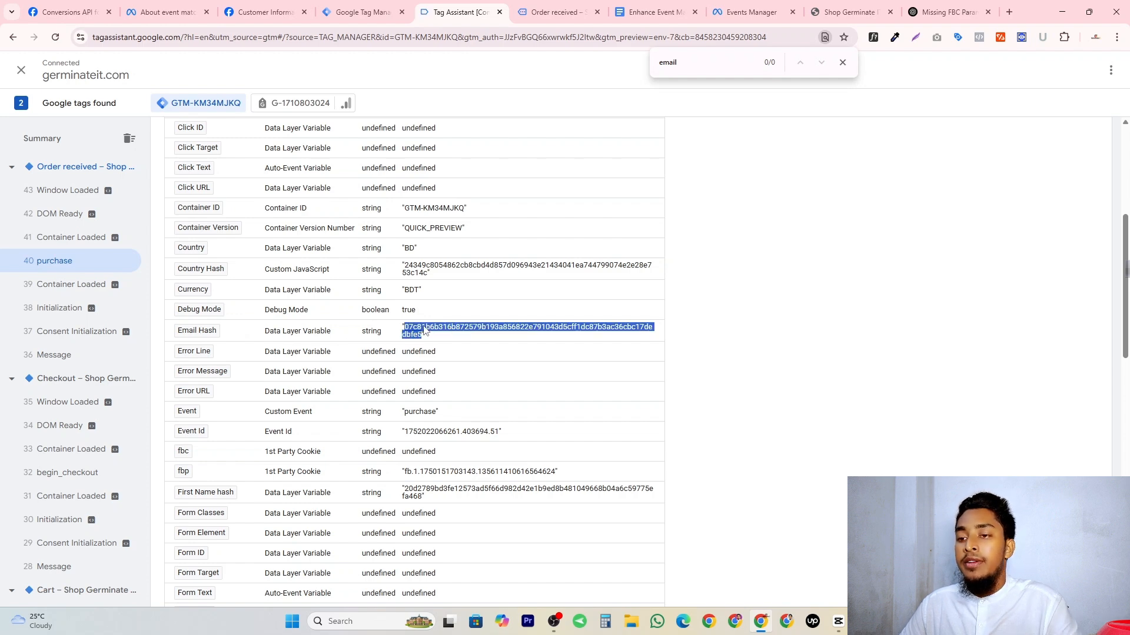
{"action": "scroll", "coordinate": [365, 391], "scroll_direction": "down", "scroll_amount": 6}
{"action": "scroll", "coordinate": [365, 403], "scroll_direction": "up", "scroll_amount": 8}
{"action": "scroll", "coordinate": [367, 404], "scroll_direction": "down", "scroll_amount": 15}
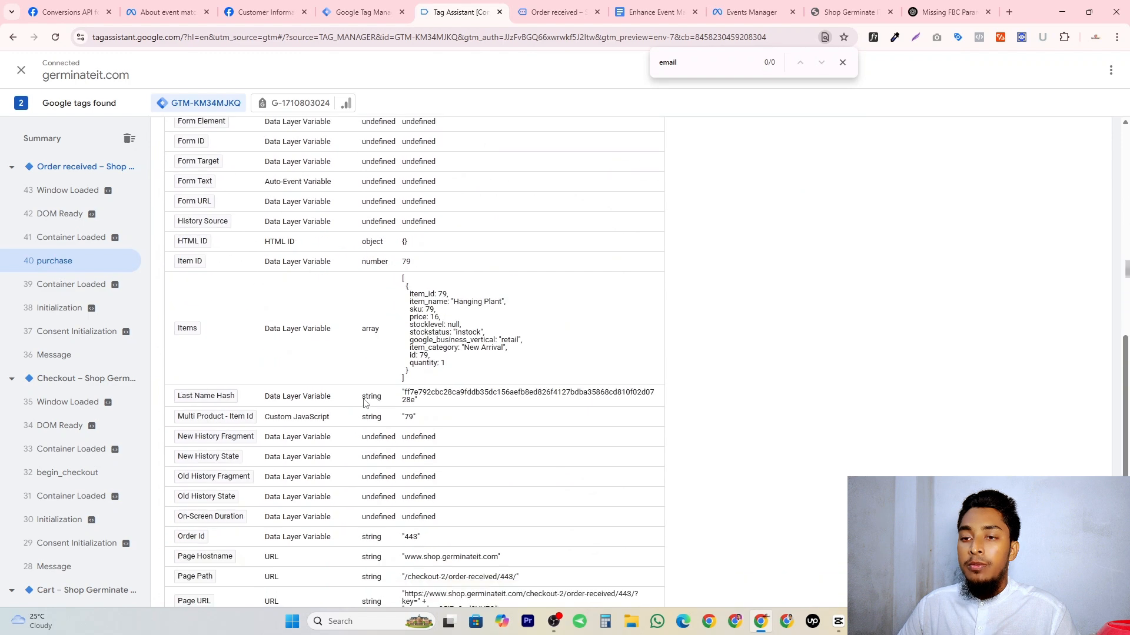
Switch to Tag Manager and open the tag list of the Web - Shop Germinate IT container.
{"action": "left_click", "coordinate": [360, 12]}
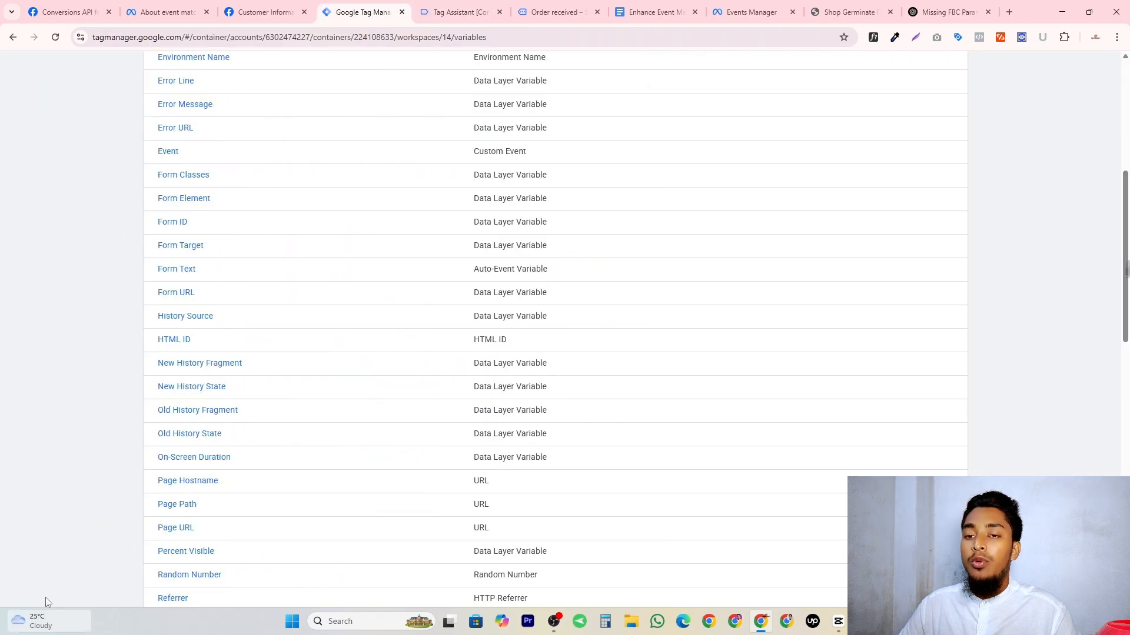
{"action": "scroll", "coordinate": [89, 221], "scroll_direction": "up", "scroll_amount": 7}
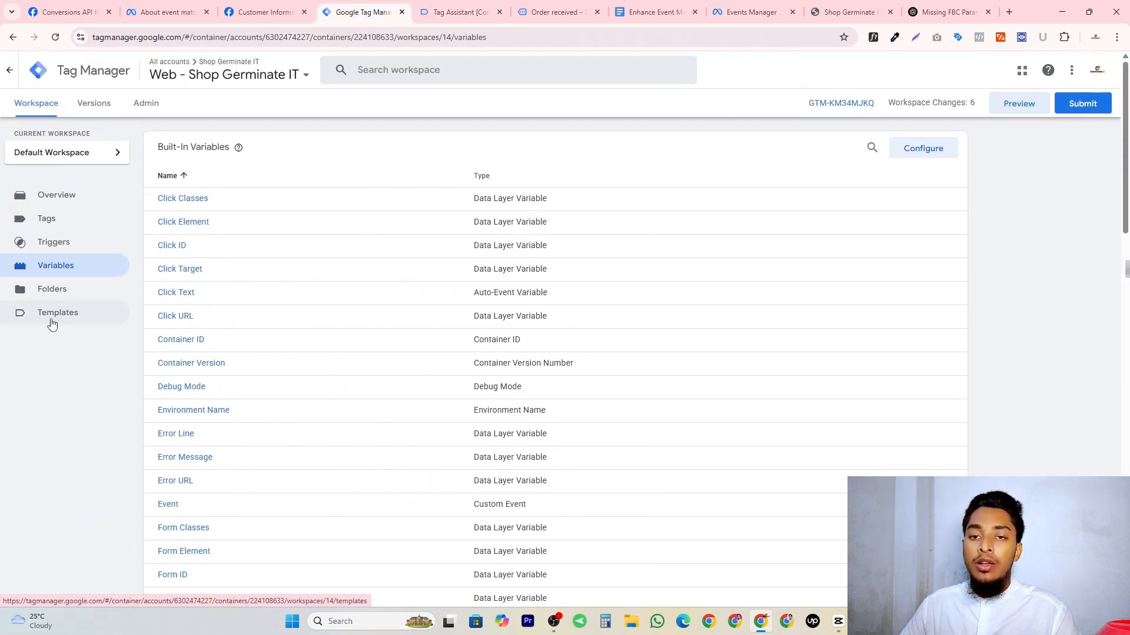
{"action": "left_click", "coordinate": [54, 226]}
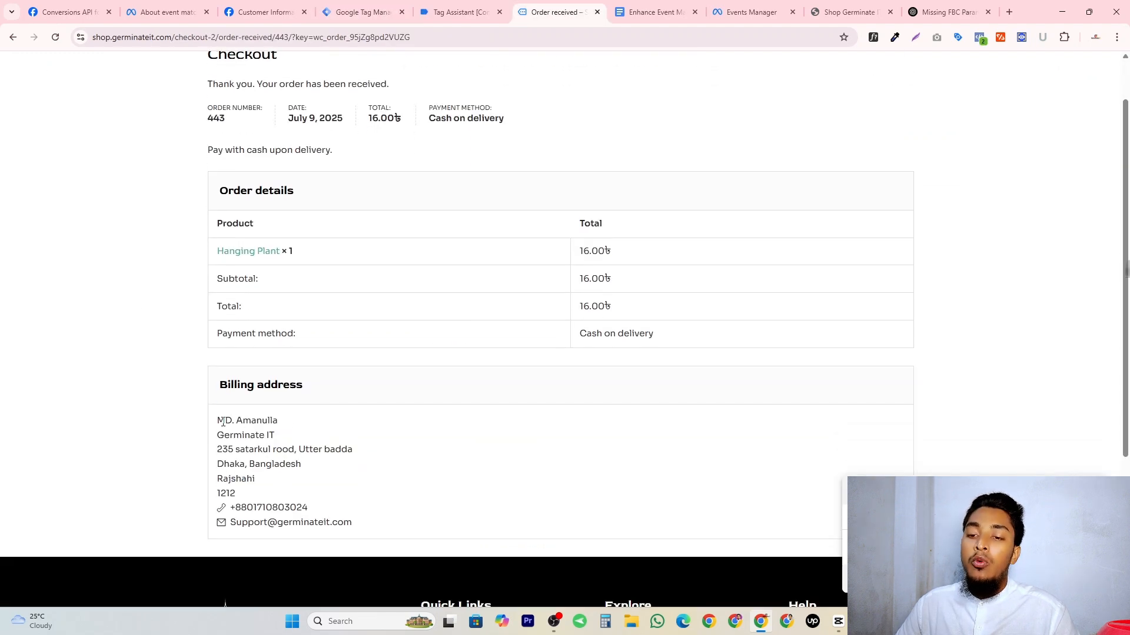
Review the customer name, street address, phone number and e-mail in the billing address of the shop's order confirmation.
{"action": "scroll", "coordinate": [542, 301], "scroll_direction": "down", "scroll_amount": 4}
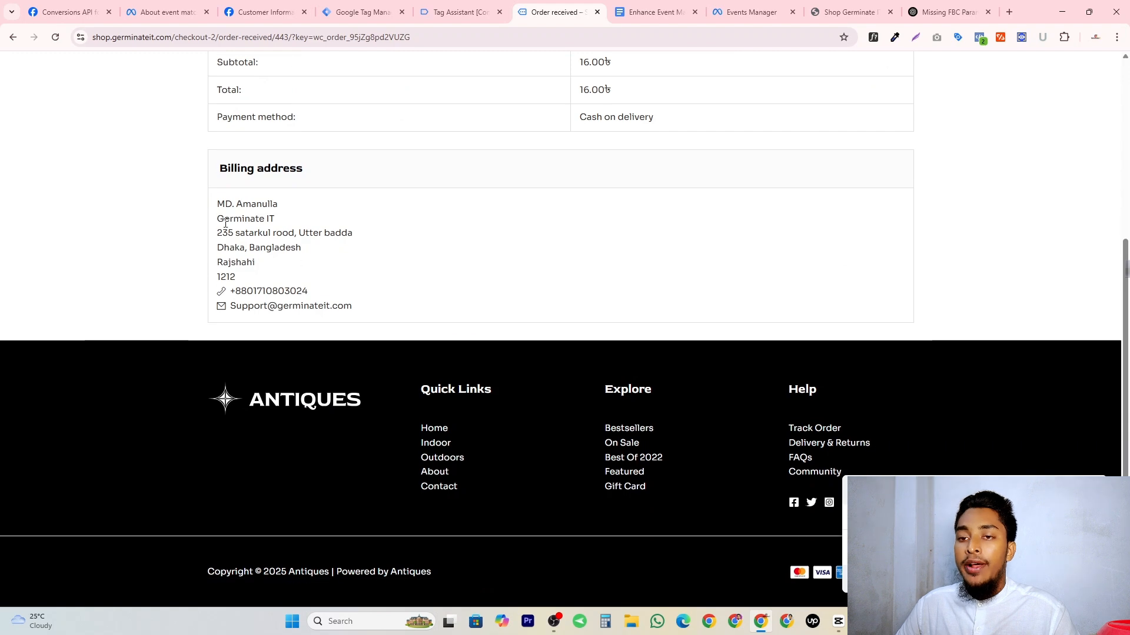
{"action": "left_click_drag", "start_coordinate": [230, 202], "coordinate": [281, 206]}
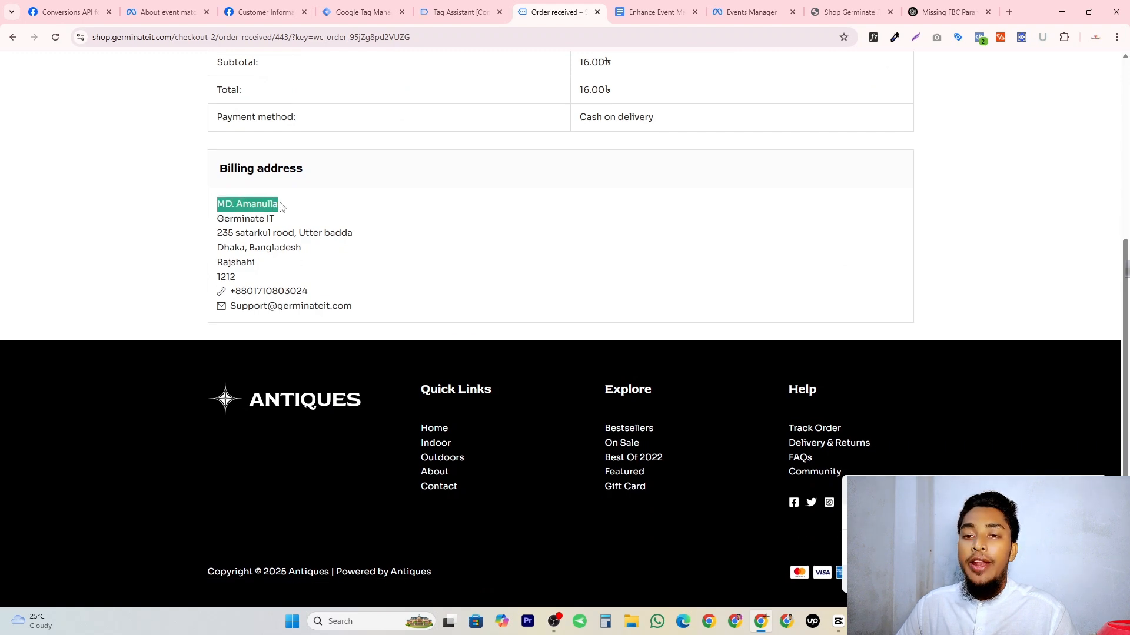
{"action": "left_click_drag", "start_coordinate": [216, 234], "coordinate": [370, 238]}
{"action": "double_click", "coordinate": [268, 292]}
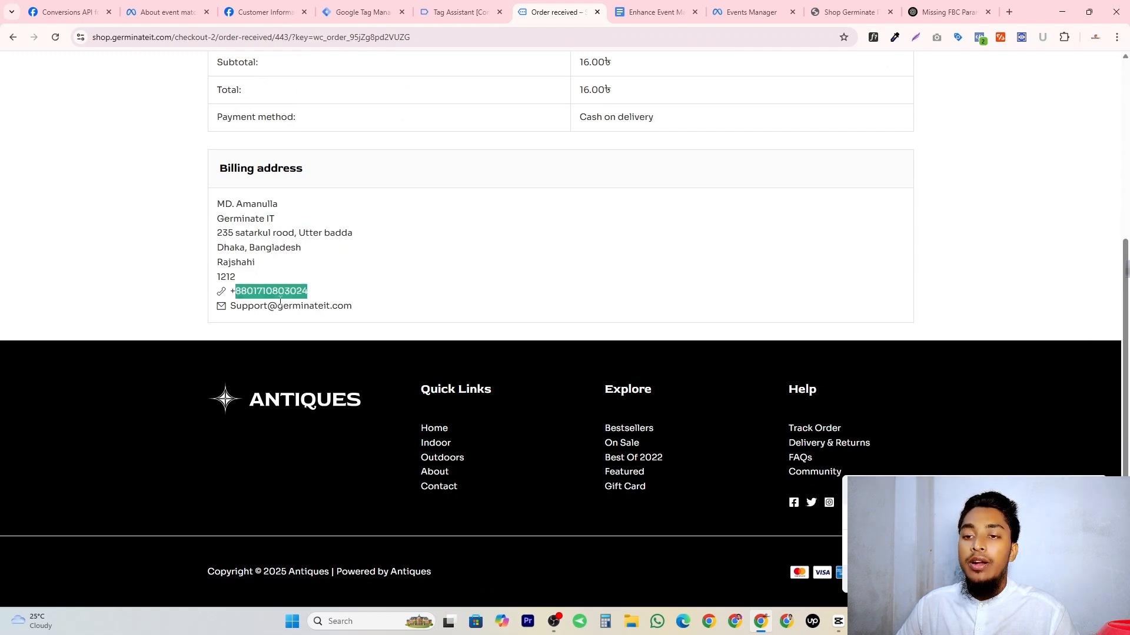
{"action": "triple_click", "coordinate": [288, 309]}
{"action": "scroll", "coordinate": [288, 309], "scroll_direction": "up", "scroll_amount": 10}
Open the Ceramic Blue Vase from Home Decor in the previewed shop, add one to the cart and return to Tag Assistant.
{"action": "left_click", "coordinate": [506, 78]}
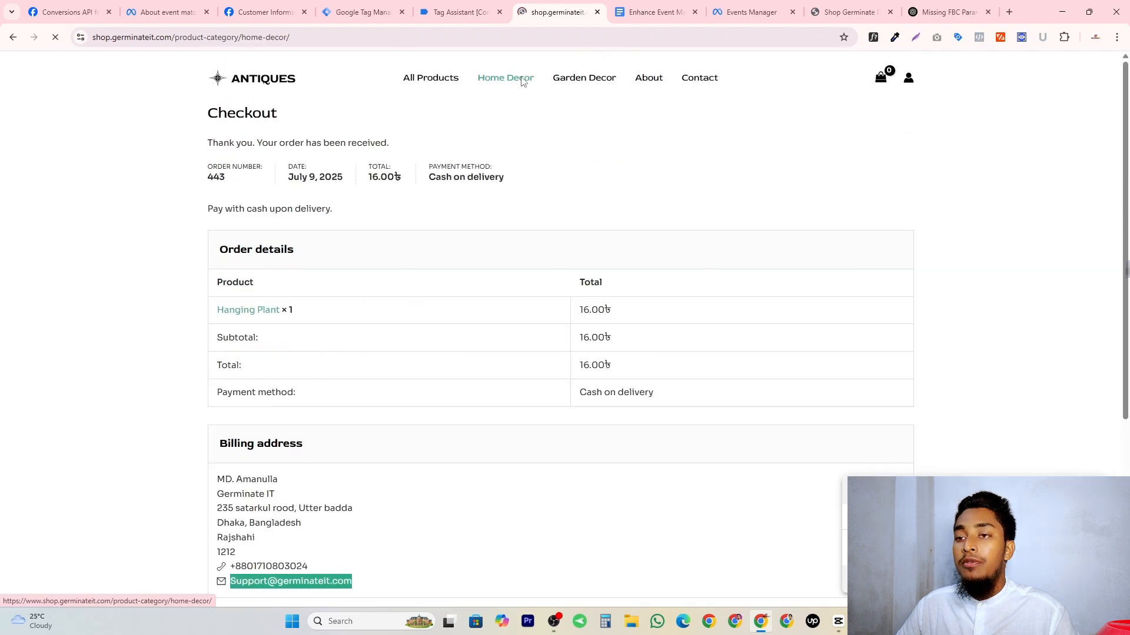
{"action": "left_click", "coordinate": [343, 412]}
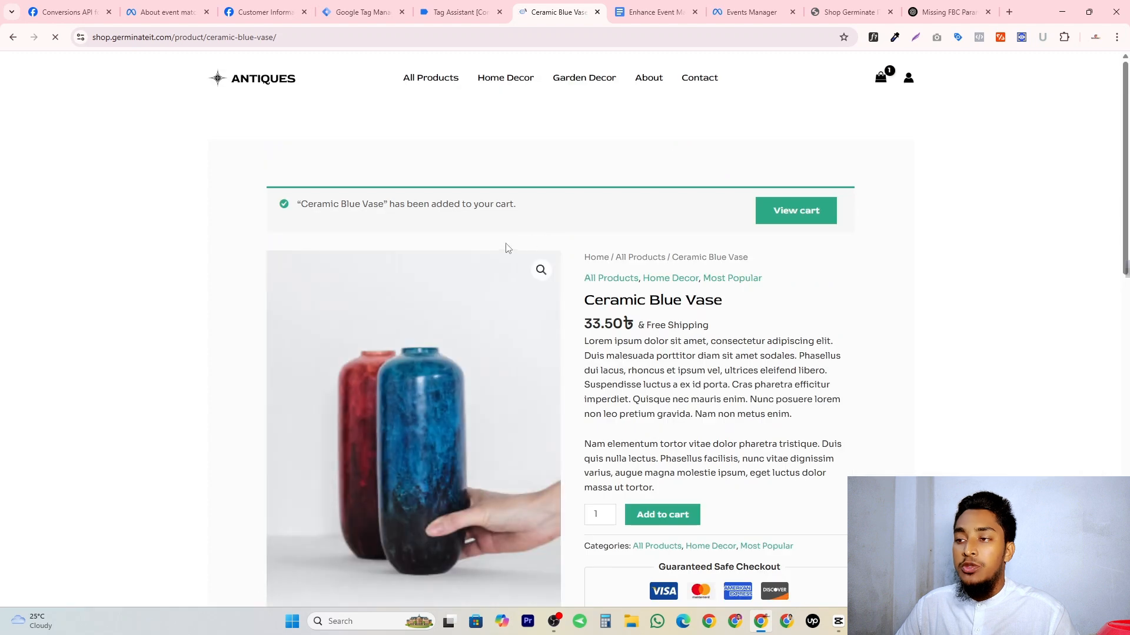
{"action": "key", "text": "ctrl+shift+Tab"}
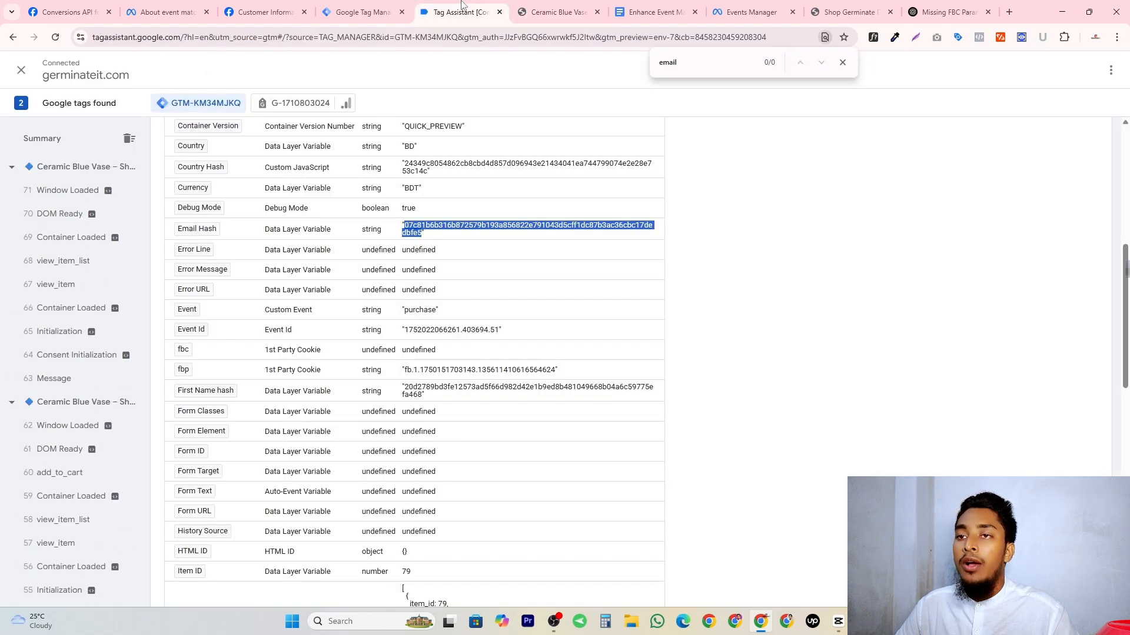
Open the -- FB - View Content tag in Tag Manager for editing and expand its object properties.
{"action": "key", "text": "ctrl+shift+Tab"}
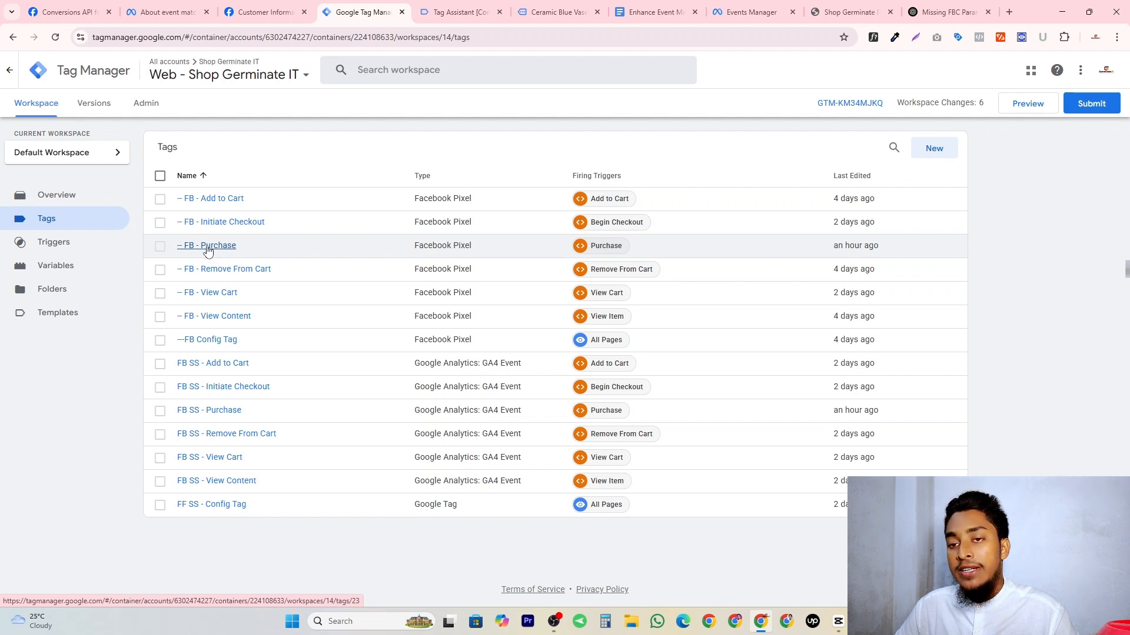
{"action": "left_click", "coordinate": [212, 318]}
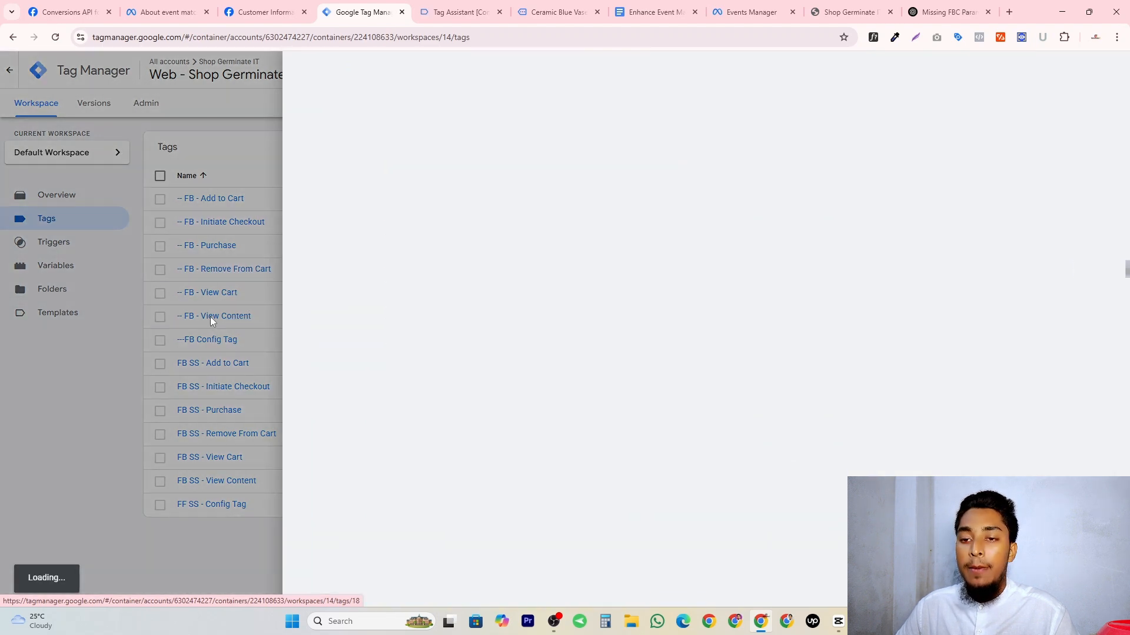
{"action": "scroll", "coordinate": [514, 232], "scroll_direction": "down", "scroll_amount": 1}
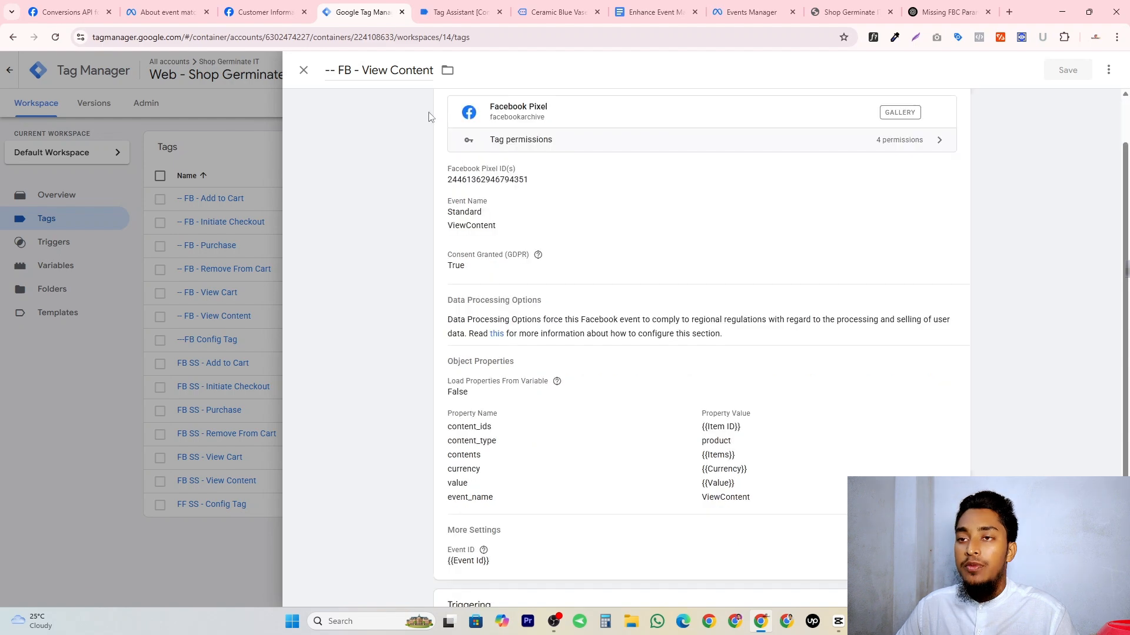
{"action": "scroll", "coordinate": [515, 232], "scroll_direction": "down", "scroll_amount": 2}
{"action": "left_click", "coordinate": [501, 336]}
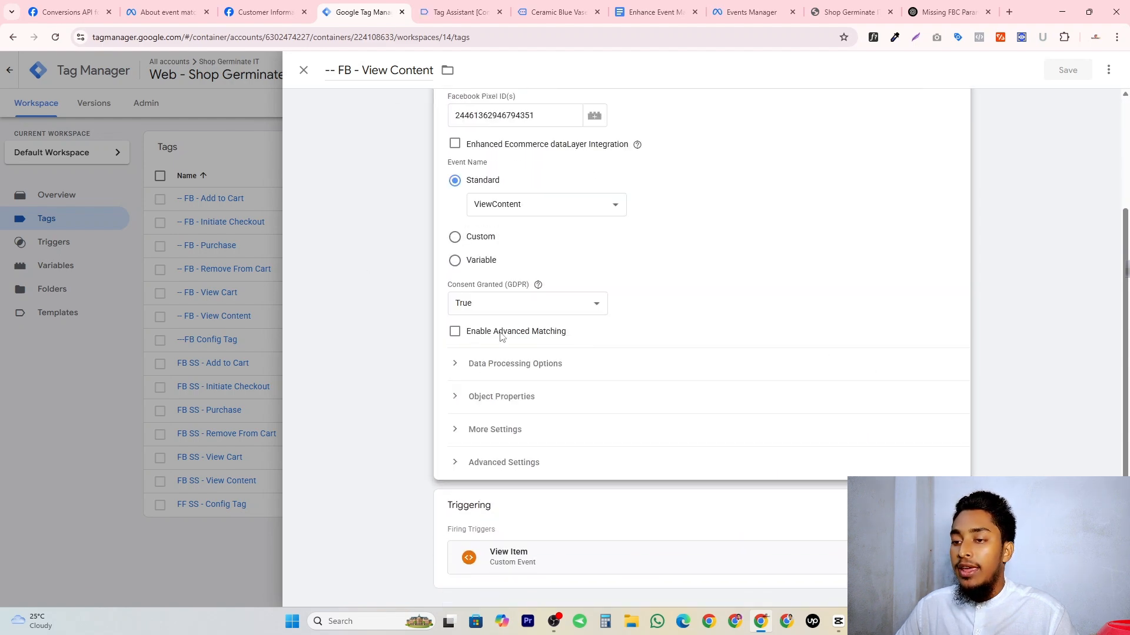
{"action": "left_click", "coordinate": [474, 399]}
{"action": "scroll", "coordinate": [677, 383], "scroll_direction": "down", "scroll_amount": 4}
Add an object property named fpc with the value {{fbc}} to the View Content tag.
{"action": "left_click", "coordinate": [519, 393]}
{"action": "type", "text": "f"}
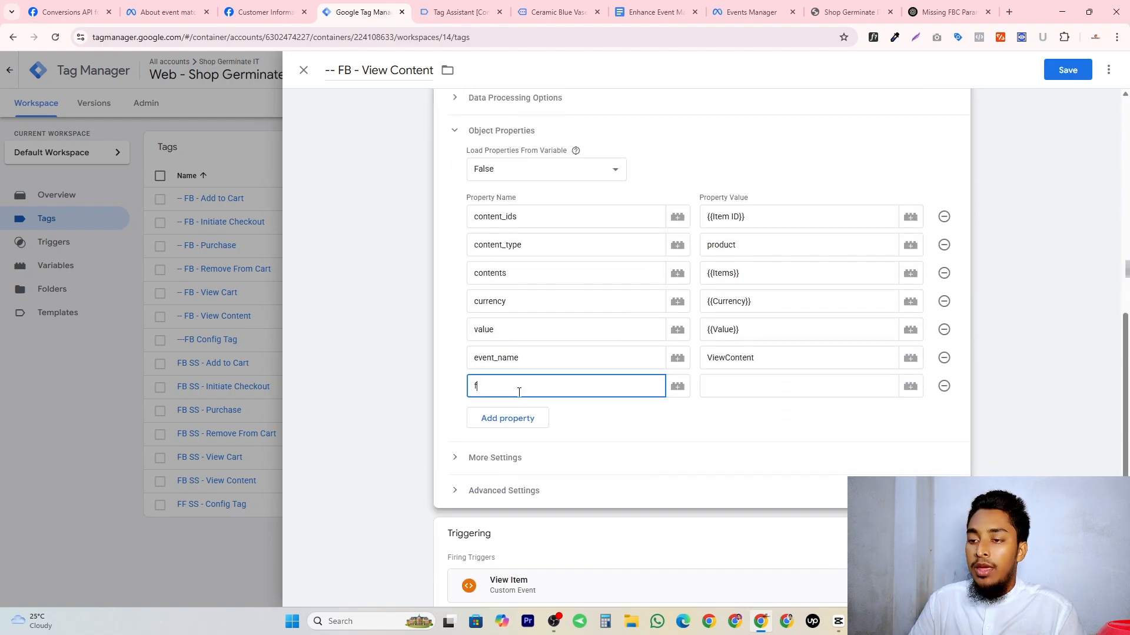
{"action": "type", "text": "pc"}
{"action": "left_click", "coordinate": [761, 386]}
{"action": "type", "text": "{{fbc}}"}
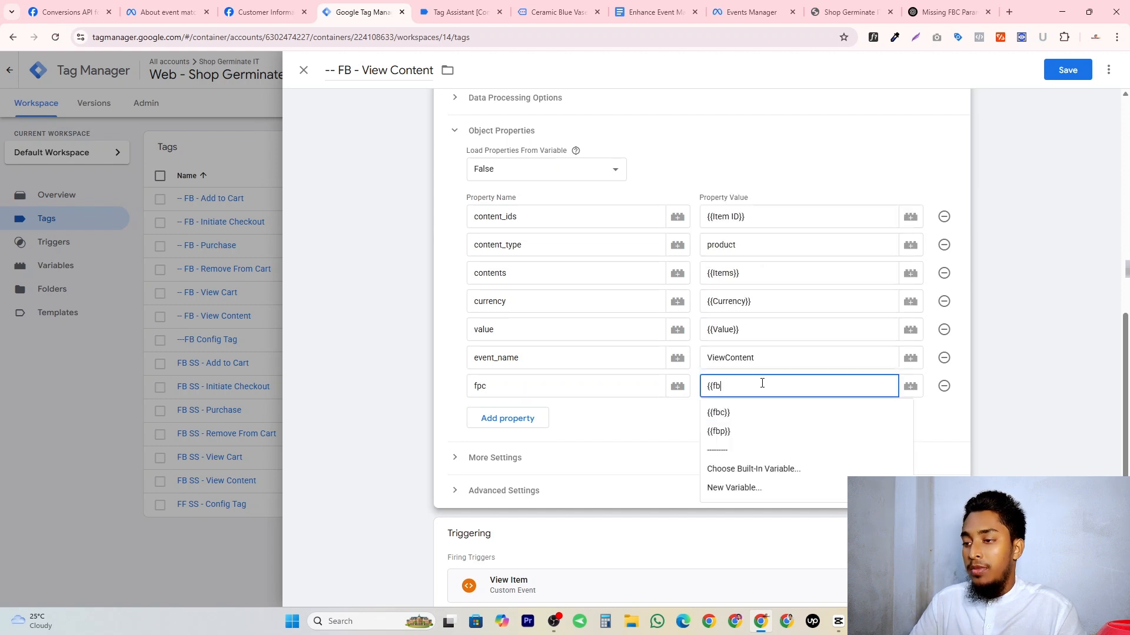
Add an object property named fbp with the value {{fbp}}, plus an empty property row below it.
{"action": "left_click", "coordinate": [517, 419]}
{"action": "left_click", "coordinate": [518, 419]}
{"action": "type", "text": "fbp"}
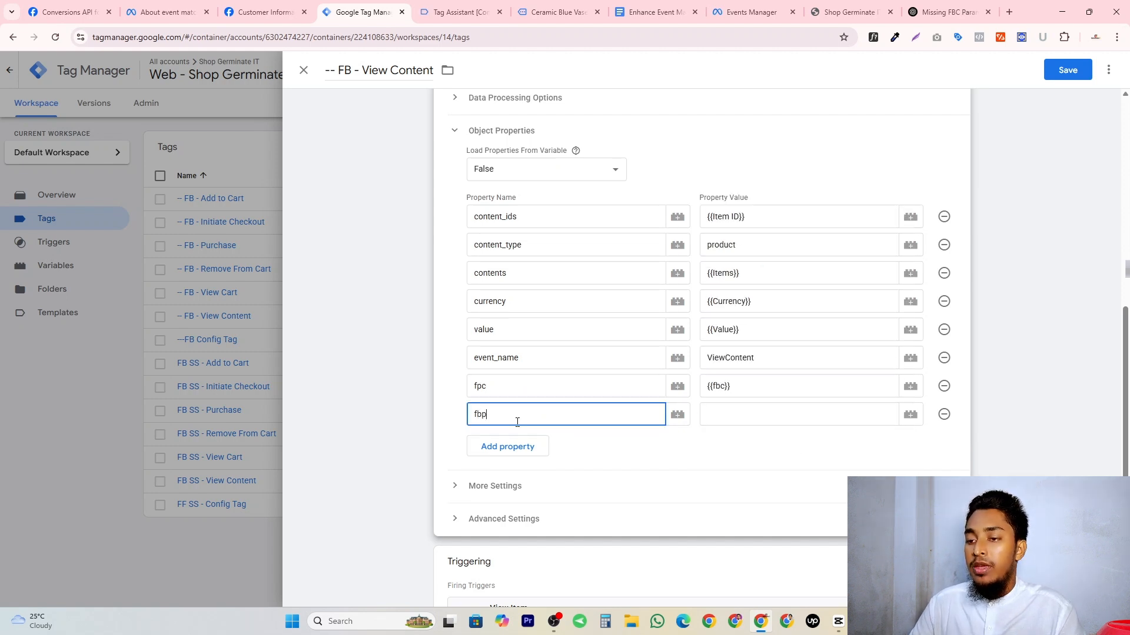
{"action": "left_click", "coordinate": [789, 414]}
{"action": "type", "text": "{{fbp}}"}
{"action": "left_click", "coordinate": [507, 447]}
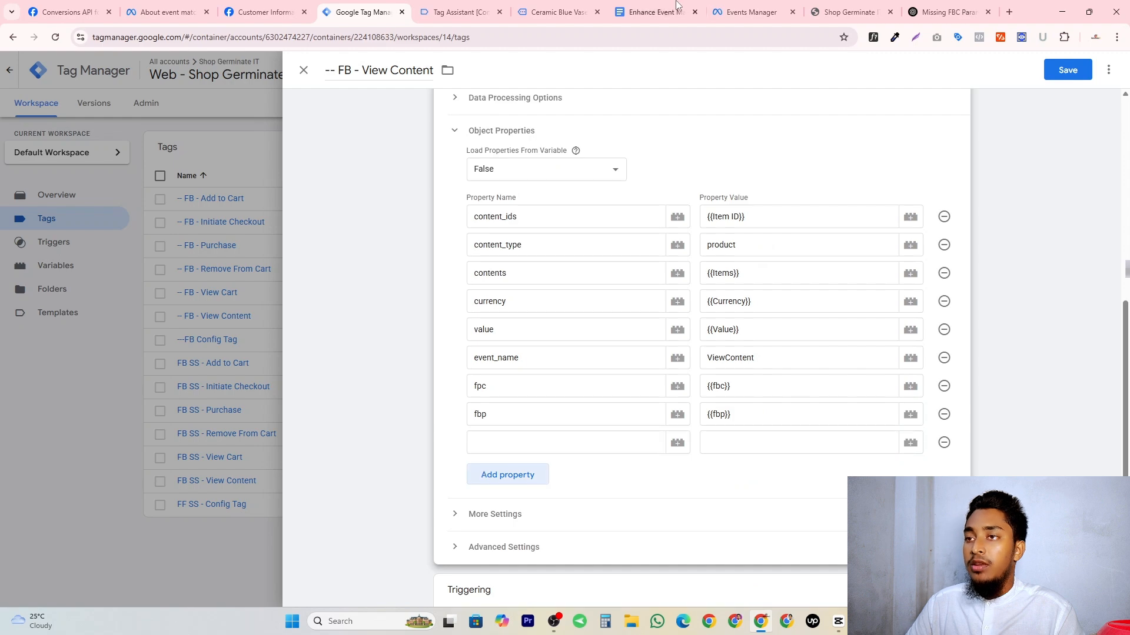
Add a first_party_collection property with the value true to the View Content tag, copying its name from the Google Doc, and save the tag.
{"action": "left_click", "coordinate": [671, 10]}
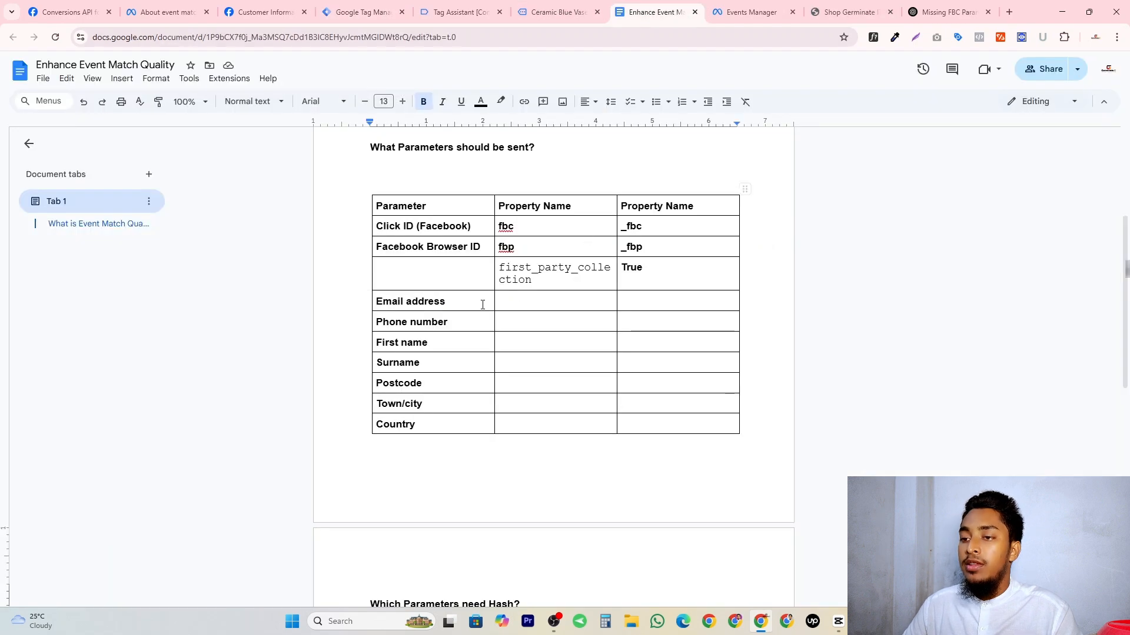
{"action": "double_click", "coordinate": [555, 268]}
{"action": "key", "text": "ctrl+c"}
{"action": "left_click", "coordinate": [363, 12]}
{"action": "key", "text": "ctrl+v"}
{"action": "left_click", "coordinate": [757, 445]}
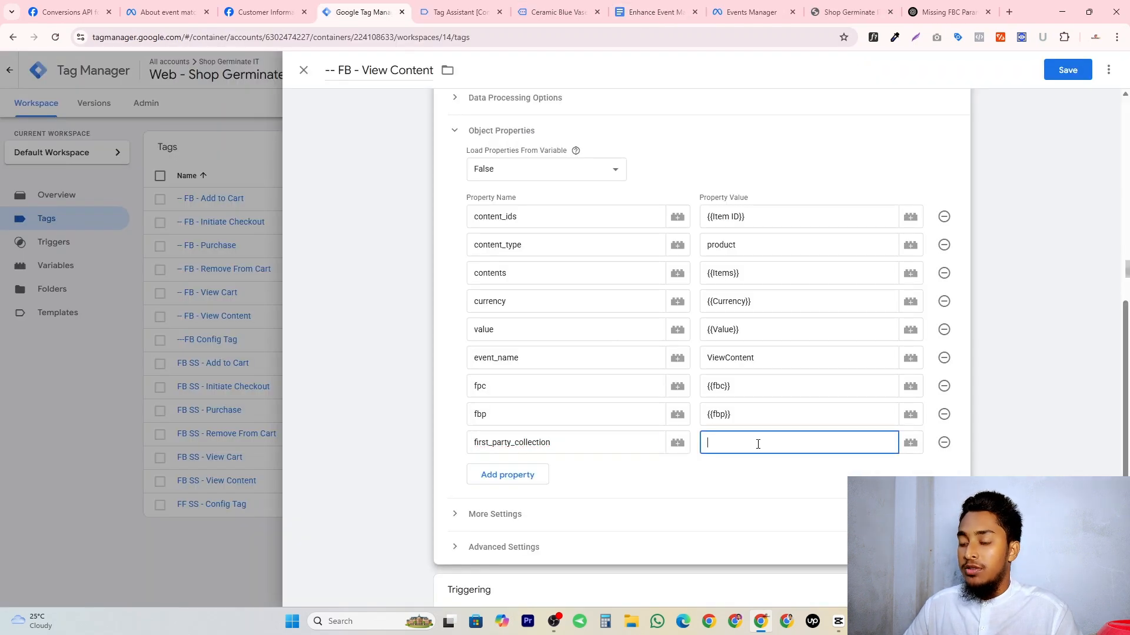
{"action": "type", "text": "true"}
{"action": "left_click", "coordinate": [1067, 70]}
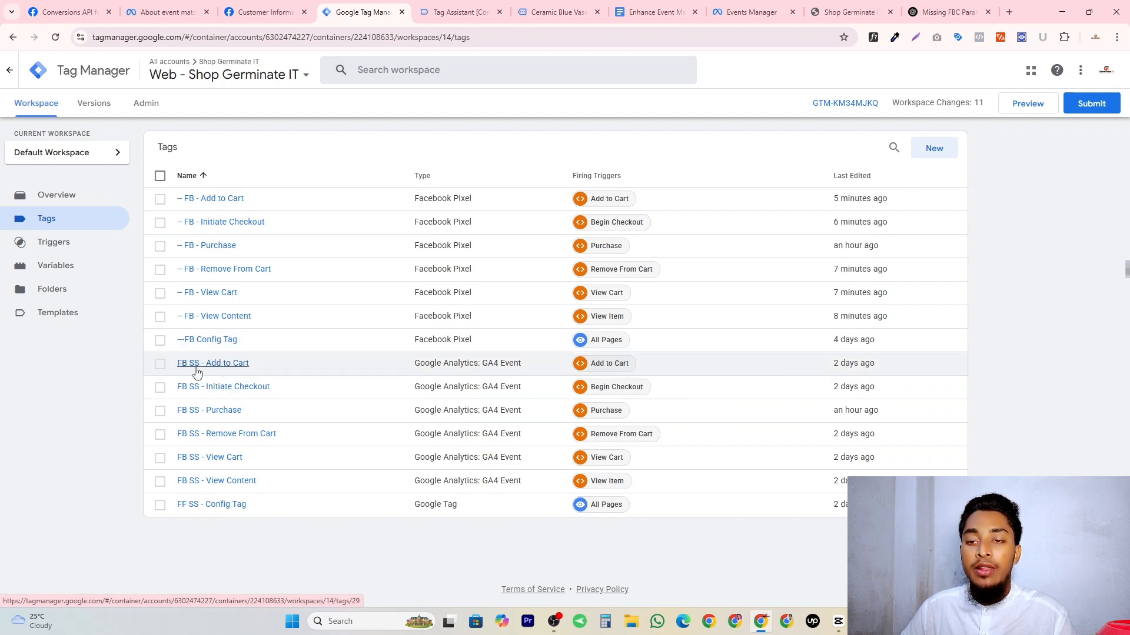
Open the FB SS - Add to Cart tag and copy the names x-fb-ck-fbc and x-fb-ck-fbp from Meta's Conversions API guide.
{"action": "left_click", "coordinate": [238, 364]}
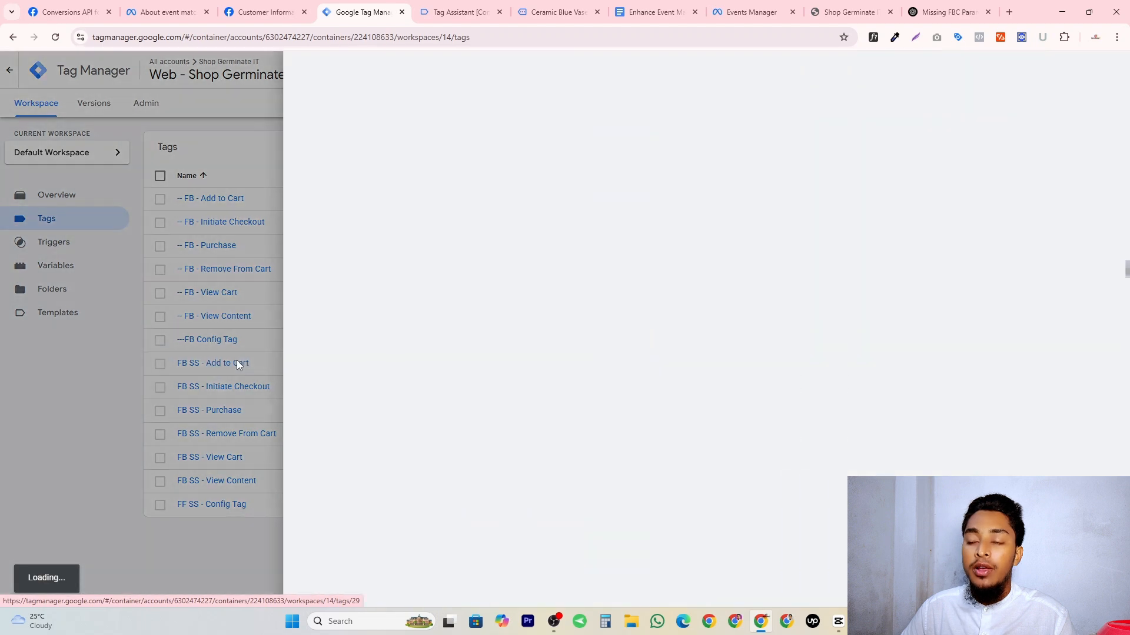
{"action": "left_click", "coordinate": [459, 12]}
{"action": "left_click", "coordinate": [653, 12]}
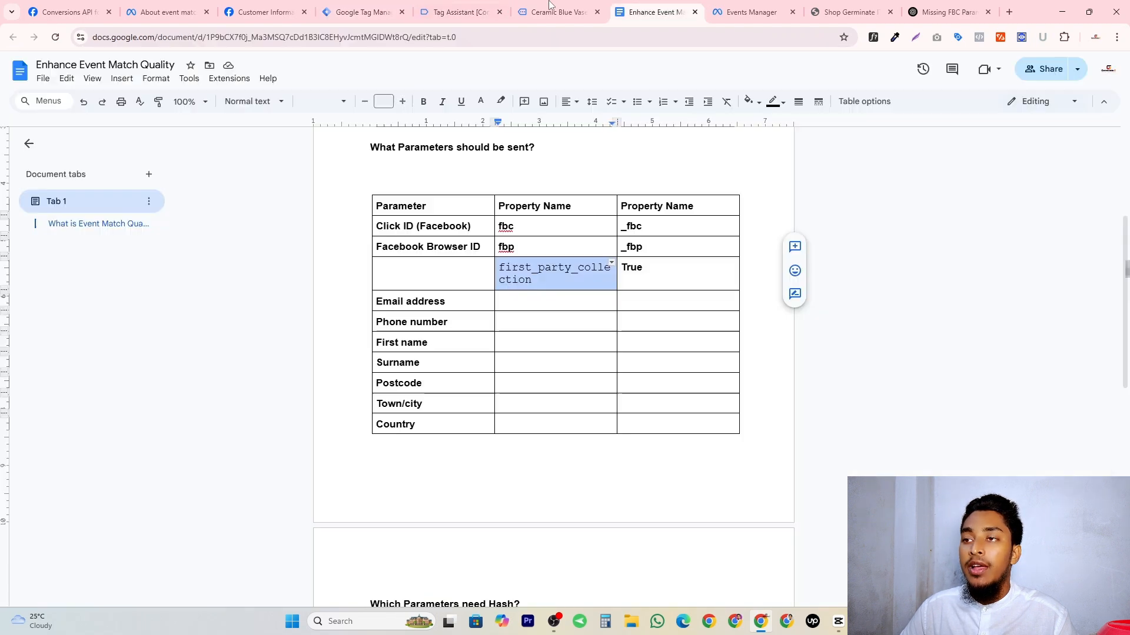
{"action": "left_click", "coordinate": [549, 4]}
{"action": "left_click", "coordinate": [653, 12]}
{"action": "left_click", "coordinate": [68, 12]}
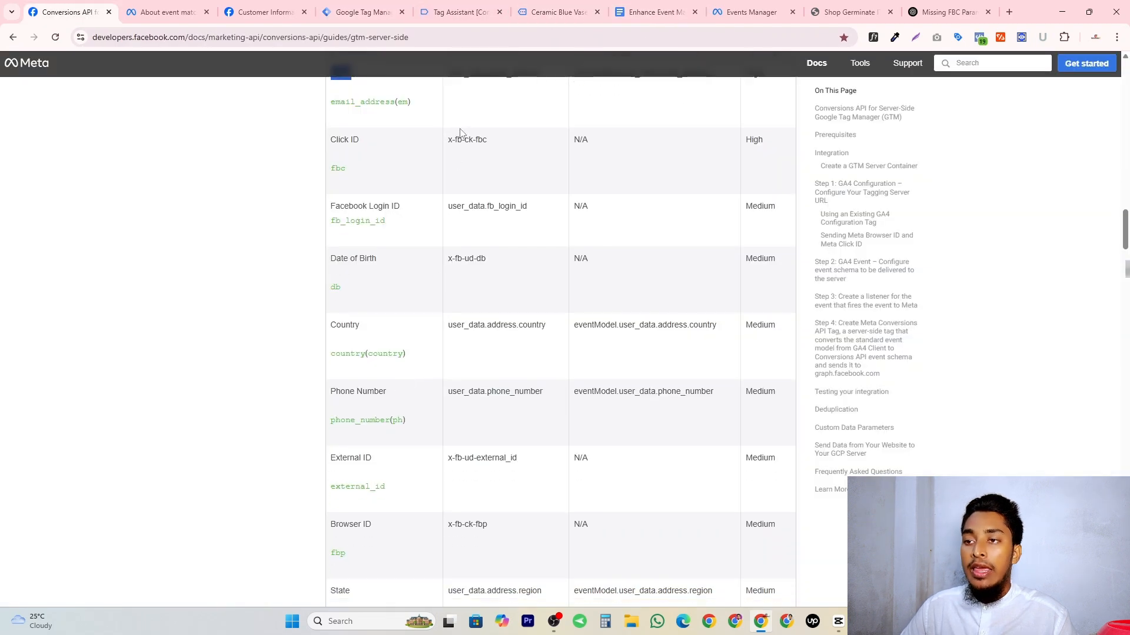
{"action": "triple_click", "coordinate": [476, 140]}
{"action": "left_click", "coordinate": [472, 142]}
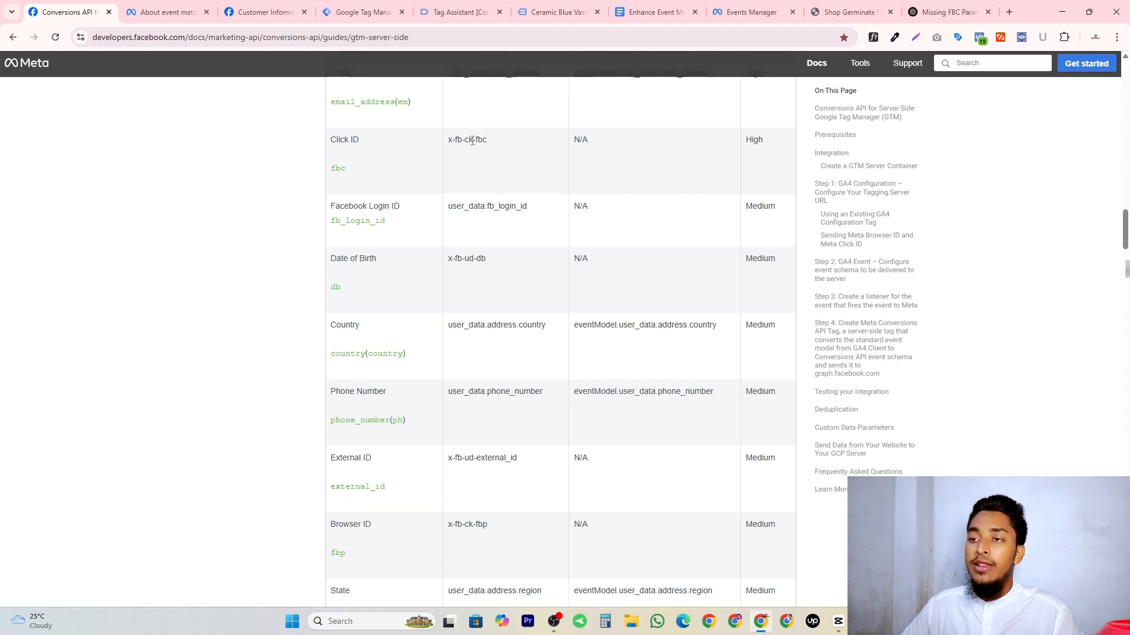
{"action": "triple_click", "coordinate": [469, 141]}
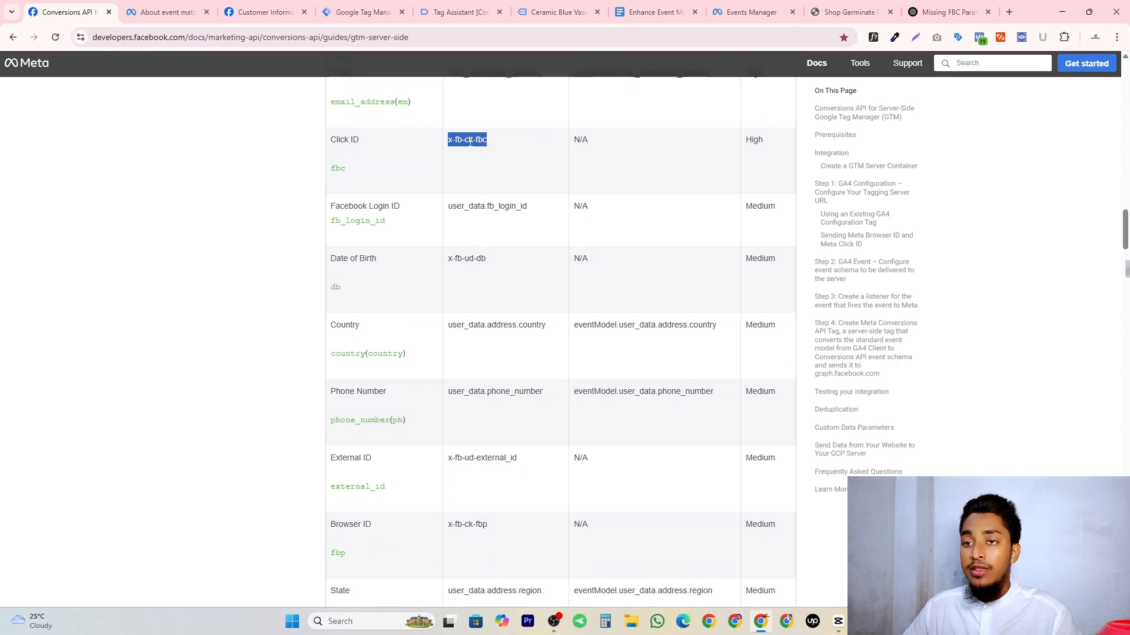
{"action": "key", "text": "ctrl+4"}
Add three empty event parameter rows below event_id in the FB SS - Add to Cart tag.
{"action": "left_click", "coordinate": [780, 367]}
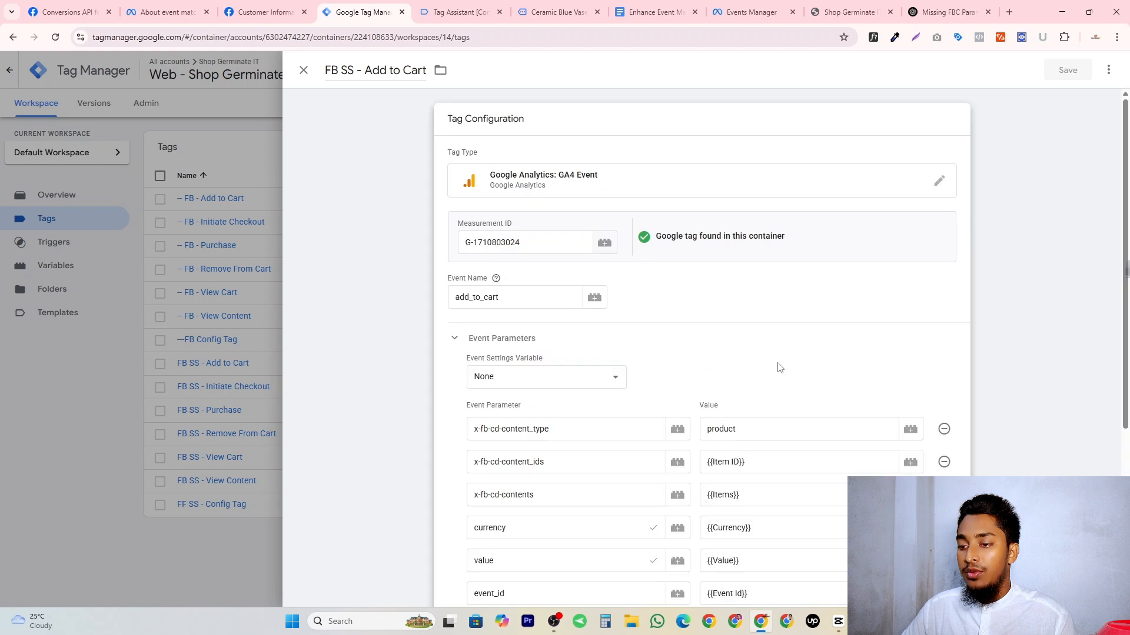
{"action": "scroll", "coordinate": [484, 471], "scroll_direction": "down", "scroll_amount": 5}
{"action": "left_click", "coordinate": [541, 359]}
{"action": "left_click", "coordinate": [529, 391]}
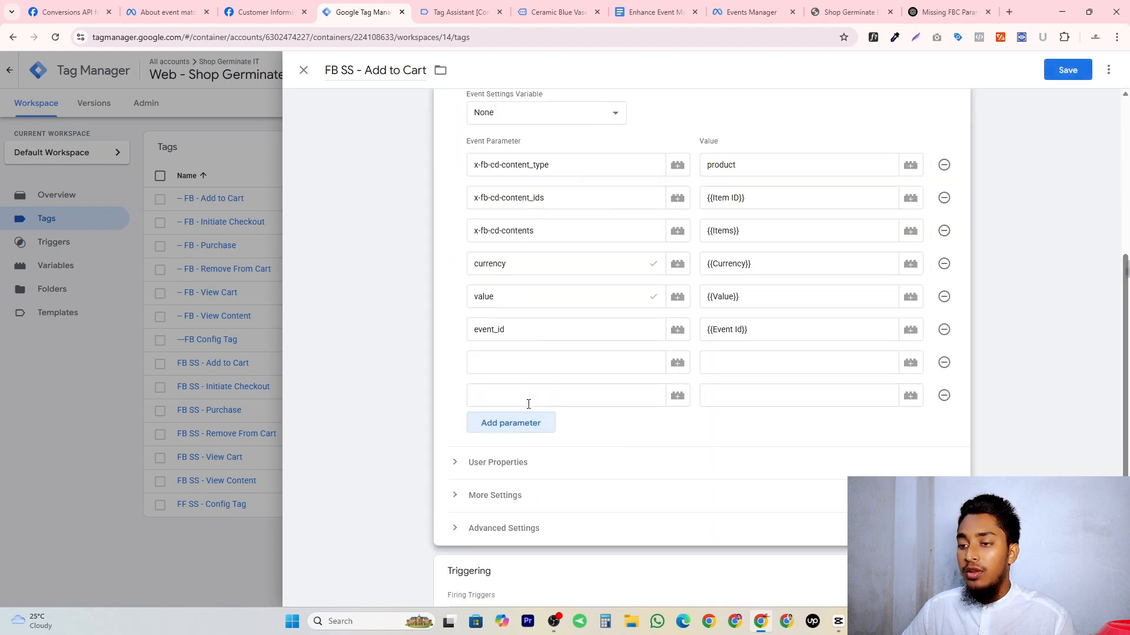
{"action": "left_click", "coordinate": [524, 423]}
Name the three new event parameters x-fb-ck-fbp, x-fb-ck-fbc and first_party_collection using the copied names.
{"action": "left_click", "coordinate": [520, 363]}
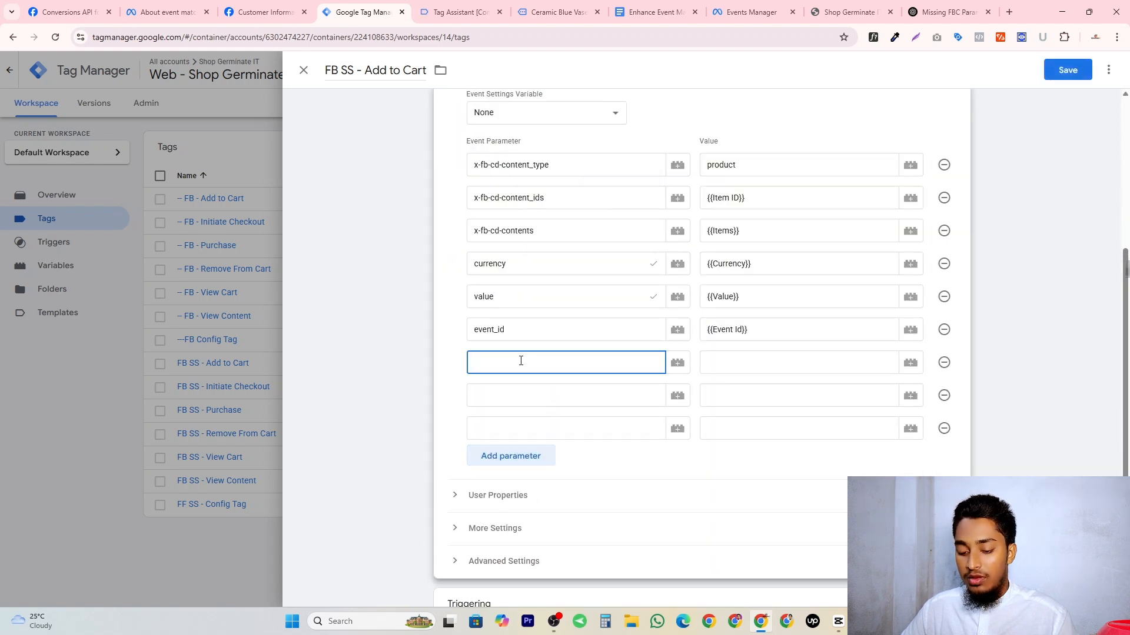
{"action": "key", "text": "super+v"}
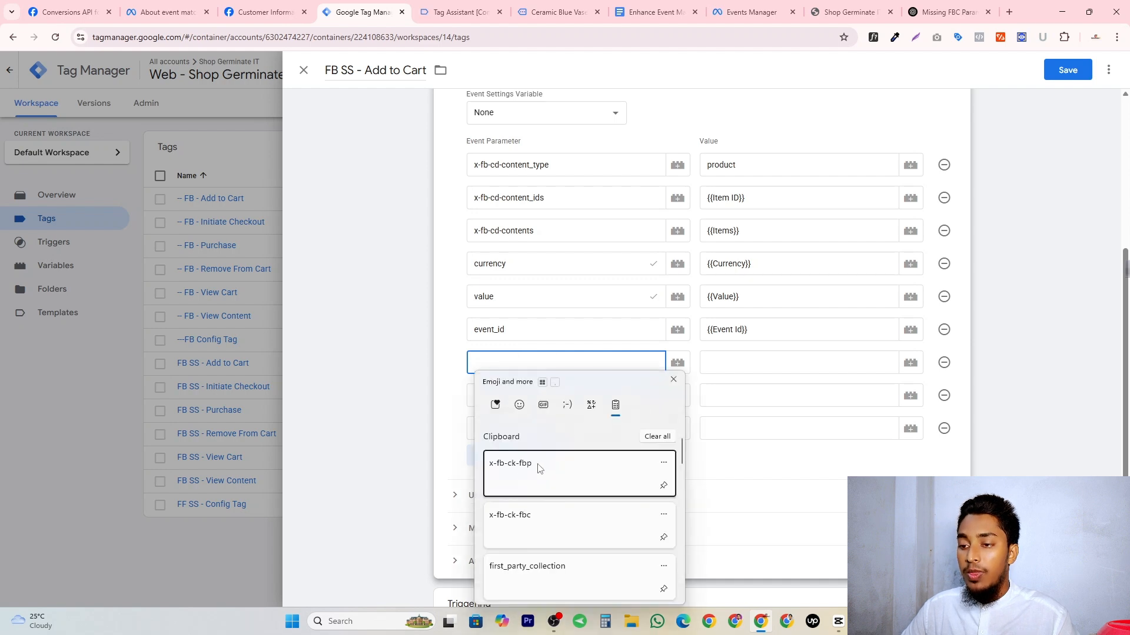
{"action": "left_click", "coordinate": [561, 467]}
{"action": "left_click", "coordinate": [512, 396]}
{"action": "key", "text": "super+v"}
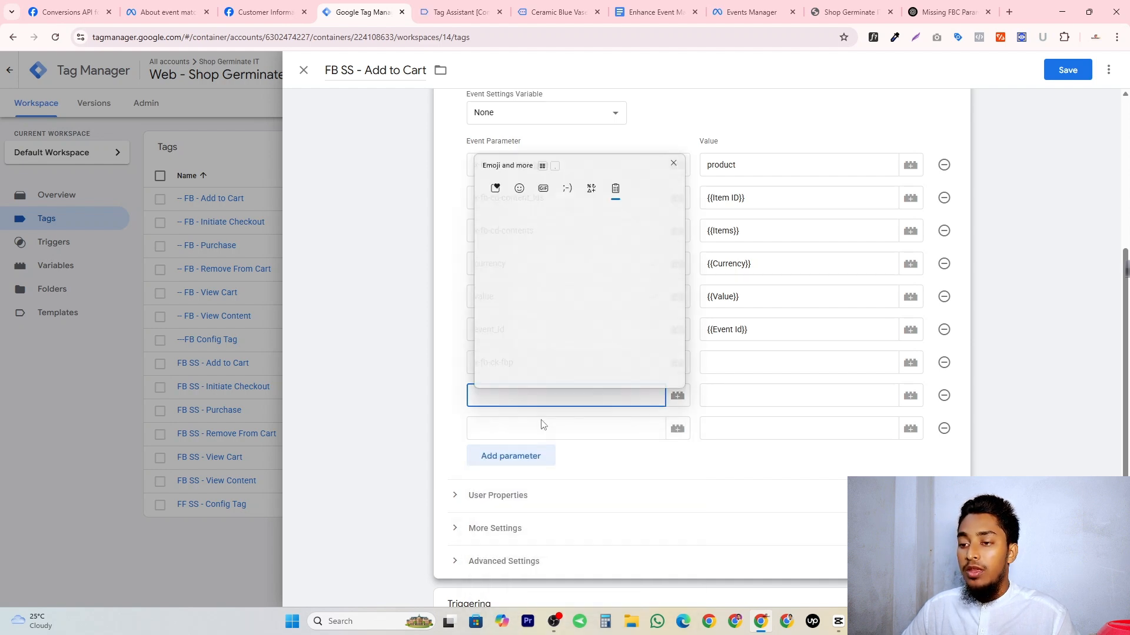
{"action": "left_click", "coordinate": [555, 306]}
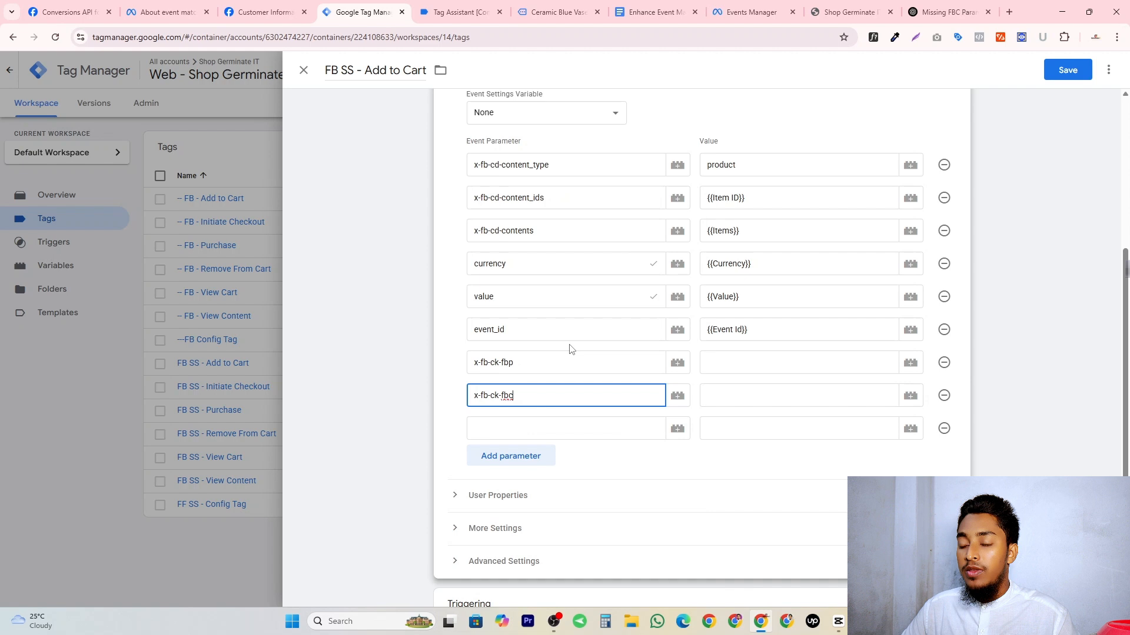
{"action": "left_click", "coordinate": [524, 426]}
{"action": "key", "text": "super+v"}
{"action": "left_click", "coordinate": [535, 385]}
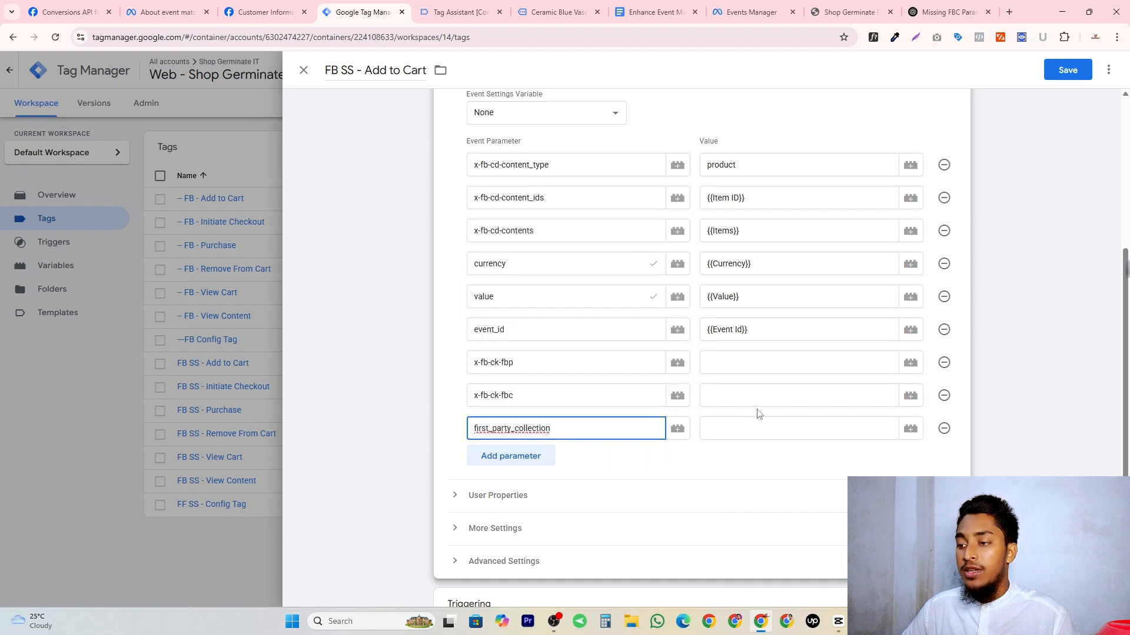
Set the value of x-fb-ck-fbp to {{fbp}} and the value of x-fb-ck-fbc to {{fbc}}.
{"action": "left_click", "coordinate": [751, 365]}
{"action": "type", "text": "{{fp"}
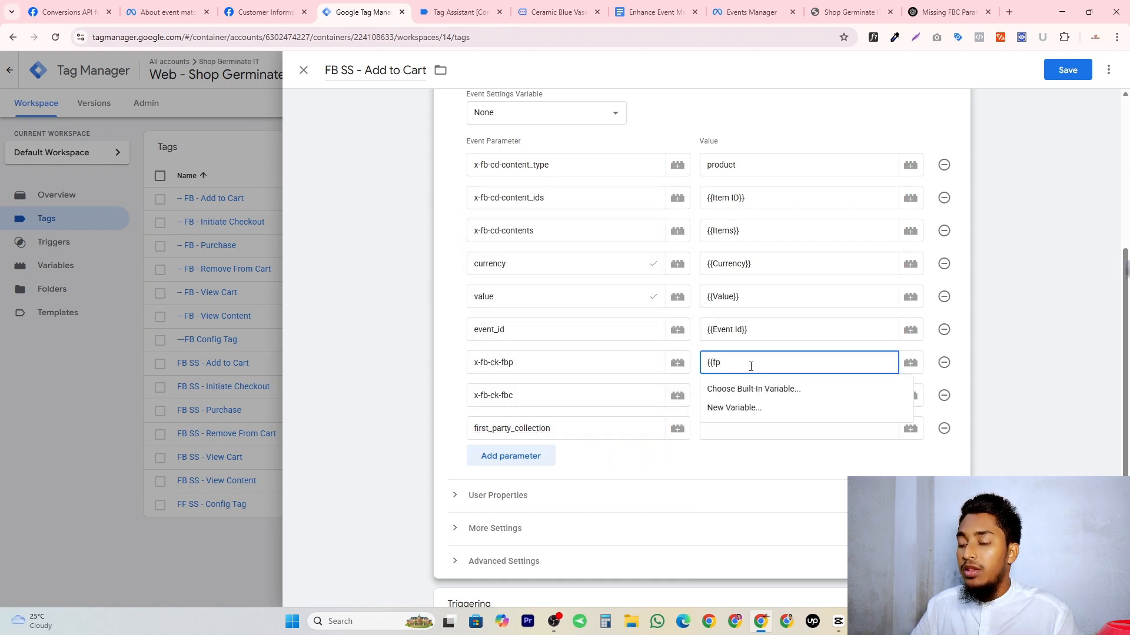
{"action": "key", "text": "BackSpace"}
{"action": "type", "text": "bp"}
{"action": "left_click", "coordinate": [739, 391]}
{"action": "left_click", "coordinate": [717, 397]}
{"action": "type", "text": "{{f"}
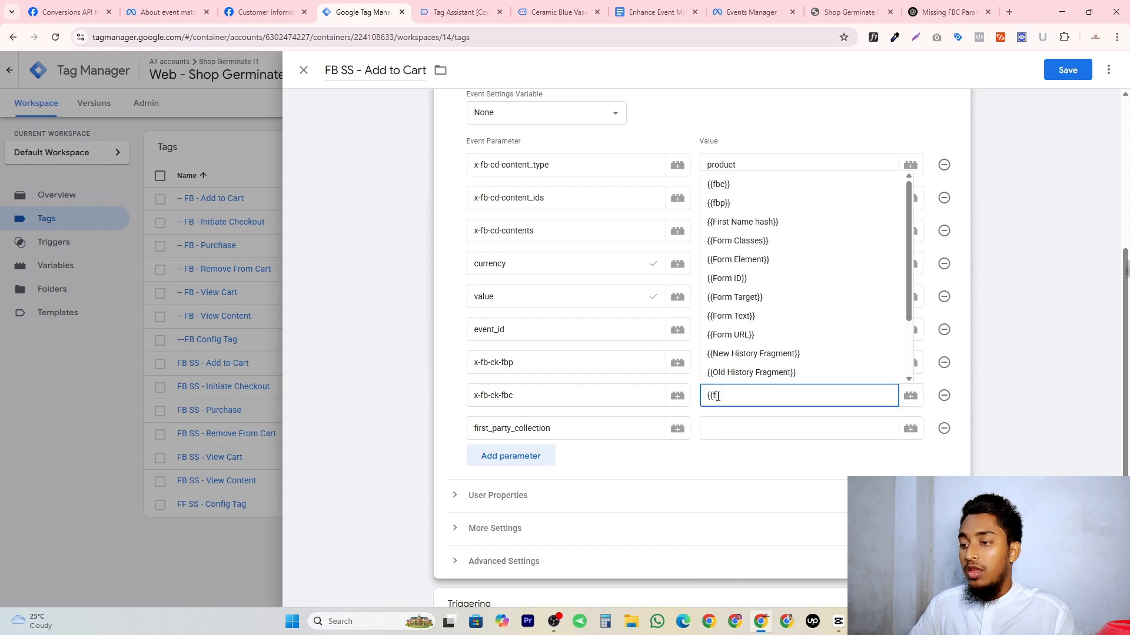
{"action": "type", "text": "bc"}
{"action": "left_click", "coordinate": [719, 422]}
Set first_party_collection to true and save the FB SS - Add to Cart tag.
{"action": "left_click", "coordinate": [734, 426]}
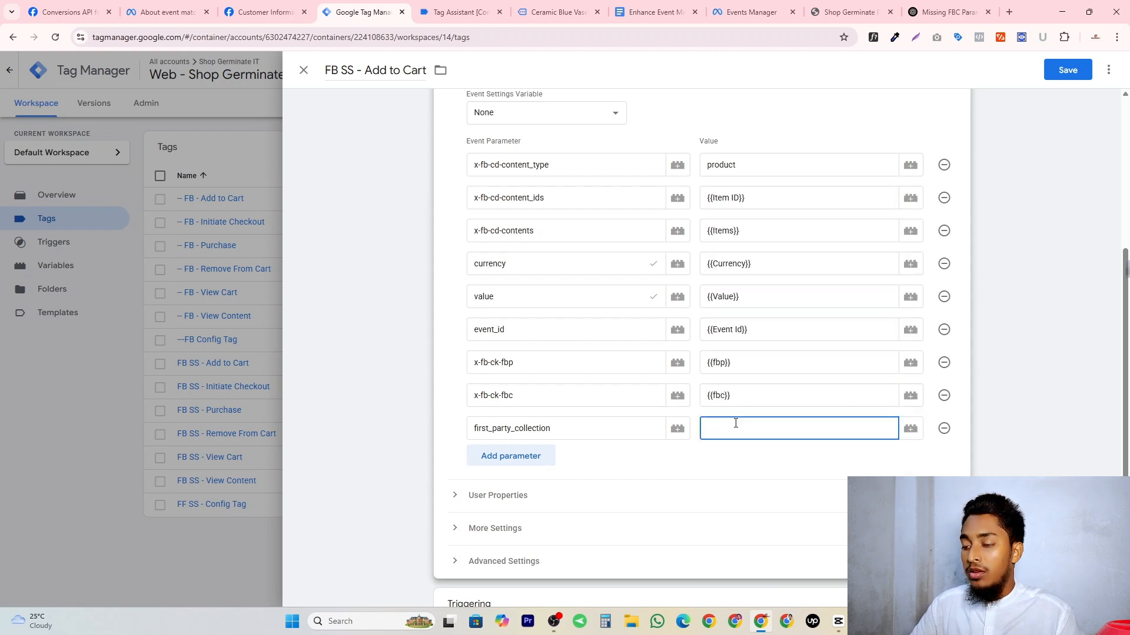
{"action": "type", "text": "true"}
{"action": "left_click", "coordinate": [1068, 70]}
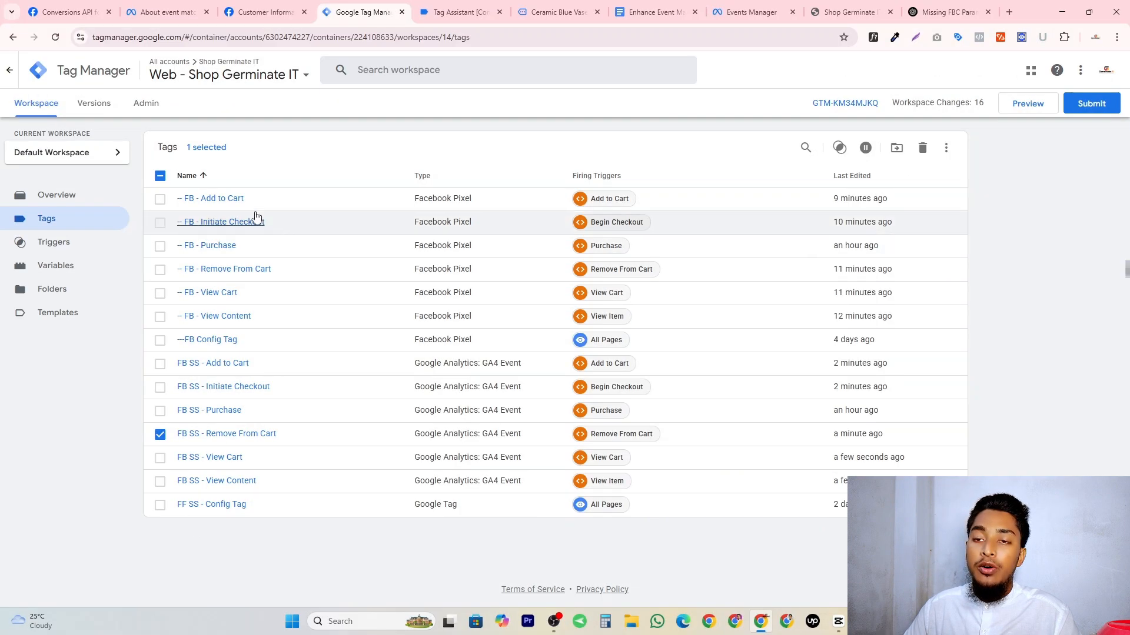
Deselect FB SS - Remove From Cart in the tag list and select -- FB - Purchase and FB SS - Purchase instead.
{"action": "left_click", "coordinate": [160, 435]}
{"action": "left_click", "coordinate": [160, 246]}
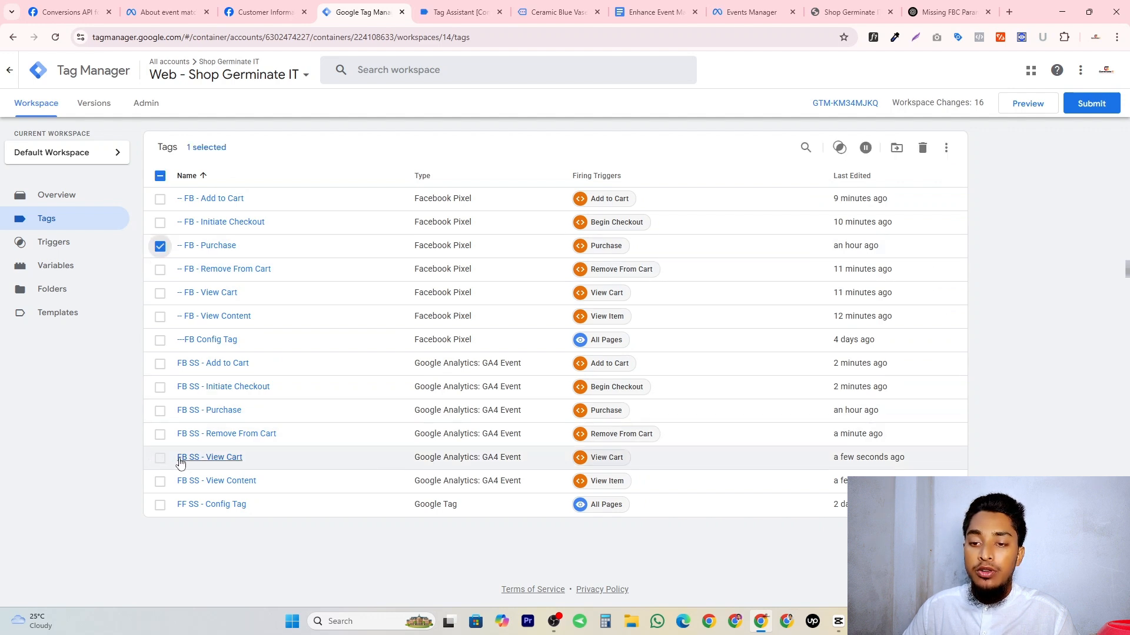
{"action": "left_click", "coordinate": [160, 411]}
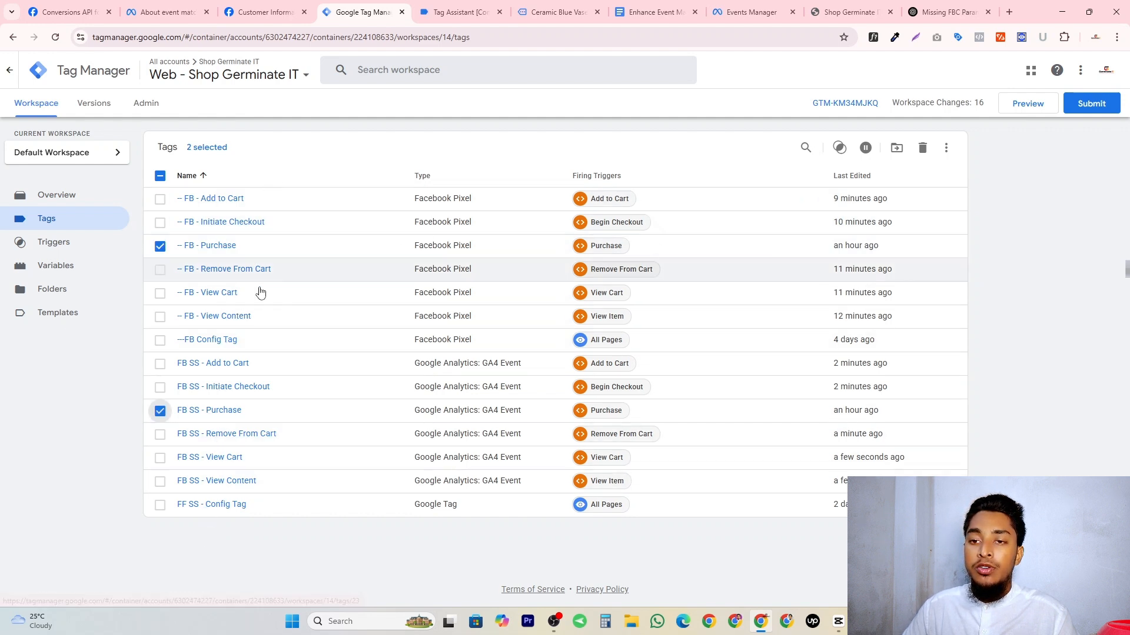
Open the -- FB - Purchase tag for editing and name a new object property fbp below transaction_id.
{"action": "left_click", "coordinate": [215, 250]}
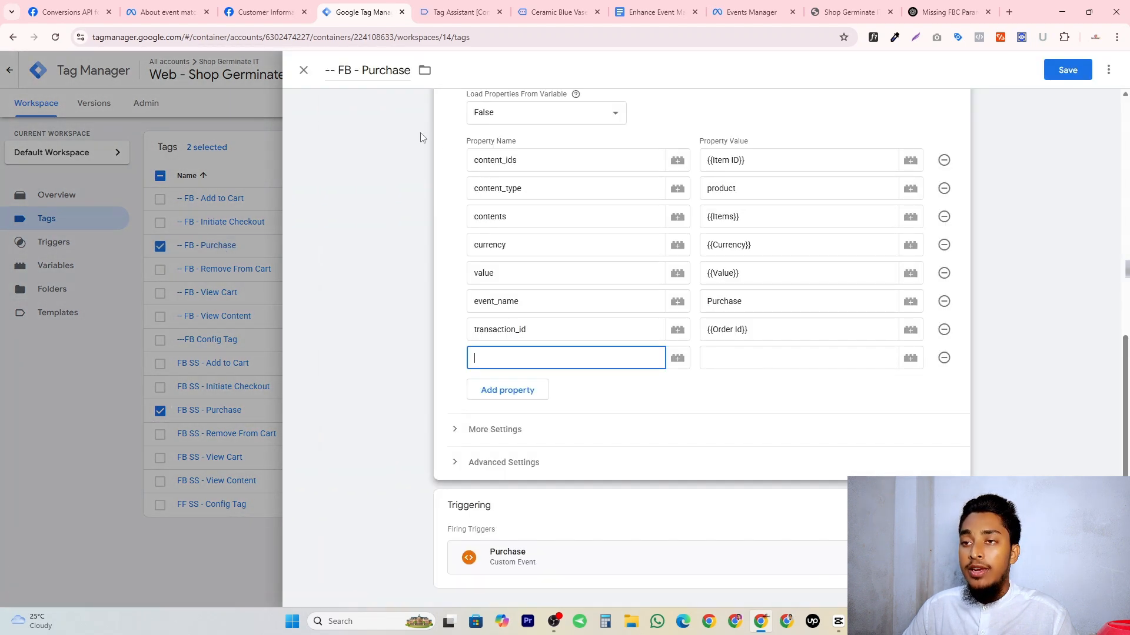
{"action": "scroll", "coordinate": [406, 203], "scroll_direction": "up", "scroll_amount": 2}
{"action": "left_click", "coordinate": [408, 204]}
{"action": "scroll", "coordinate": [577, 209], "scroll_direction": "down", "scroll_amount": 3}
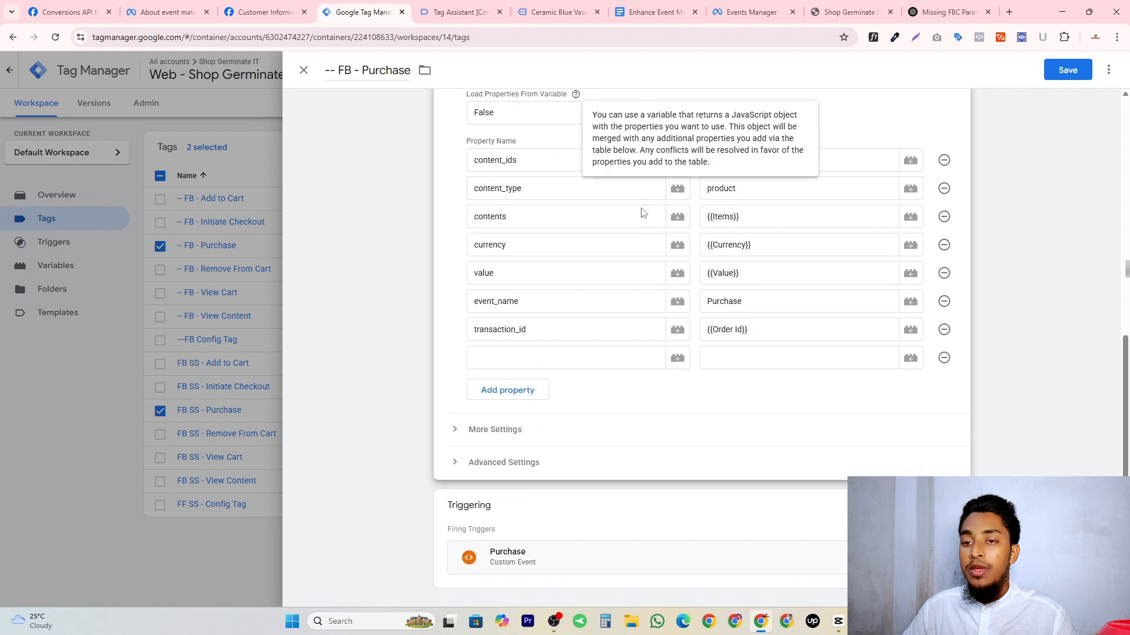
{"action": "left_click", "coordinate": [549, 352]}
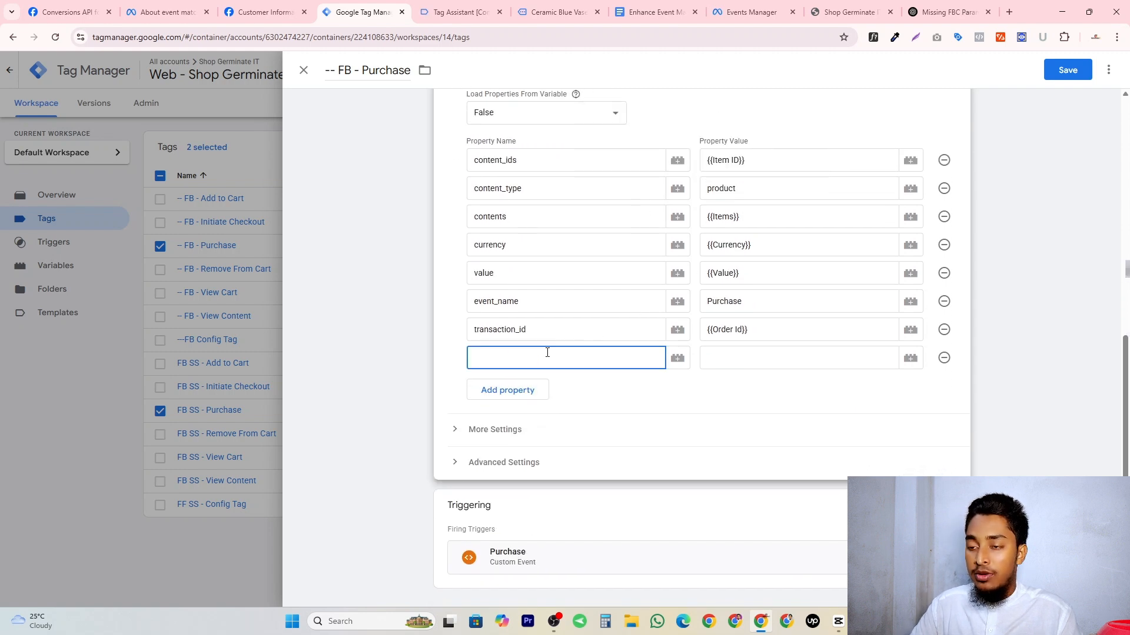
{"action": "type", "text": "fbp"}
Add more property rows to the Purchase tag and name the next two fbc and first_party_collection.
{"action": "left_click", "coordinate": [518, 449]}
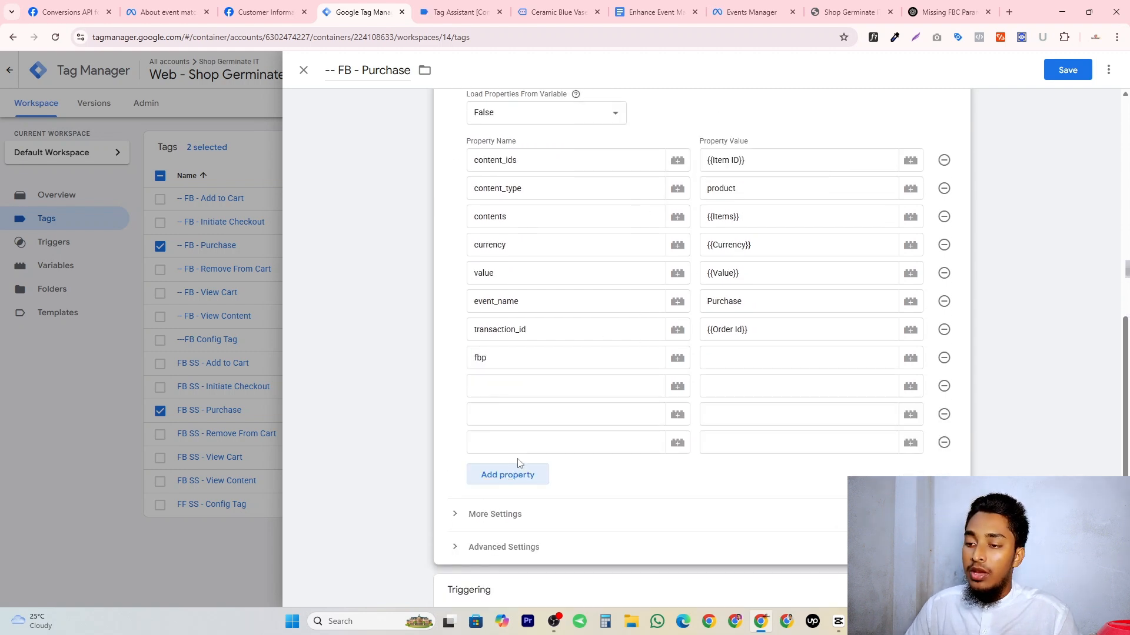
{"action": "left_click", "coordinate": [517, 483]}
{"action": "left_click", "coordinate": [518, 389]}
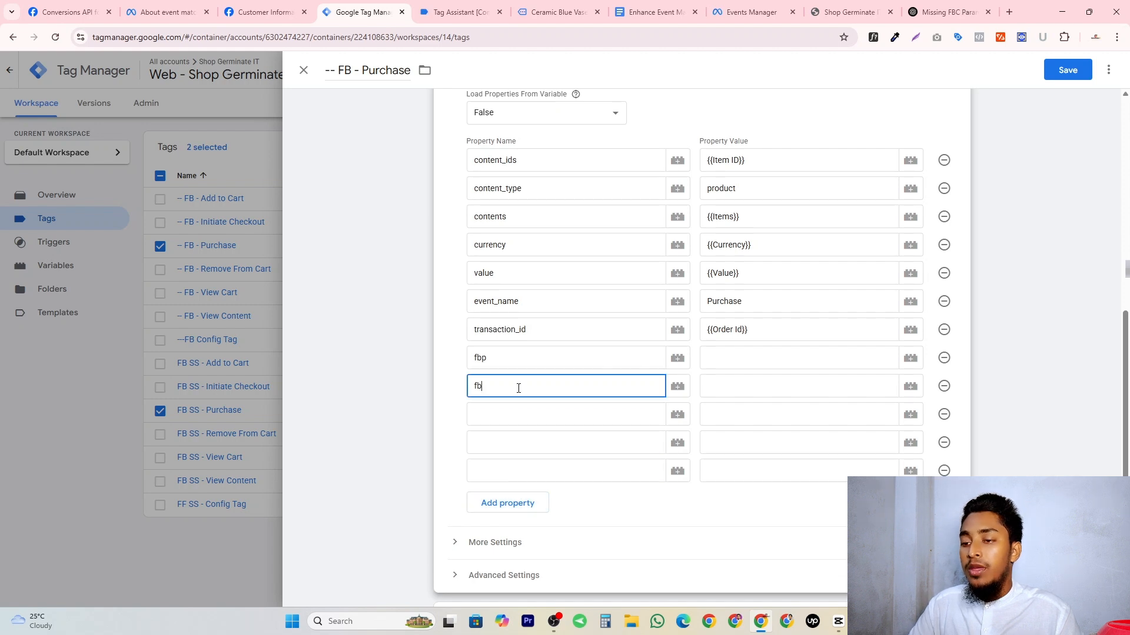
{"action": "type", "text": "fbc"}
{"action": "left_click", "coordinate": [517, 410]}
{"action": "key", "text": "super+v"}
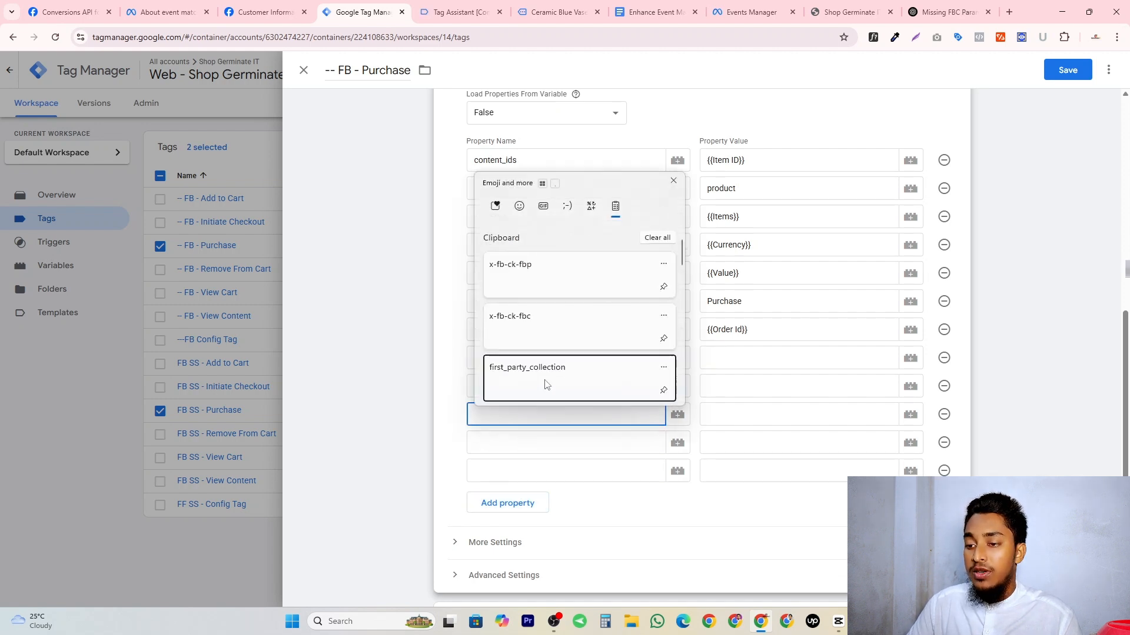
{"action": "left_click", "coordinate": [543, 382]}
Look up the email parameter in Meta's Conversions API guide and enter its short name em as the next Purchase property name.
{"action": "left_click", "coordinate": [499, 438]}
{"action": "key", "text": "alt+Tab"}
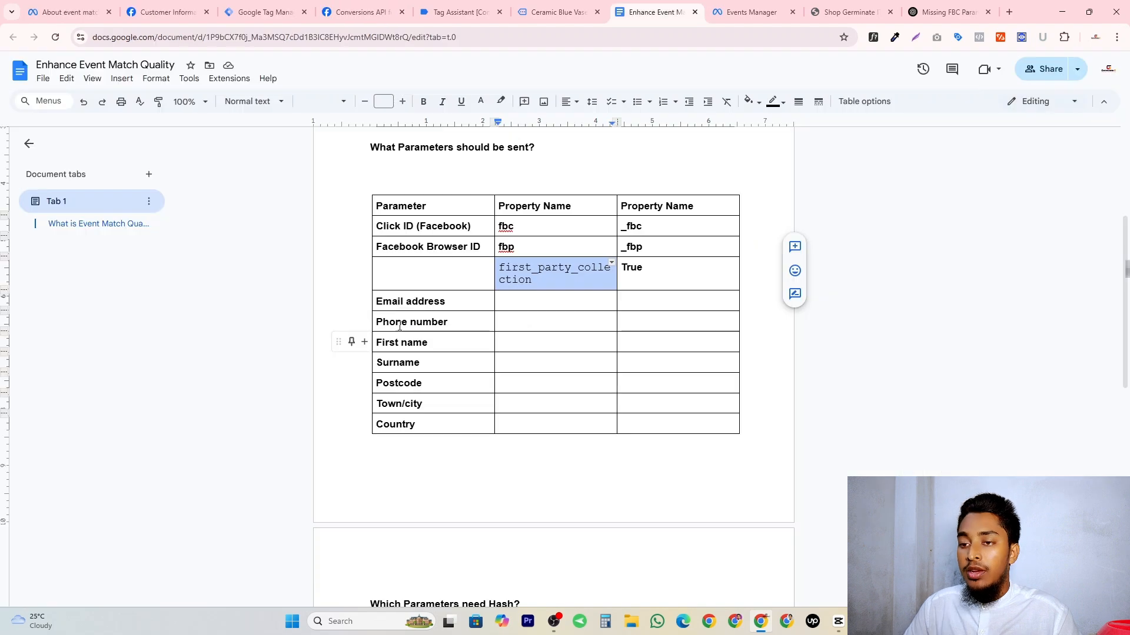
{"action": "double_click", "coordinate": [415, 300]}
{"action": "left_click", "coordinate": [265, 12]}
{"action": "left_click", "coordinate": [359, 10]}
{"action": "scroll", "coordinate": [497, 365], "scroll_direction": "up", "scroll_amount": 8}
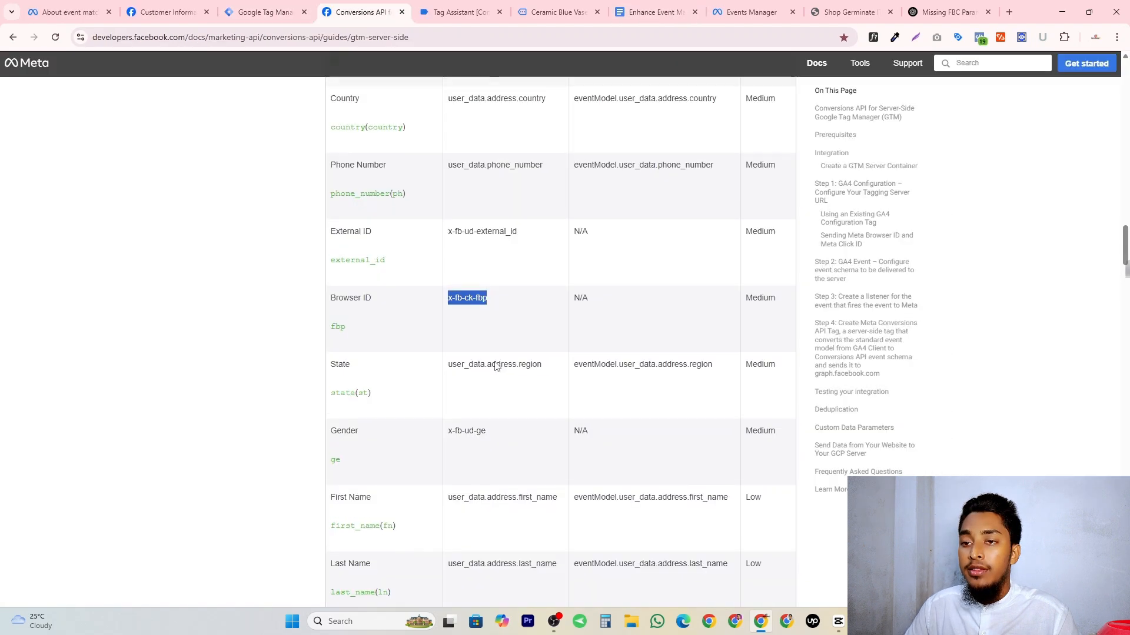
{"action": "triple_click", "coordinate": [341, 278]}
{"action": "left_click", "coordinate": [405, 284]}
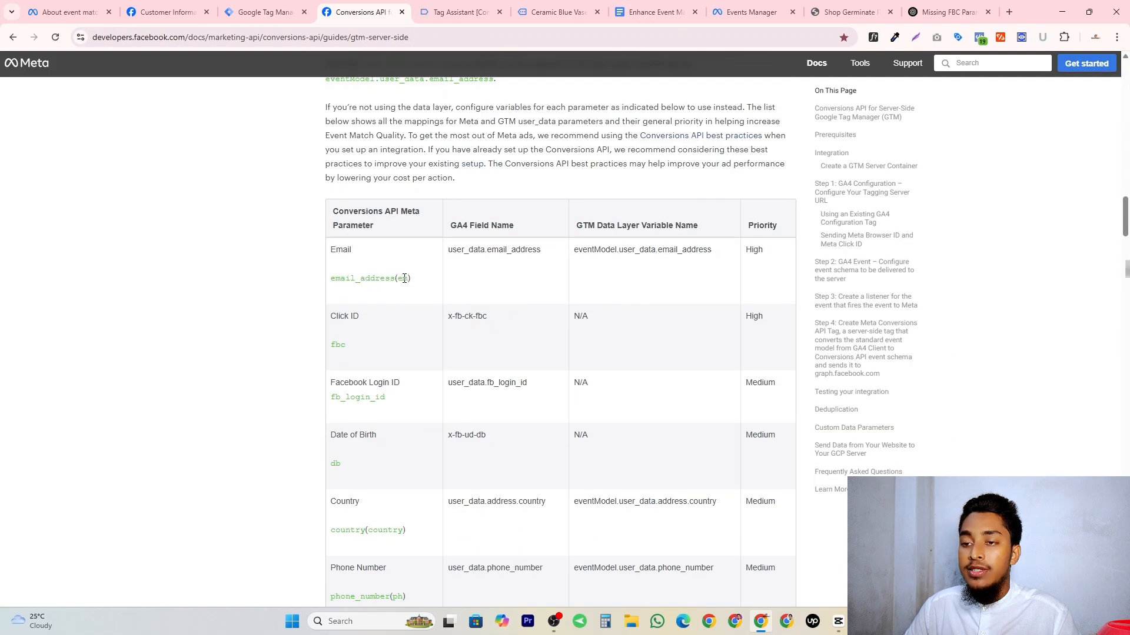
{"action": "double_click", "coordinate": [404, 278]}
{"action": "key", "text": "ctrl+c"}
{"action": "left_click", "coordinate": [265, 12]}
{"action": "key", "text": "ctrl+v"}
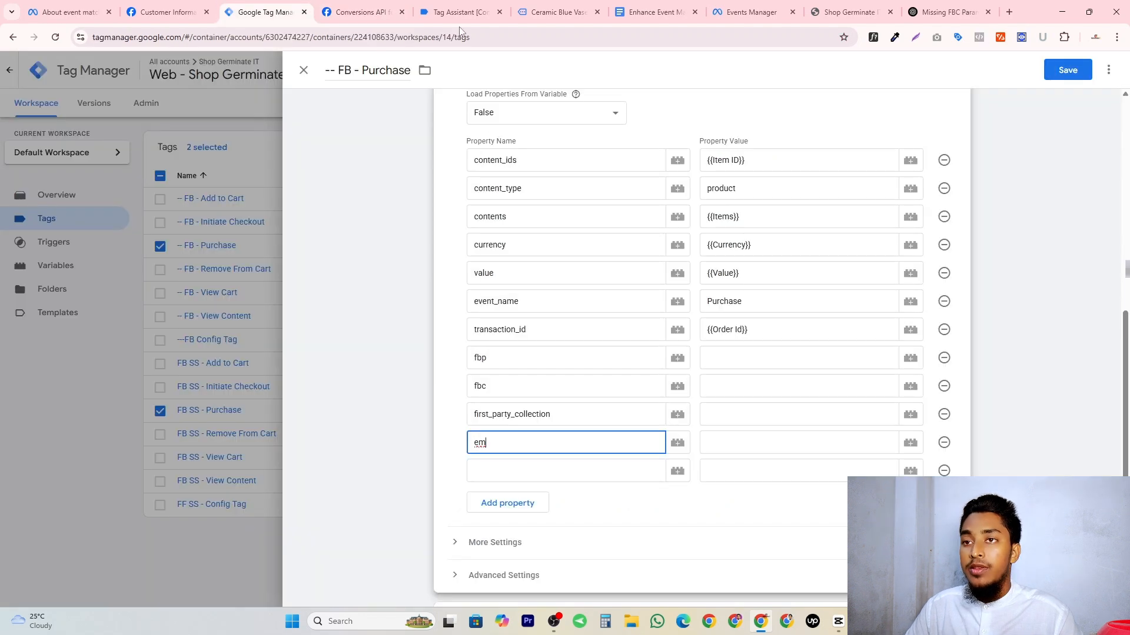
Move the Google Doc beside the Conversions API guide, copy the phone number's short name ph and enter it as the next Purchase property name.
{"action": "left_click", "coordinate": [379, 12]}
{"action": "left_click_drag", "start_coordinate": [650, 12], "coordinate": [458, 12]}
{"action": "left_click", "coordinate": [376, 11]}
{"action": "scroll", "coordinate": [400, 302], "scroll_direction": "down", "scroll_amount": 5}
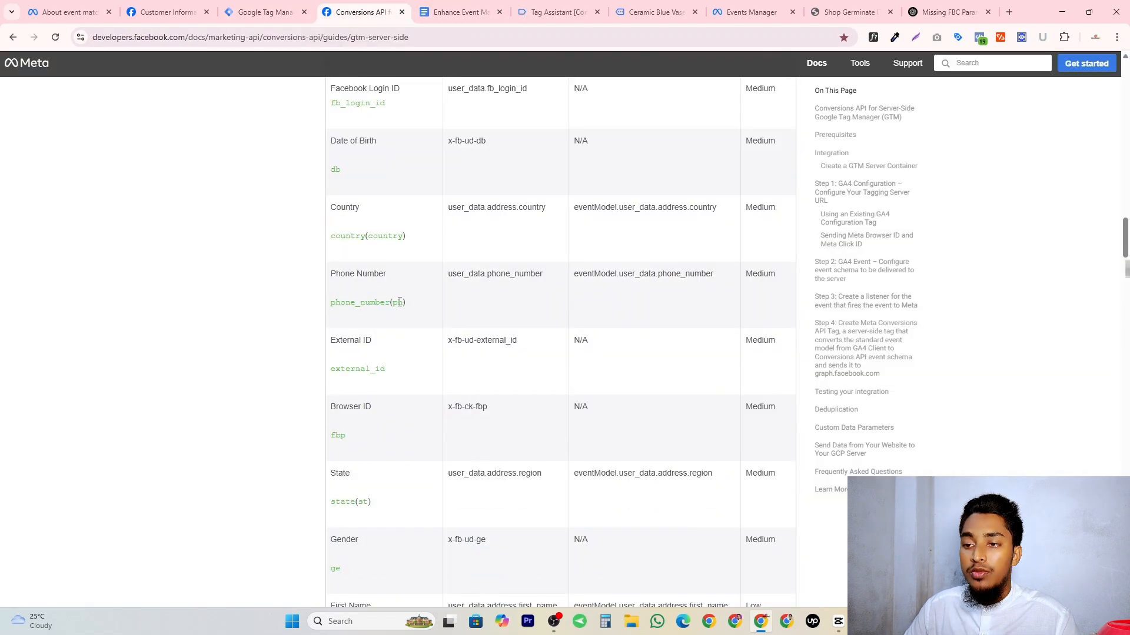
{"action": "key", "text": "ctrl+c"}
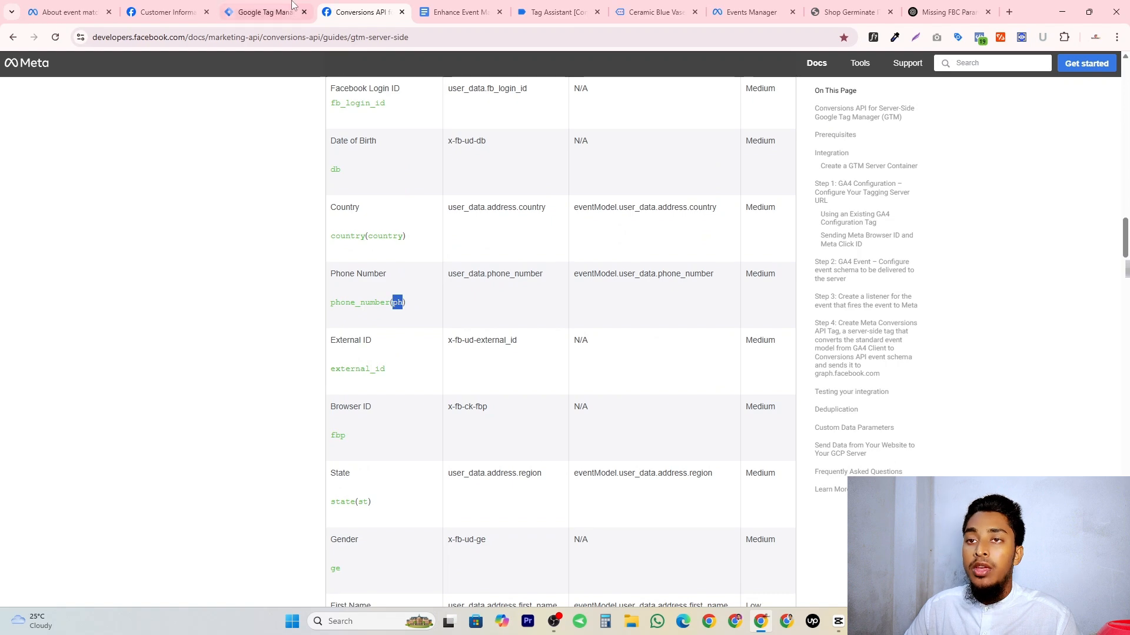
{"action": "left_click", "coordinate": [265, 11]}
{"action": "left_click", "coordinate": [506, 474]}
{"action": "key", "text": "ctrl+v"}
{"action": "left_click", "coordinate": [383, 13]}
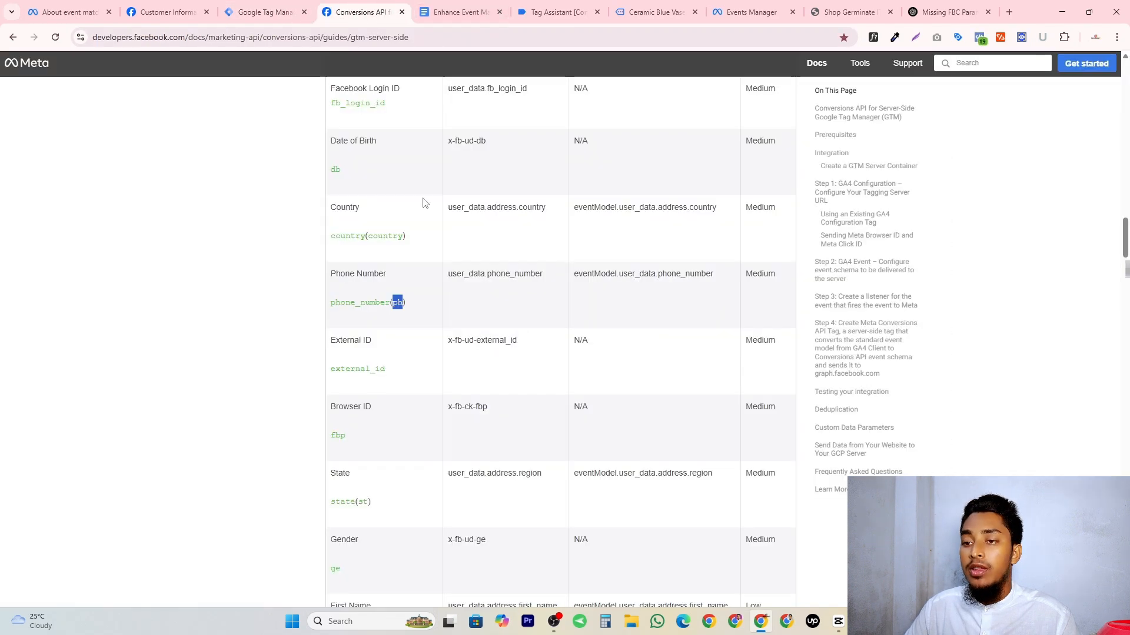
{"action": "key", "text": "ctrl+Tab"}
{"action": "left_click", "coordinate": [305, 4]}
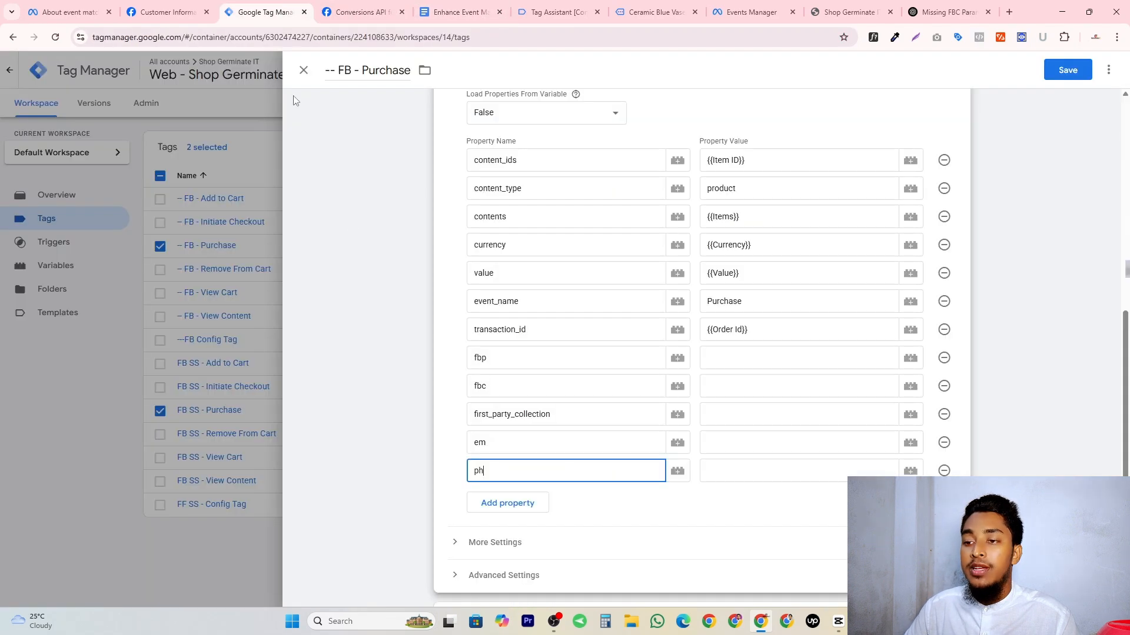
Copy the first name and last name short names from Meta's guide and enter fn and ln as the next Purchase property names.
{"action": "key", "text": "ctrl+Tab"}
{"action": "scroll", "coordinate": [387, 284], "scroll_direction": "down", "scroll_amount": 2}
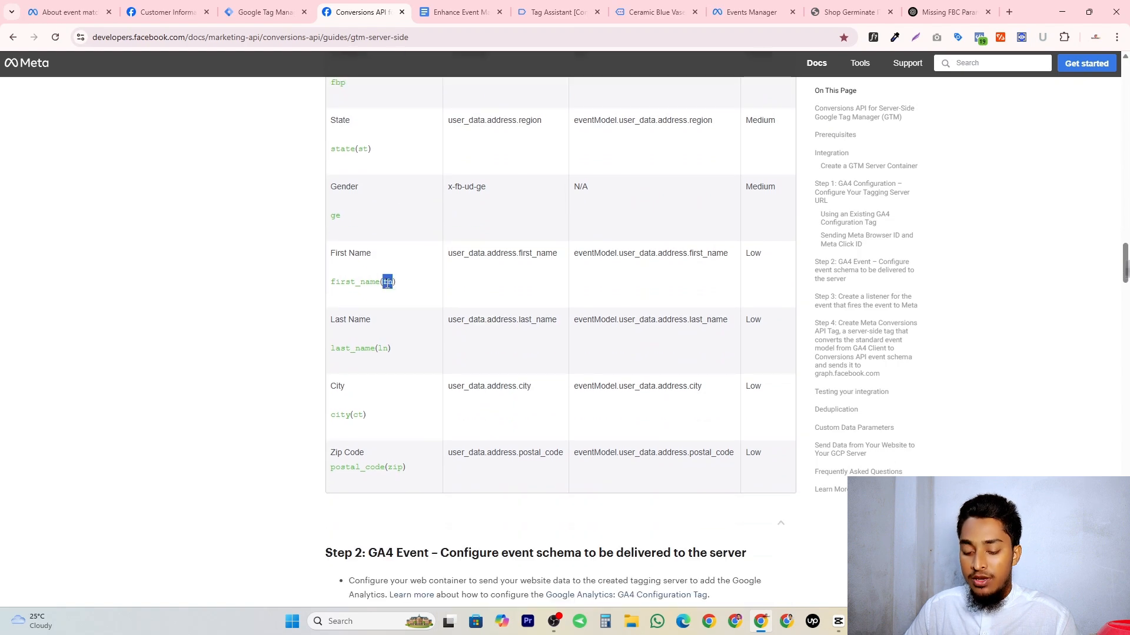
{"action": "key", "text": "ctrl+shift+Tab"}
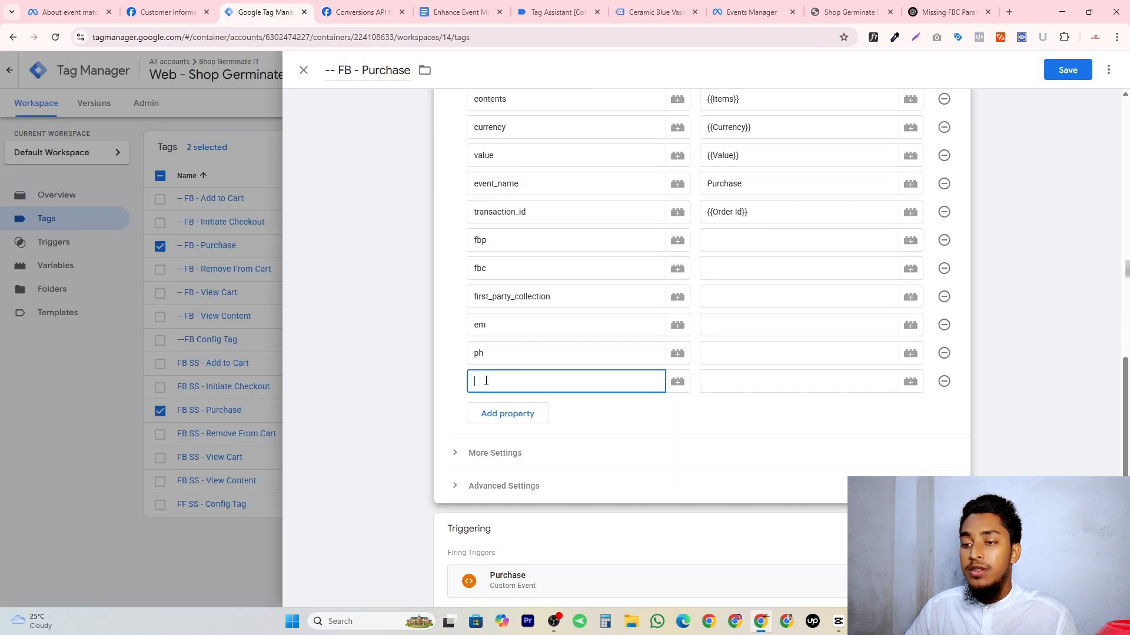
{"action": "key", "text": "ctrl+Tab"}
{"action": "double_click", "coordinate": [383, 348]}
{"action": "key", "text": "ctrl+c"}
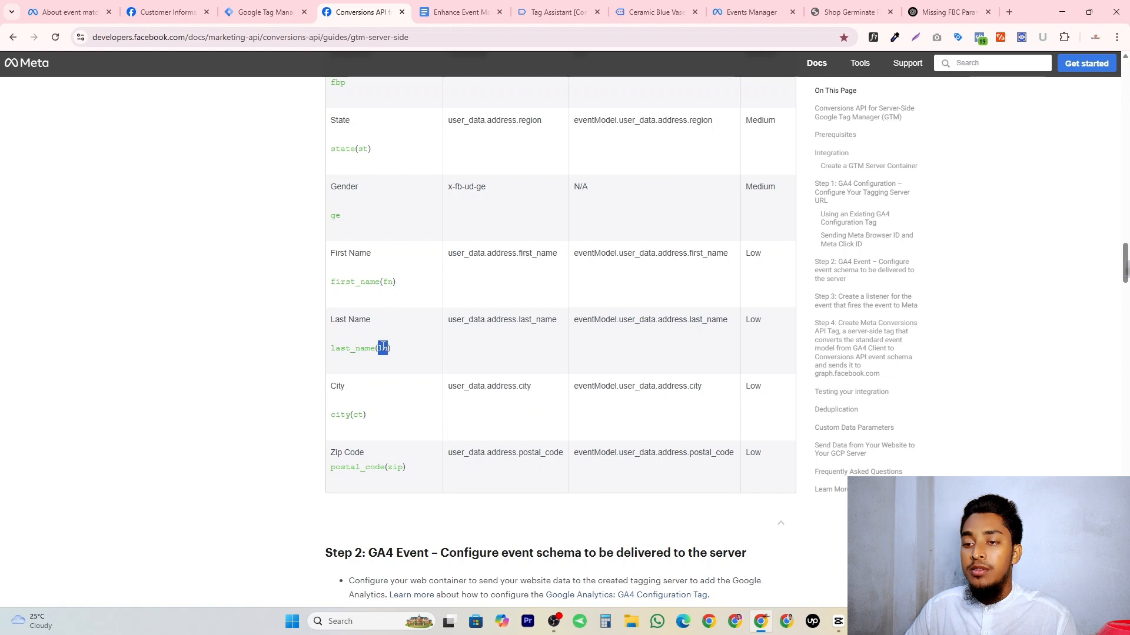
{"action": "key", "text": "ctrl+shift+Tab"}
{"action": "key", "text": "ctrl+v"}
Copy the city and zip code short names from Meta's guide and add ct and zip as further Purchase property names.
{"action": "left_click", "coordinate": [407, 5]}
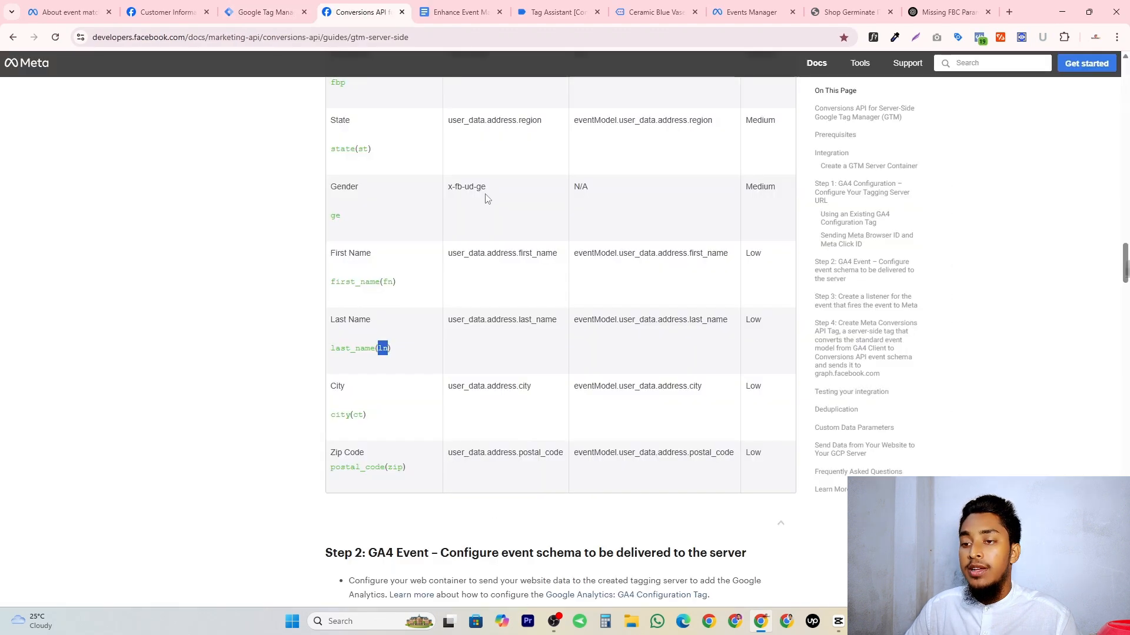
{"action": "double_click", "coordinate": [357, 415]}
{"action": "key", "text": "ctrl+c"}
{"action": "key", "text": "ctrl+shift+Tab"}
{"action": "key", "text": "ctrl+v"}
{"action": "key", "text": "ctrl+Tab"}
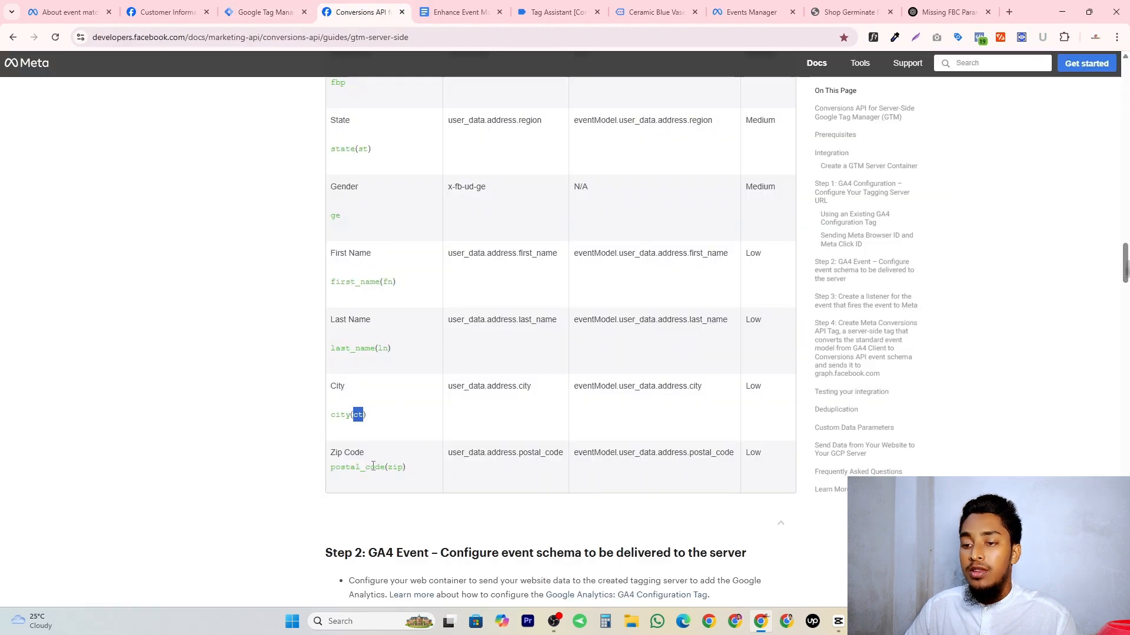
{"action": "double_click", "coordinate": [395, 466]}
{"action": "key", "text": "ctrl+c"}
{"action": "key", "text": "ctrl+shift+Tab"}
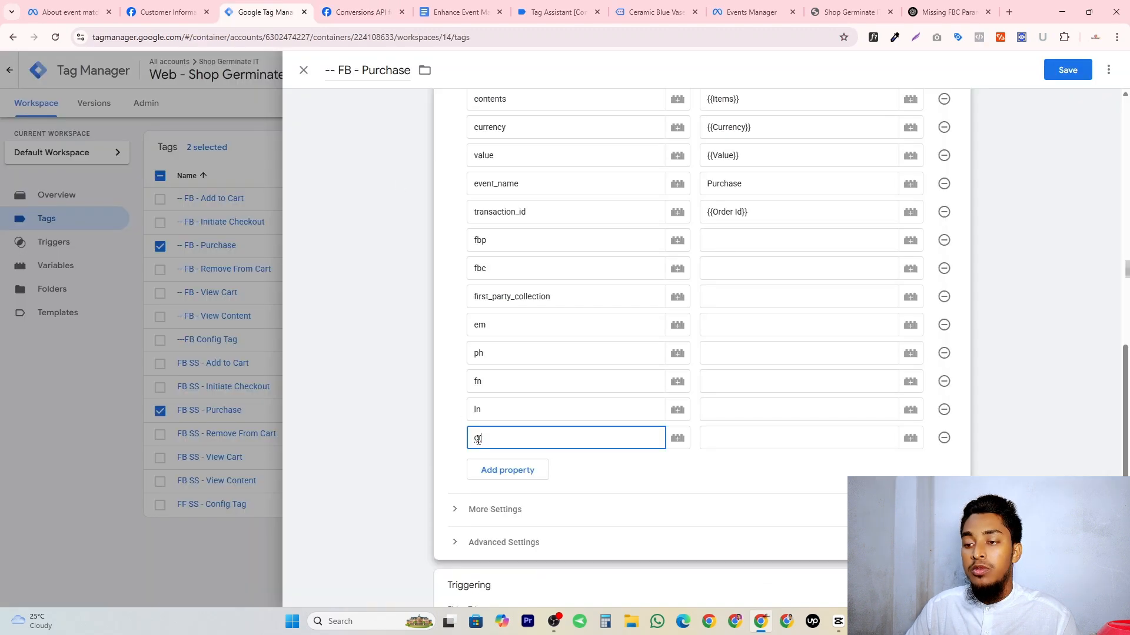
{"action": "left_click", "coordinate": [507, 470]}
{"action": "key", "text": "ctrl+v"}
Set the Purchase property values: {{fbp}} for fbp, {{fbc}} for fbc and true for first_party_collection.
{"action": "left_click", "coordinate": [726, 238]}
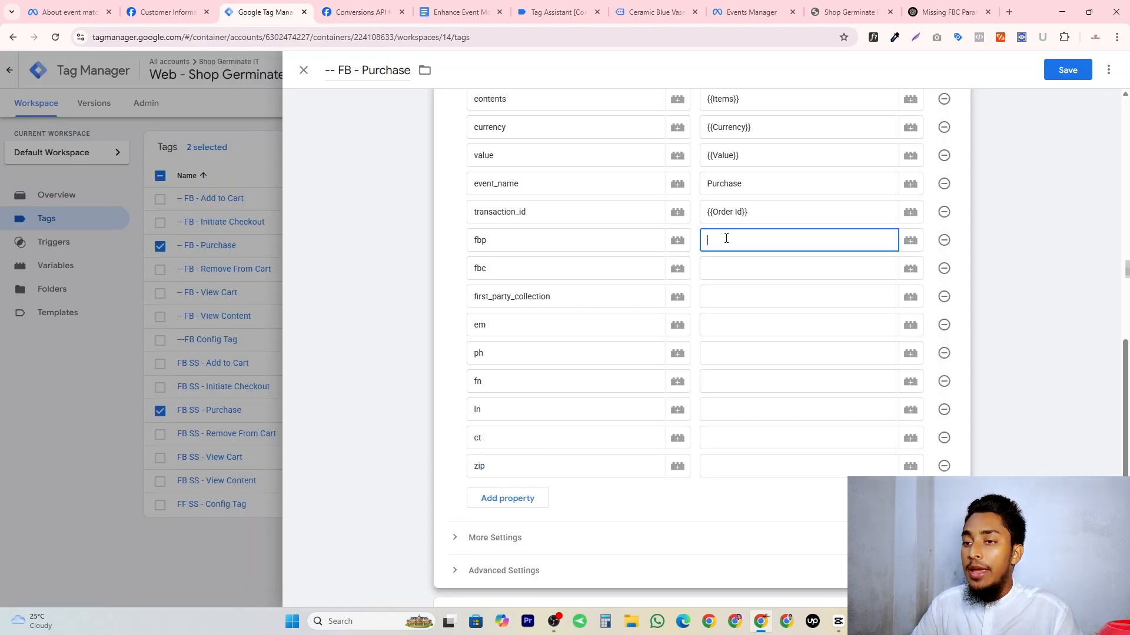
{"action": "type", "text": "{{fb"}
{"action": "left_click", "coordinate": [724, 284]}
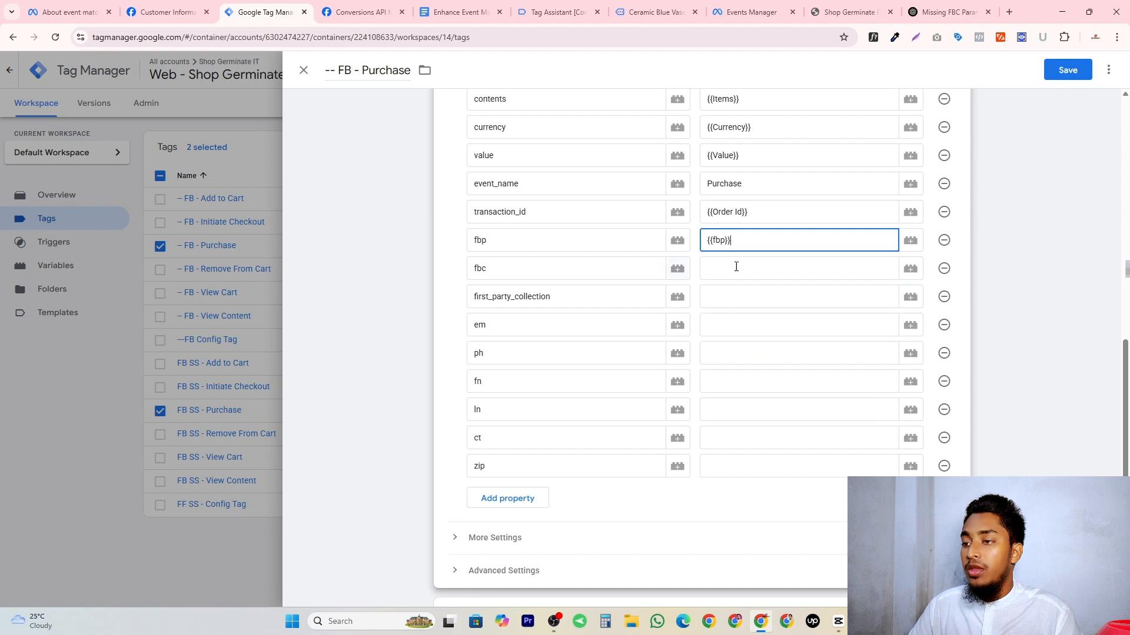
{"action": "left_click", "coordinate": [735, 267]}
{"action": "type", "text": "{{fbc"}
{"action": "left_click", "coordinate": [737, 295]}
{"action": "left_click", "coordinate": [738, 295]}
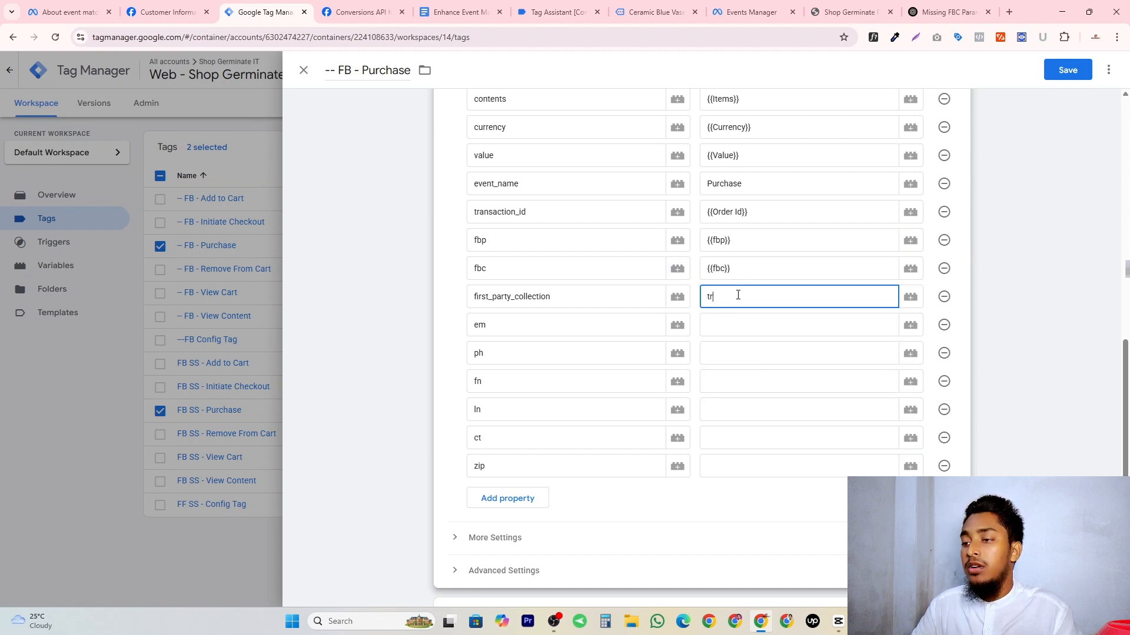
Assign the {{Email Hash}} variable to em and the {{Phone Hash}} variable to ph.
{"action": "left_click", "coordinate": [794, 323]}
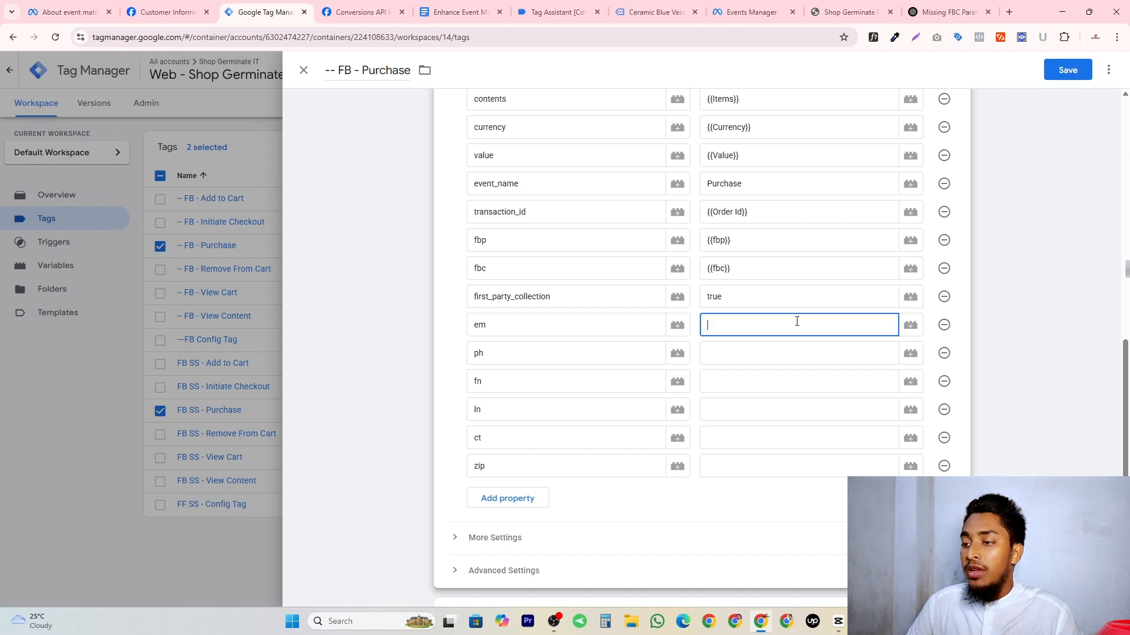
{"action": "type", "text": "{{emai"}
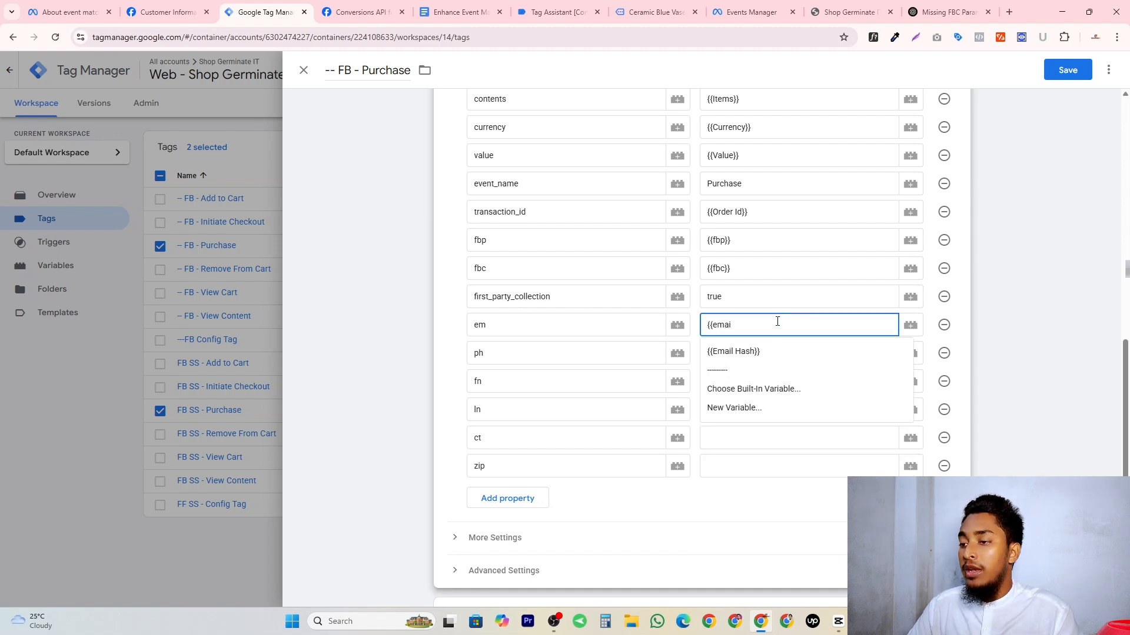
{"action": "left_click", "coordinate": [743, 352]}
{"action": "left_click", "coordinate": [731, 348]}
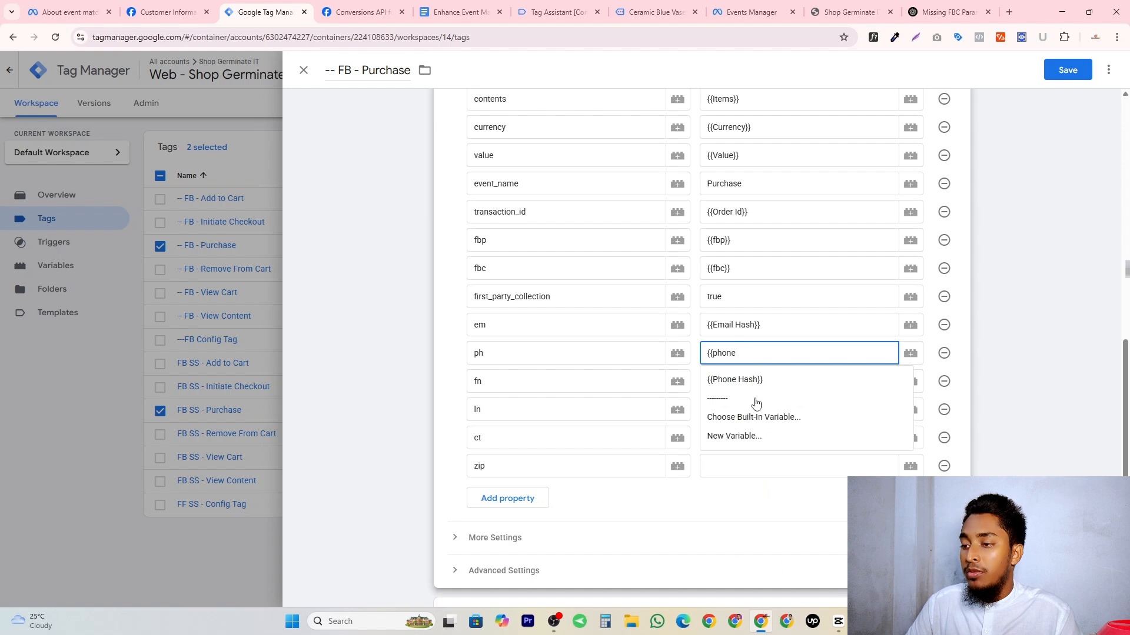
{"action": "left_click", "coordinate": [749, 378]}
Assign the {{First Name hash}} variable to fn and the {{Last Name Hash}} variable to ln.
{"action": "left_click", "coordinate": [749, 377]}
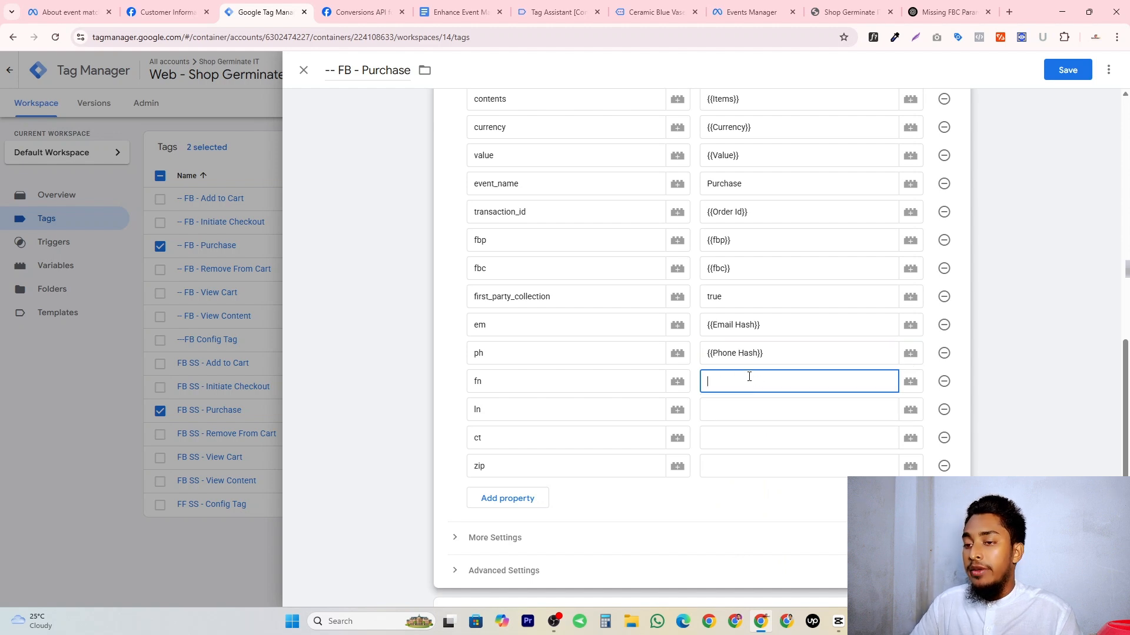
{"action": "type", "text": "{{Fir"}
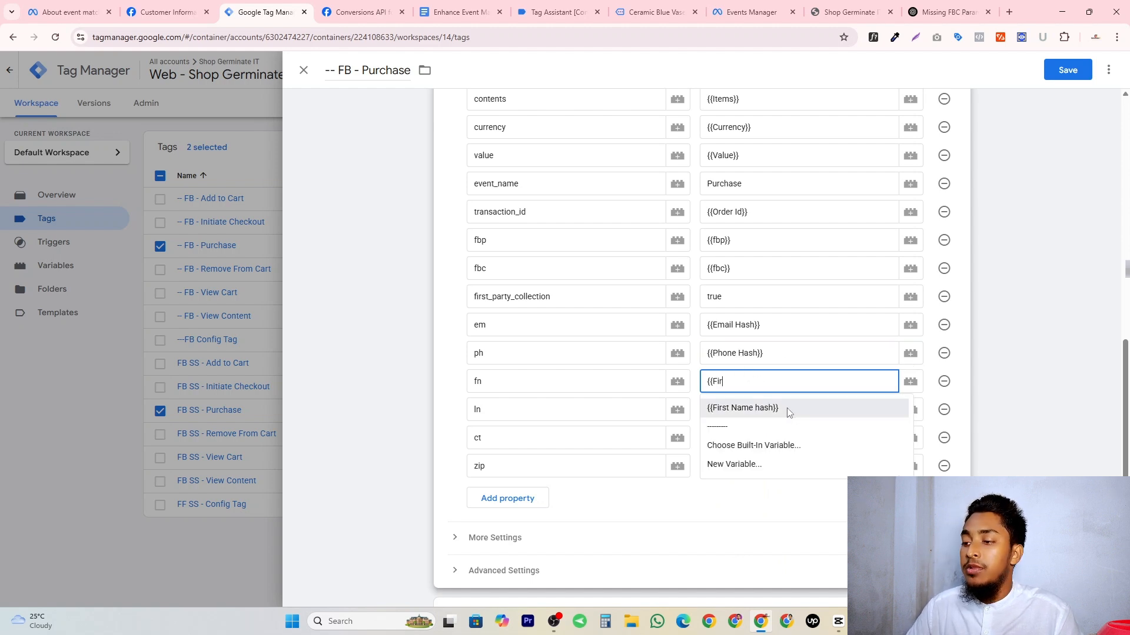
{"action": "left_click", "coordinate": [767, 406]}
{"action": "left_click", "coordinate": [766, 404]}
{"action": "type", "text": "{{Las"}
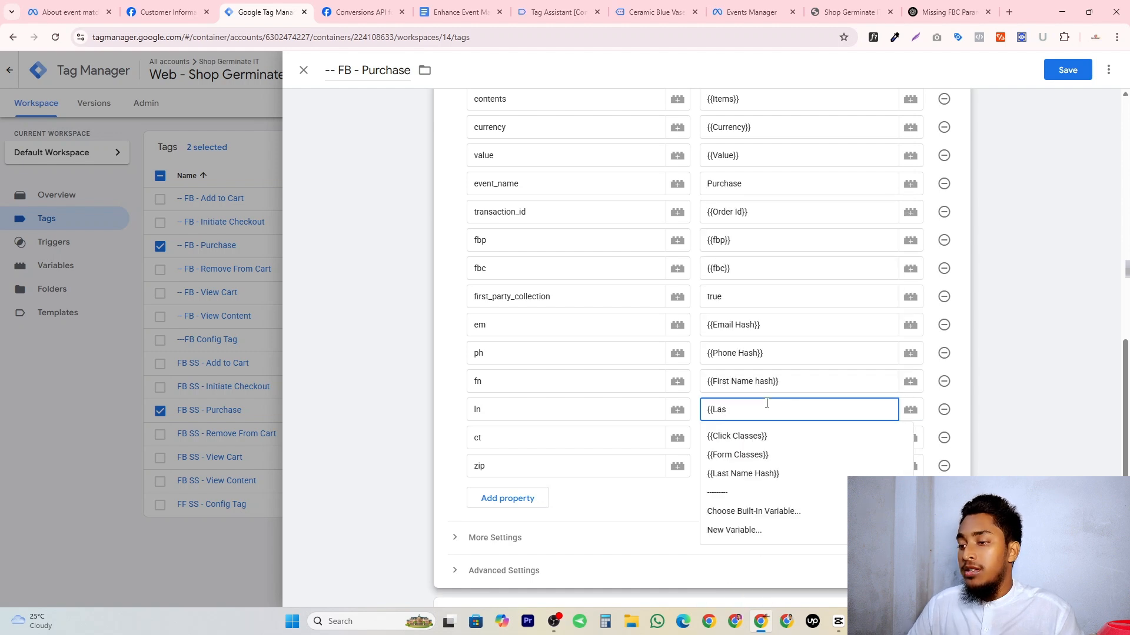
{"action": "left_click", "coordinate": [742, 473]}
Assign the {{City Hash}} variable to ct and look up the postal code variable for the zip value.
{"action": "left_click", "coordinate": [767, 443]}
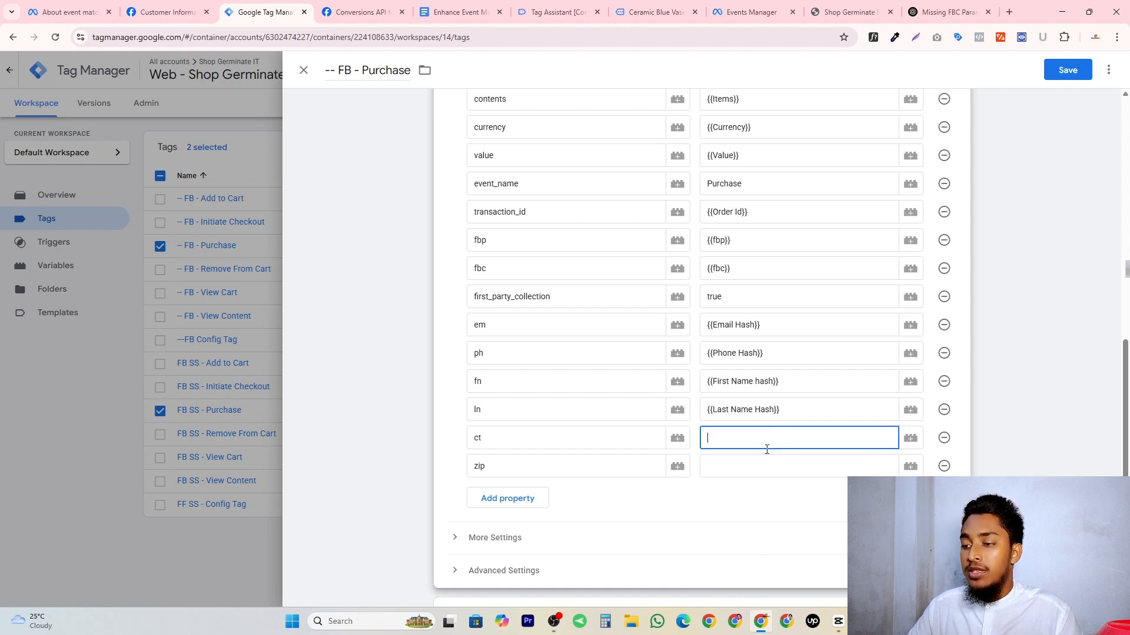
{"action": "type", "text": "{{Ci"}
{"action": "left_click", "coordinate": [732, 479]}
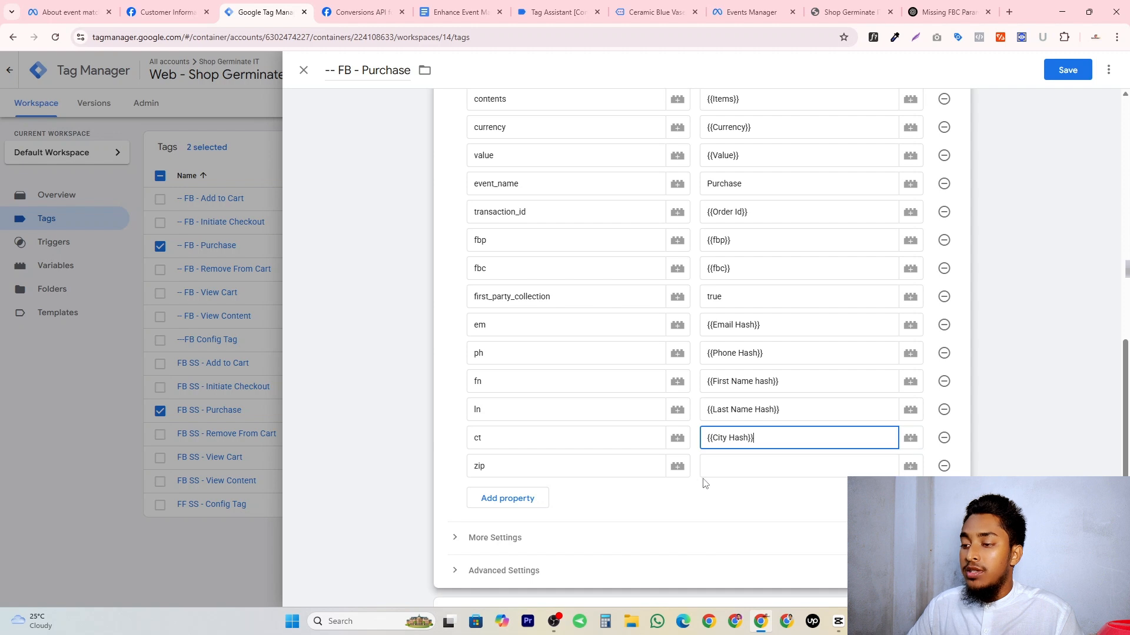
{"action": "left_click", "coordinate": [744, 469]}
{"action": "type", "text": "{{pos"}
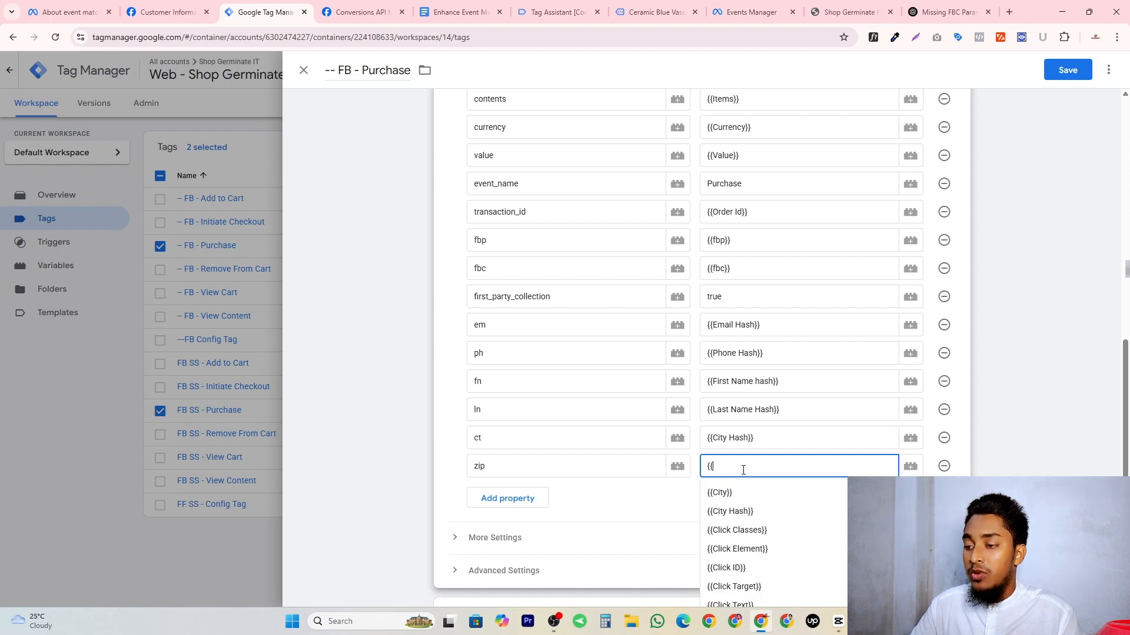
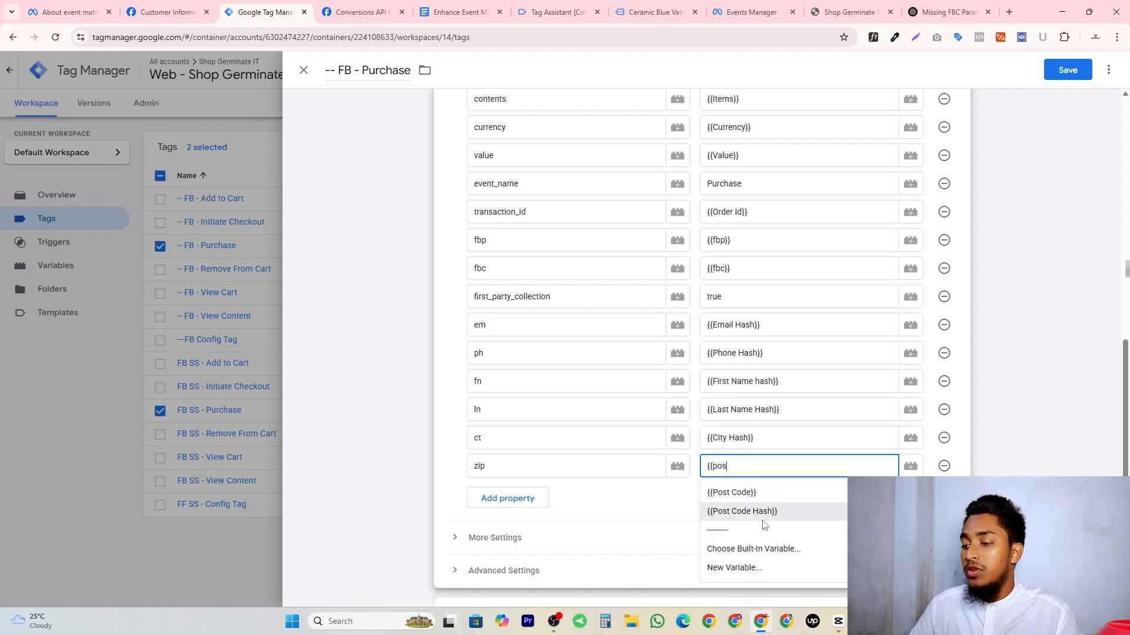
Assign {{Post Code Hash}} to zip and add a country property with the value {{Country Hash}}.
{"action": "left_click", "coordinate": [746, 512]}
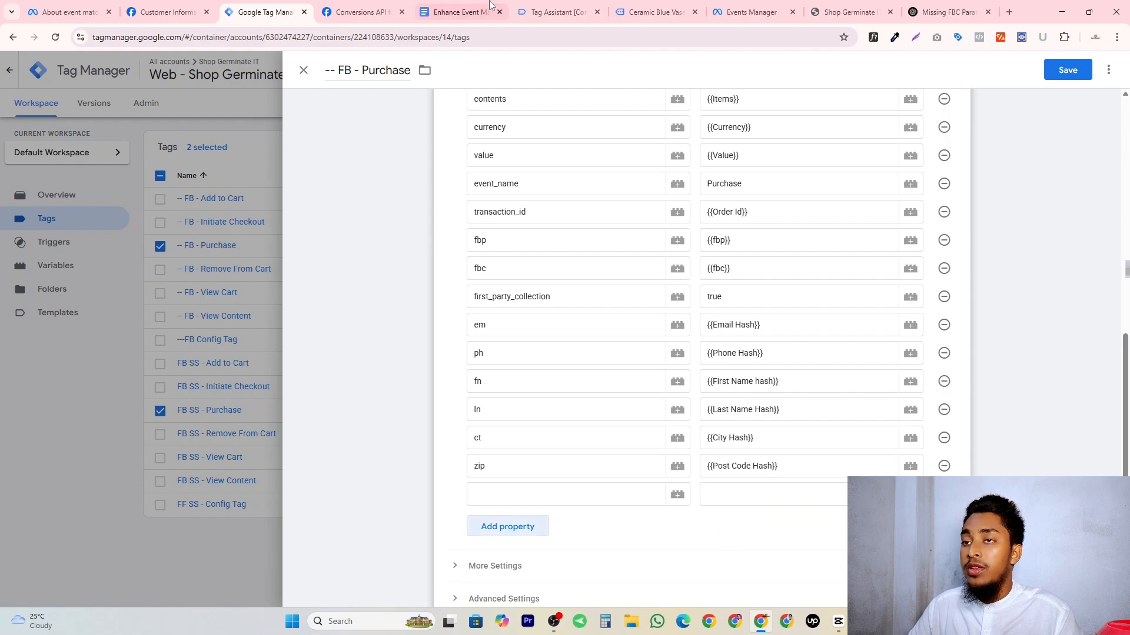
{"action": "left_click", "coordinate": [376, 11]}
{"action": "scroll", "coordinate": [396, 435], "scroll_direction": "up", "scroll_amount": 15}
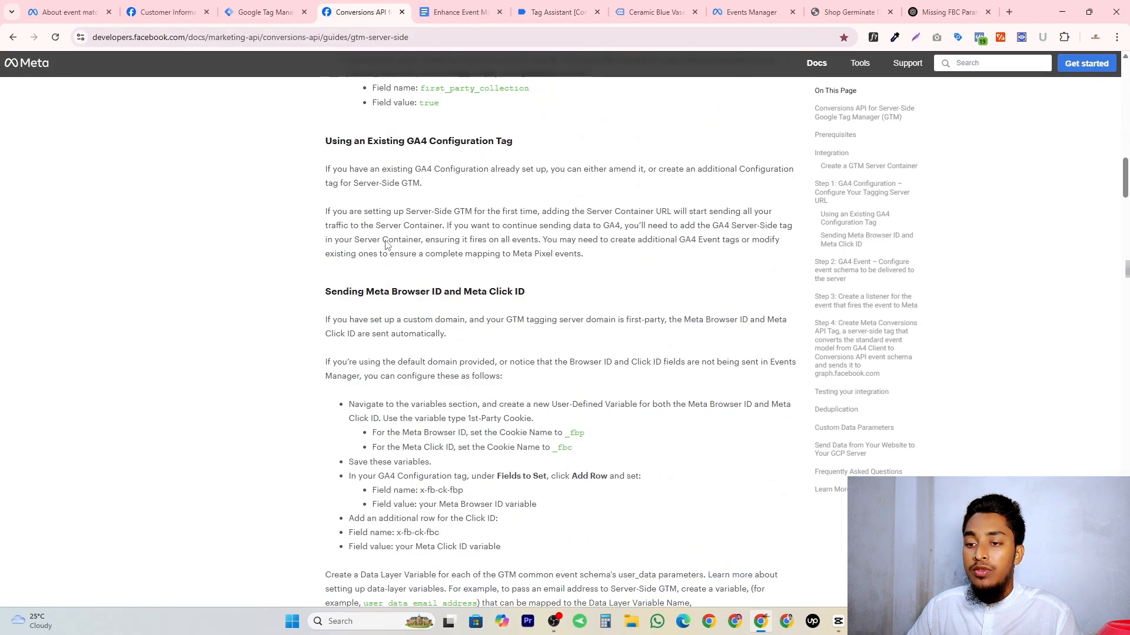
{"action": "scroll", "coordinate": [403, 383], "scroll_direction": "down", "scroll_amount": 8}
{"action": "double_click", "coordinate": [385, 412]}
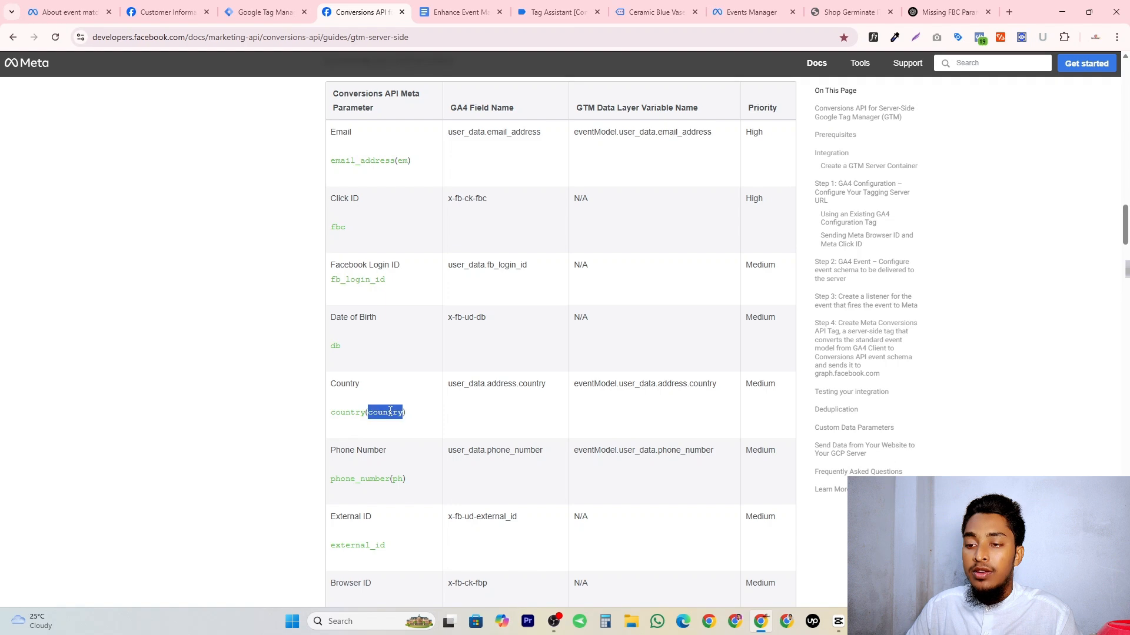
{"action": "key", "text": "ctrl+shift+Tab"}
{"action": "left_click", "coordinate": [719, 493]}
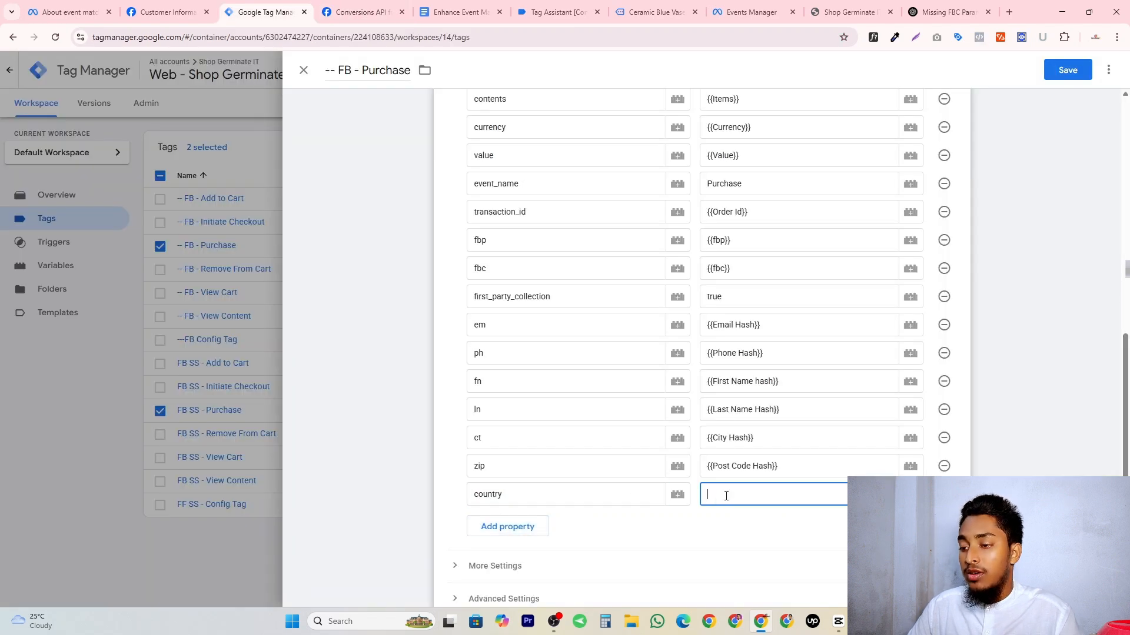
{"action": "type", "text": "{{cou"}
{"action": "left_click", "coordinate": [782, 412]}
Review the completed object properties and save the -- FB - Purchase tag.
{"action": "scroll", "coordinate": [573, 400], "scroll_direction": "up", "scroll_amount": 10}
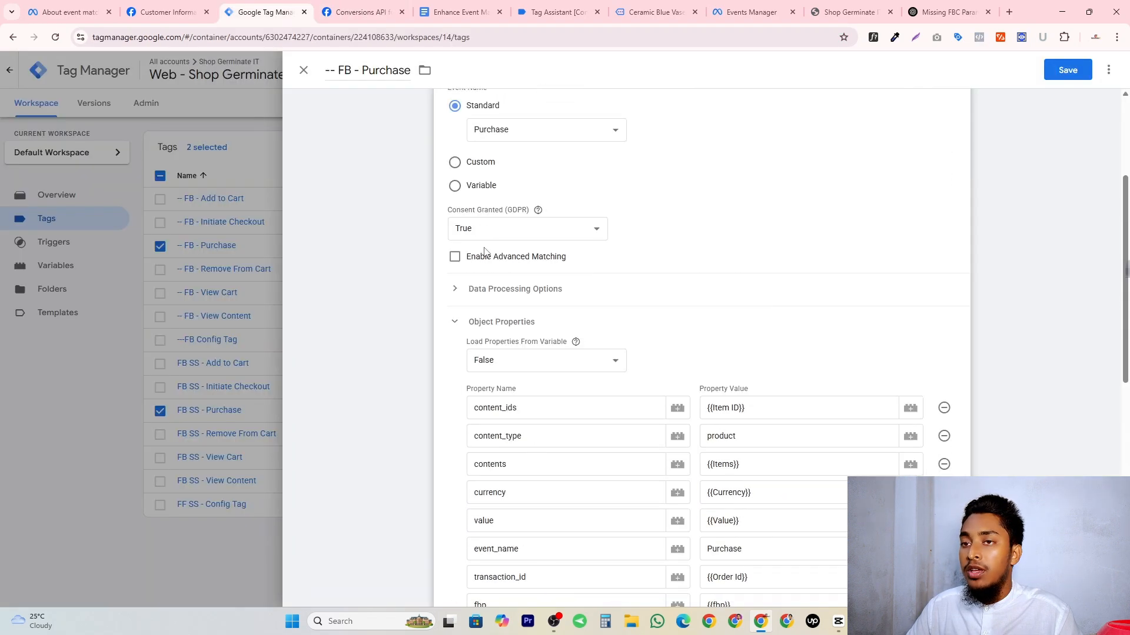
{"action": "scroll", "coordinate": [392, 219], "scroll_direction": "down", "scroll_amount": 12}
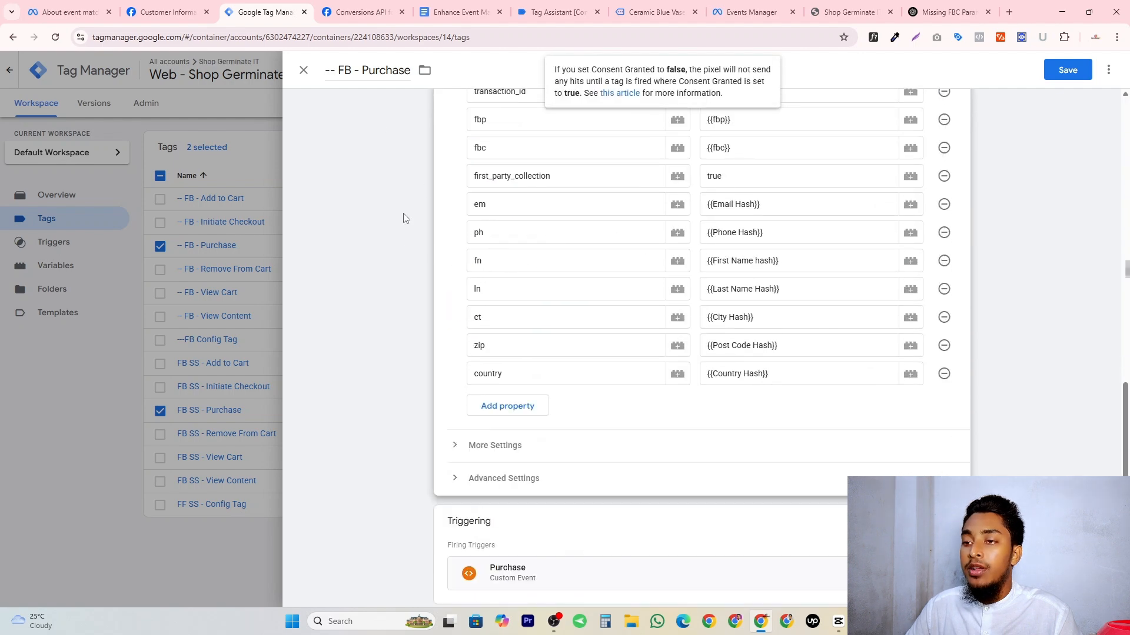
{"action": "left_click", "coordinate": [403, 219]}
{"action": "scroll", "coordinate": [867, 214], "scroll_direction": "up", "scroll_amount": 6}
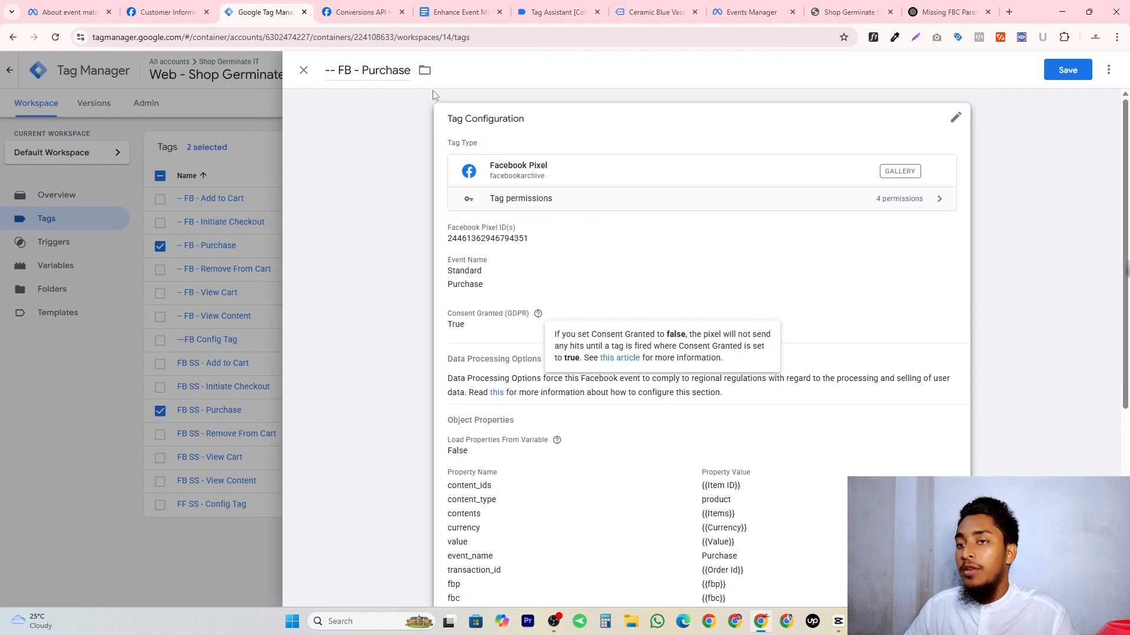
{"action": "left_click", "coordinate": [1062, 71]}
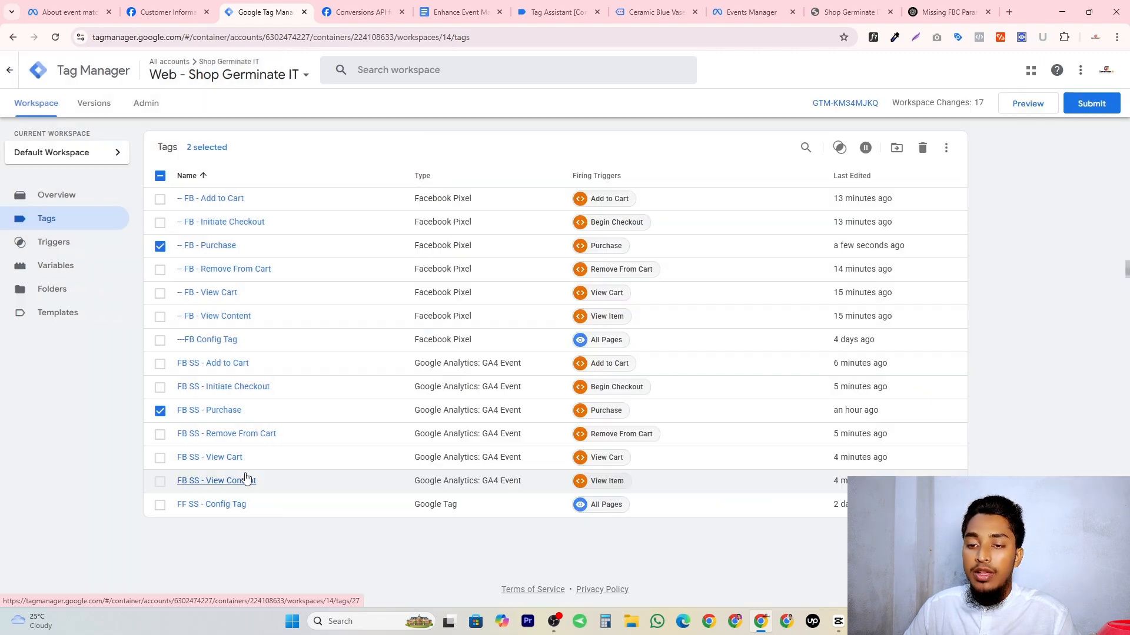
Open the FB SS - Purchase tag and add seven blank event parameter rows below transaction_id.
{"action": "left_click", "coordinate": [218, 412]}
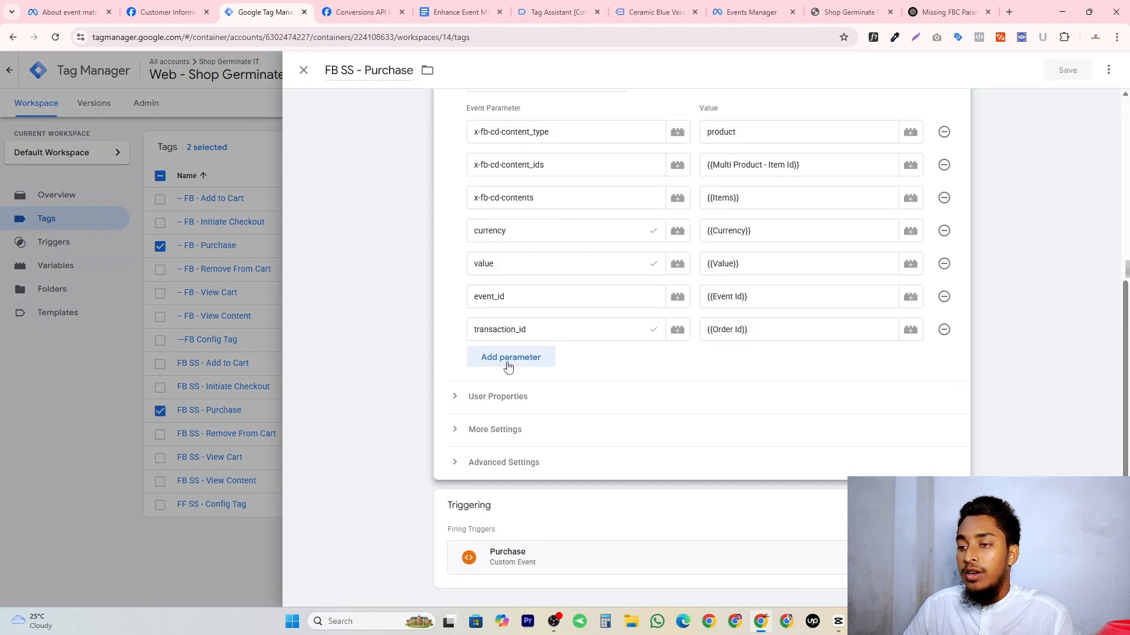
{"action": "left_click", "coordinate": [504, 363]}
{"action": "left_click", "coordinate": [498, 393]}
{"action": "left_click", "coordinate": [533, 424]}
{"action": "left_click", "coordinate": [530, 457]}
{"action": "left_click", "coordinate": [527, 490]}
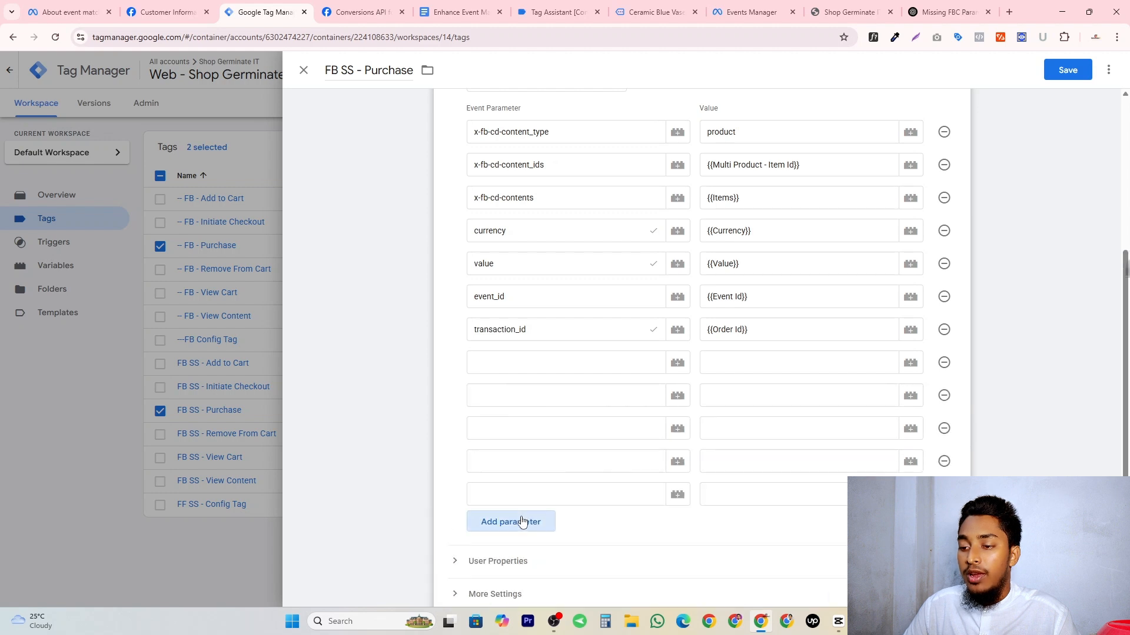
{"action": "left_click", "coordinate": [524, 522]}
{"action": "left_click", "coordinate": [518, 554]}
Name the first three blank event parameters x-fb-ck-fbc, x-fb-ck-fbp and first_party_collection.
{"action": "left_click", "coordinate": [502, 363]}
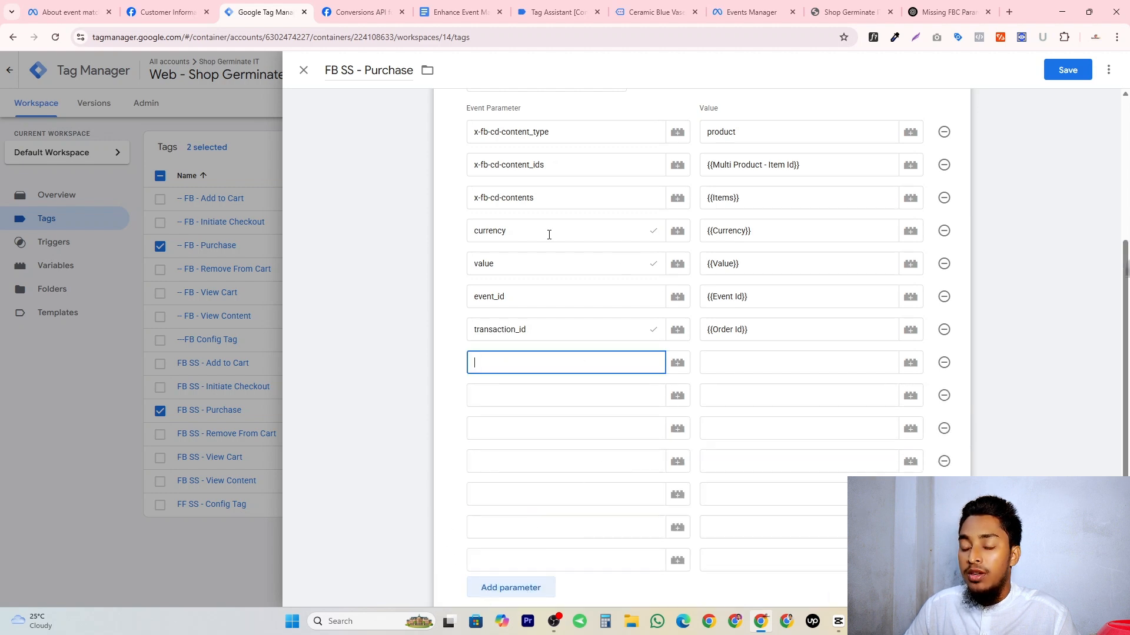
{"action": "key", "text": "super+v"}
{"action": "scroll", "coordinate": [557, 522], "scroll_direction": "down", "scroll_amount": 3}
{"action": "left_click", "coordinate": [517, 515]}
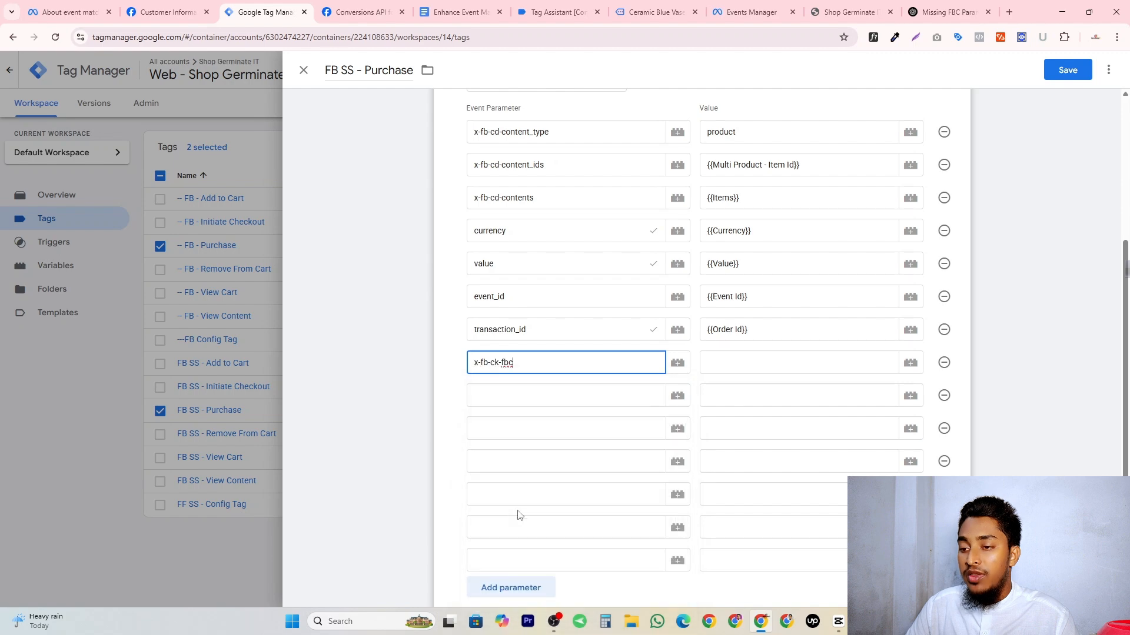
{"action": "left_click", "coordinate": [511, 398]}
{"action": "key", "text": "super+v"}
{"action": "scroll", "coordinate": [598, 323], "scroll_direction": "down", "scroll_amount": 3}
{"action": "left_click", "coordinate": [598, 323]}
{"action": "left_click", "coordinate": [539, 426]}
{"action": "type", "text": "first_party_collection"}
{"action": "left_click", "coordinate": [542, 383]}
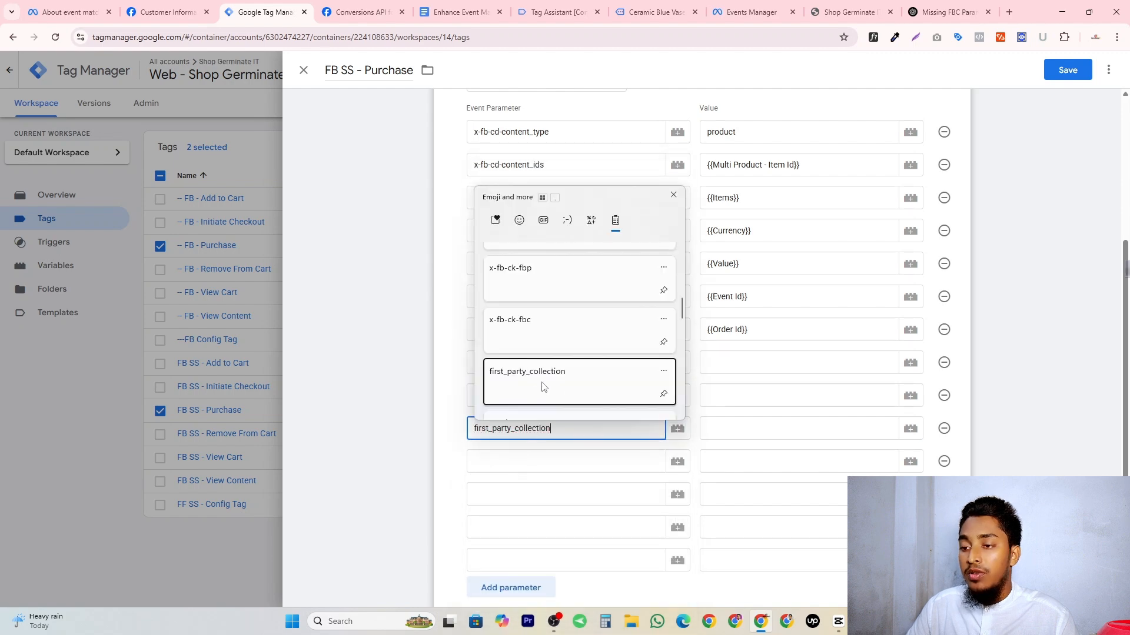
Name two more event parameters user_data.email_address and user_data.phone_number, copying the GA4 field names from Meta's Conversions API guide.
{"action": "left_click", "coordinate": [509, 463]}
{"action": "left_click", "coordinate": [478, 8]}
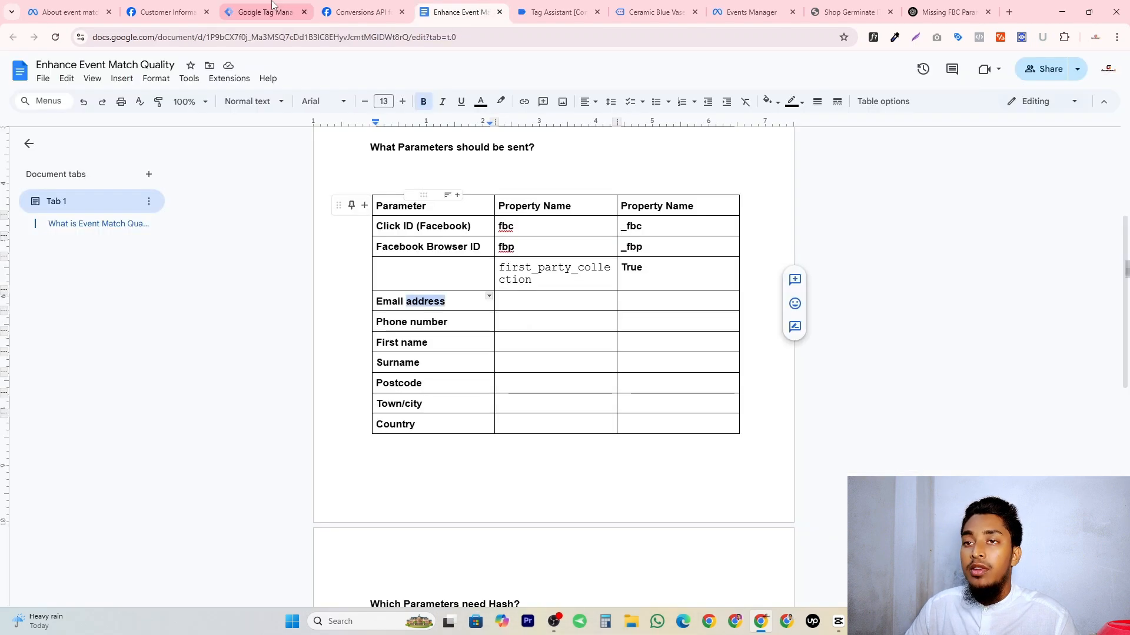
{"action": "left_click", "coordinate": [371, 8]}
{"action": "left_click", "coordinate": [294, 11]}
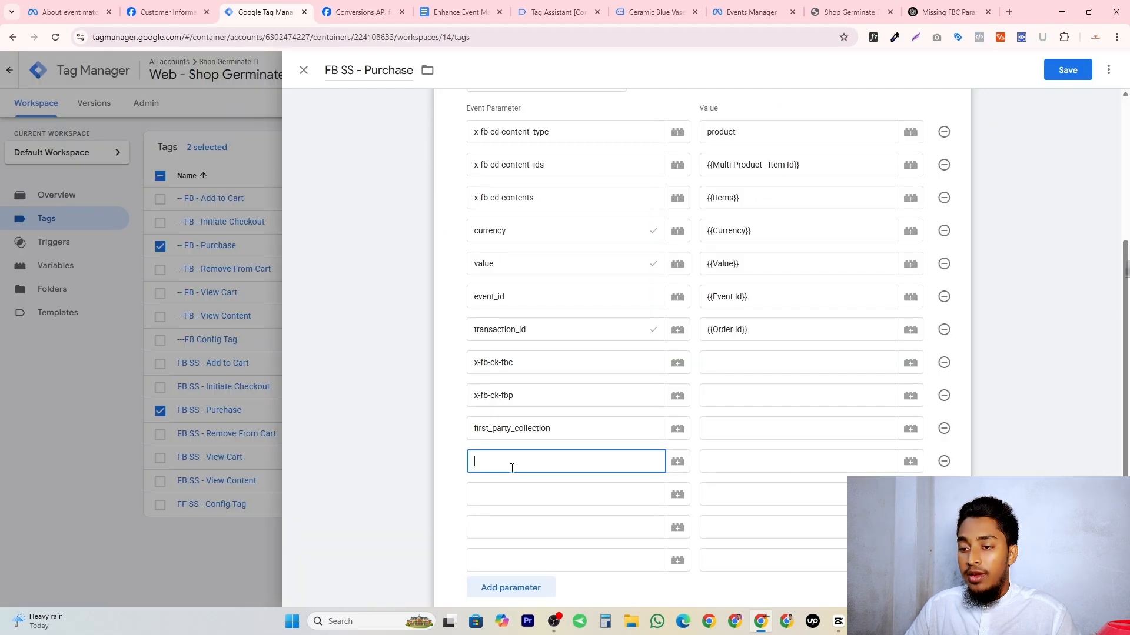
{"action": "type", "text": "user_data.email_address"}
{"action": "left_click", "coordinate": [362, 10]}
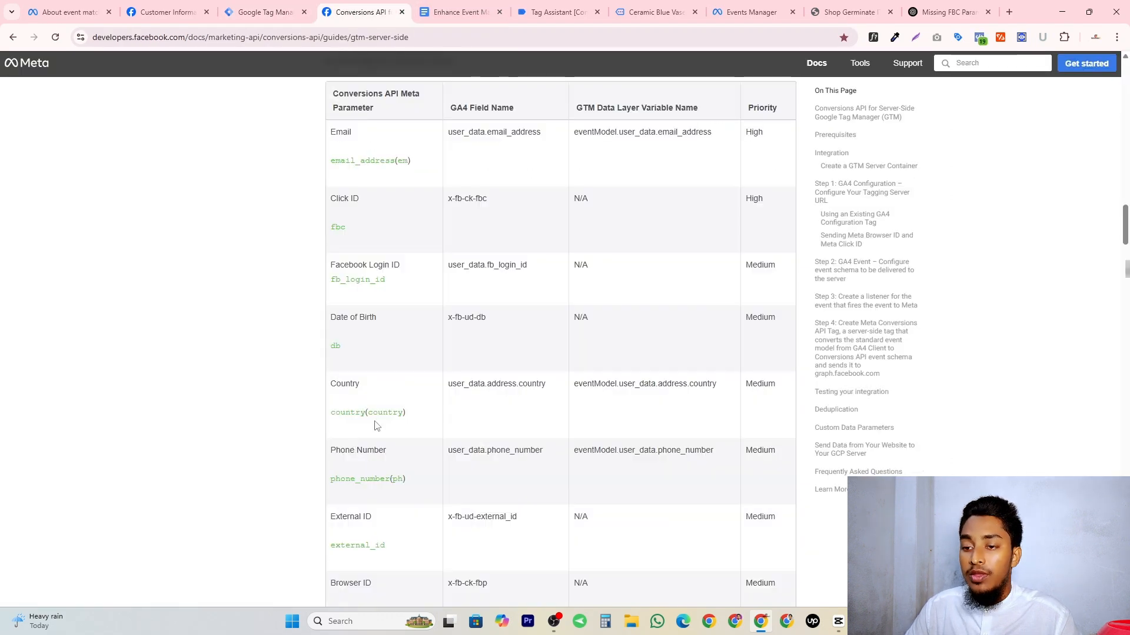
{"action": "double_click", "coordinate": [473, 450]}
{"action": "key", "text": "ctrl+c"}
{"action": "left_click", "coordinate": [265, 11]}
{"action": "key", "text": "ctrl+v"}
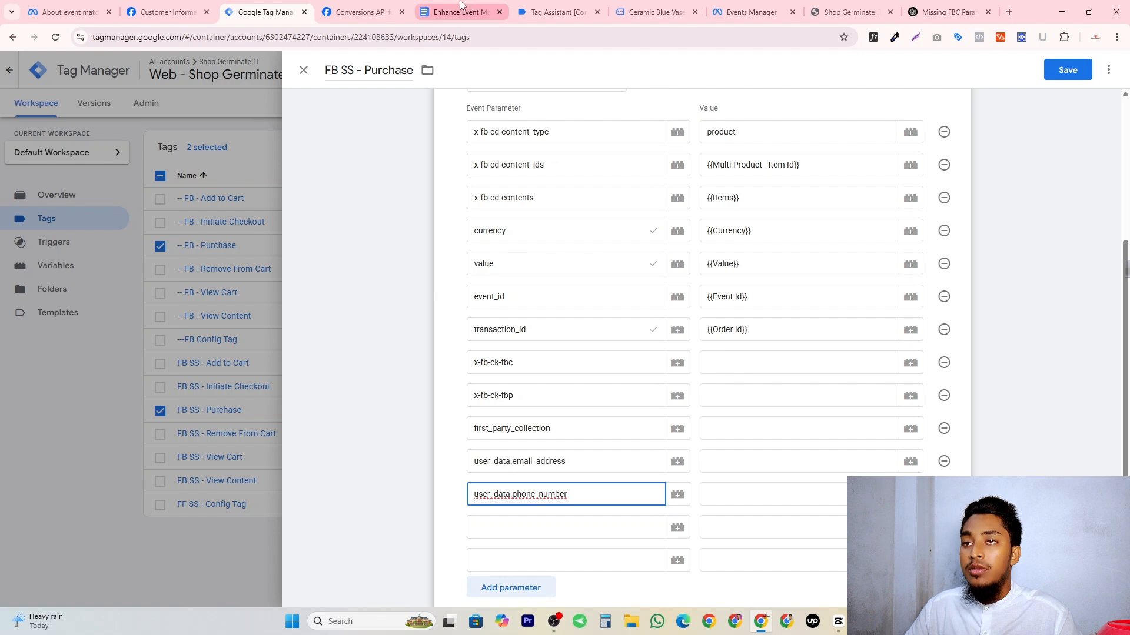
Copy the first and last name fields from Meta's guide as event parameters user_data.address.first_name and user_data.address.last_name.
{"action": "left_click", "coordinate": [419, 8]}
{"action": "left_click", "coordinate": [407, 7]}
{"action": "scroll", "coordinate": [450, 453], "scroll_direction": "down", "scroll_amount": 6}
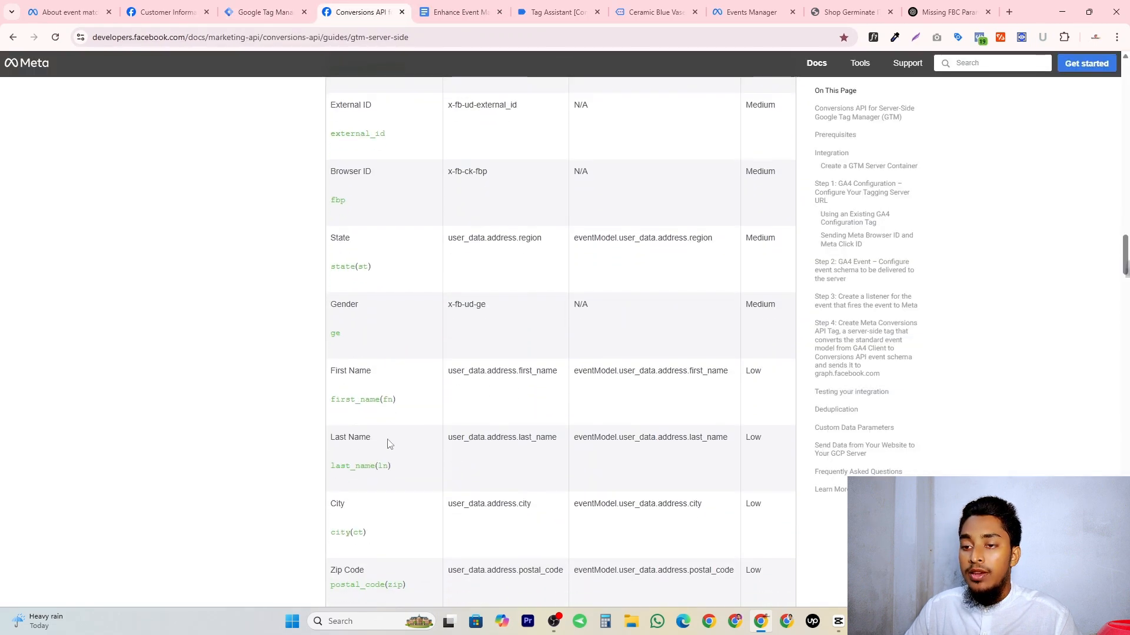
{"action": "double_click", "coordinate": [485, 370]}
{"action": "key", "text": "ctrl+c"}
{"action": "left_click", "coordinate": [265, 11]}
{"action": "key", "text": "ctrl+v"}
{"action": "left_click", "coordinate": [362, 11]}
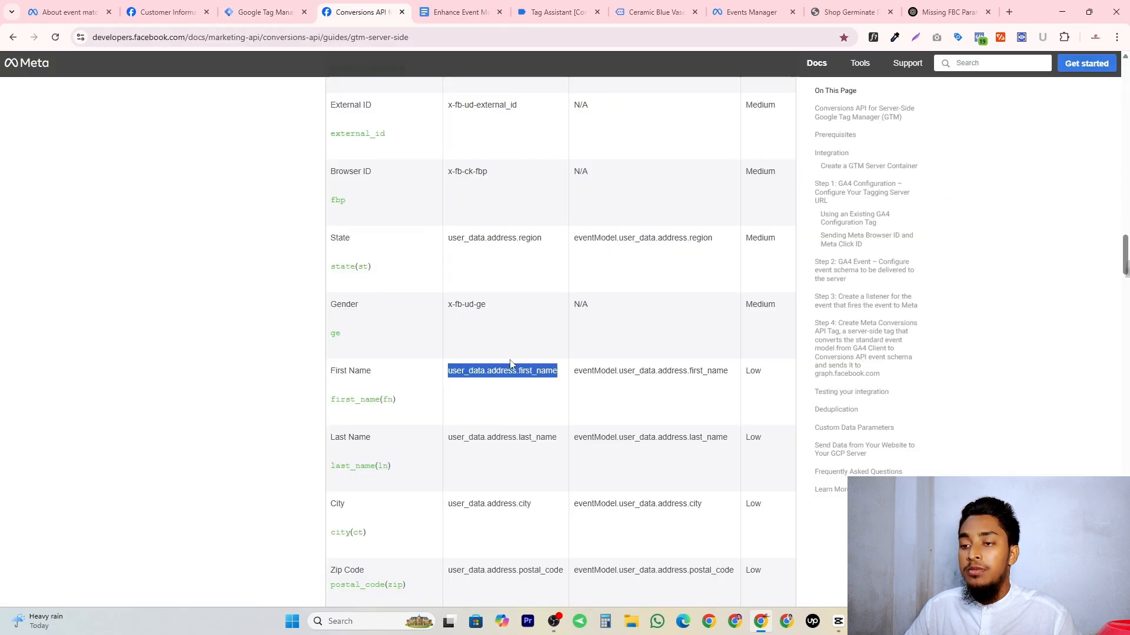
{"action": "double_click", "coordinate": [480, 437]}
Add the event parameters user_data.address.city and user_data.address.postal_code using the GA4 field names in Meta's guide.
{"action": "scroll", "coordinate": [489, 353], "scroll_direction": "down", "scroll_amount": 2}
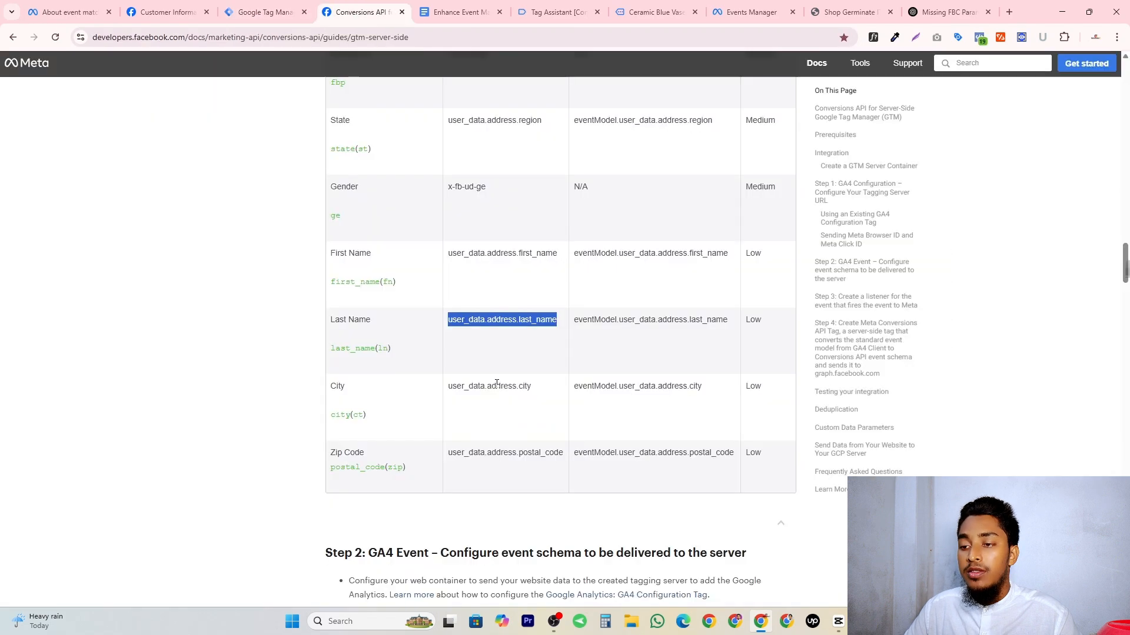
{"action": "left_click", "coordinate": [489, 394]}
{"action": "double_click", "coordinate": [525, 388]}
{"action": "double_click", "coordinate": [481, 453]}
{"action": "key", "text": "ctrl+c"}
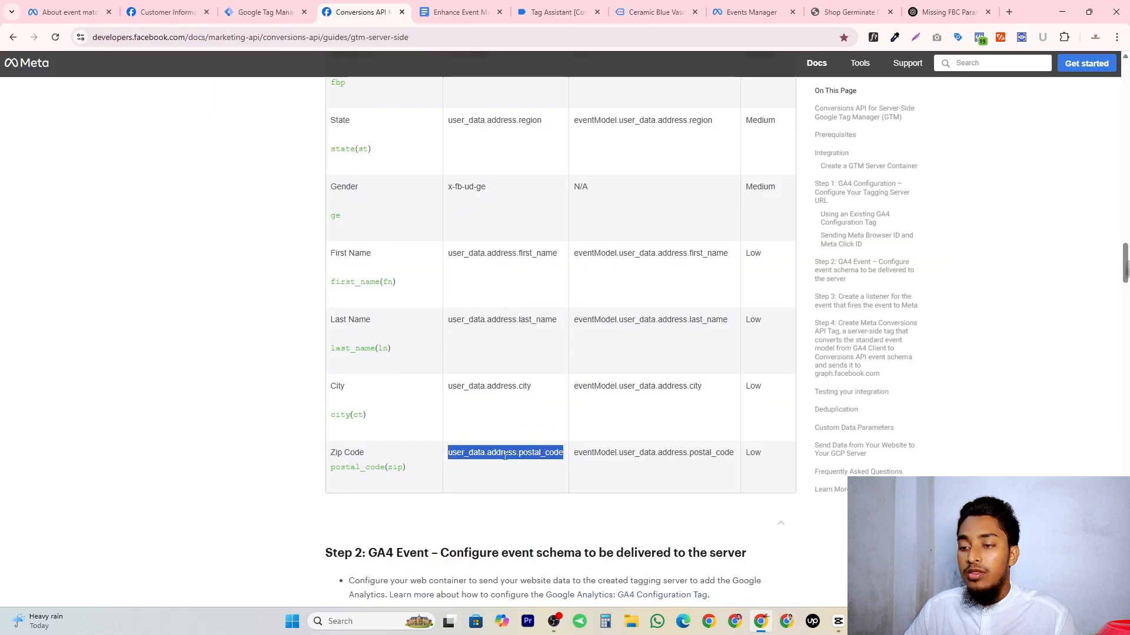
{"action": "left_click", "coordinate": [265, 10]}
{"action": "key", "text": "ctrl+v"}
Add the event parameter user_data.address.country from the Country row of Meta's guide.
{"action": "left_click", "coordinate": [362, 11]}
{"action": "scroll", "coordinate": [533, 202], "scroll_direction": "up", "scroll_amount": 6}
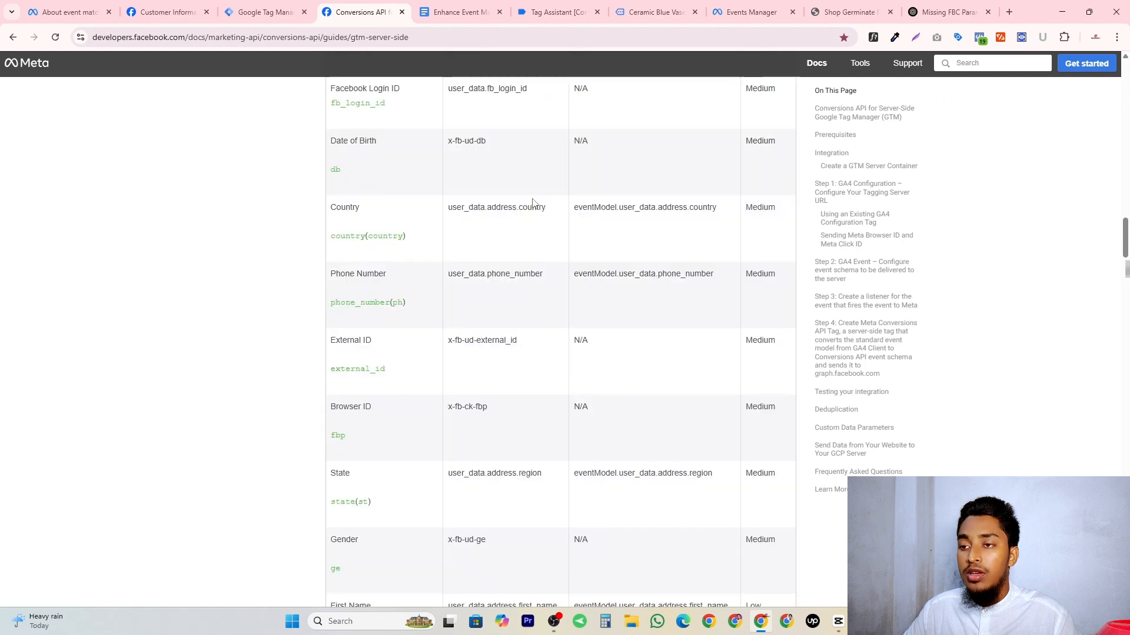
{"action": "left_click", "coordinate": [265, 10]}
{"action": "left_click", "coordinate": [507, 478]}
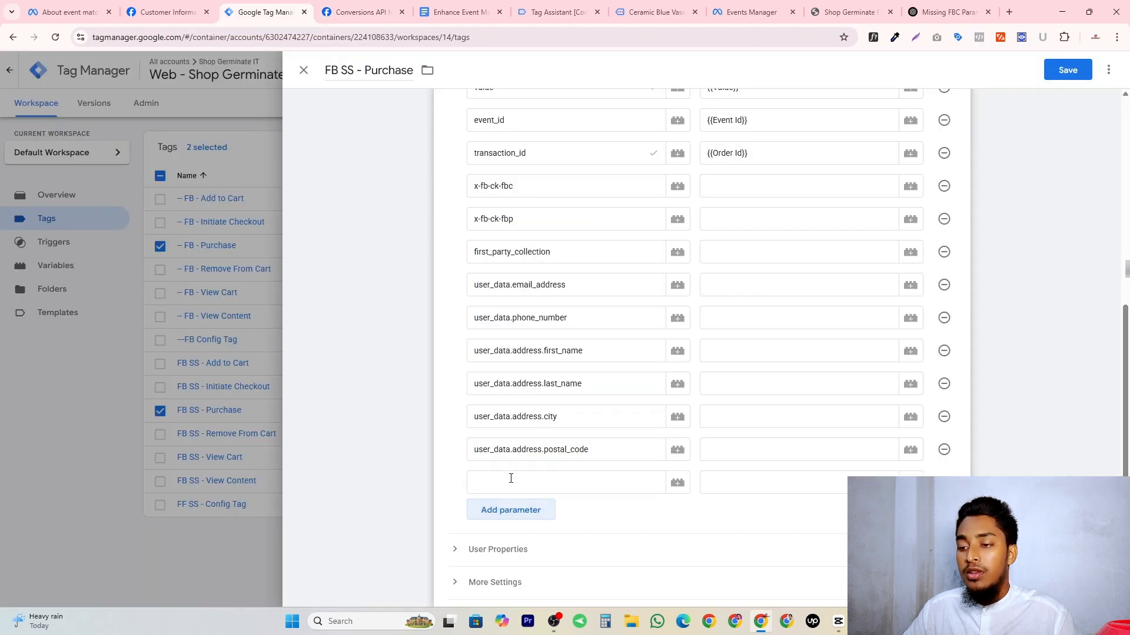
{"action": "key", "text": "ctrl+v"}
Set x-fb-ck-fbc to {{fbc}}, x-fb-ck-fbp to {{fbp}} and first_party_collection to true.
{"action": "left_click", "coordinate": [762, 191]}
{"action": "type", "text": "{{fbc"}
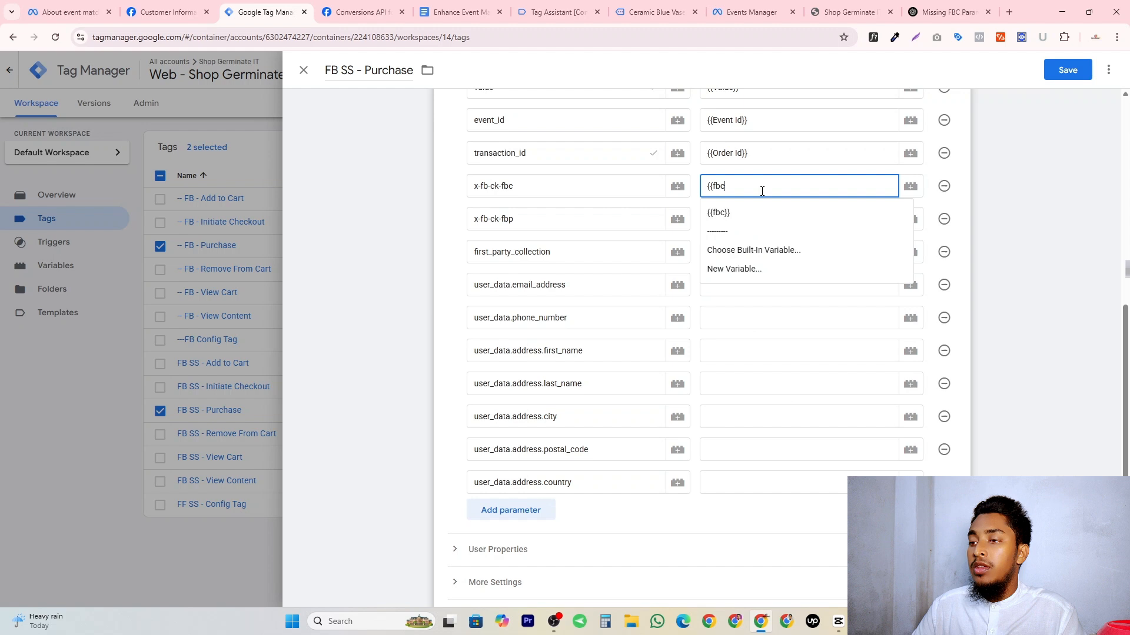
{"action": "left_click", "coordinate": [708, 214]}
{"action": "left_click", "coordinate": [708, 215]}
{"action": "type", "text": "{{fb"}
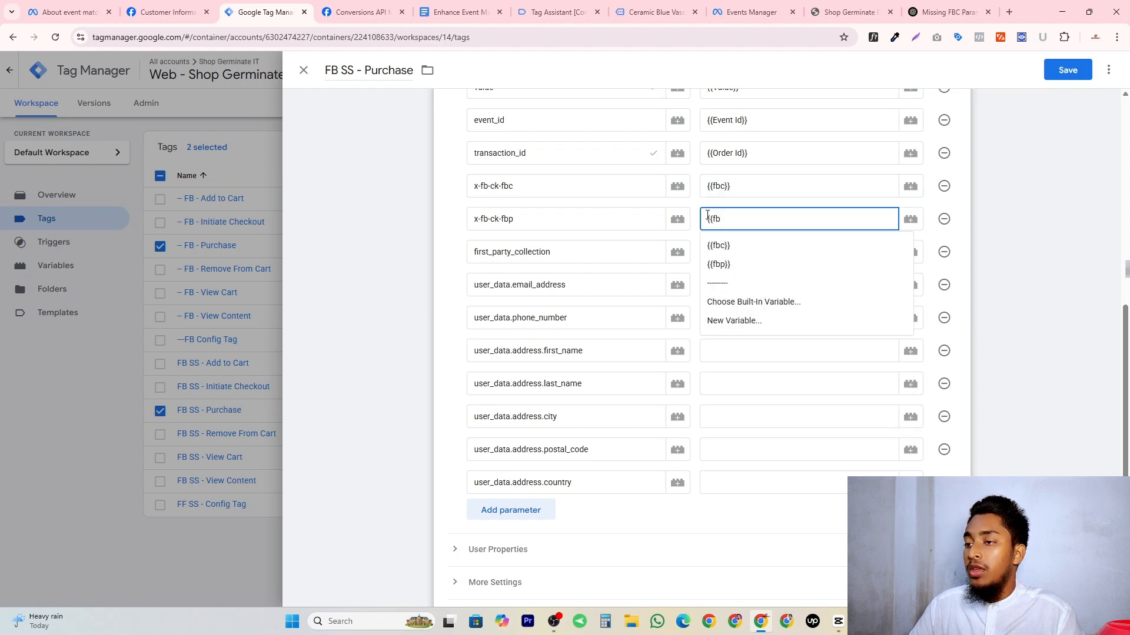
{"action": "left_click", "coordinate": [723, 265]}
{"action": "left_click", "coordinate": [746, 253]}
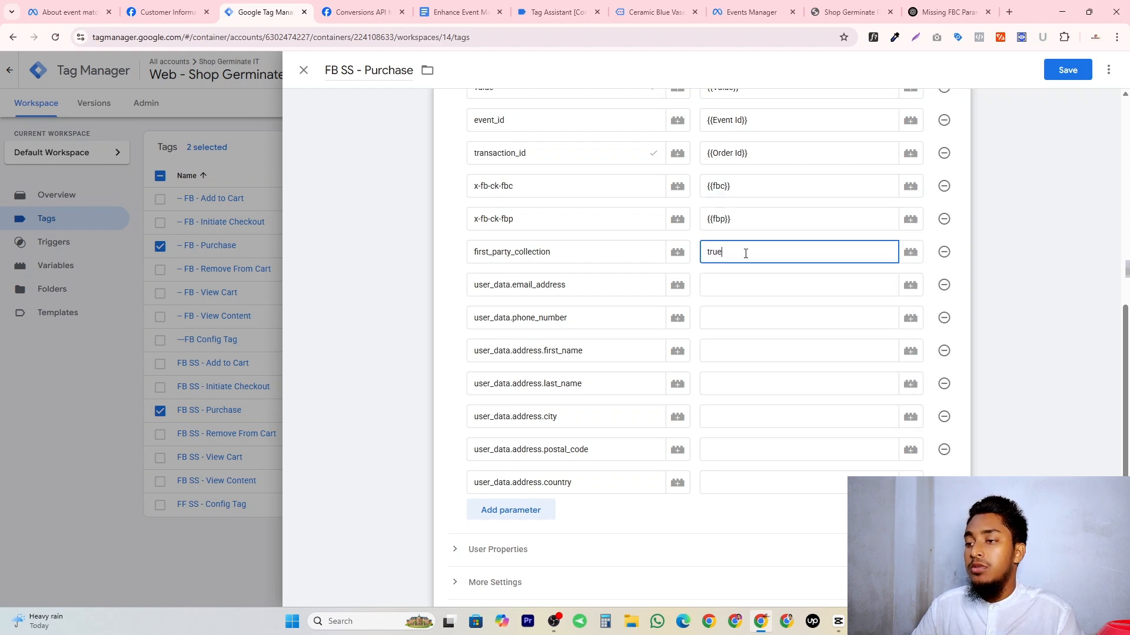
Assign {{Email Hash}} to user_data.email_address and {{Phone Hash}} to user_data.phone_number.
{"action": "left_click", "coordinate": [809, 286]}
{"action": "type", "text": "{{email"}
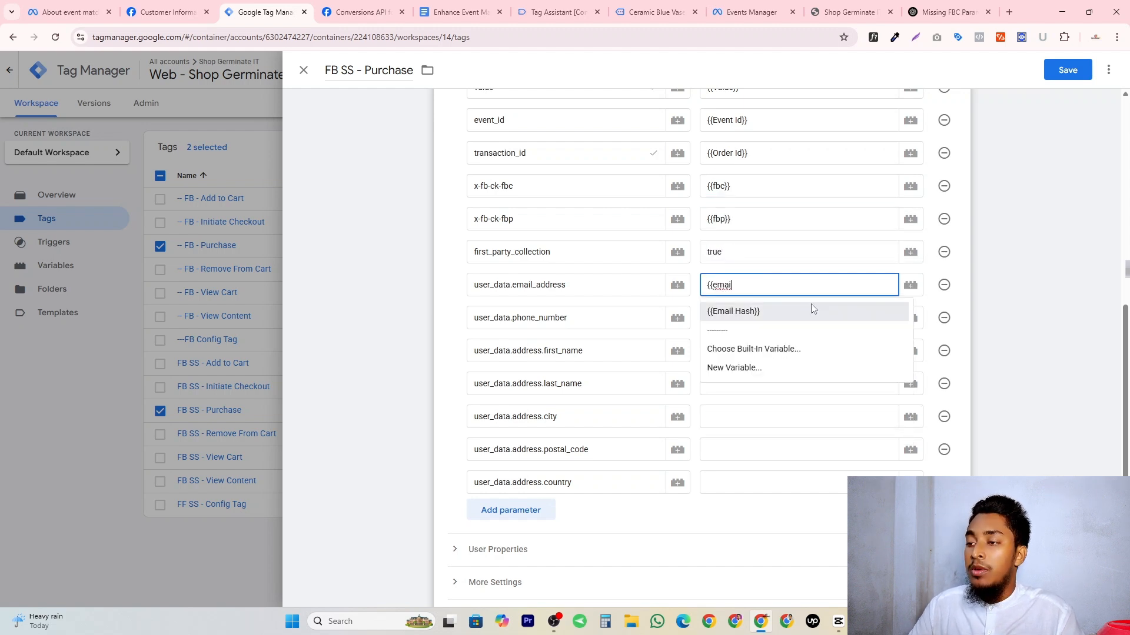
{"action": "left_click", "coordinate": [803, 311]}
{"action": "left_click", "coordinate": [793, 313]}
Assign {{First Name hash}} to user_data.address.first_name and {{Last Name Hash}} to user_data.address.last_name.
{"action": "left_click", "coordinate": [761, 351]}
{"action": "type", "text": "{{fir"}
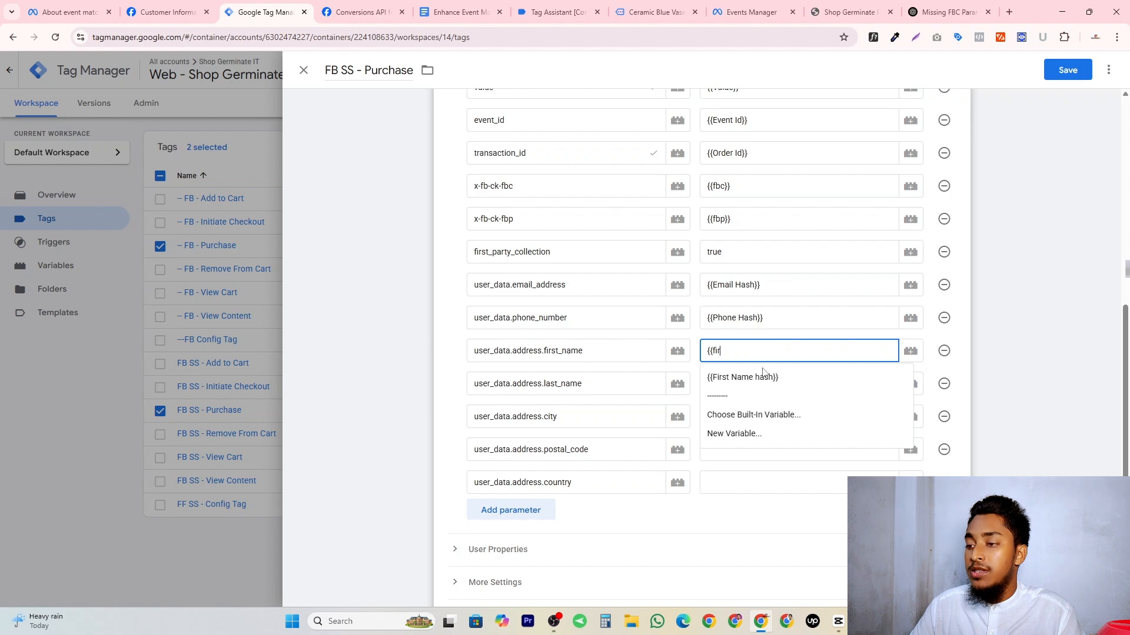
{"action": "left_click", "coordinate": [763, 375]}
{"action": "left_click", "coordinate": [749, 379]}
{"action": "type", "text": "{{last"}
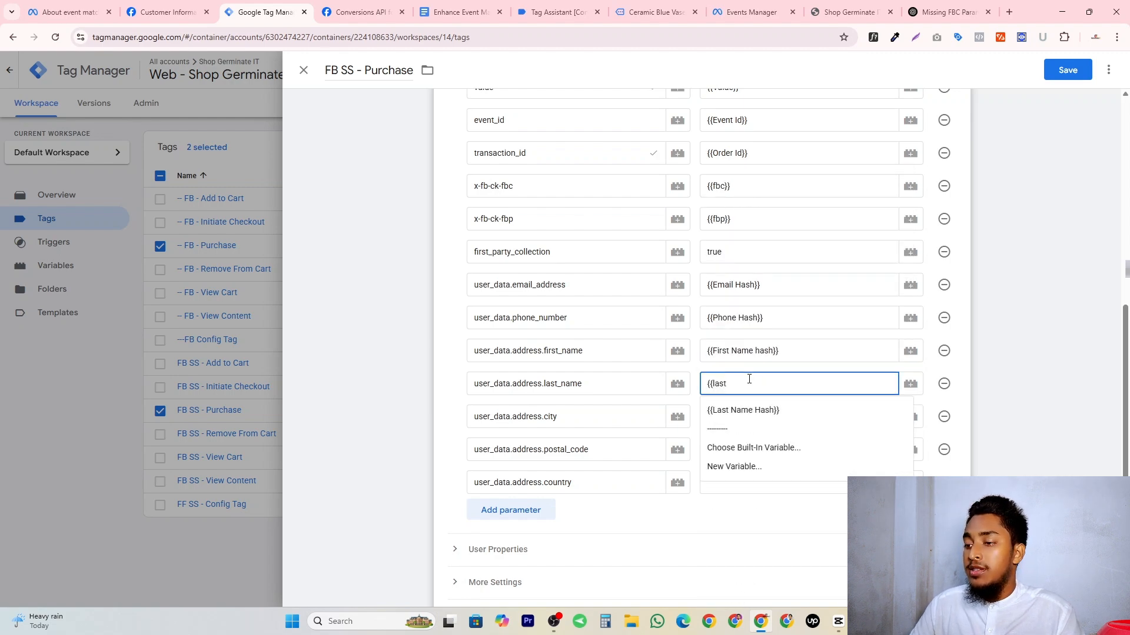
{"action": "left_click", "coordinate": [759, 410]}
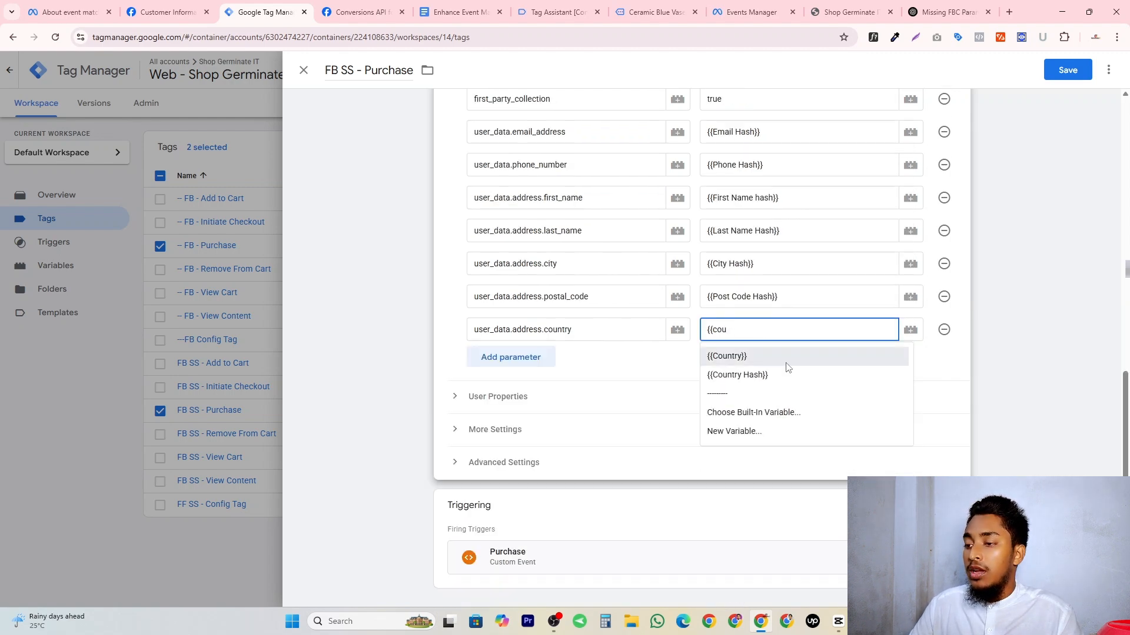
Assign {{City Hash}}, {{Post Code Hash}} and {{Country Hash}} to the city, postal_code and country parameters, and save the tag.
{"action": "left_click", "coordinate": [729, 373]}
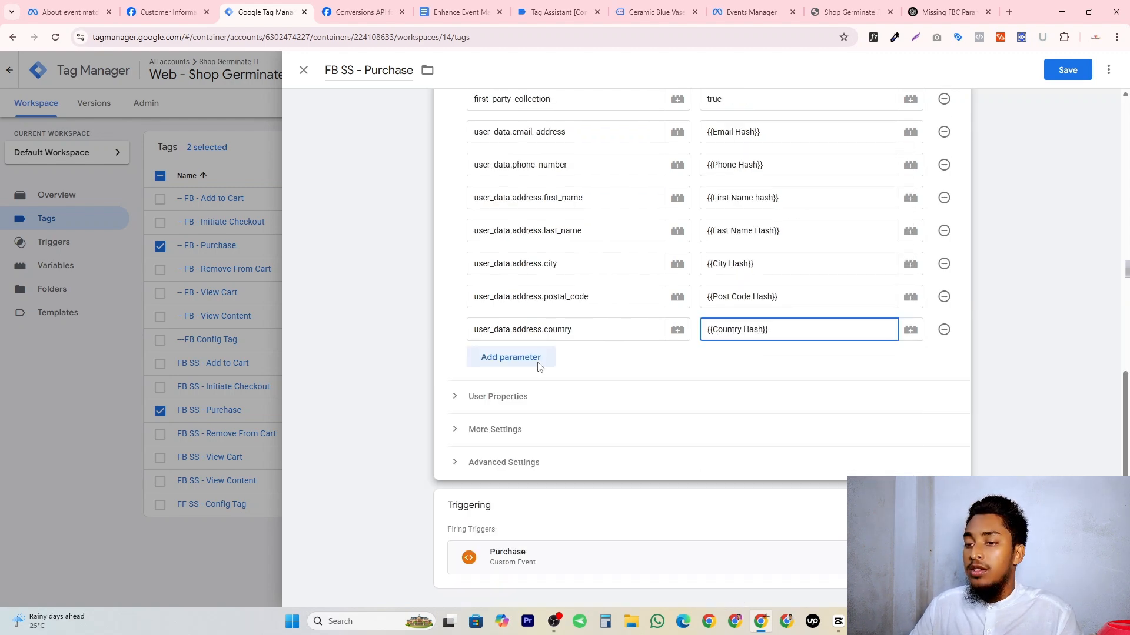
{"action": "left_click", "coordinate": [1068, 70]}
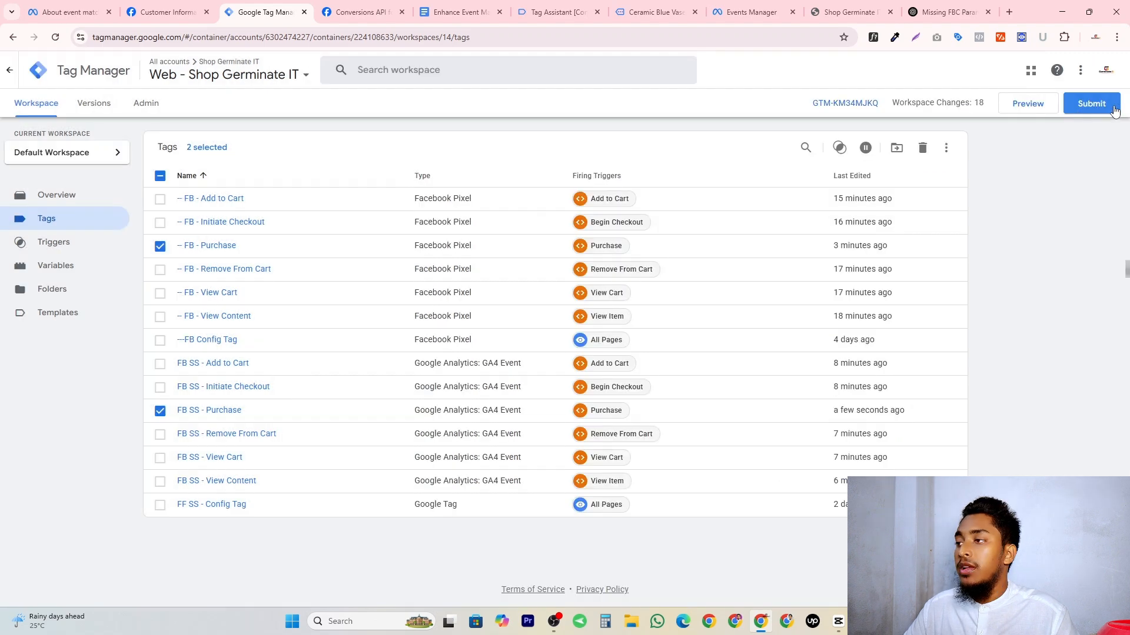
Submit and publish the Web - Shop Germinate IT workspace changes without a version name or description.
{"action": "left_click", "coordinate": [1112, 109]}
{"action": "left_click", "coordinate": [1086, 70]}
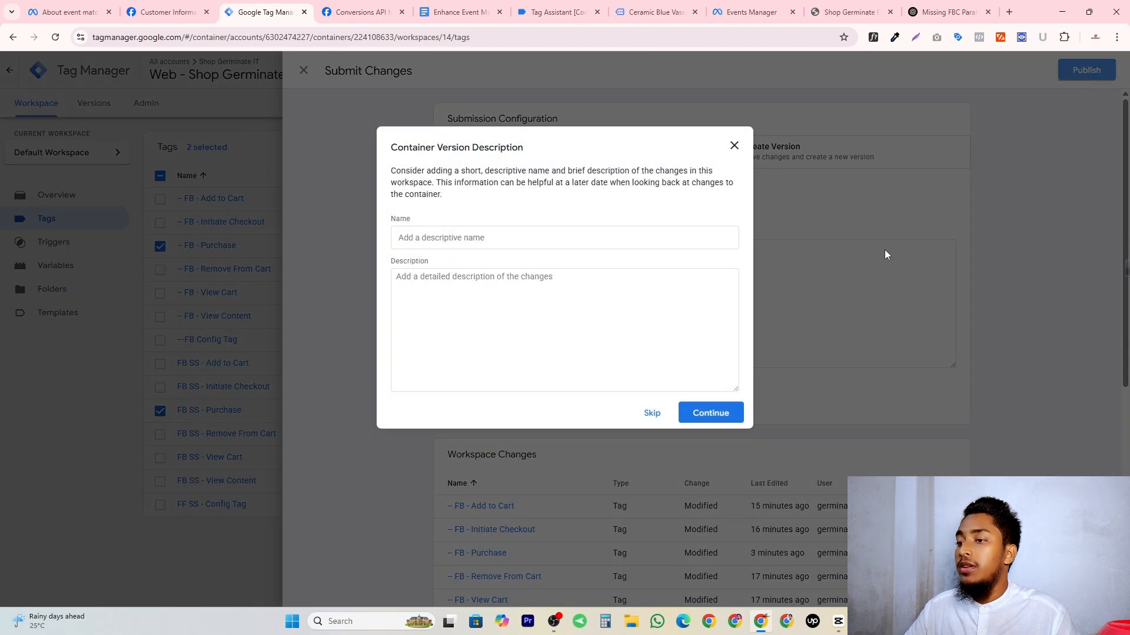
{"action": "left_click", "coordinate": [711, 413]}
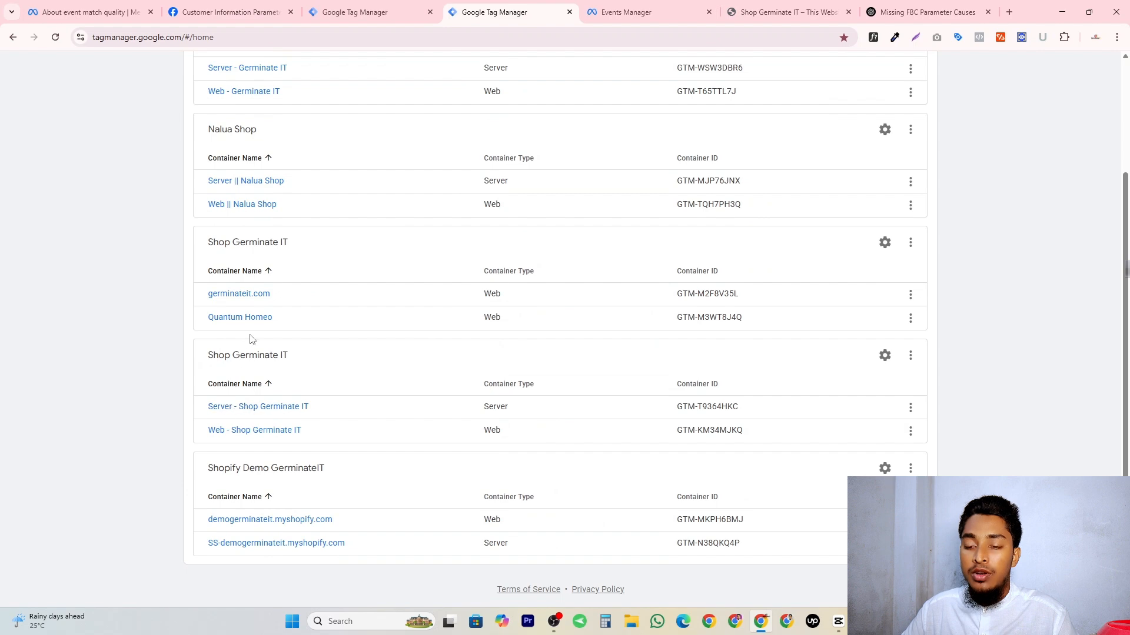
Open the Server - Shop Germinate IT container from the Tag Manager account list.
{"action": "left_click", "coordinate": [243, 412]}
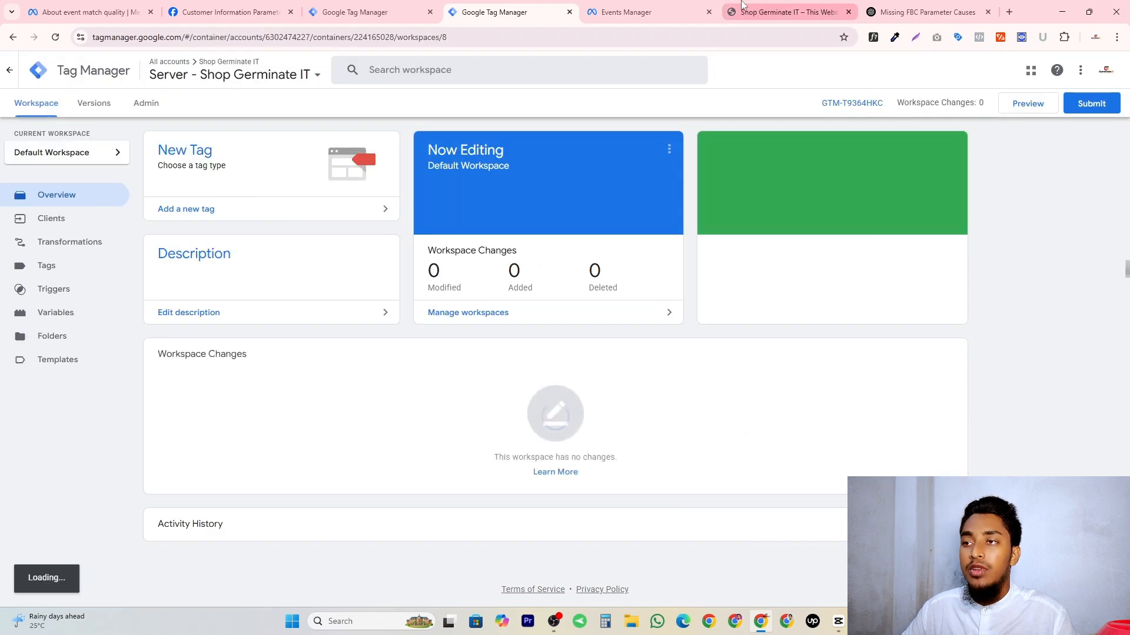
{"action": "left_click", "coordinate": [618, 13]}
{"action": "left_click", "coordinate": [542, 5]}
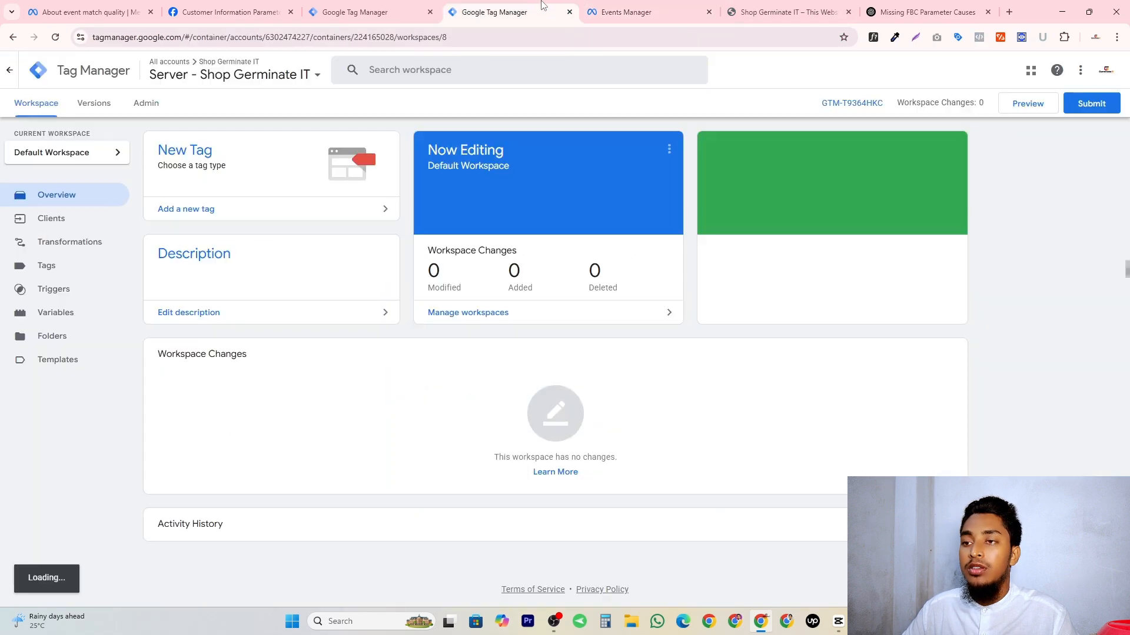
Clear the recorded test session activity for the Shop Germinate IT dataset in Events Manager.
{"action": "key", "text": "ctrl+Tab"}
{"action": "left_click", "coordinate": [1043, 295]}
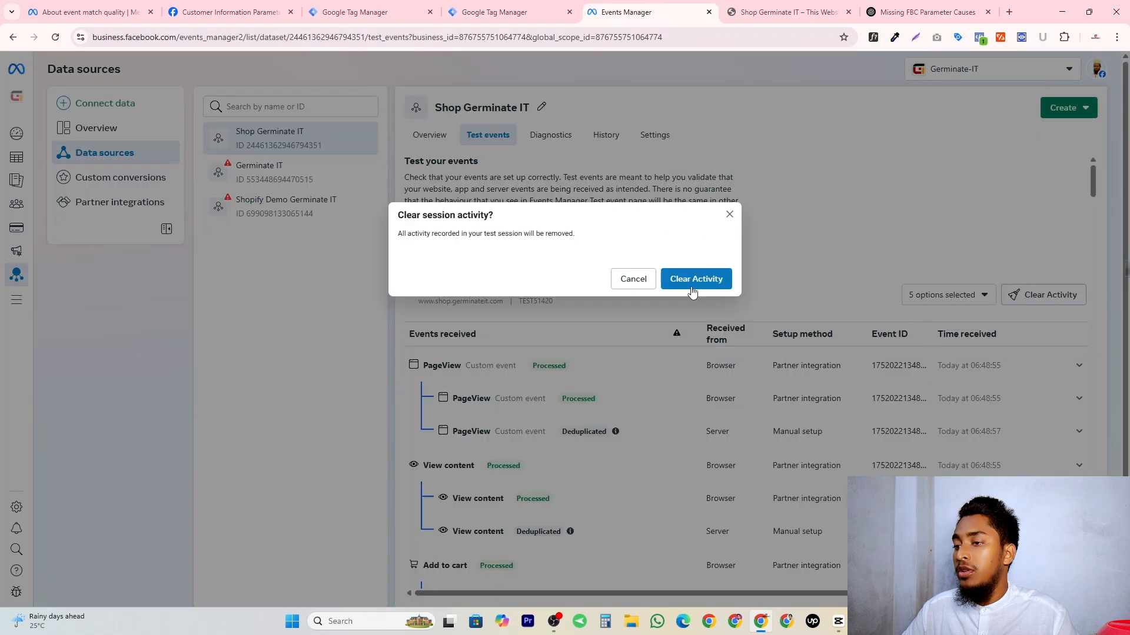
{"action": "left_click", "coordinate": [692, 292]}
Start preview mode for the server and web Shop Germinate IT containers and connect Tag Assistant to the shop site.
{"action": "left_click", "coordinate": [491, 13]}
{"action": "left_click", "coordinate": [420, 17]}
{"action": "left_click", "coordinate": [493, 13]}
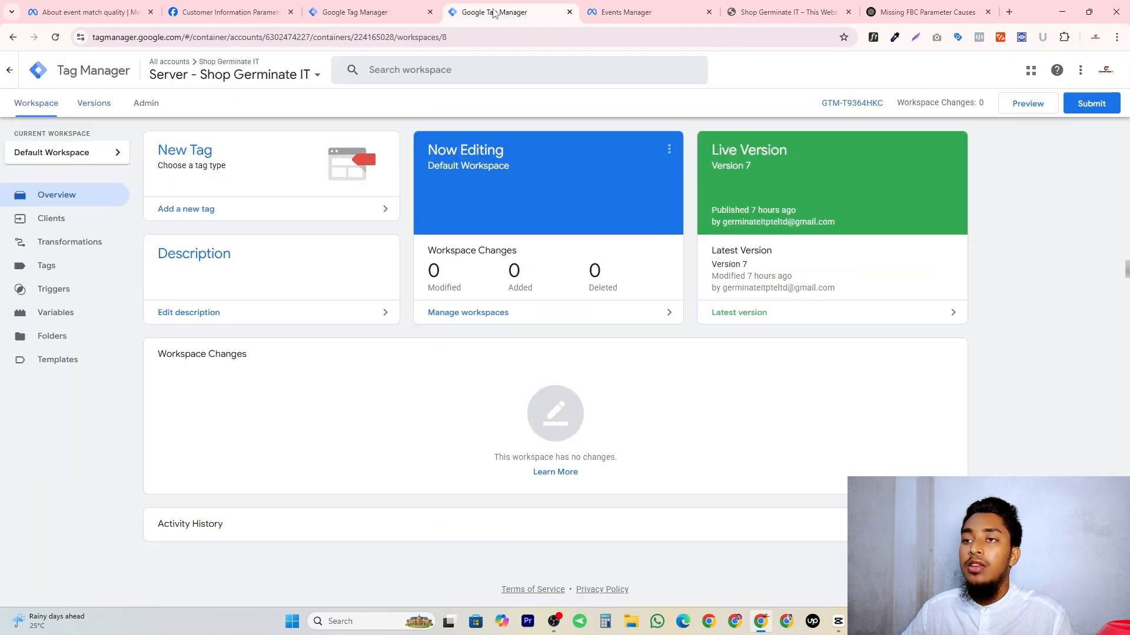
{"action": "left_click", "coordinate": [1026, 107]}
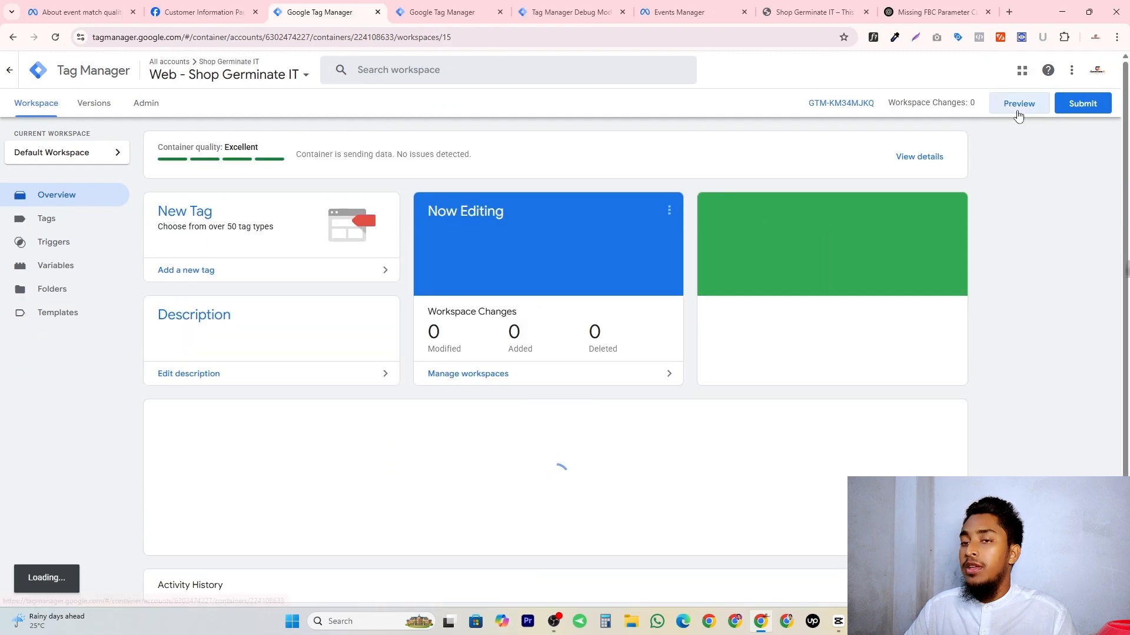
{"action": "left_click", "coordinate": [1018, 112]}
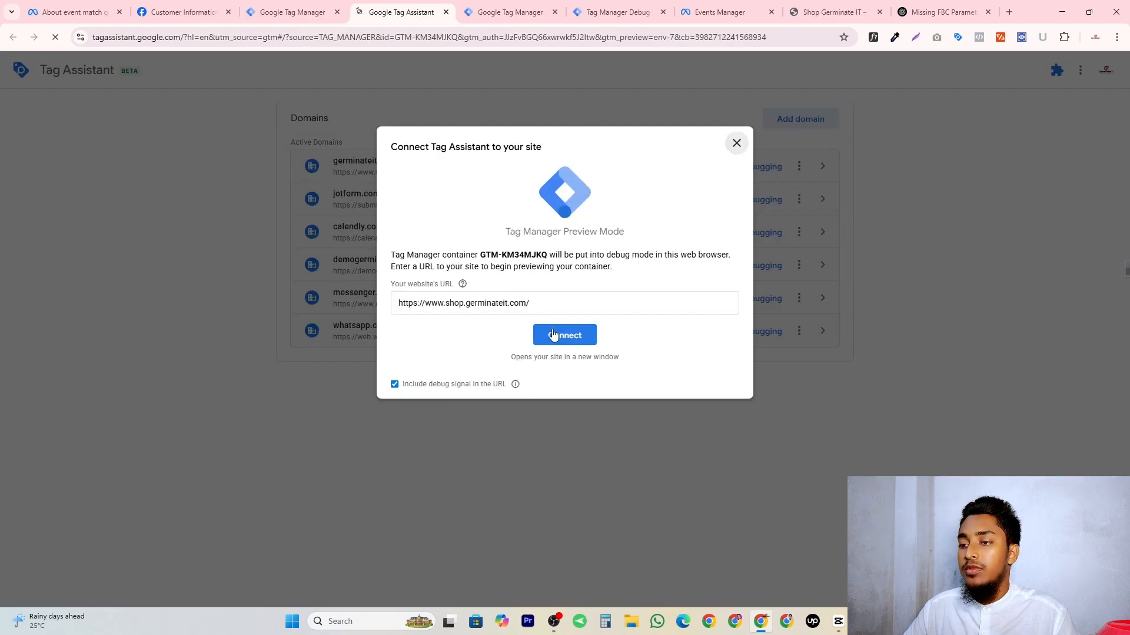
{"action": "left_click", "coordinate": [565, 333]}
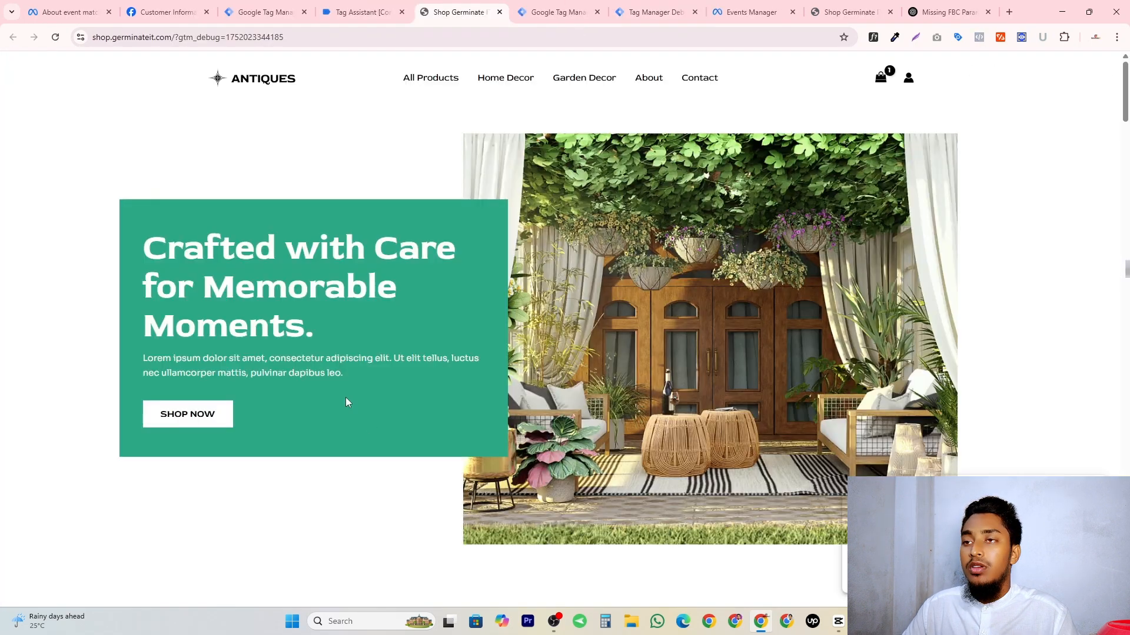
Open the Hanging Plant product in the connected shop and add it to the cart.
{"action": "scroll", "coordinate": [346, 402], "scroll_direction": "down", "scroll_amount": 15}
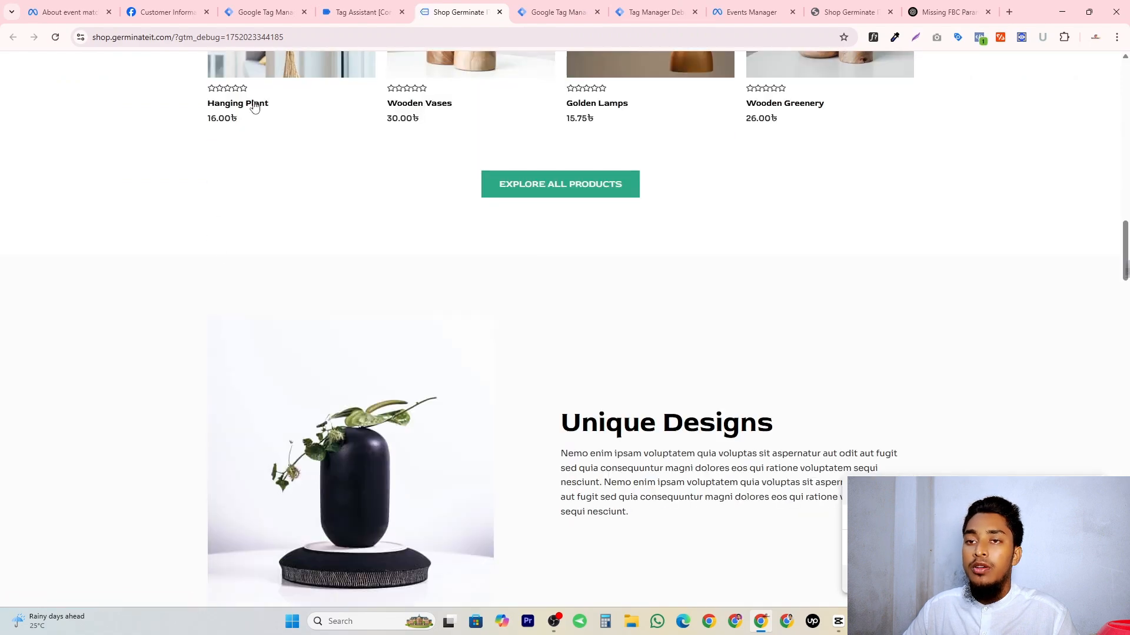
{"action": "left_click", "coordinate": [255, 107]}
{"action": "left_click", "coordinate": [353, 11]}
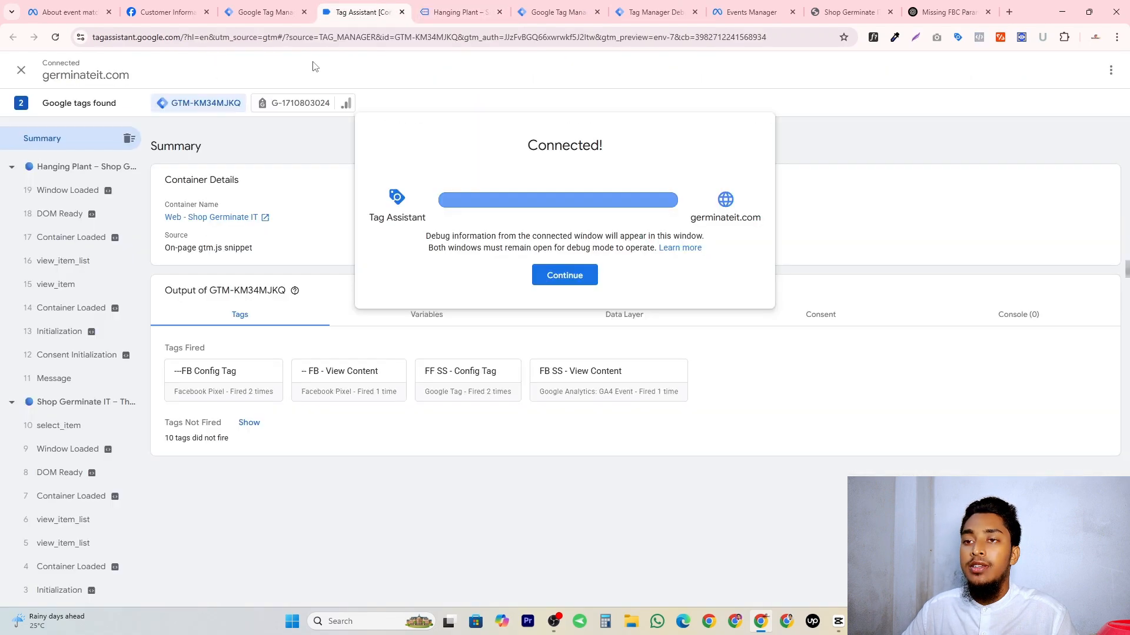
{"action": "left_click", "coordinate": [459, 12]}
{"action": "left_click", "coordinate": [658, 280]}
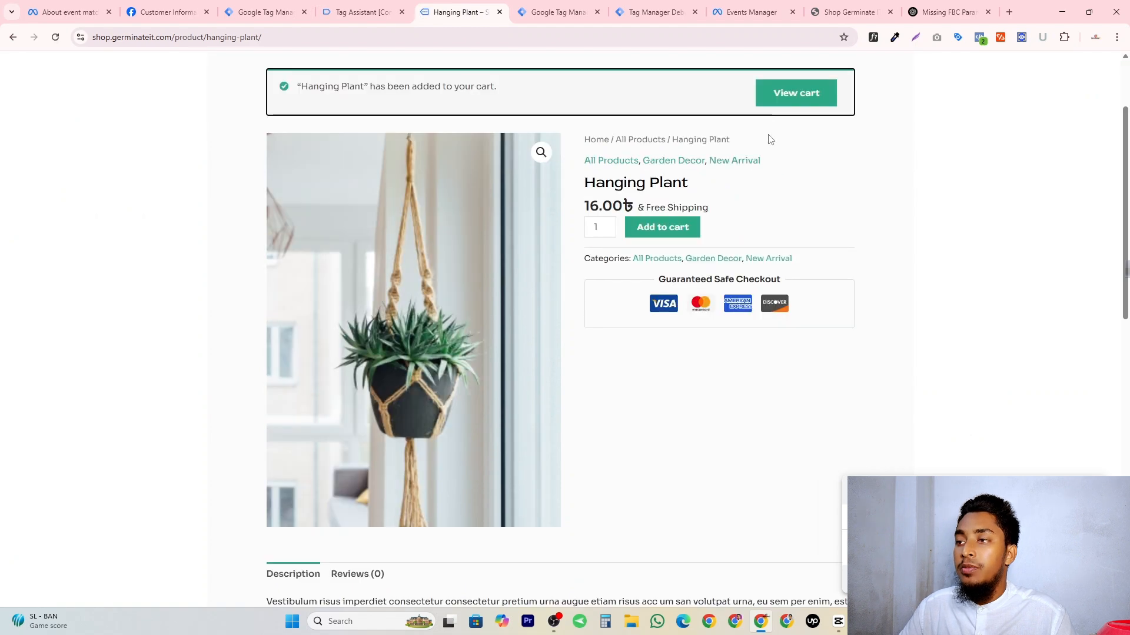
Proceed from the cart to checkout and place the cash on delivery order with the prefilled billing details.
{"action": "left_click", "coordinate": [795, 93]}
{"action": "left_click", "coordinate": [714, 472]}
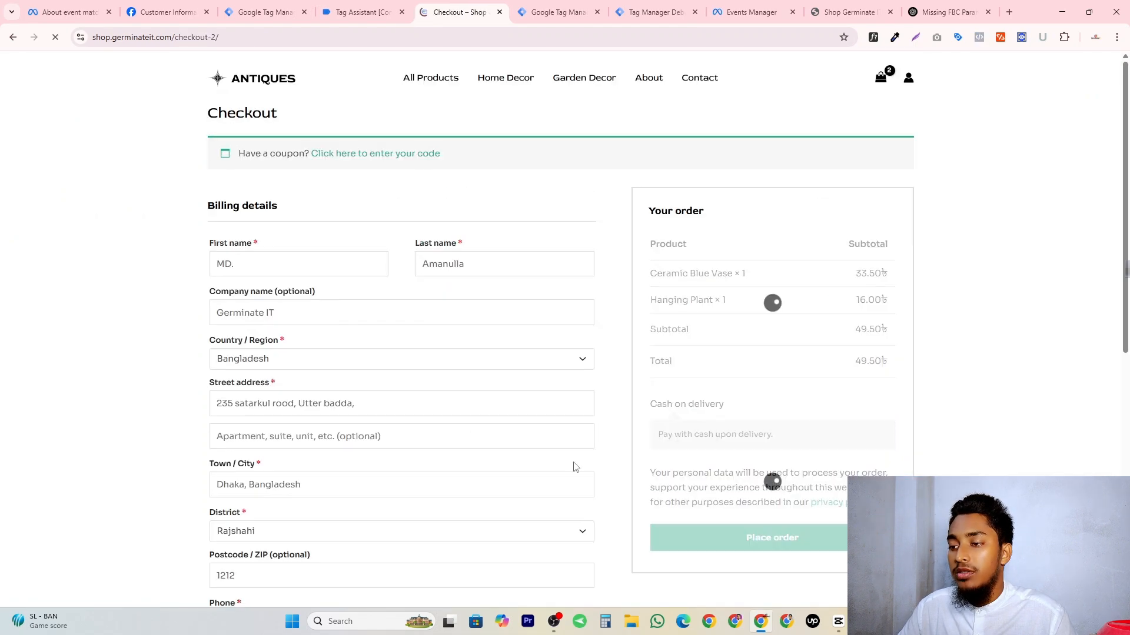
{"action": "scroll", "coordinate": [575, 466], "scroll_direction": "down", "scroll_amount": 5}
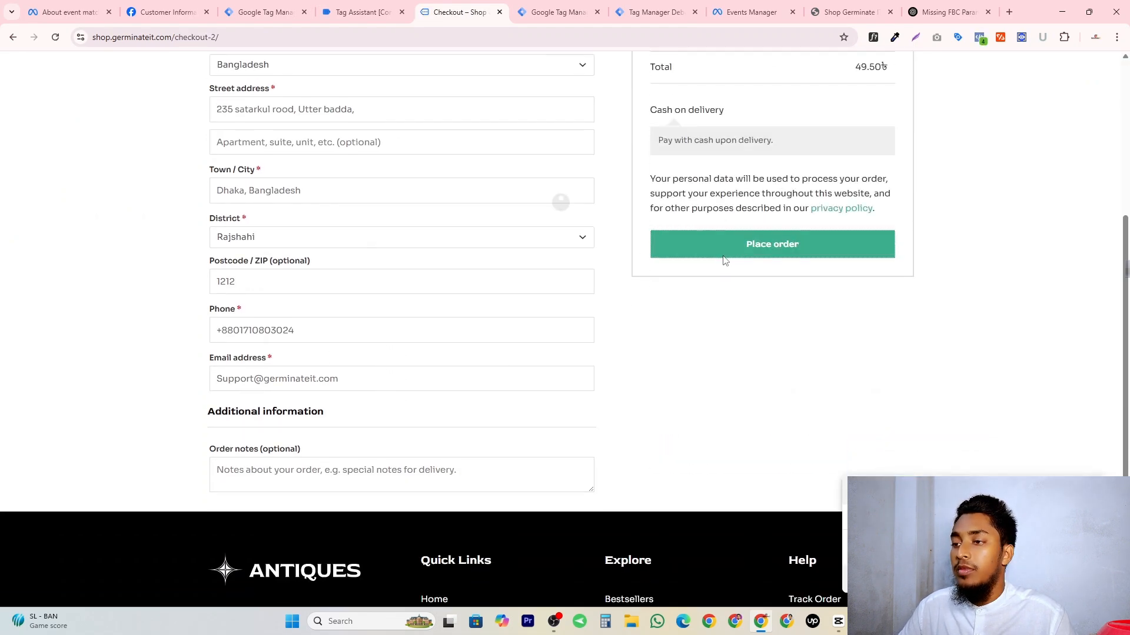
{"action": "left_click", "coordinate": [724, 257]}
Inspect the variable values of the purchase event in Tag Assistant, including the hashed customer data.
{"action": "left_click", "coordinate": [358, 12]}
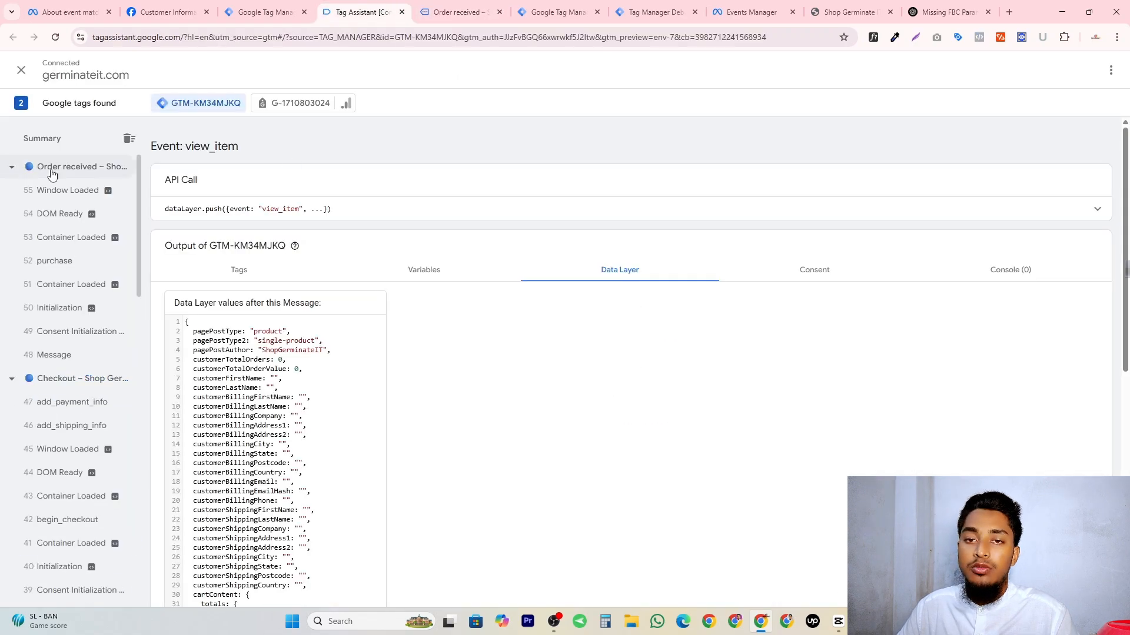
{"action": "left_click", "coordinate": [54, 261]}
{"action": "left_click", "coordinate": [424, 269]}
{"action": "scroll", "coordinate": [447, 353], "scroll_direction": "down", "scroll_amount": 15}
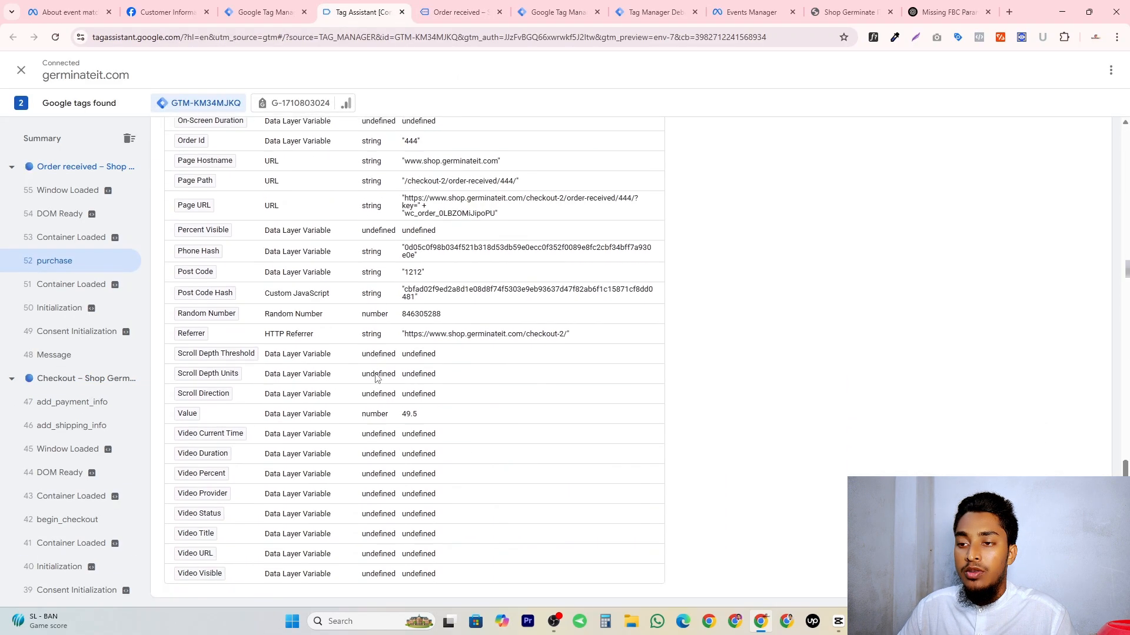
In the server container preview, examine the purchase event's user_data for hashed email, phone, name, city, postal code and country.
{"action": "key", "text": "ctrl+7"}
{"action": "scroll", "coordinate": [204, 293], "scroll_direction": "up", "scroll_amount": 4}
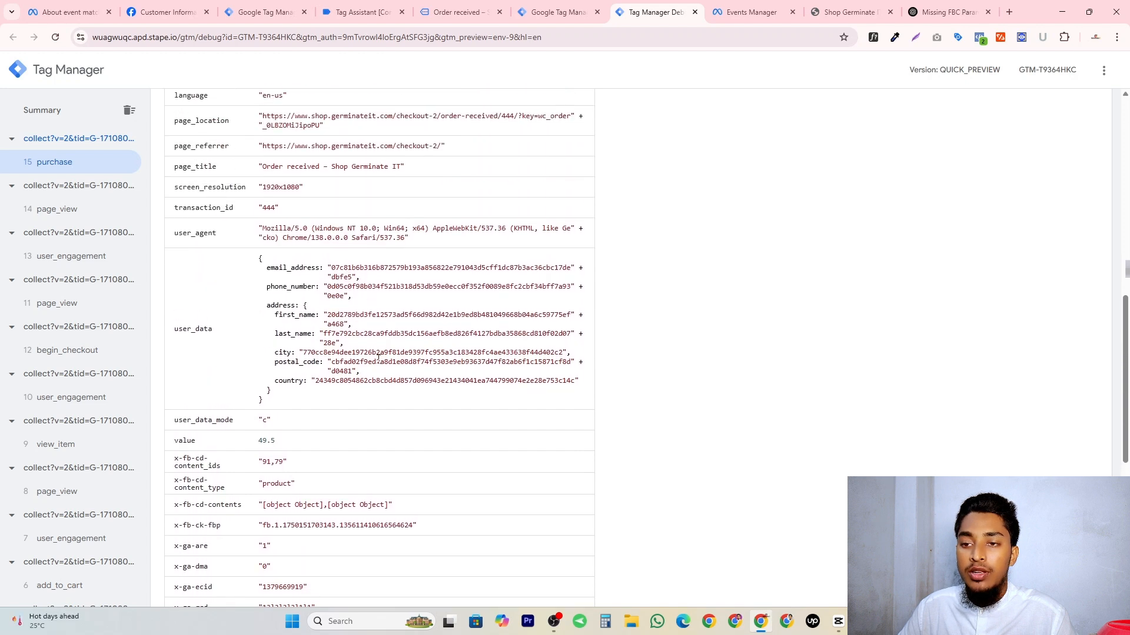
{"action": "double_click", "coordinate": [290, 267]}
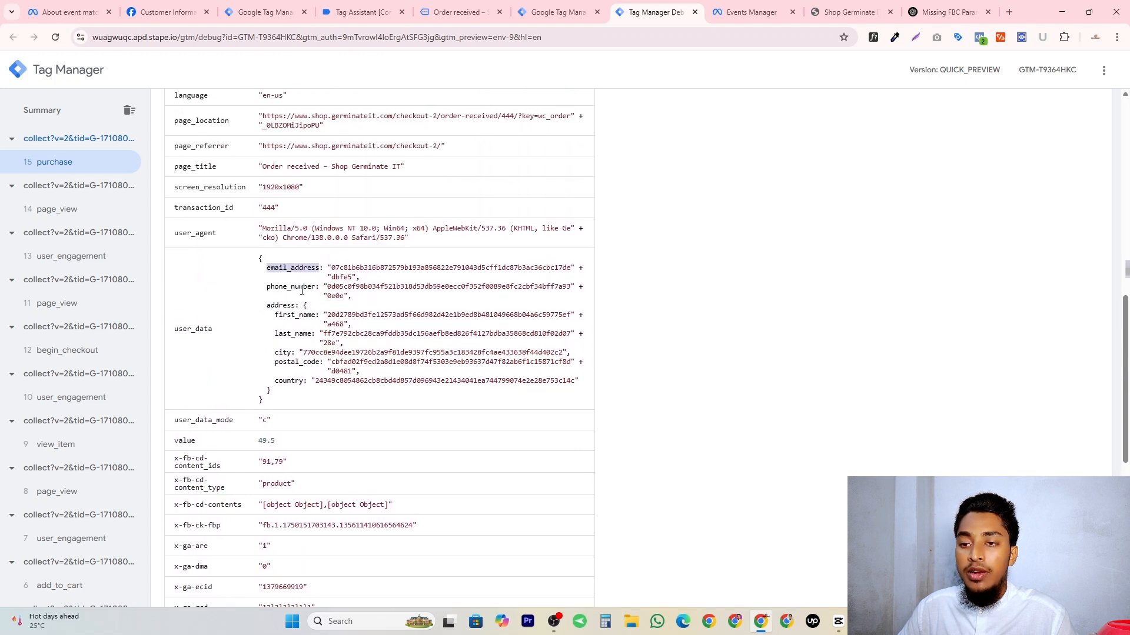
{"action": "double_click", "coordinate": [297, 292]}
{"action": "double_click", "coordinate": [290, 315]}
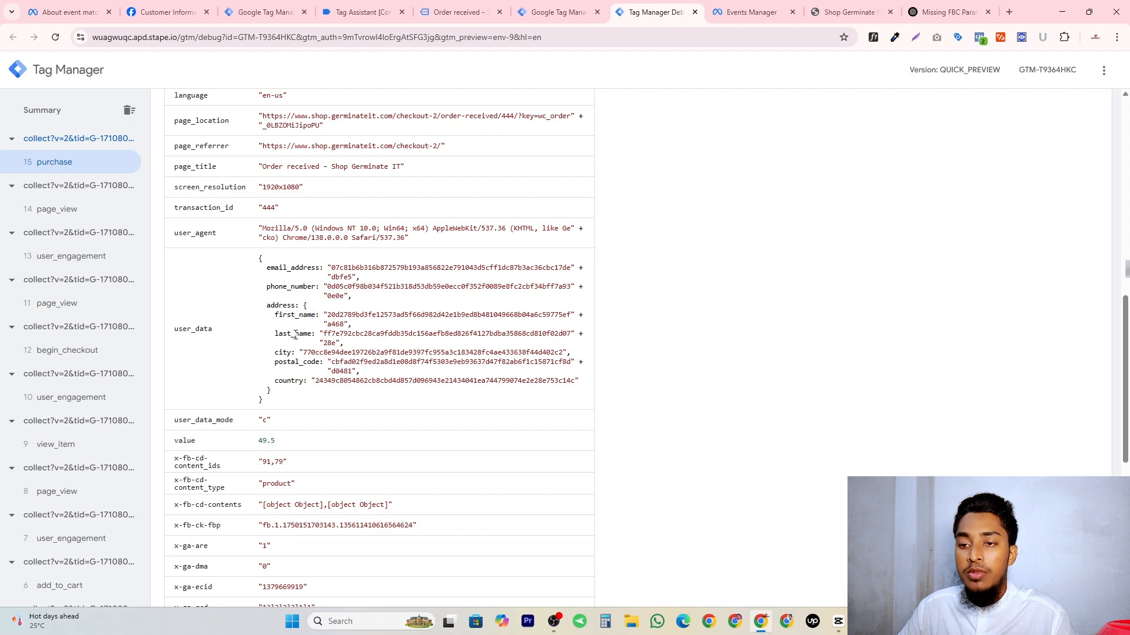
{"action": "double_click", "coordinate": [293, 334]}
{"action": "double_click", "coordinate": [283, 352]}
{"action": "double_click", "coordinate": [289, 362]}
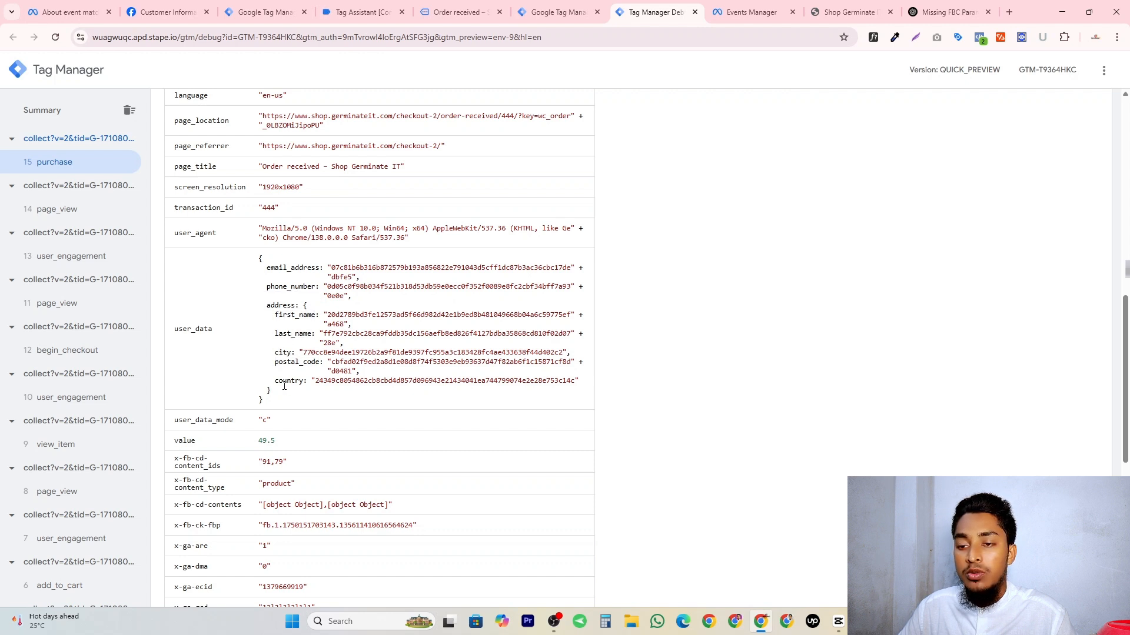
{"action": "double_click", "coordinate": [284, 381]}
{"action": "scroll", "coordinate": [271, 264], "scroll_direction": "up", "scroll_amount": 1}
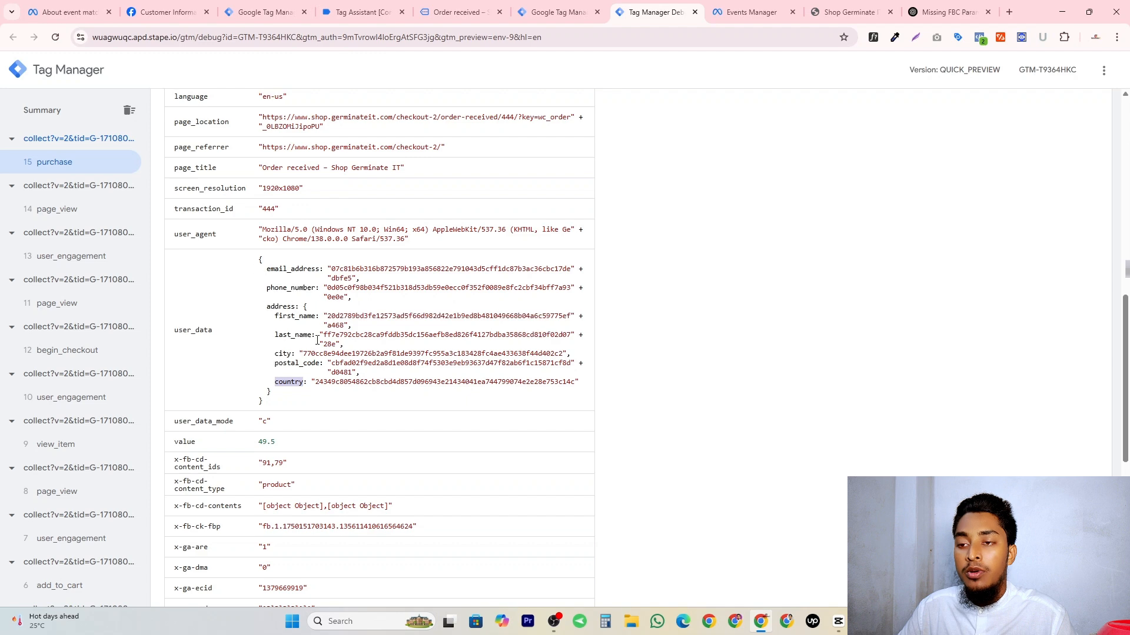
Filter the test events in Events Manager to show standard events without custom events.
{"action": "left_click", "coordinate": [757, 14]}
{"action": "scroll", "coordinate": [606, 410], "scroll_direction": "down", "scroll_amount": 2}
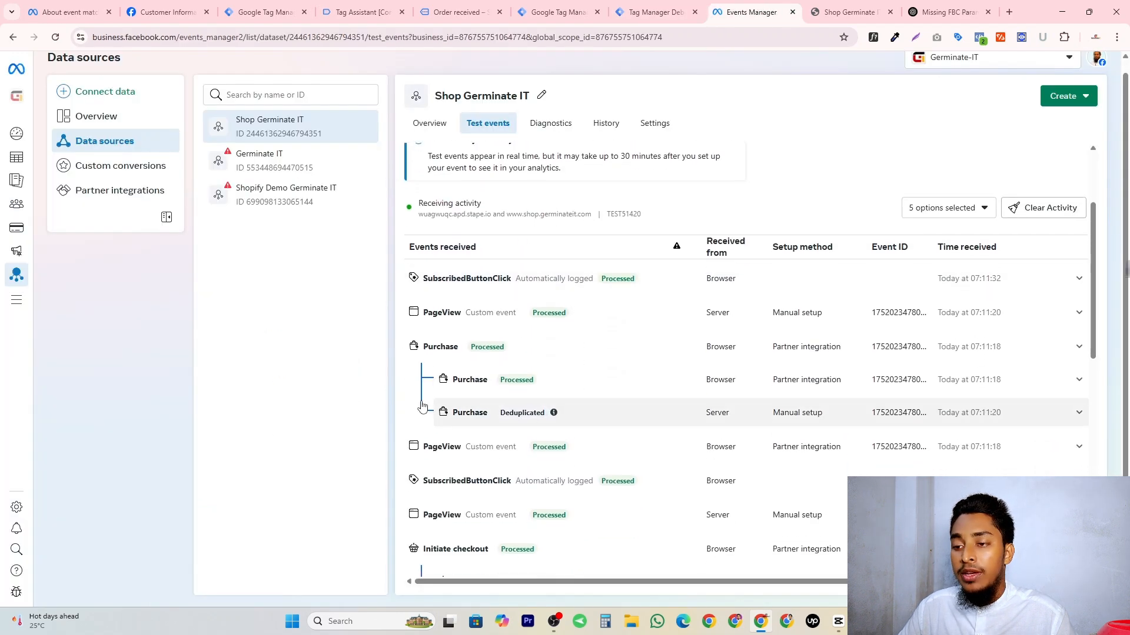
{"action": "left_click", "coordinate": [985, 209]}
{"action": "left_click", "coordinate": [941, 174]}
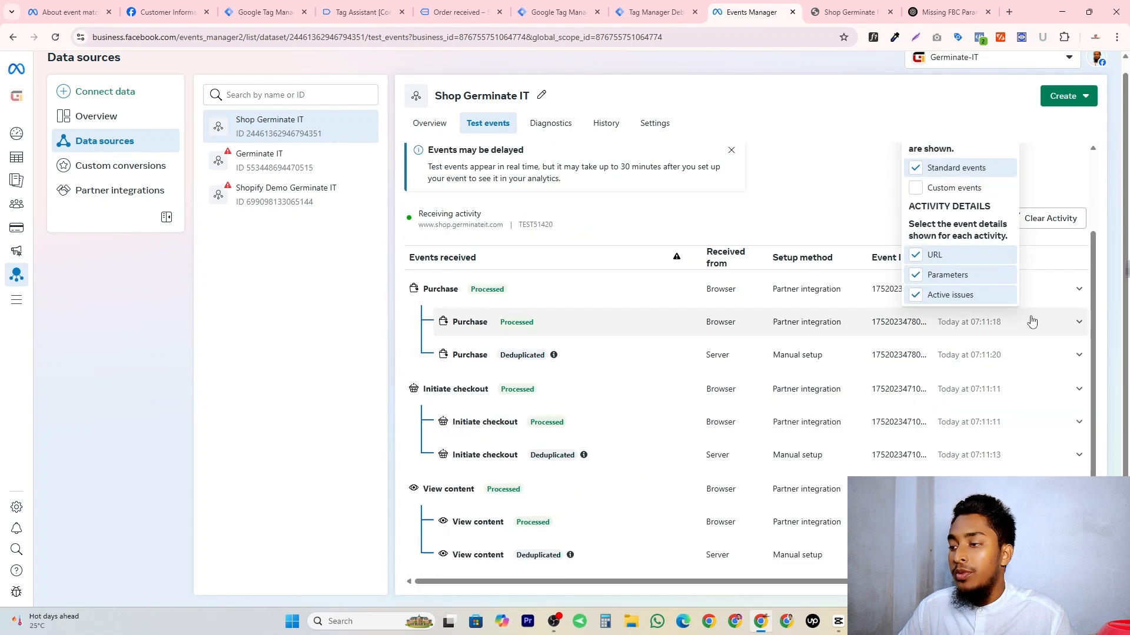
Expand the deduplicated server Purchase event and show its full parameter list.
{"action": "left_click", "coordinate": [798, 359]}
{"action": "scroll", "coordinate": [434, 398], "scroll_direction": "down", "scroll_amount": 3}
{"action": "left_click", "coordinate": [468, 295]}
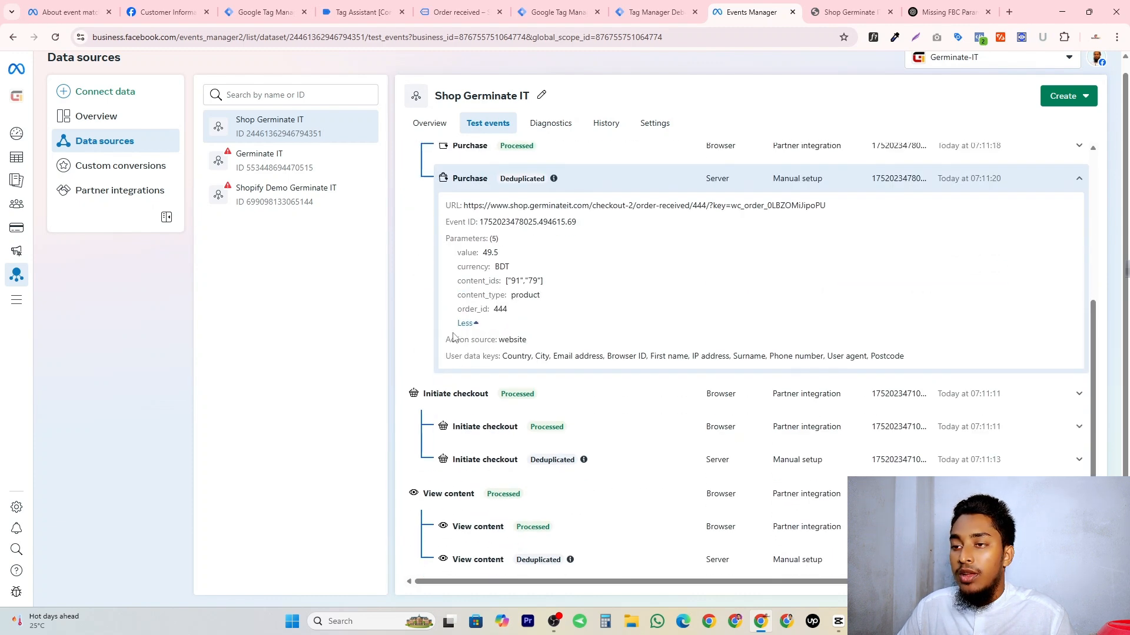
Examine the server Purchase event's user data keys, from country, city and email address through phone number, user agent and postcode.
{"action": "double_click", "coordinate": [525, 294]}
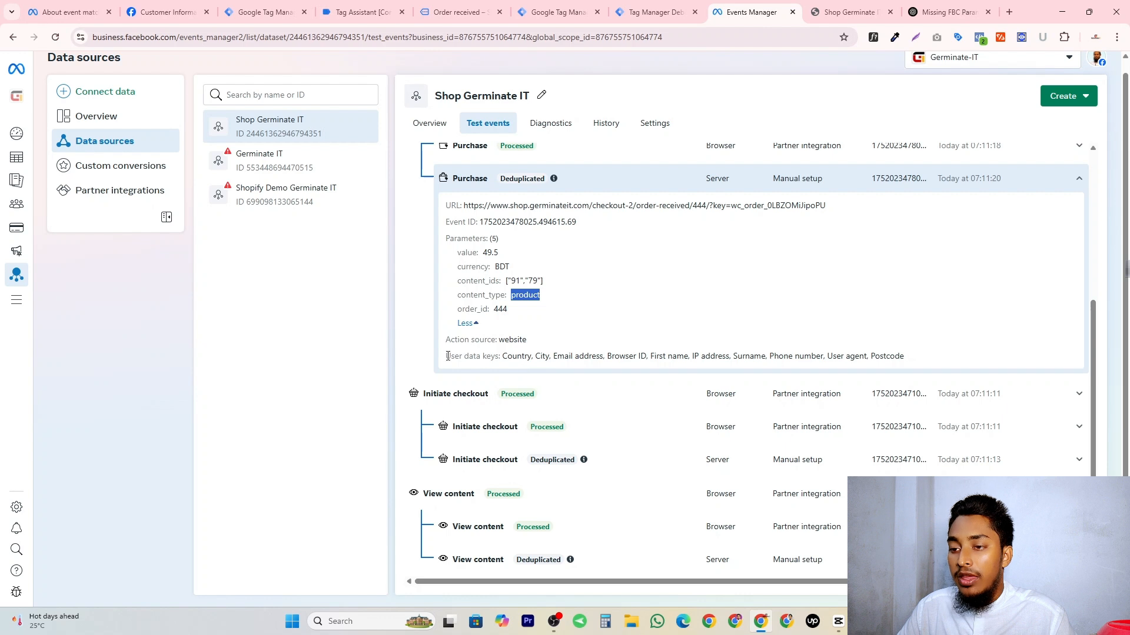
{"action": "mouse_move", "coordinate": [448, 356]}
{"action": "left_mouse_down"}
{"action": "mouse_move", "coordinate": [489, 356]}
{"action": "mouse_move", "coordinate": [451, 359]}
{"action": "left_mouse_up"}
{"action": "left_click", "coordinate": [497, 356]}
{"action": "left_click", "coordinate": [505, 357]}
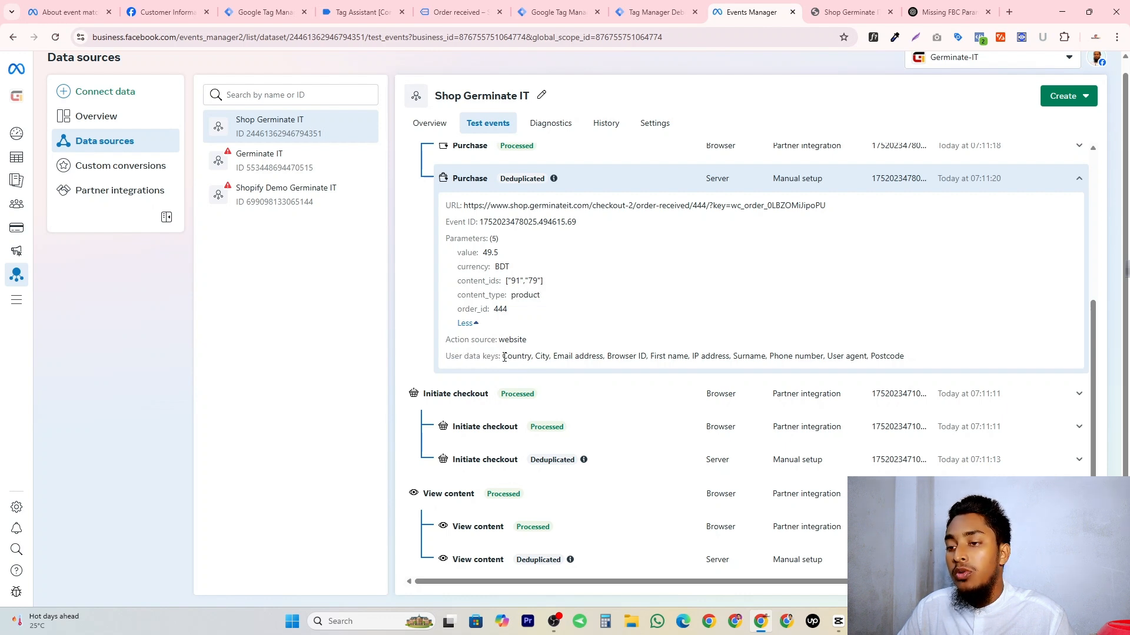
{"action": "double_click", "coordinate": [514, 357]}
{"action": "double_click", "coordinate": [542, 357]}
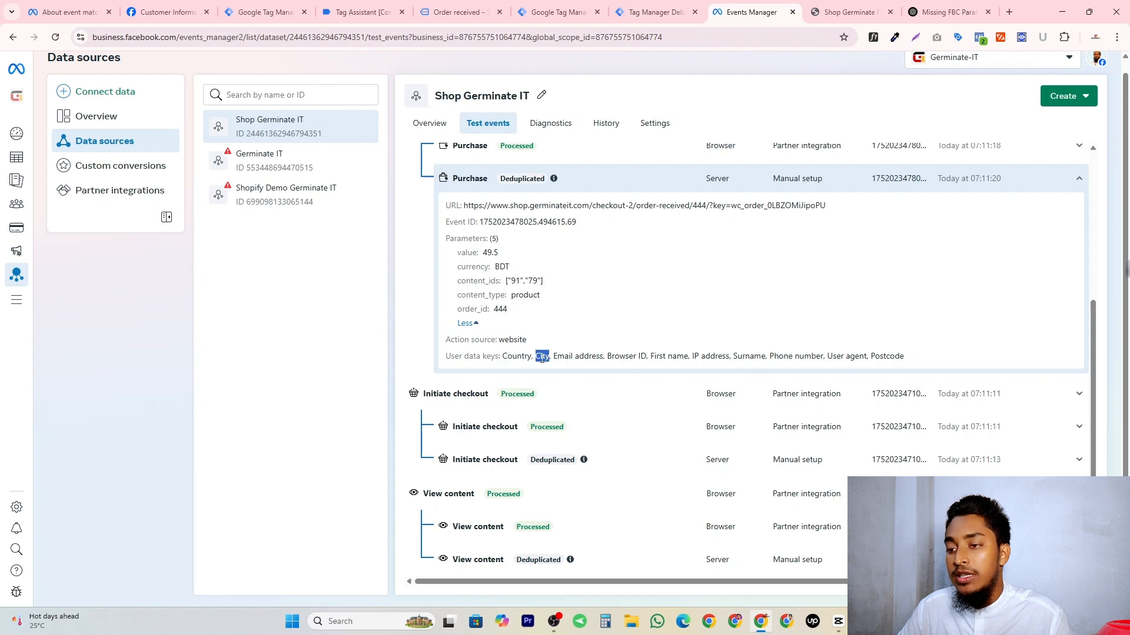
{"action": "triple_click", "coordinate": [615, 358]}
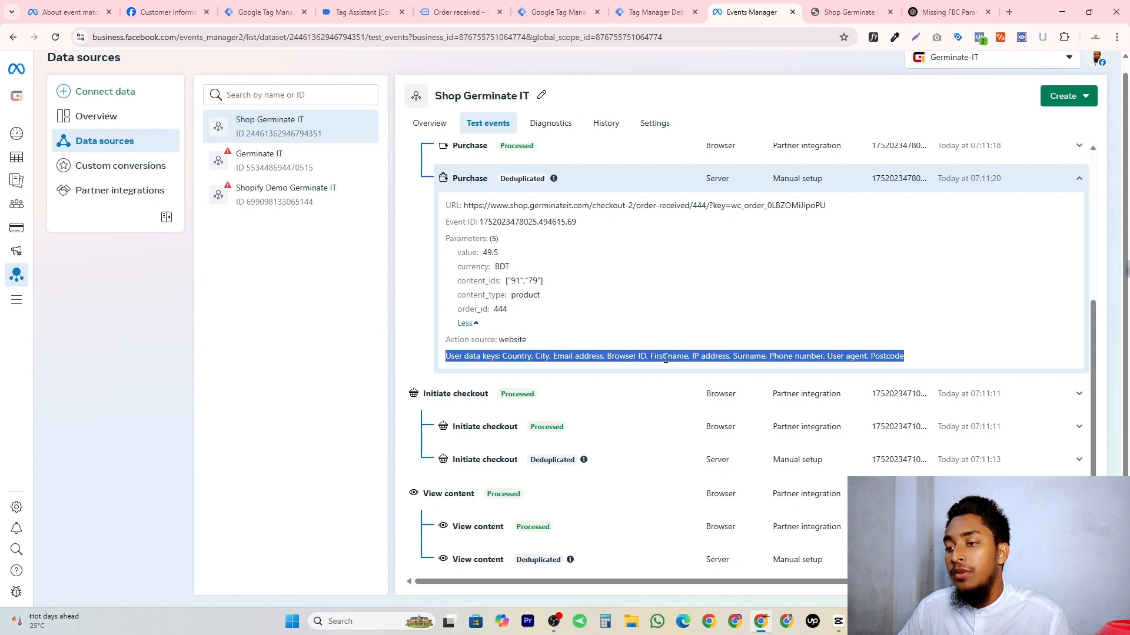
{"action": "left_click", "coordinate": [666, 358]}
{"action": "double_click", "coordinate": [711, 357]}
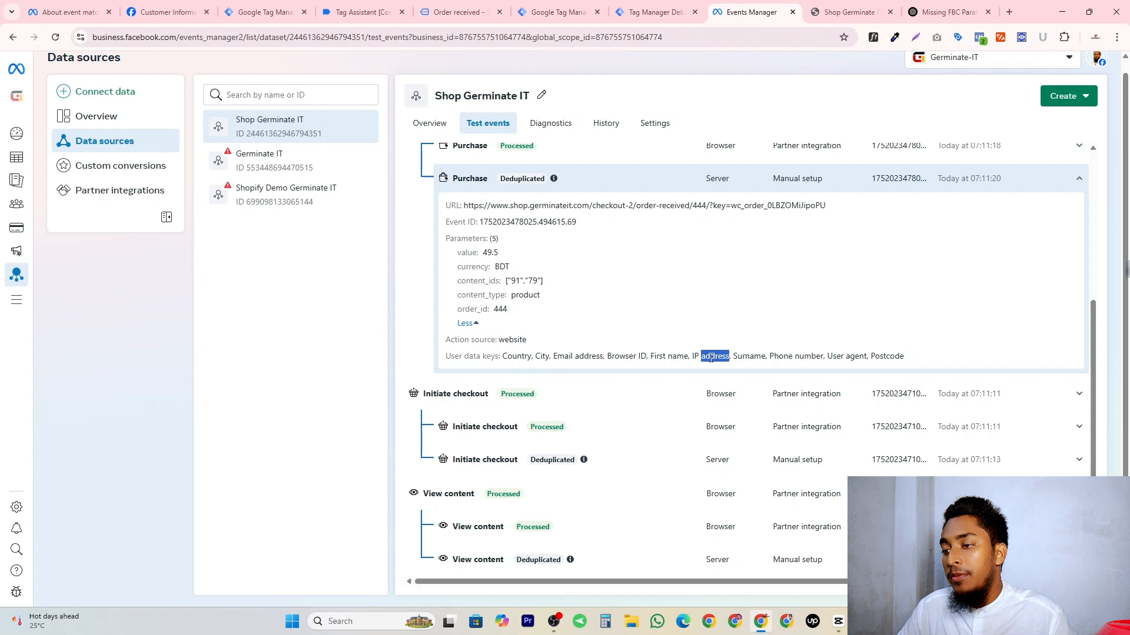
{"action": "double_click", "coordinate": [752, 356]}
{"action": "left_click", "coordinate": [786, 356]}
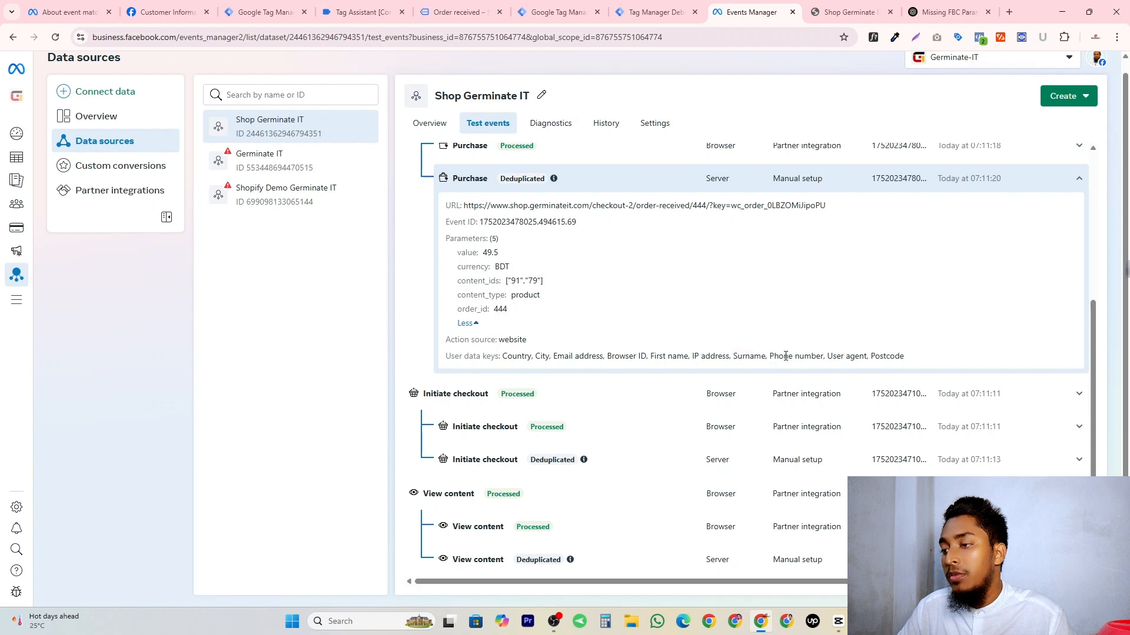
{"action": "double_click", "coordinate": [832, 356]}
{"action": "triple_click", "coordinate": [888, 356]}
{"action": "left_click", "coordinate": [615, 358]}
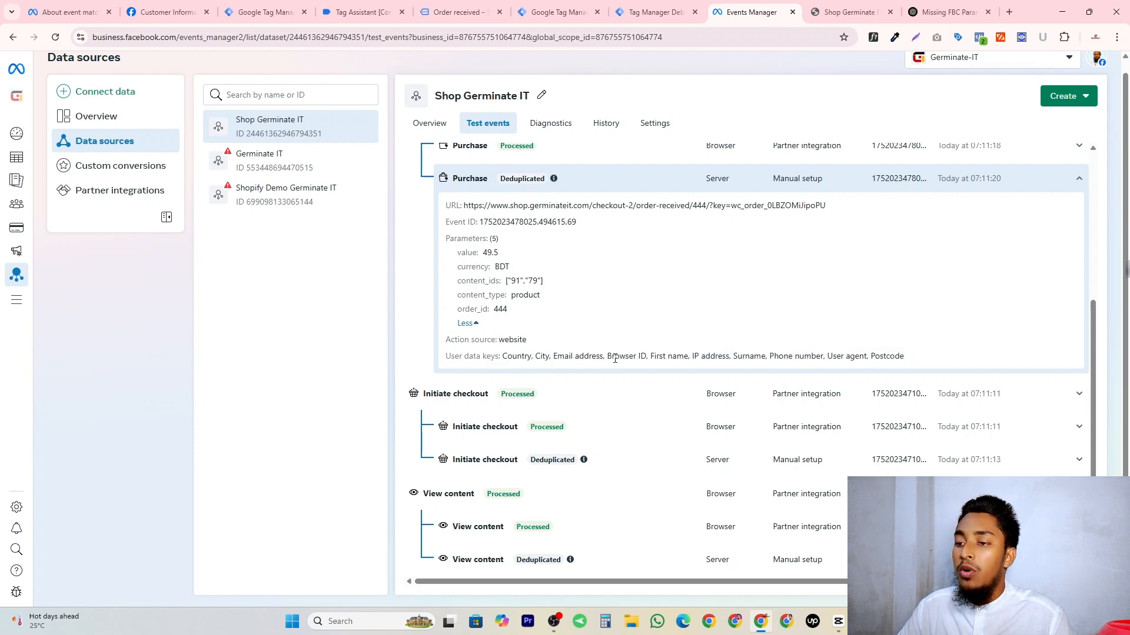
{"action": "left_click_drag", "start_coordinate": [553, 358], "coordinate": [909, 363]}
{"action": "left_click", "coordinate": [910, 360]}
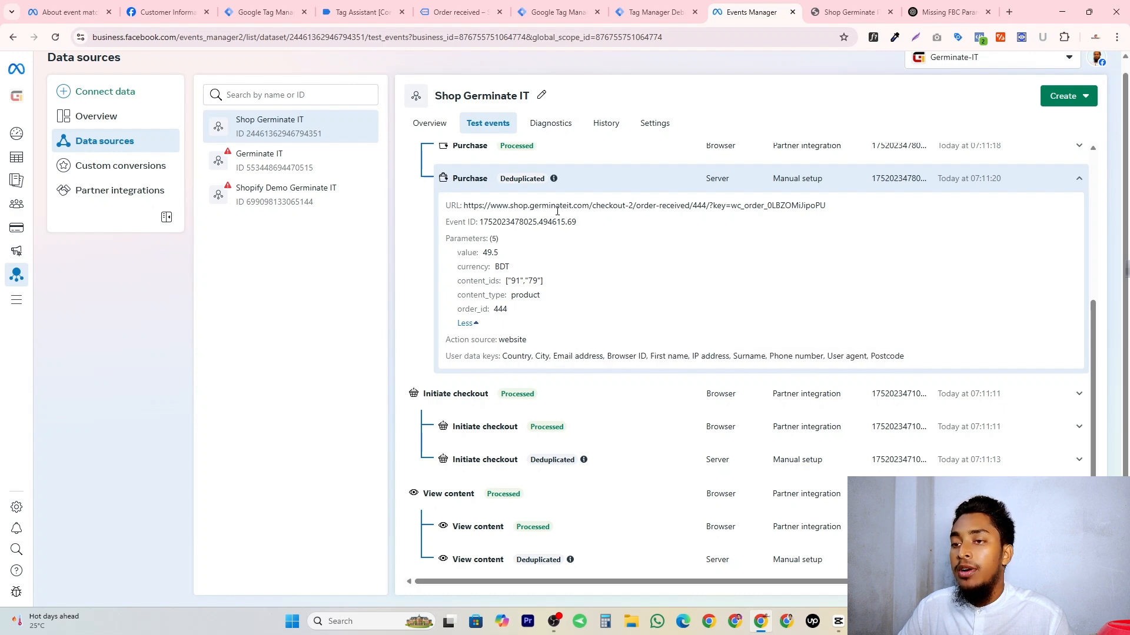
Collapse the server Purchase event and expand the processed browser Purchase event with its full parameter list.
{"action": "left_click", "coordinate": [703, 187]}
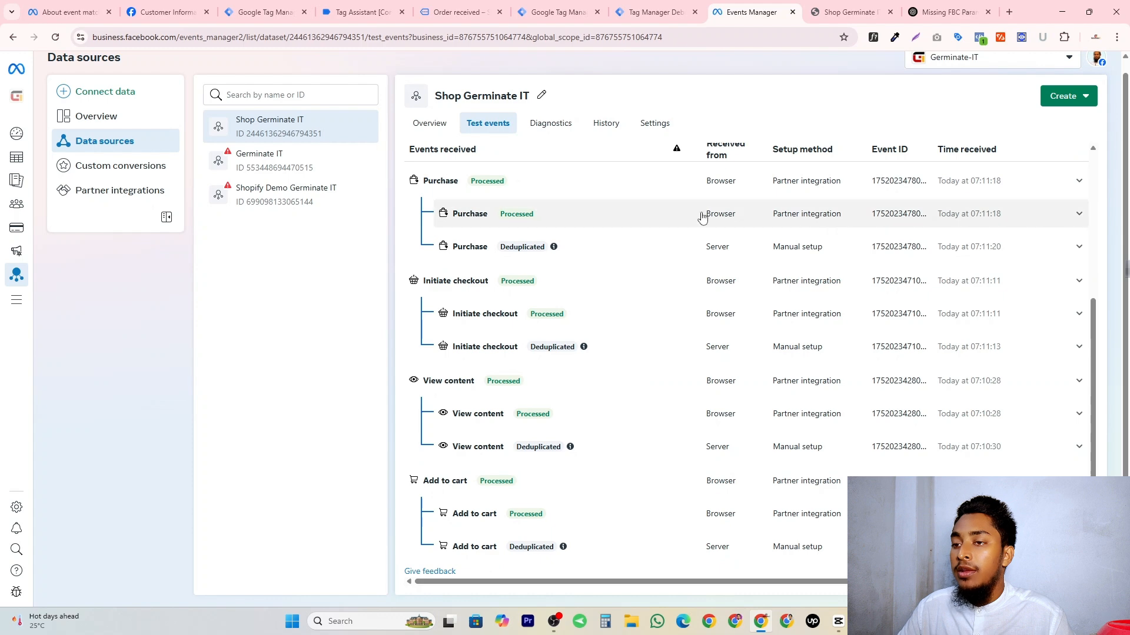
{"action": "left_click", "coordinate": [702, 217]}
{"action": "scroll", "coordinate": [719, 278], "scroll_direction": "down", "scroll_amount": 1}
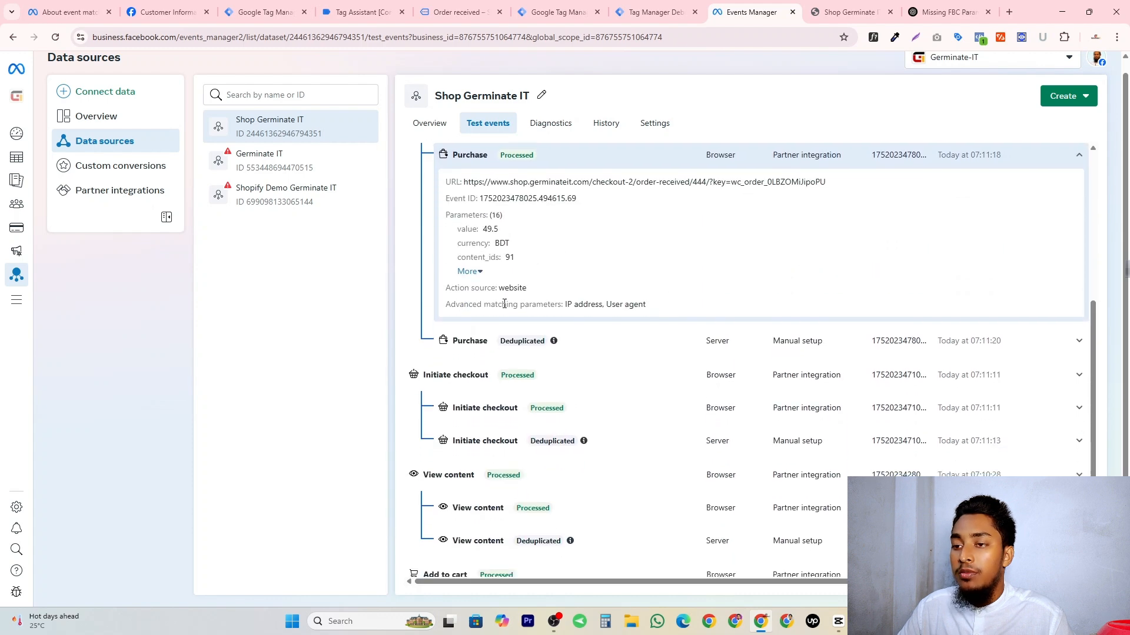
{"action": "left_click", "coordinate": [469, 272]}
{"action": "scroll", "coordinate": [488, 392], "scroll_direction": "down", "scroll_amount": 1}
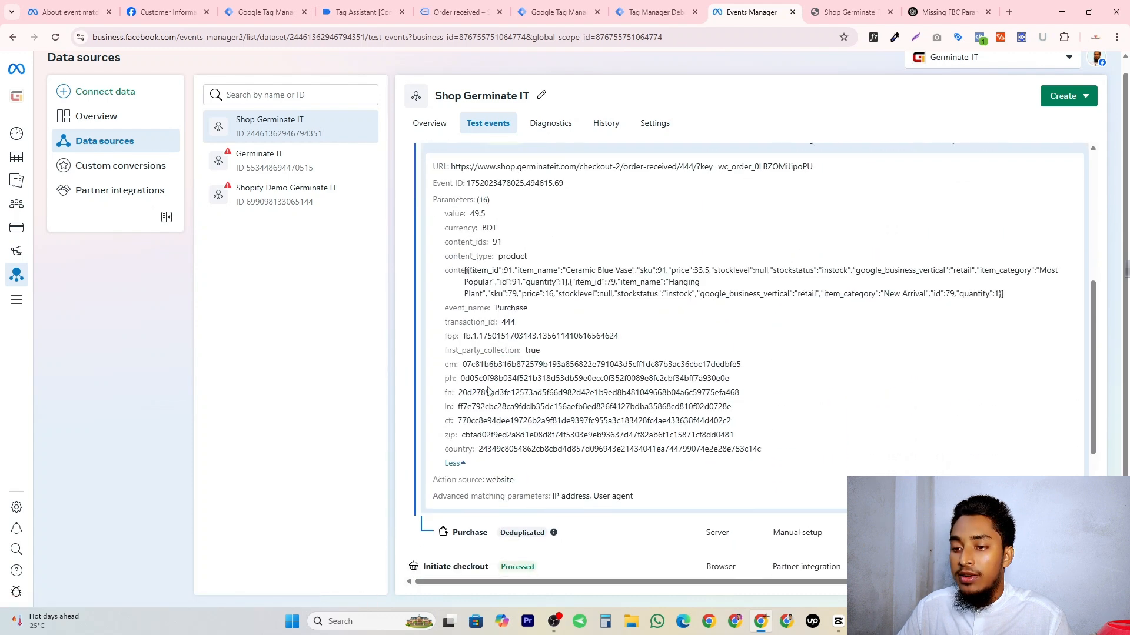
{"action": "scroll", "coordinate": [488, 392], "scroll_direction": "down", "scroll_amount": 1}
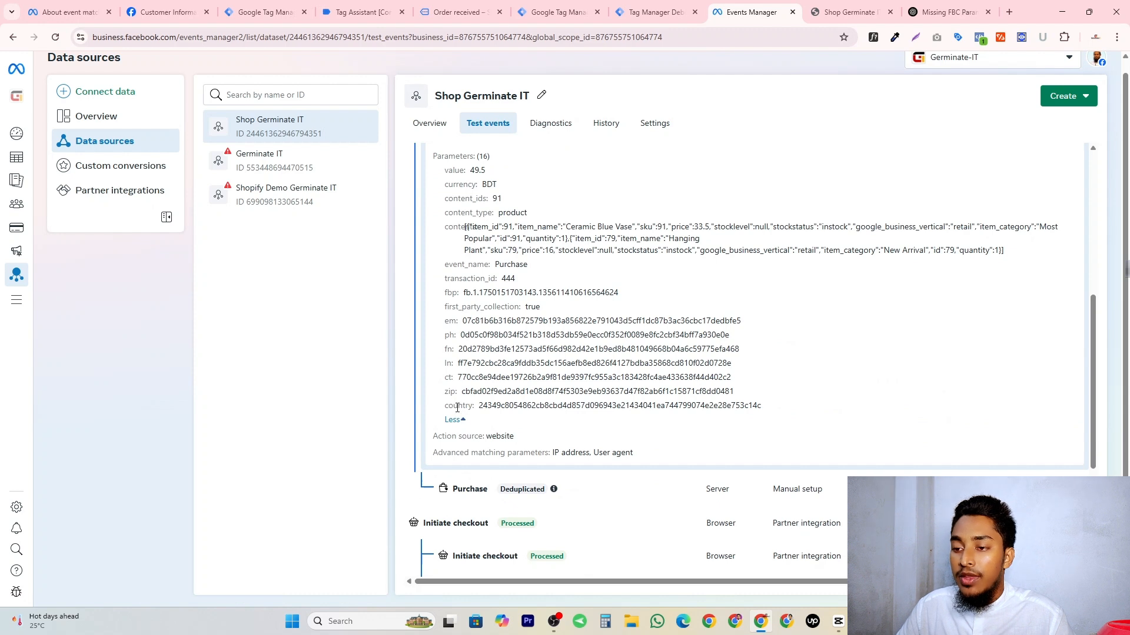
Check the browser Purchase event's country, zip, ct, ln, fn, ph, em and first_party_collection parameters.
{"action": "double_click", "coordinate": [457, 407]}
{"action": "double_click", "coordinate": [449, 391]}
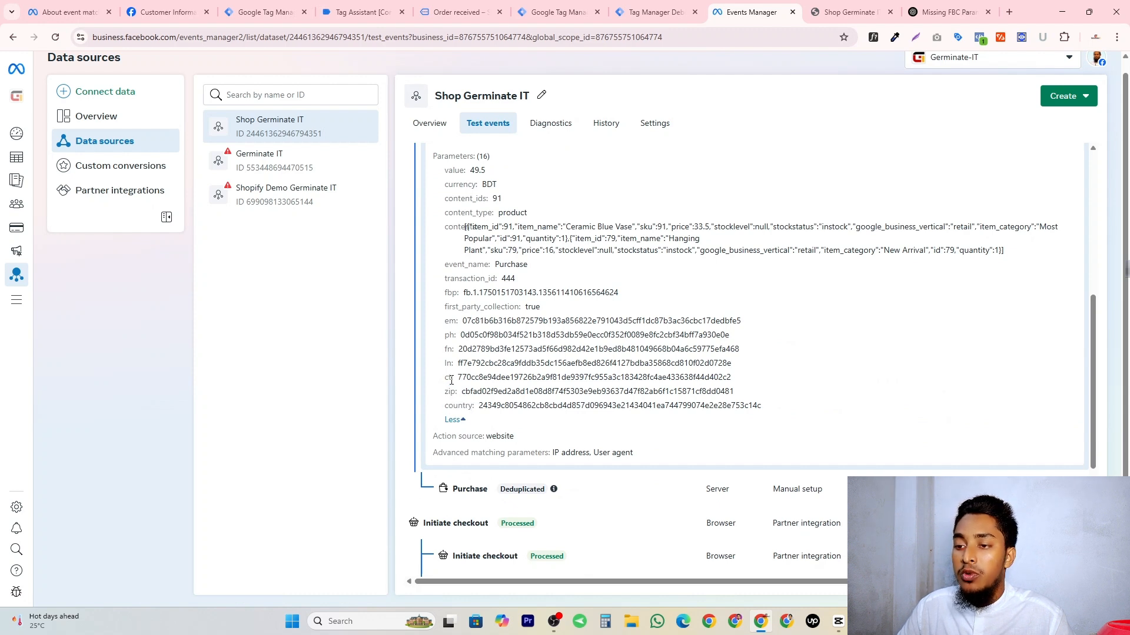
{"action": "double_click", "coordinate": [448, 363]}
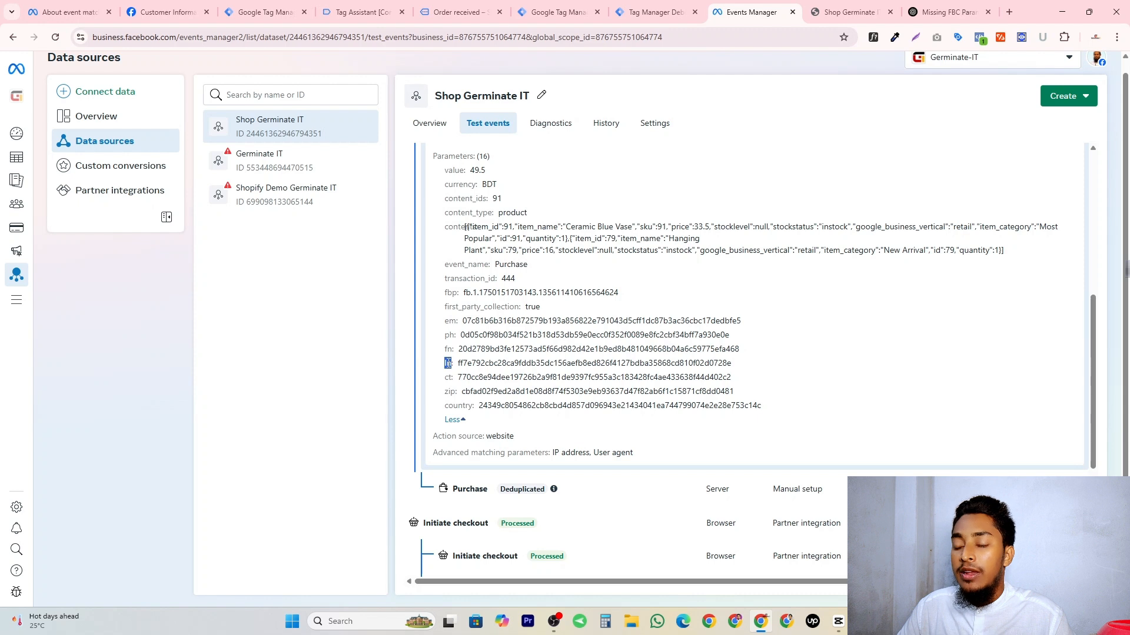
{"action": "double_click", "coordinate": [455, 307]}
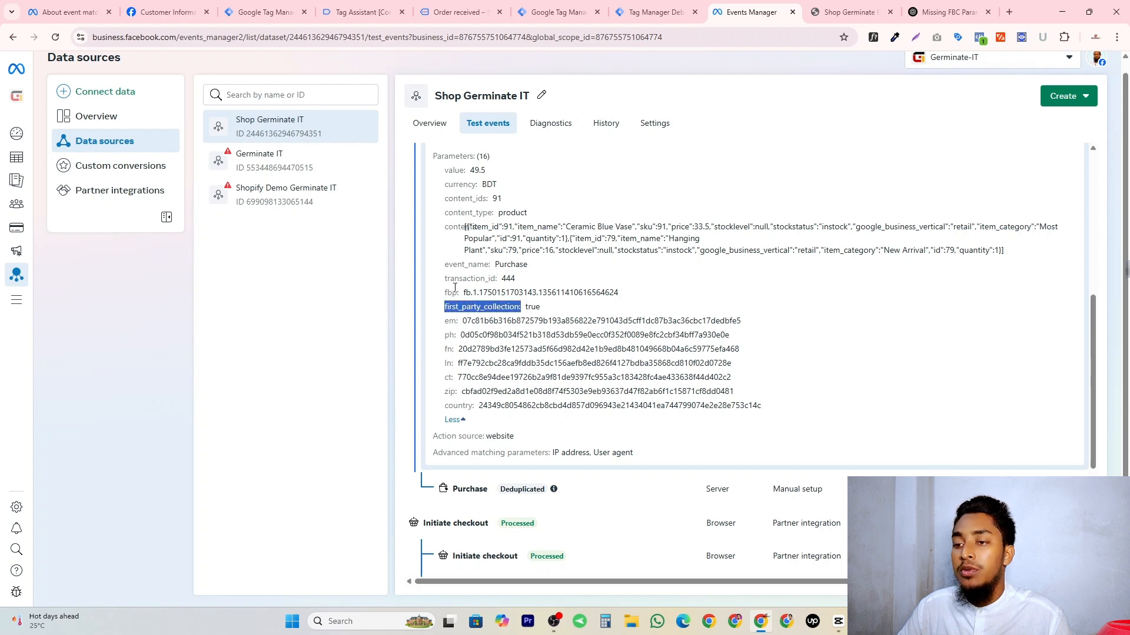
Check the browser Purchase event's fbp parameter and collapse the event's details.
{"action": "left_click", "coordinate": [453, 290]}
{"action": "scroll", "coordinate": [494, 275], "scroll_direction": "up", "scroll_amount": 3}
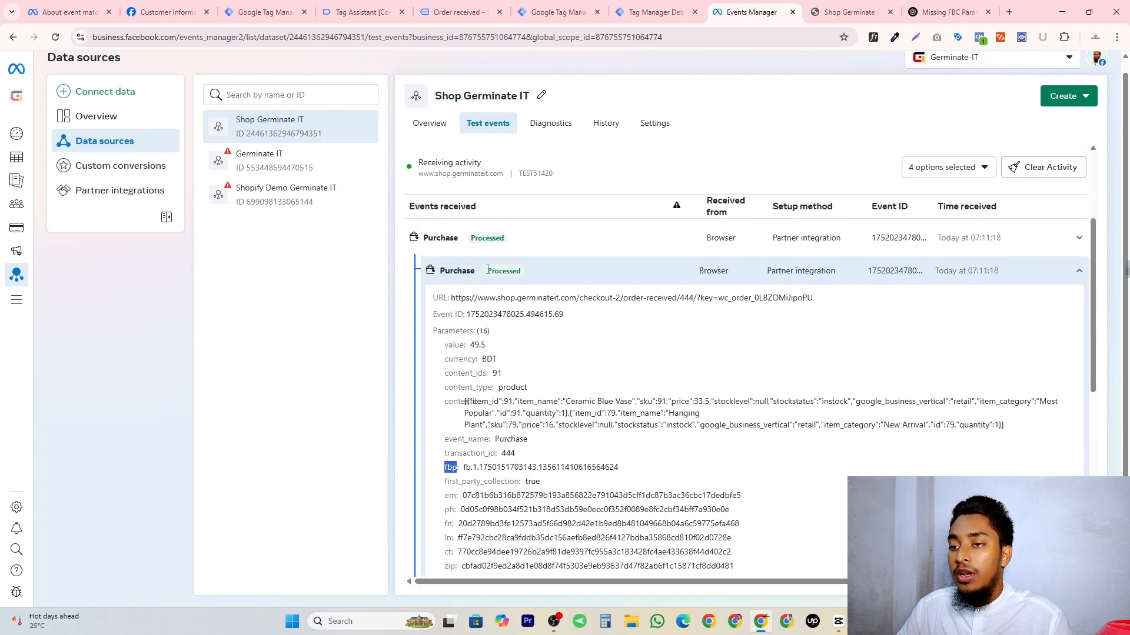
{"action": "left_click", "coordinate": [1080, 272]}
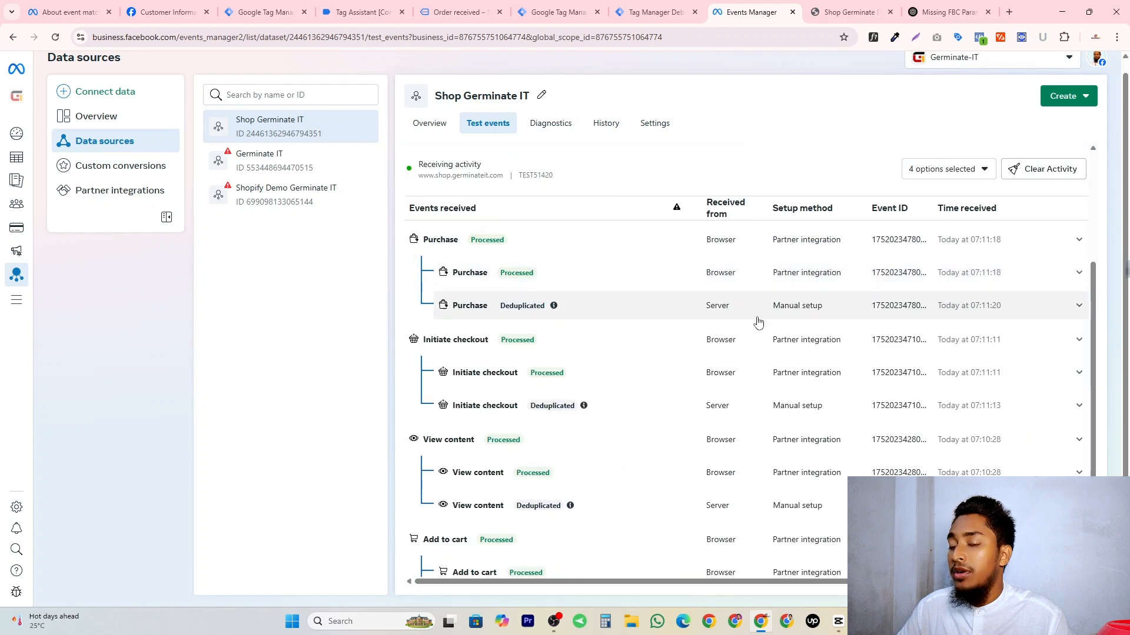
Review the order confirmation page and the purchase event's variables in Tag Assistant, and return to Events Manager's test events.
{"action": "left_click", "coordinate": [453, 12]}
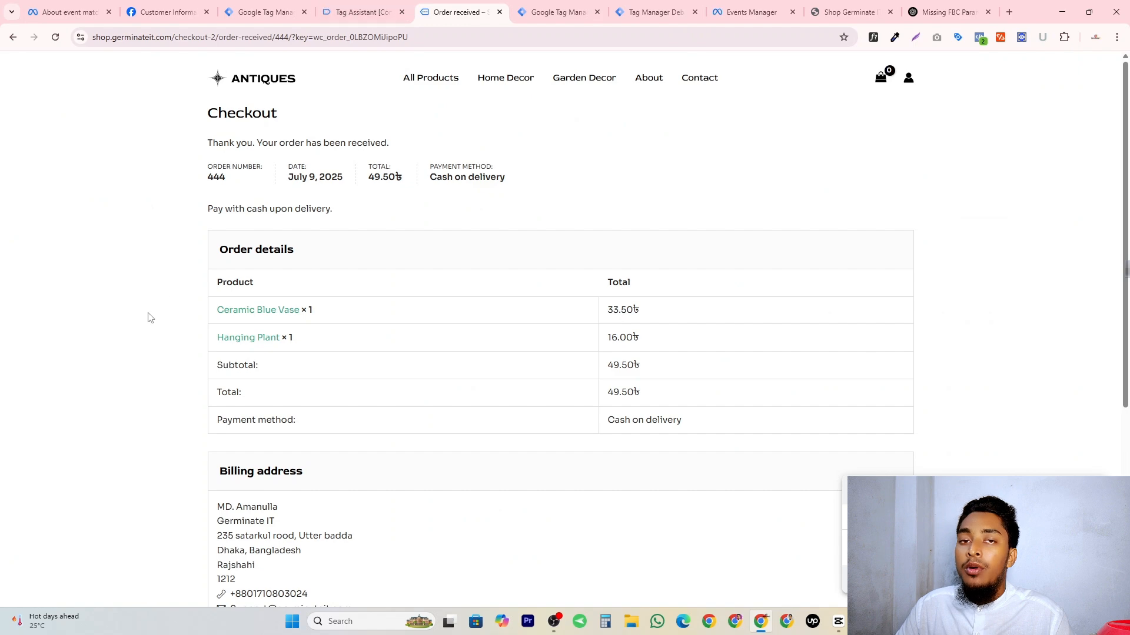
{"action": "left_click", "coordinate": [393, 11]}
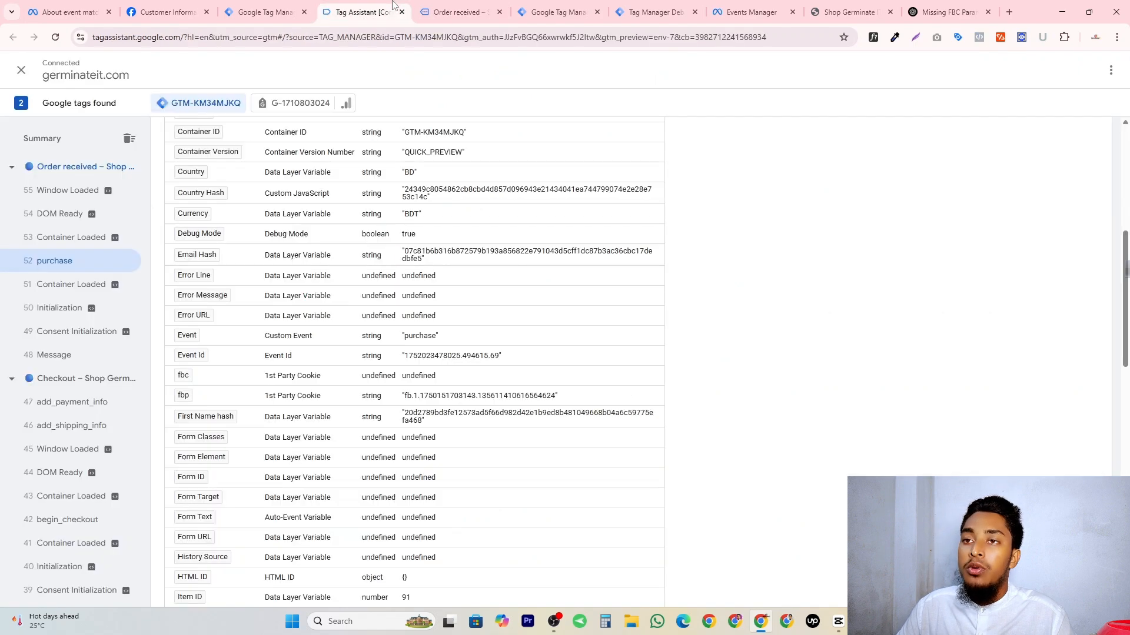
{"action": "left_click", "coordinate": [752, 12]}
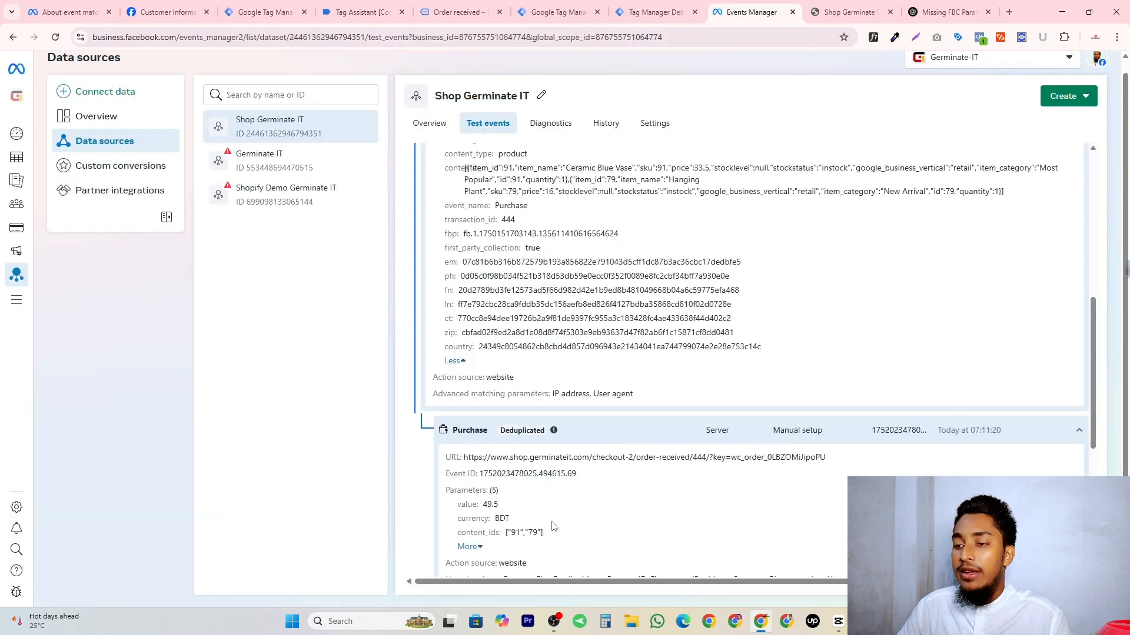
Compare the deduplicated server Purchase event's user data keys with the browser Purchase event's parameters from transaction_id through country.
{"action": "scroll", "coordinate": [553, 526], "scroll_direction": "down", "scroll_amount": 1}
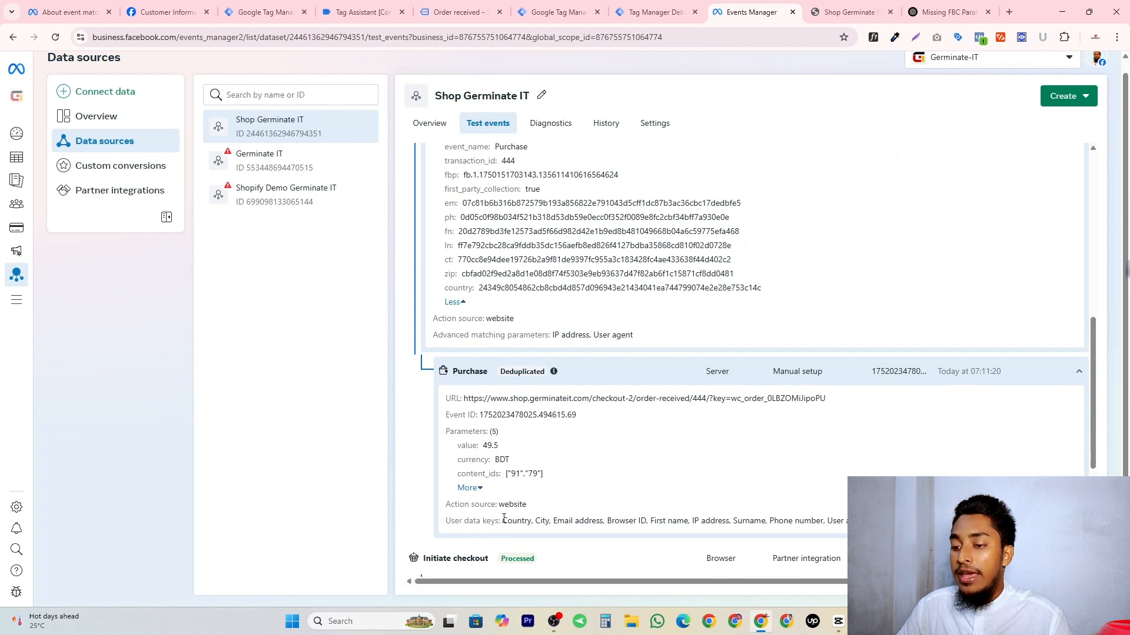
{"action": "left_click_drag", "start_coordinate": [503, 521], "coordinate": [847, 522]}
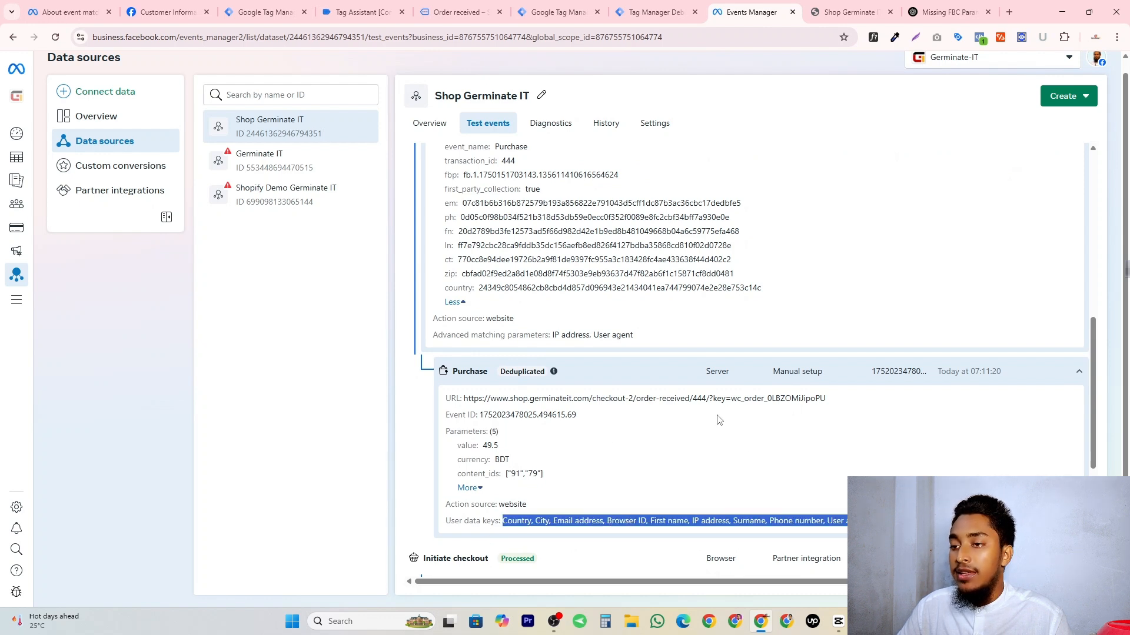
{"action": "left_click", "coordinate": [537, 521]}
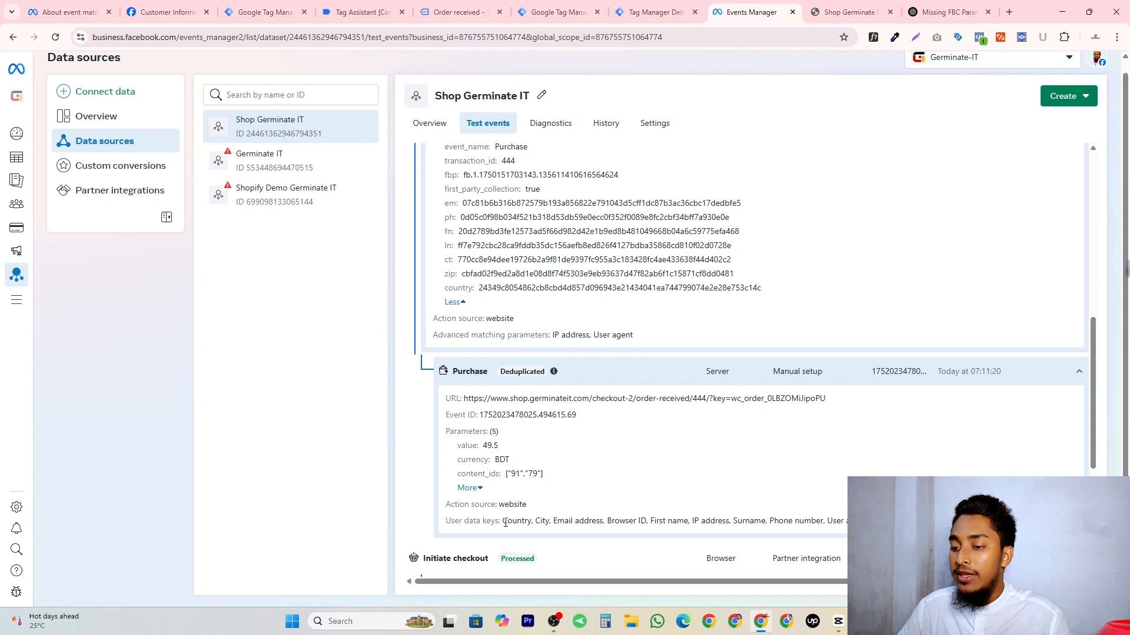
{"action": "left_click_drag", "start_coordinate": [503, 521], "coordinate": [847, 522]}
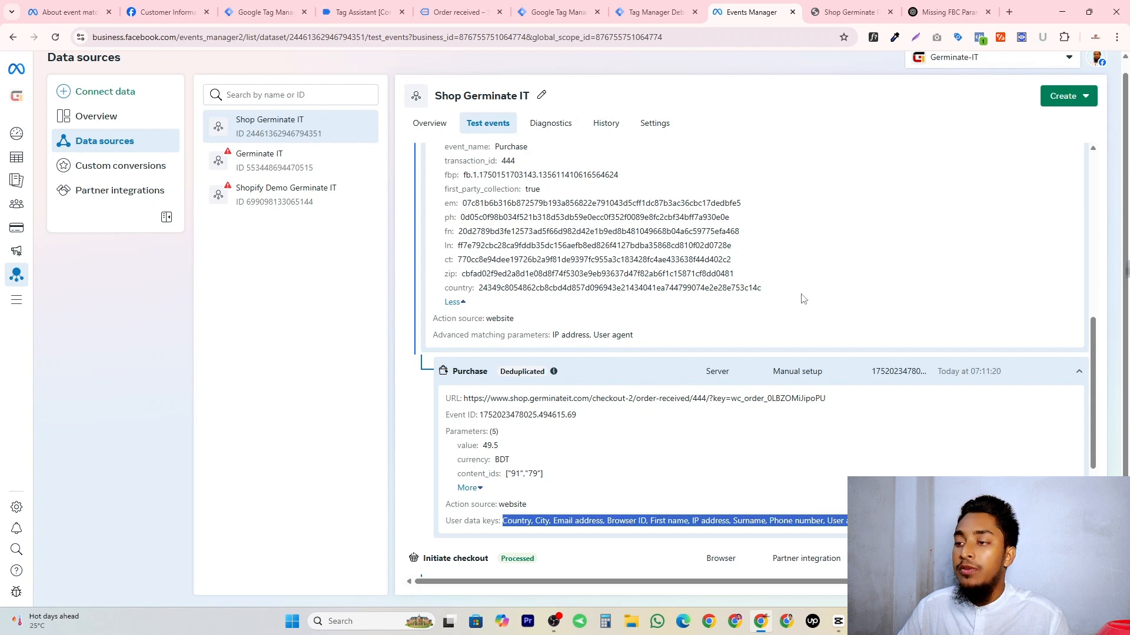
{"action": "left_click_drag", "start_coordinate": [803, 299], "coordinate": [440, 165]}
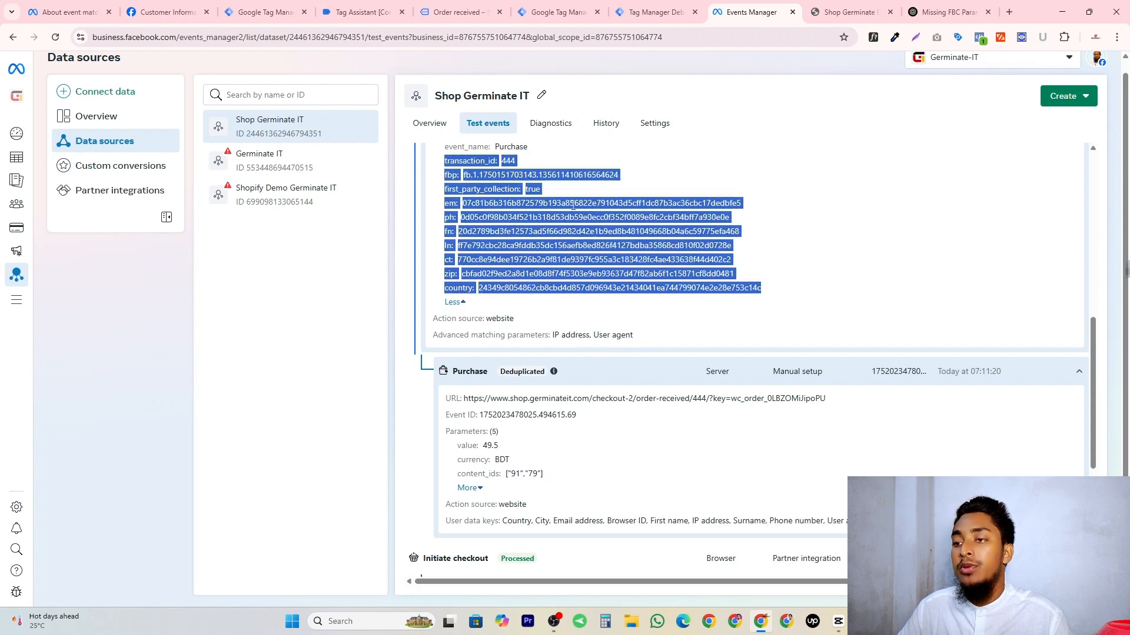
{"action": "left_click", "coordinate": [526, 239]}
Open the Shop Germinate IT dataset overview, bring up the Purchase event's match quality details and close them.
{"action": "left_click", "coordinate": [430, 124]}
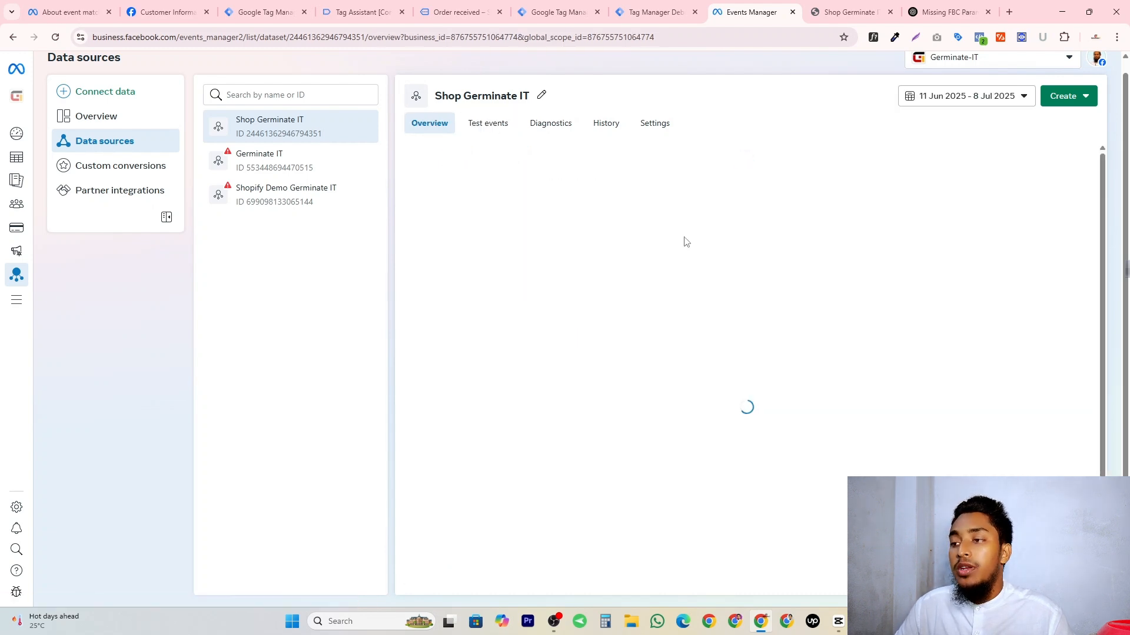
{"action": "scroll", "coordinate": [857, 328], "scroll_direction": "down", "scroll_amount": 3}
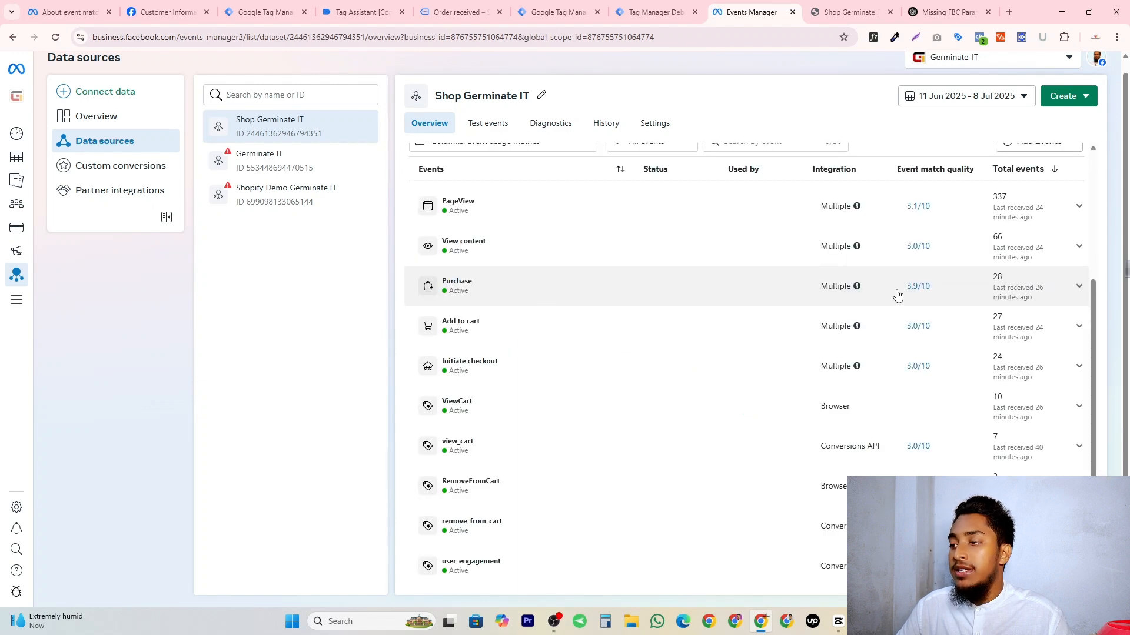
{"action": "left_click", "coordinate": [916, 287]}
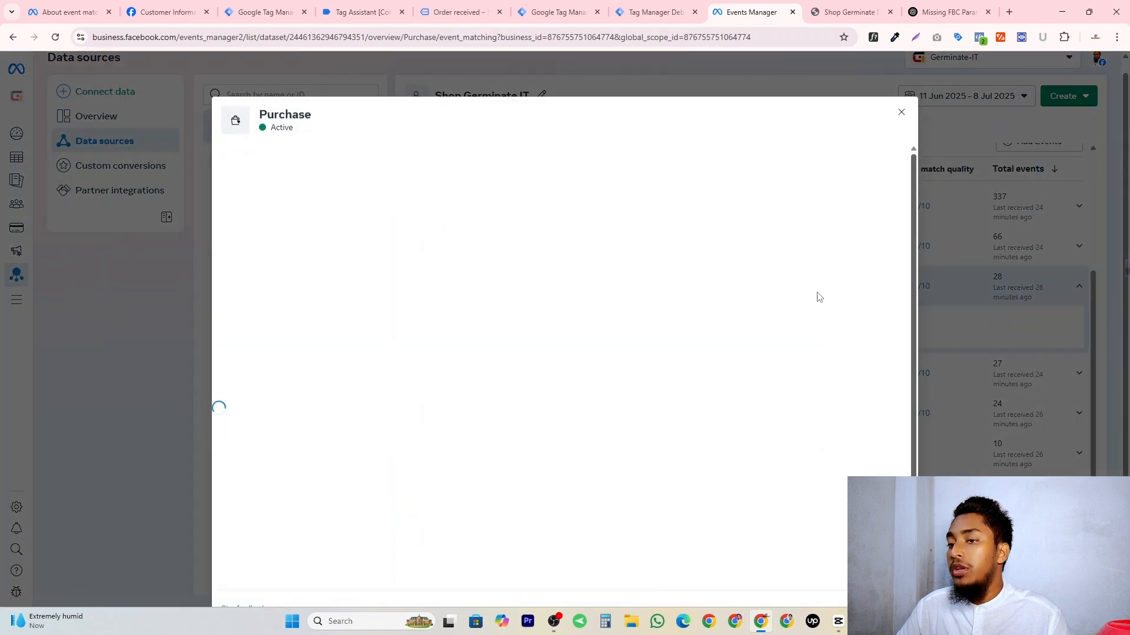
{"action": "left_click", "coordinate": [901, 90]}
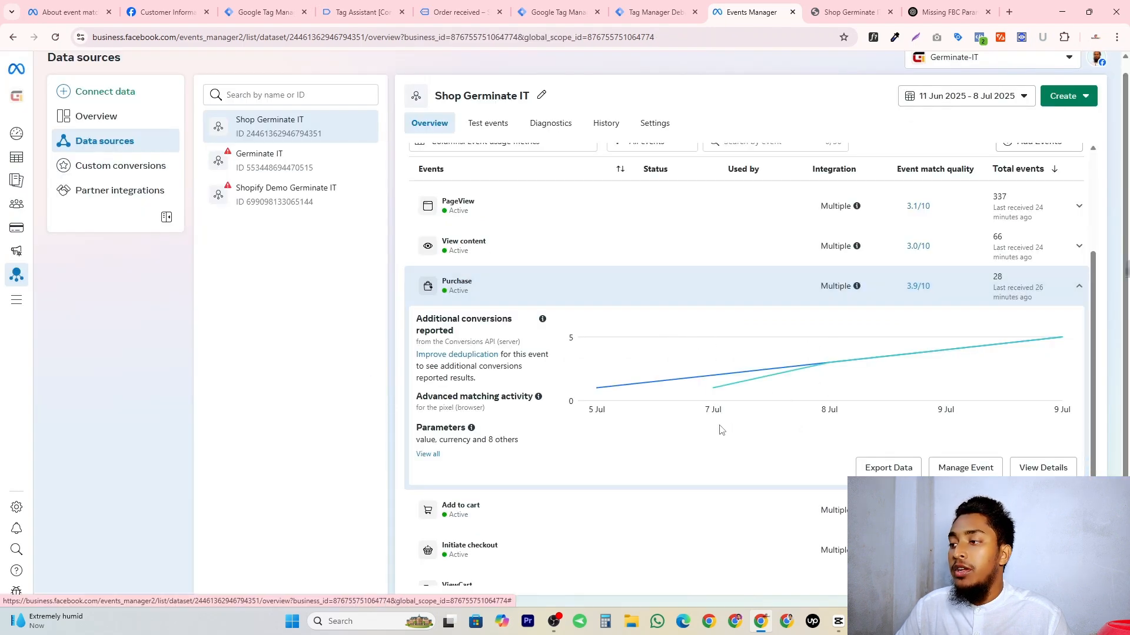
Examine the Purchase event's quality details, checking Browser ID (fbp) among the shared parameters, and close the details.
{"action": "left_click", "coordinate": [1044, 471]}
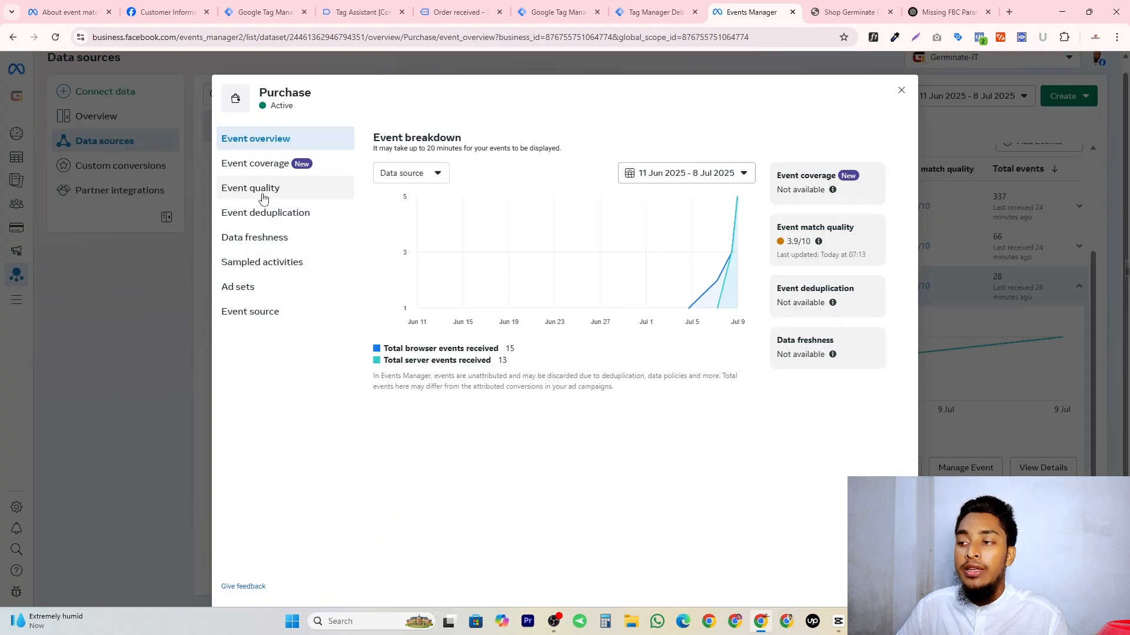
{"action": "left_click", "coordinate": [235, 191]}
{"action": "scroll", "coordinate": [520, 178], "scroll_direction": "down", "scroll_amount": 2}
{"action": "scroll", "coordinate": [470, 265], "scroll_direction": "down", "scroll_amount": 4}
{"action": "double_click", "coordinate": [425, 313]}
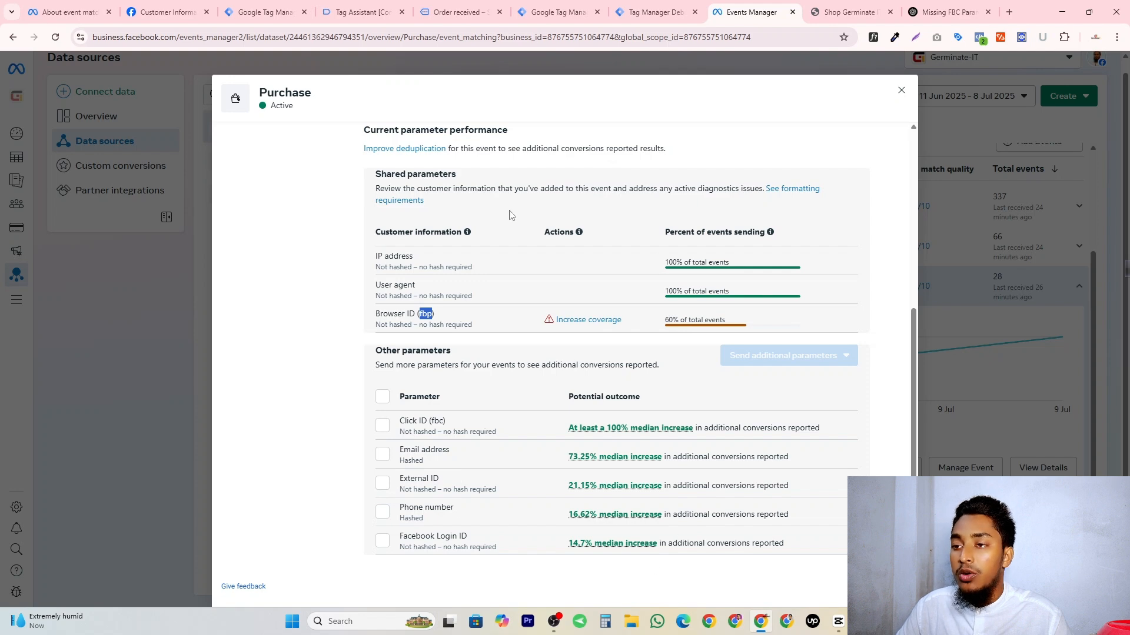
{"action": "key", "text": "Escape"}
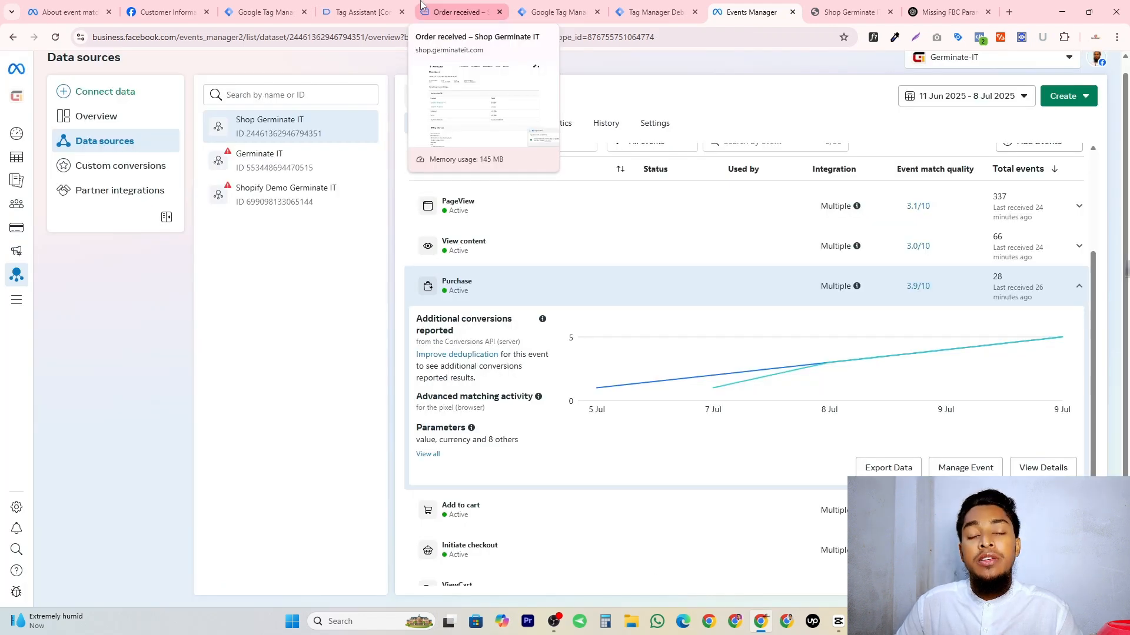